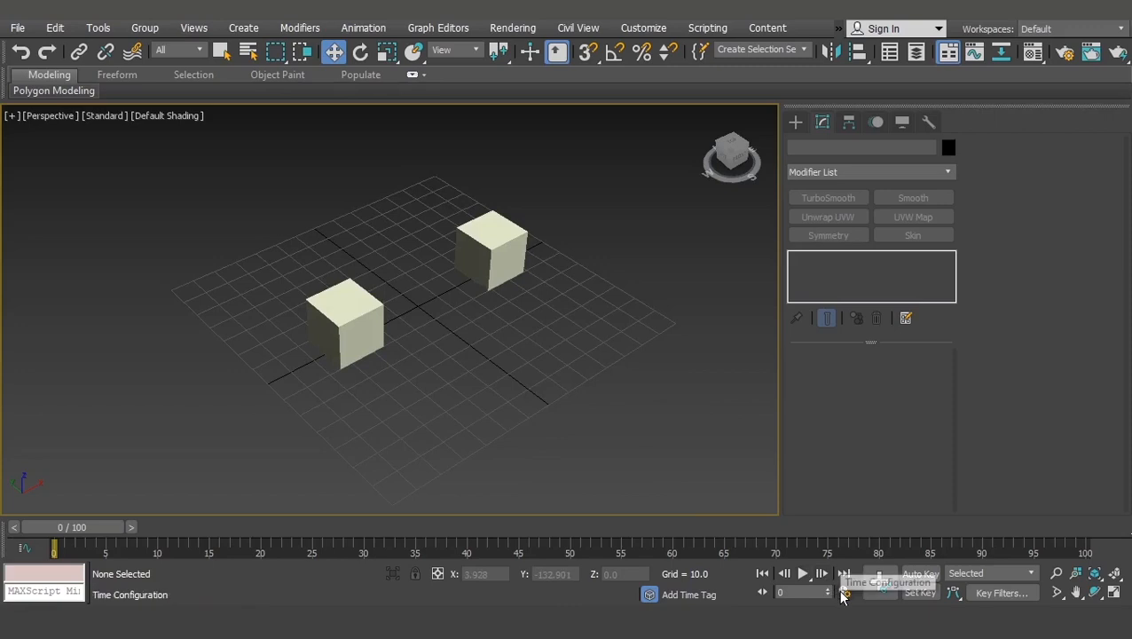
Open the time configuration and set the animation's frame rate to PAL.
{"action": "left_click", "coordinate": [847, 594]}
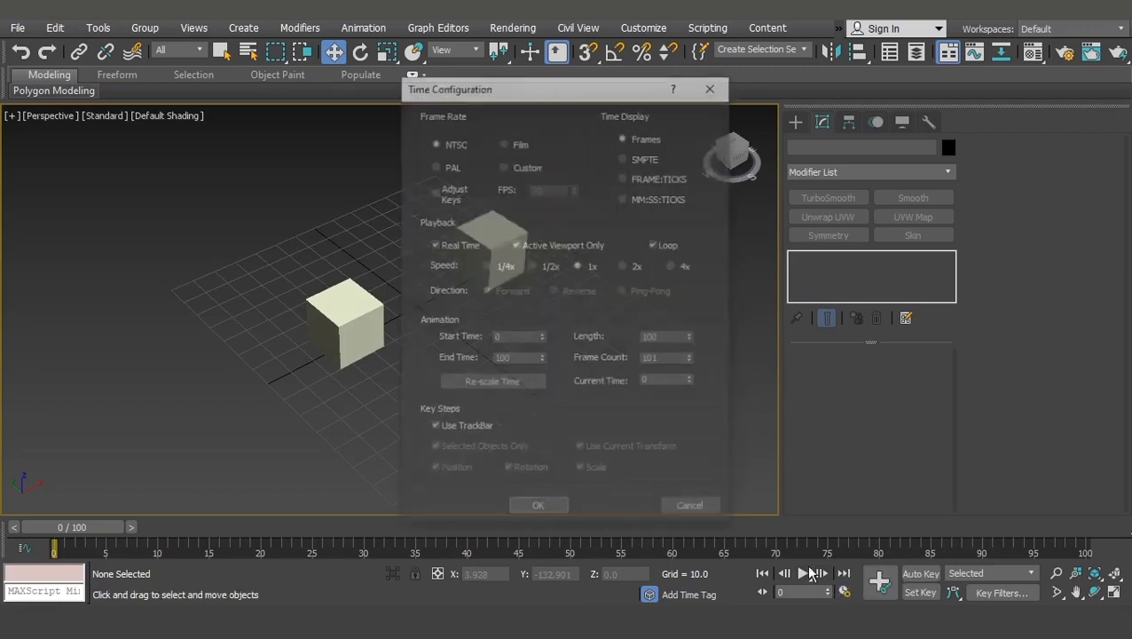
{"action": "left_click_drag", "start_coordinate": [502, 92], "coordinate": [468, 86]}
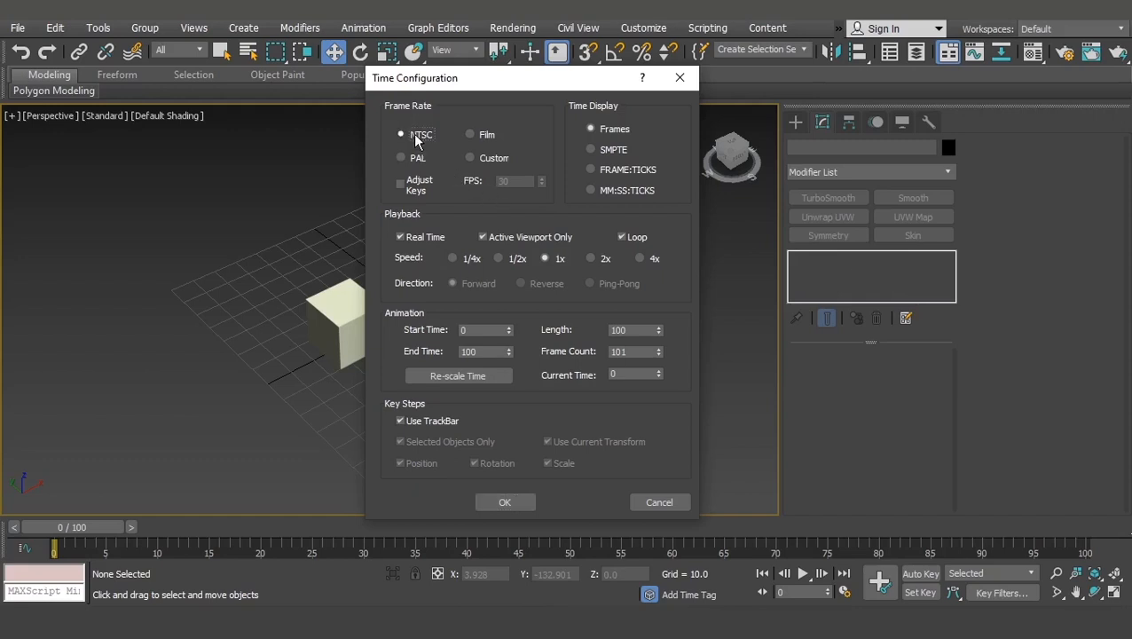
{"action": "left_click", "coordinate": [480, 135]}
{"action": "left_click", "coordinate": [409, 158]}
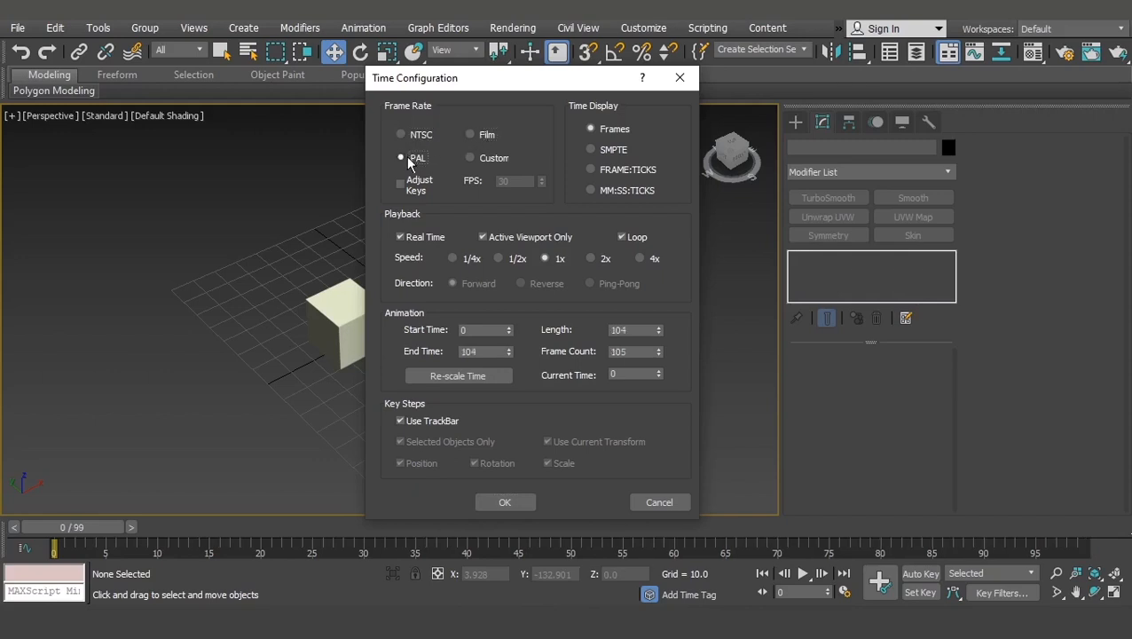
{"action": "left_click", "coordinate": [469, 158]}
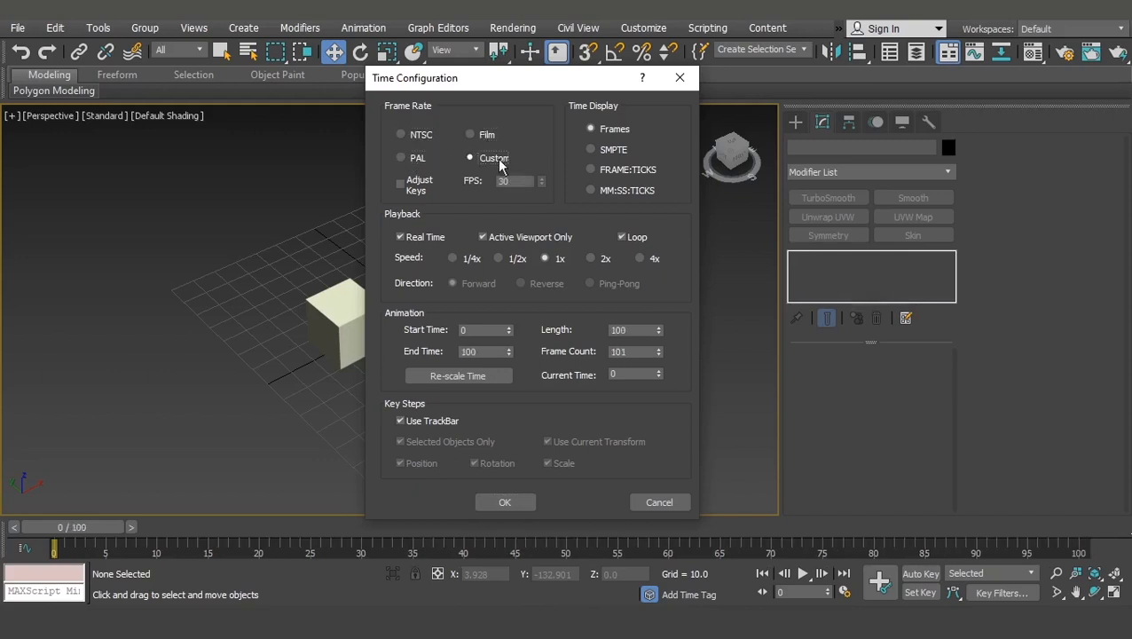
{"action": "left_click", "coordinate": [411, 160]}
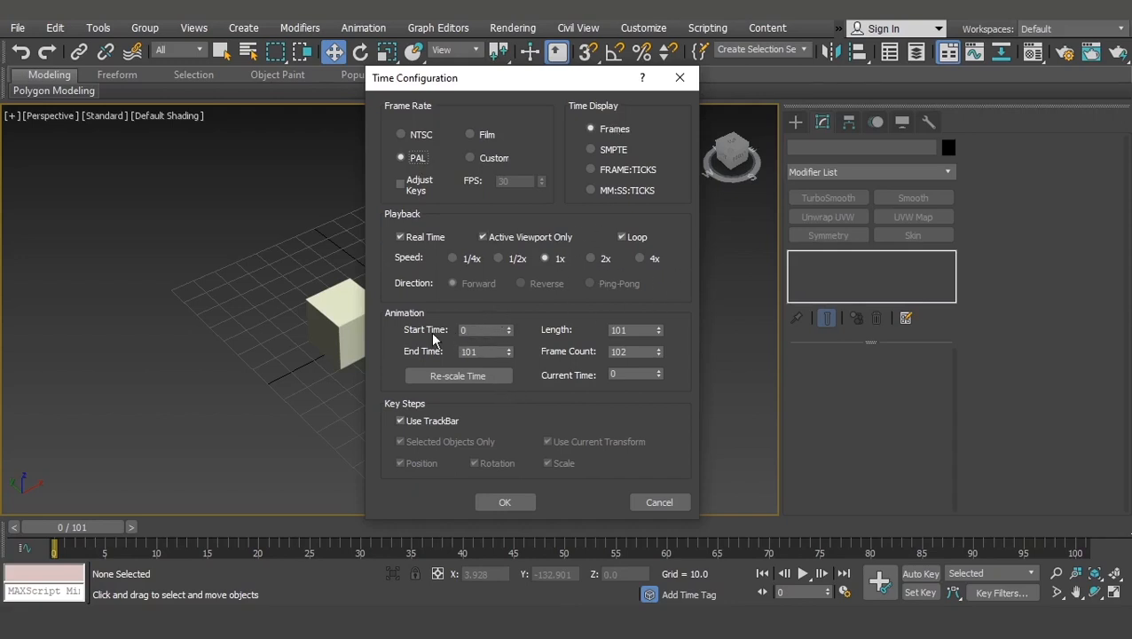
Set the animation's end time to frame 100 and accept the time configuration.
{"action": "left_click", "coordinate": [479, 351]}
{"action": "left_click", "coordinate": [480, 329]}
{"action": "left_click", "coordinate": [486, 353]}
{"action": "left_click_drag", "start_coordinate": [481, 352], "coordinate": [440, 351]}
{"action": "type", "text": "100"}
{"action": "key", "text": "Return"}
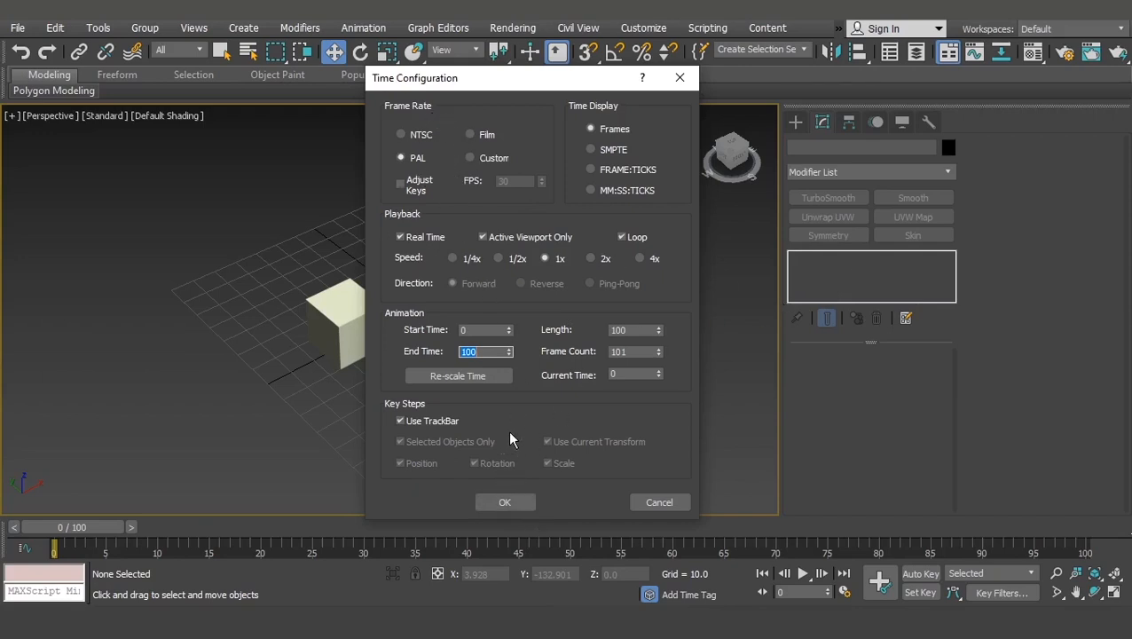
{"action": "left_click", "coordinate": [505, 503]}
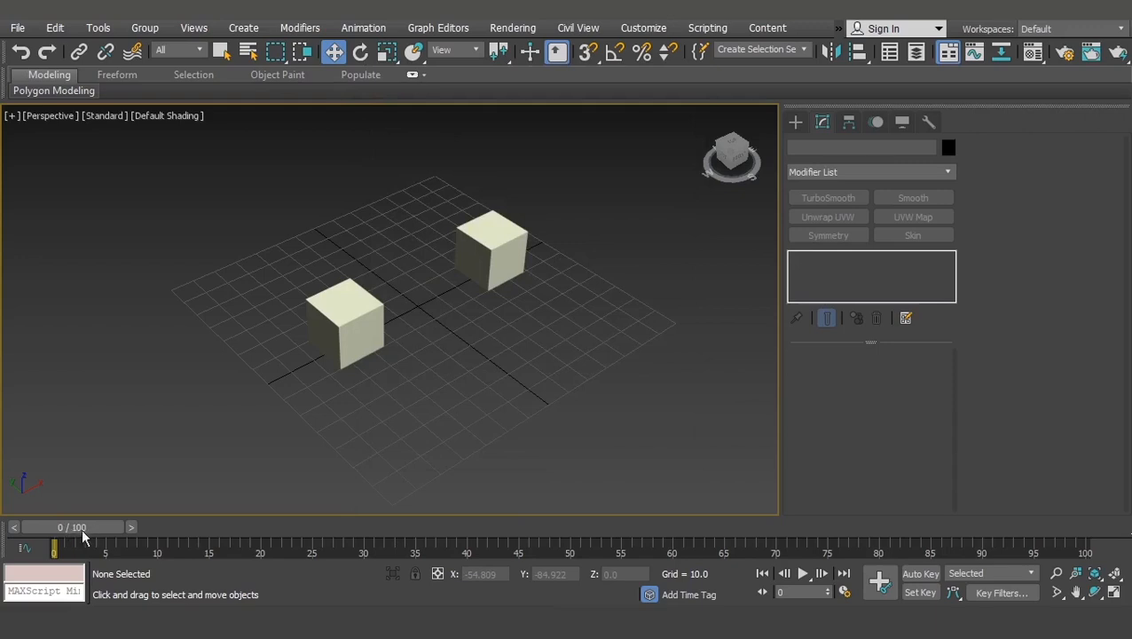
Select the front box (Box001), turn on Set Key mode and set a key for it at frame 0.
{"action": "mouse_move", "coordinate": [69, 532]}
{"action": "left_mouse_down"}
{"action": "mouse_move", "coordinate": [151, 531]}
{"action": "mouse_move", "coordinate": [60, 525]}
{"action": "mouse_move", "coordinate": [1120, 533]}
{"action": "mouse_move", "coordinate": [52, 532]}
{"action": "left_mouse_up"}
{"action": "key", "text": "w"}
{"action": "scroll", "coordinate": [473, 357], "scroll_direction": "down", "scroll_amount": 1}
{"action": "middle_click_drag", "start_coordinate": [472, 356], "coordinate": [479, 345], "text": "alt"}
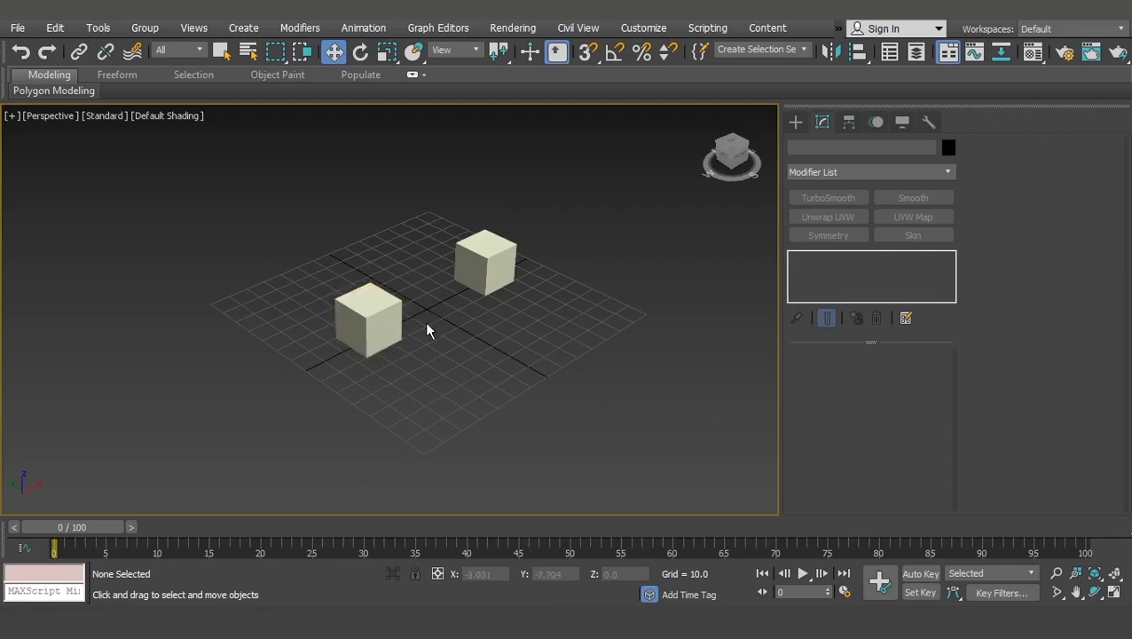
{"action": "left_click", "coordinate": [376, 322]}
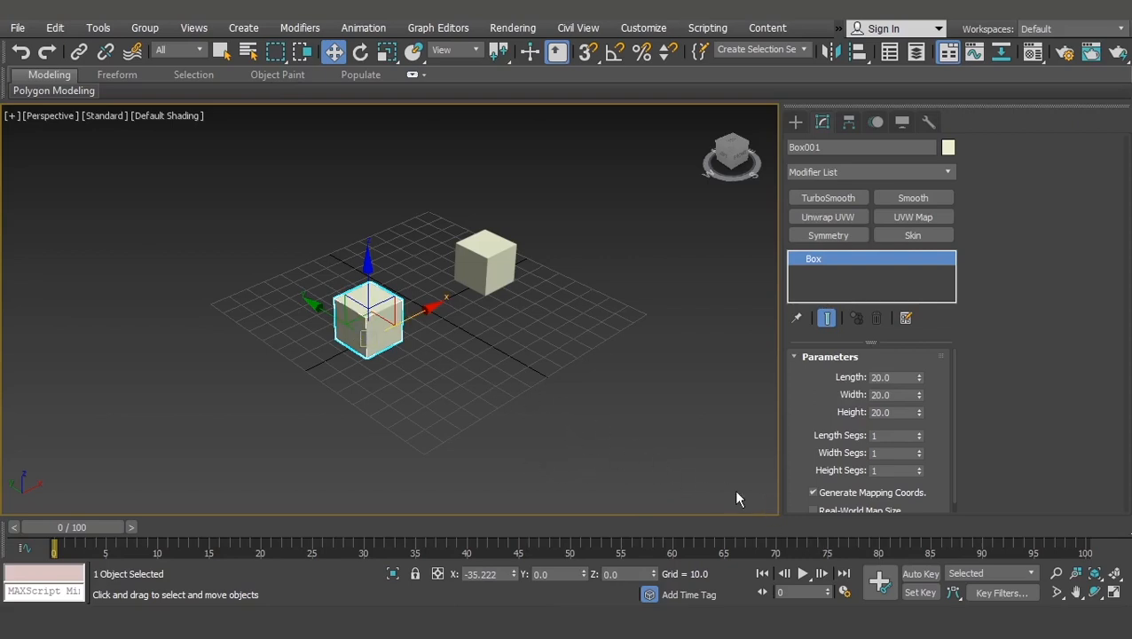
{"action": "left_click", "coordinate": [920, 593]}
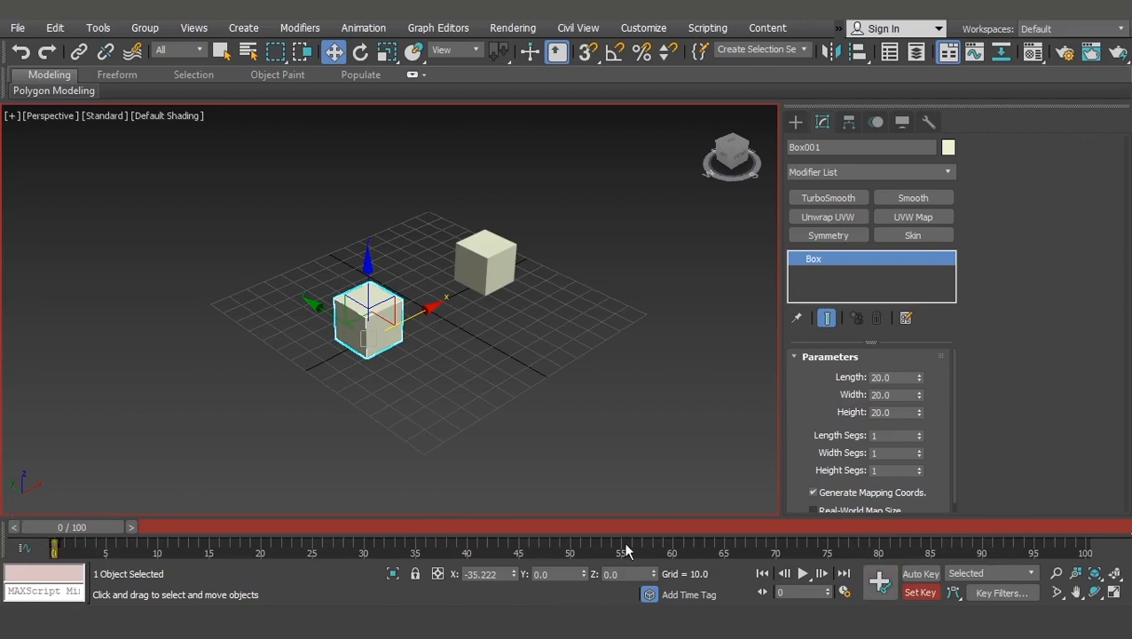
{"action": "left_click_drag", "start_coordinate": [63, 528], "coordinate": [110, 527]}
{"action": "left_click", "coordinate": [53, 544]}
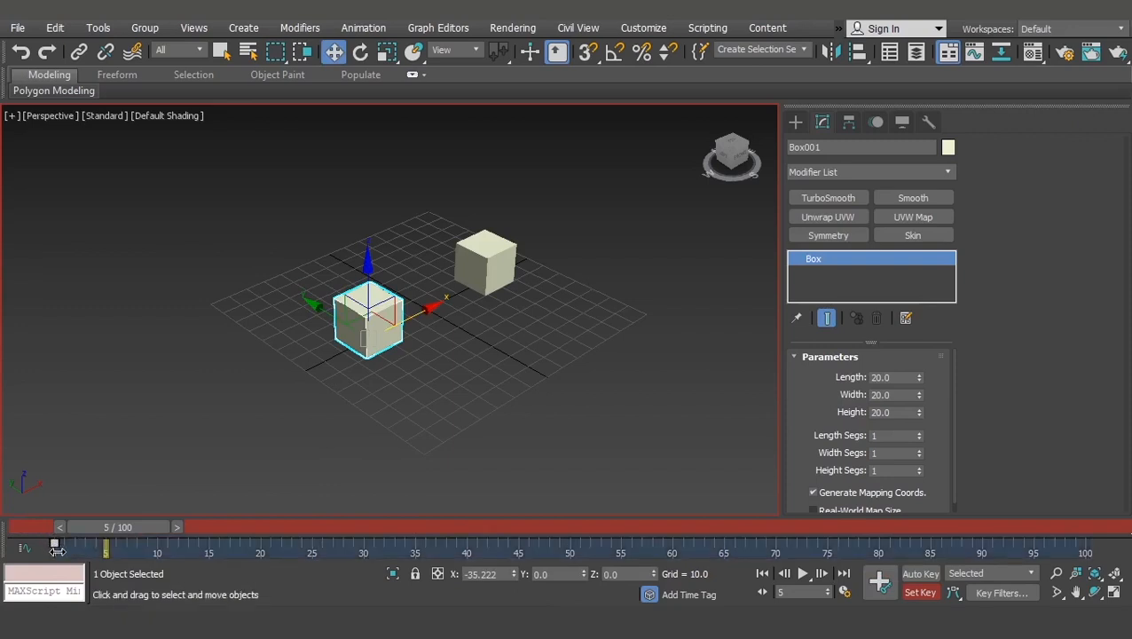
{"action": "key", "text": "w"}
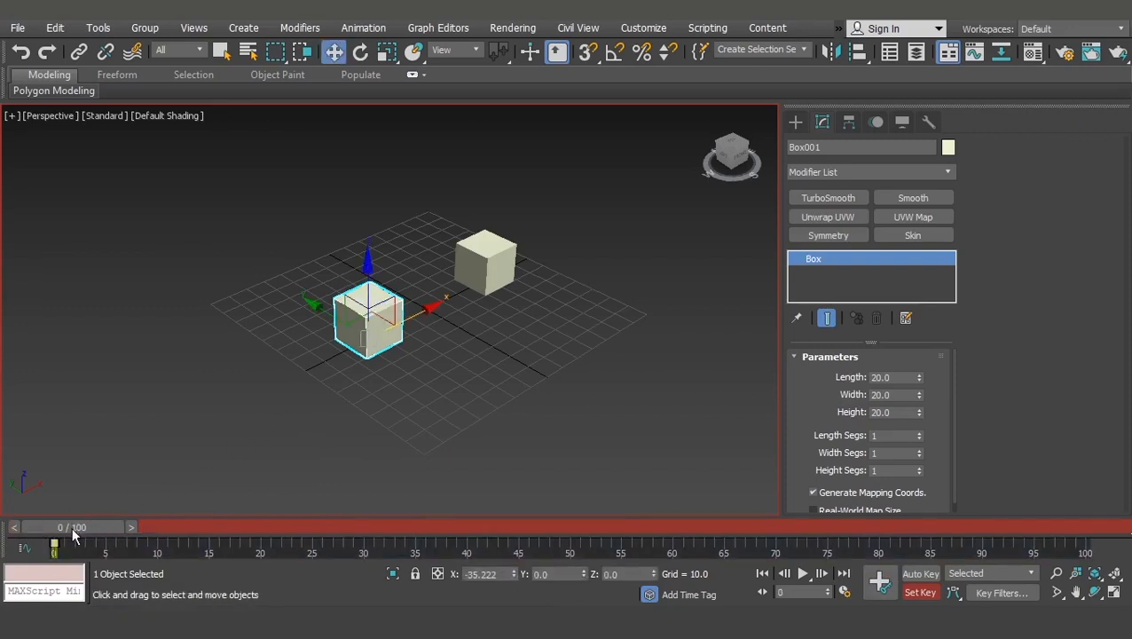
Move Box001 along Y to about -80 at frame 25, set a key there and play the animation.
{"action": "left_click_drag", "start_coordinate": [73, 532], "coordinate": [329, 532]}
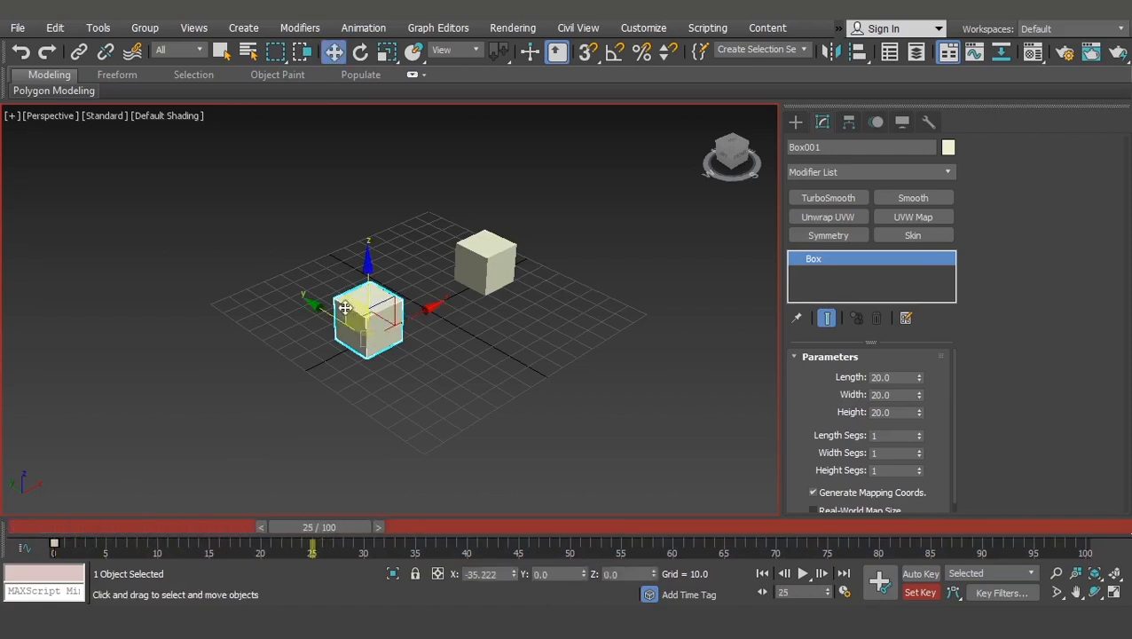
{"action": "left_click_drag", "start_coordinate": [344, 307], "coordinate": [492, 371]}
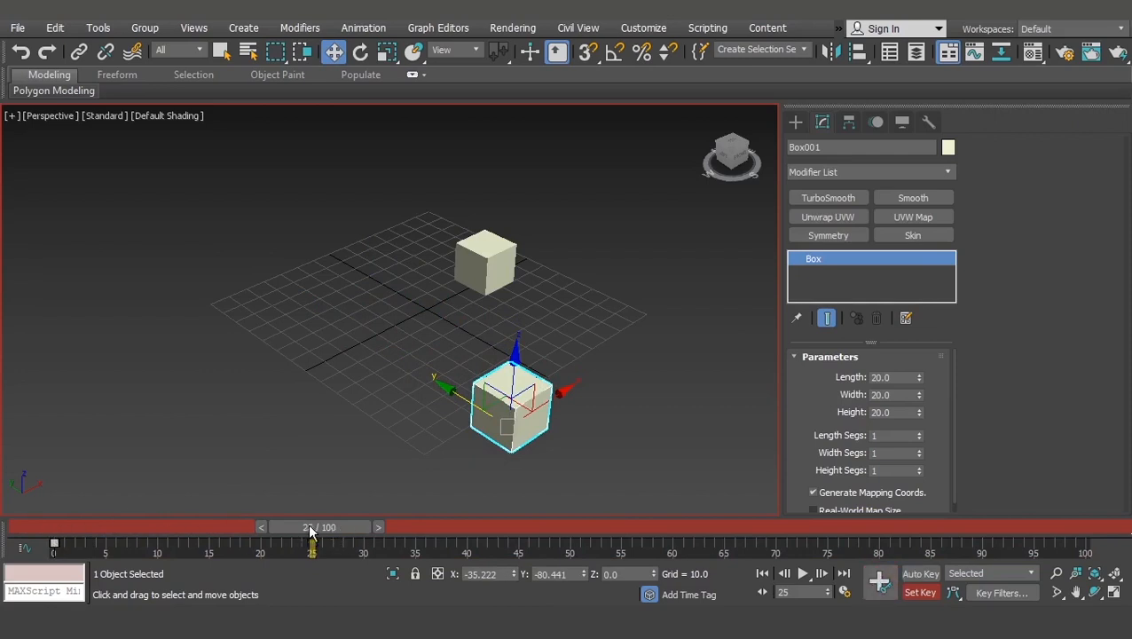
{"action": "left_click_drag", "start_coordinate": [322, 525], "coordinate": [235, 511]}
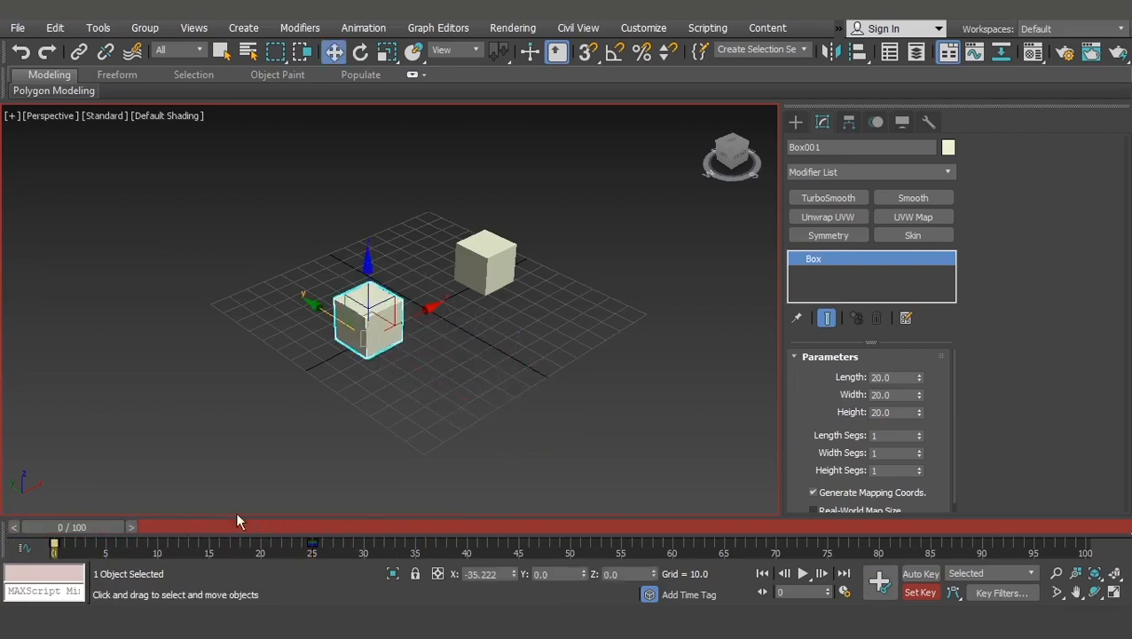
{"action": "left_click", "coordinate": [804, 574]}
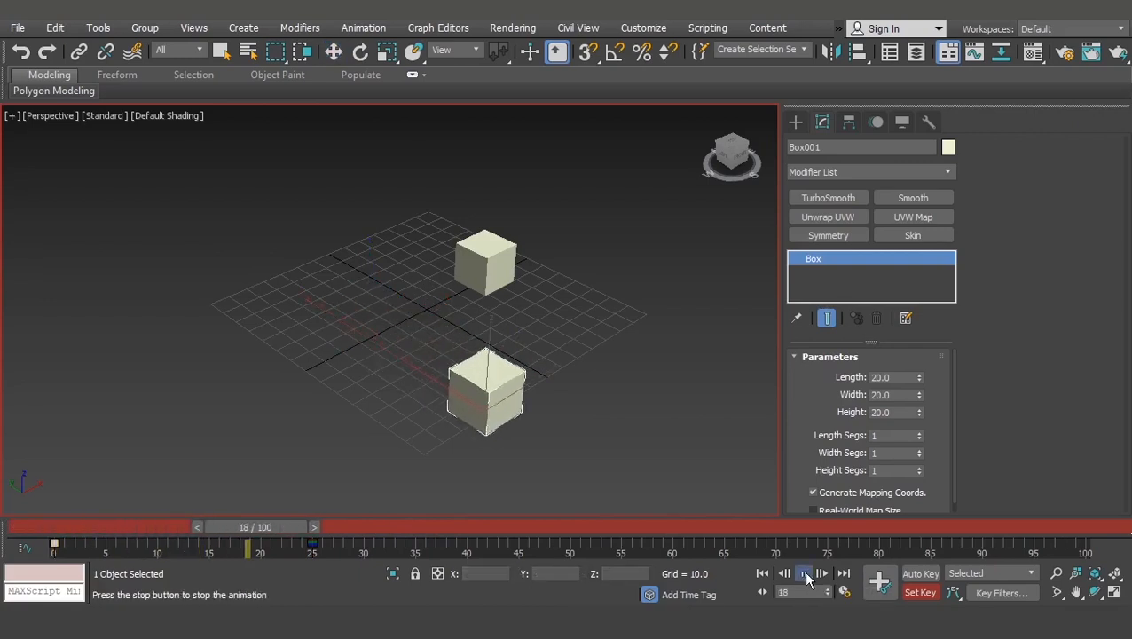
{"action": "left_click", "coordinate": [805, 574]}
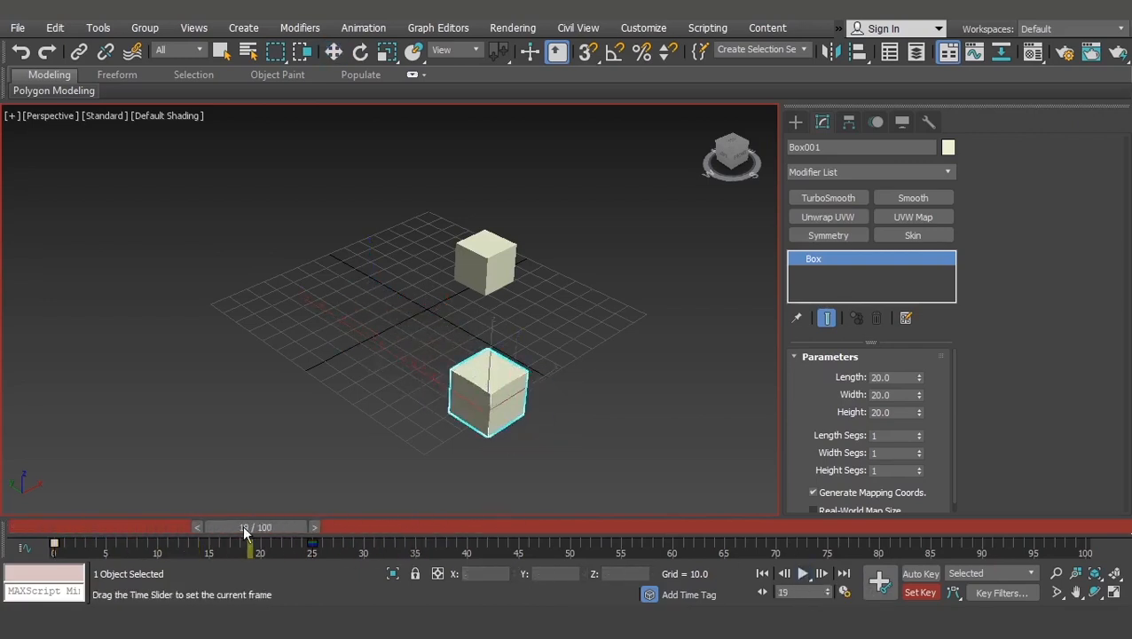
Try moving Box001 along Y to about -123 at frame 25 without setting a key, and scrub the timeline.
{"action": "left_click_drag", "start_coordinate": [247, 532], "coordinate": [318, 527]}
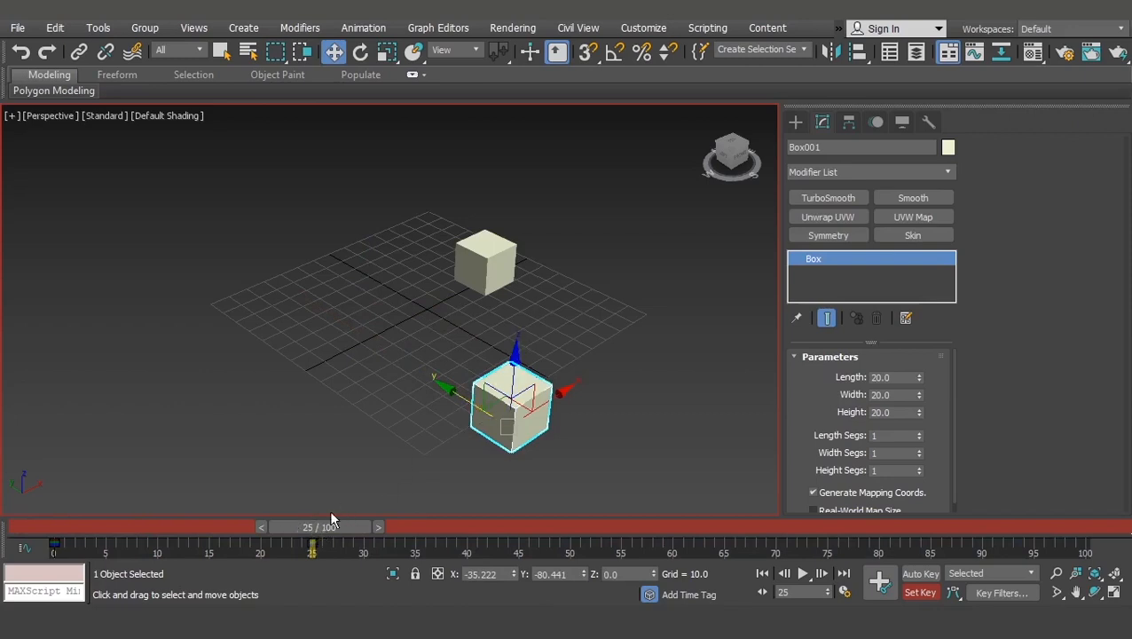
{"action": "left_click_drag", "start_coordinate": [458, 391], "coordinate": [535, 446]}
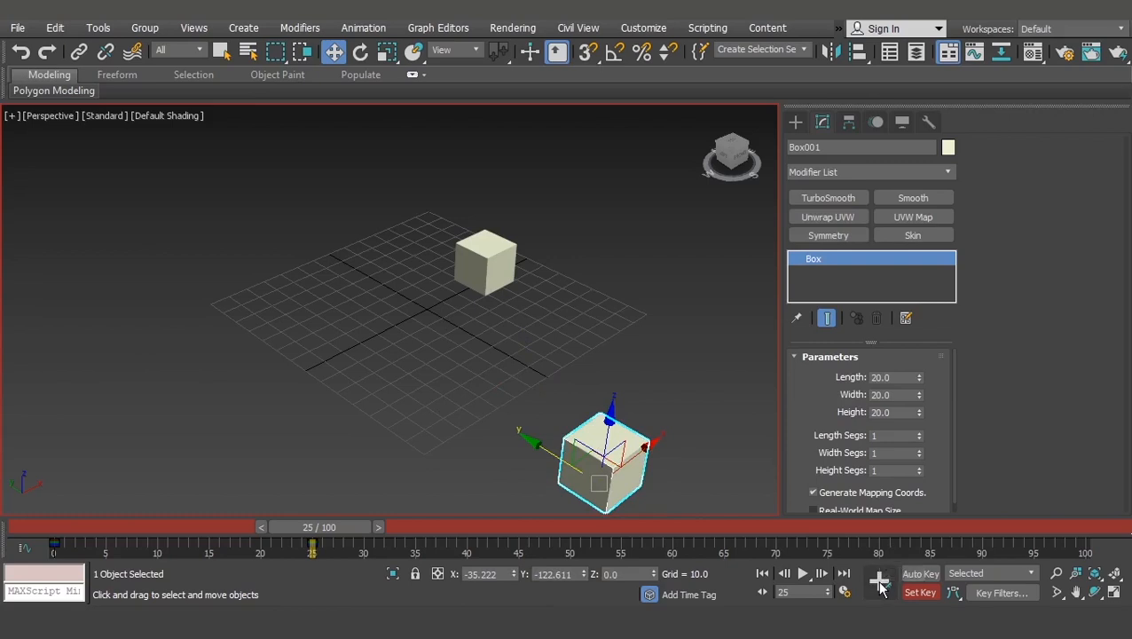
{"action": "mouse_move", "coordinate": [338, 522]}
{"action": "left_mouse_down"}
{"action": "mouse_move", "coordinate": [240, 518]}
{"action": "mouse_move", "coordinate": [342, 514]}
{"action": "mouse_move", "coordinate": [324, 528]}
{"action": "left_mouse_up"}
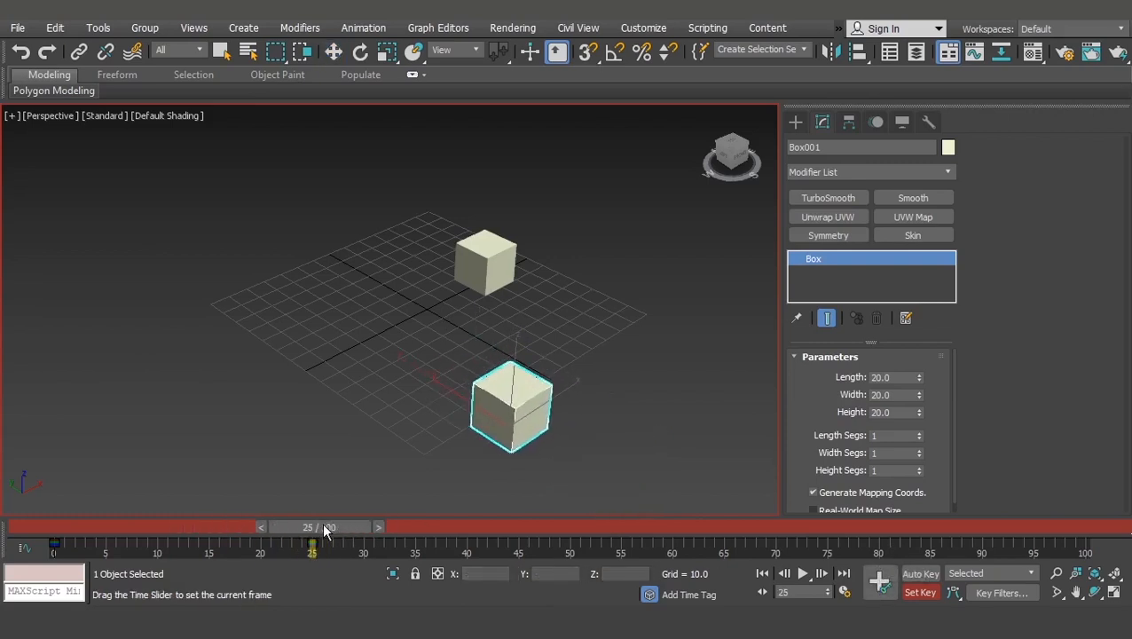
{"action": "key", "text": "w"}
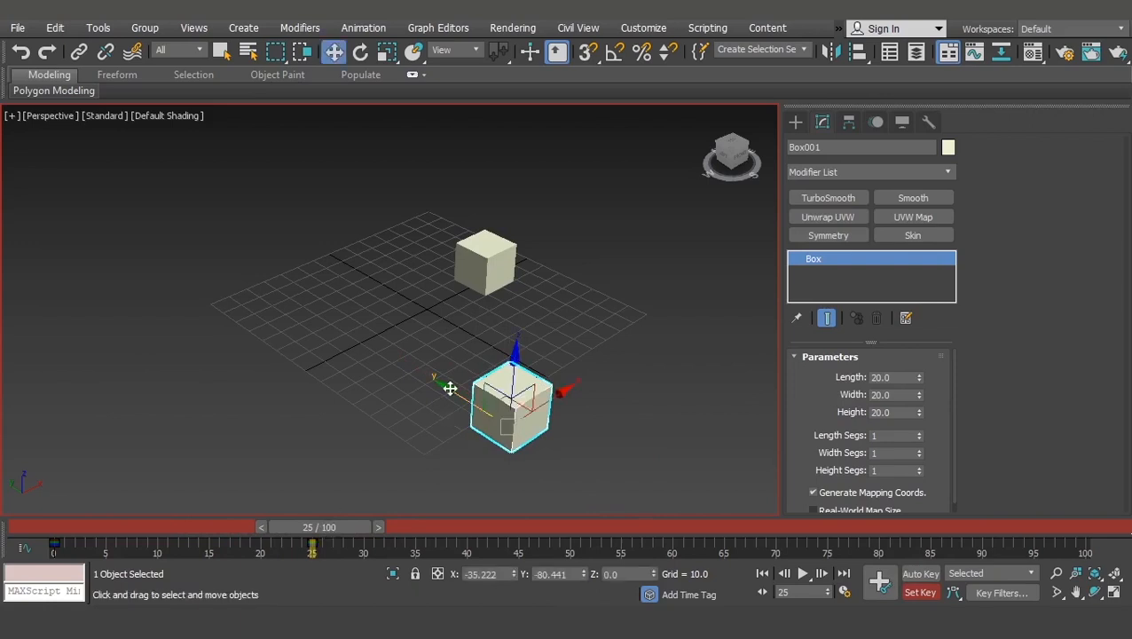
Move Box001 along Y to about -119 at frame 25, set its key and scrub the timeline back to frame 0.
{"action": "left_click_drag", "start_coordinate": [447, 389], "coordinate": [557, 421]}
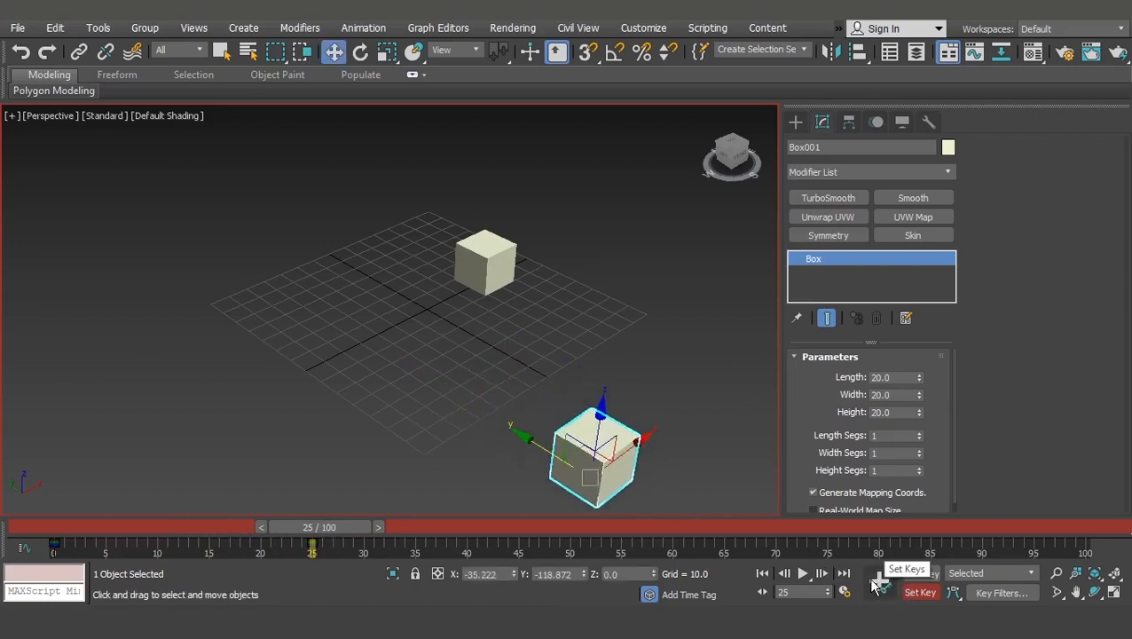
{"action": "left_click_drag", "start_coordinate": [329, 532], "coordinate": [53, 547]}
{"action": "key", "text": "w"}
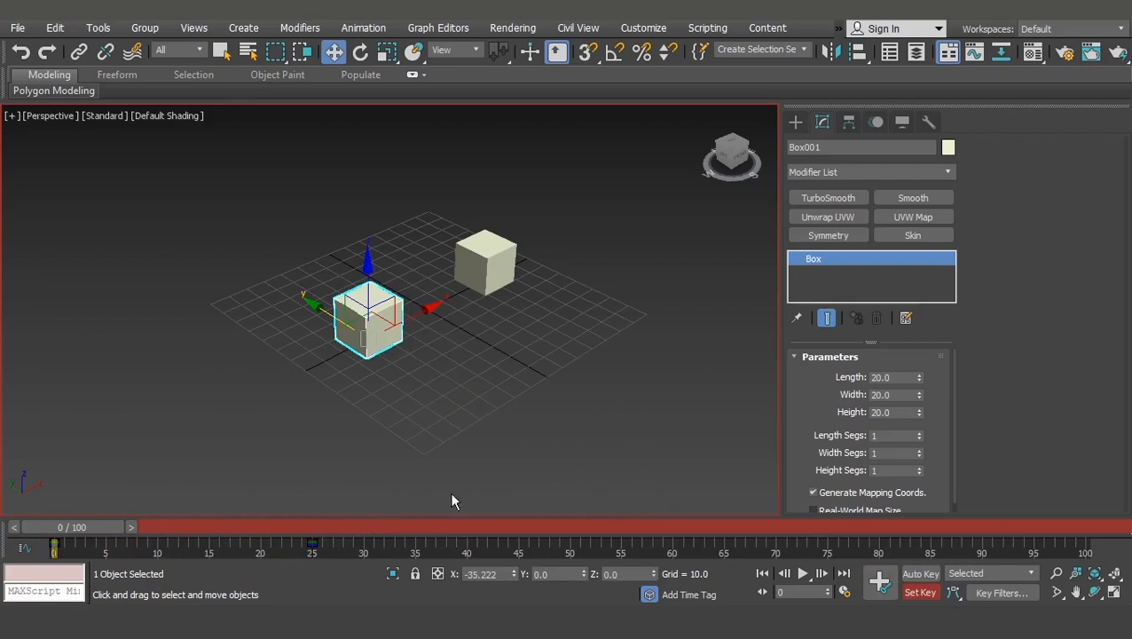
{"action": "left_click_drag", "start_coordinate": [78, 532], "coordinate": [100, 527]}
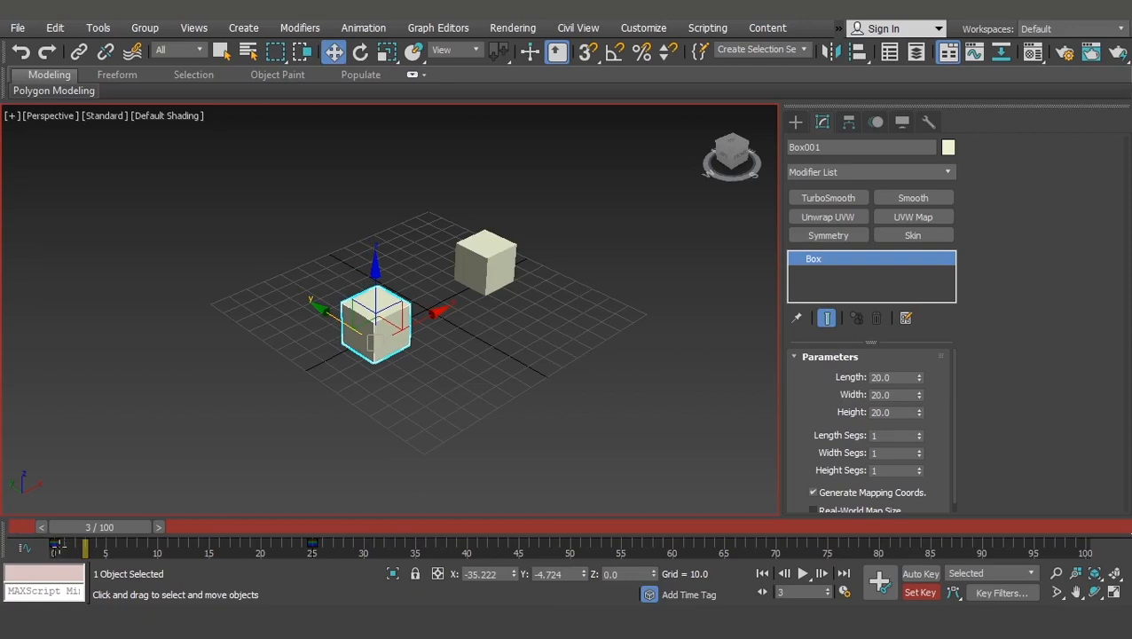
{"action": "left_click_drag", "start_coordinate": [106, 530], "coordinate": [84, 533]}
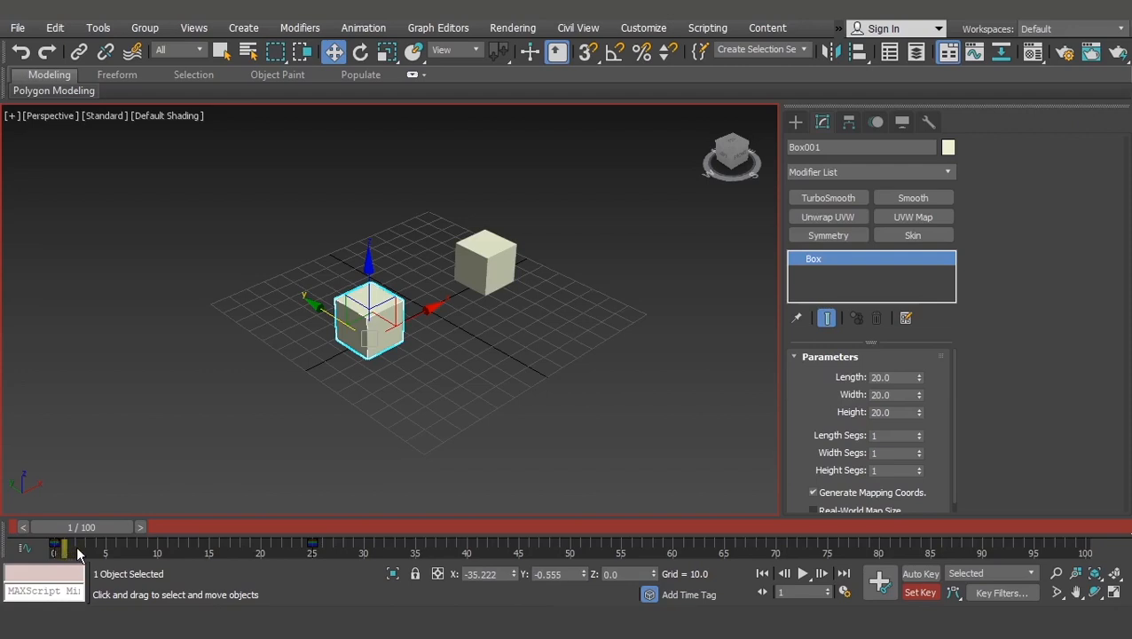
{"action": "left_click_drag", "start_coordinate": [103, 530], "coordinate": [51, 531]}
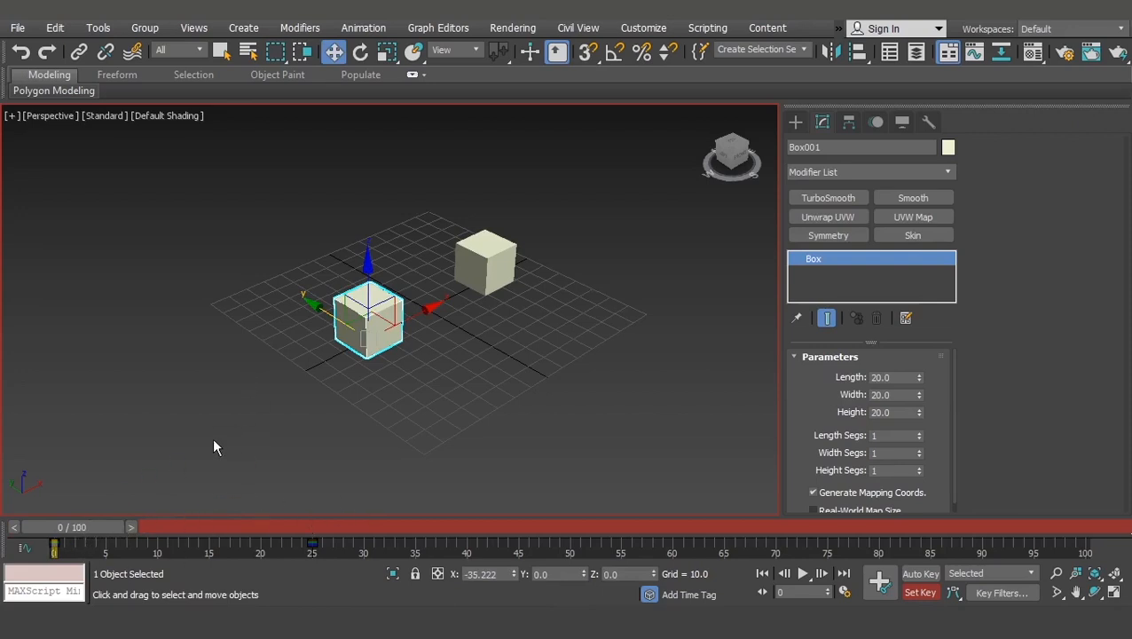
{"action": "left_click_drag", "start_coordinate": [55, 529], "coordinate": [29, 530]}
Switch from Set Key to Auto Key mode and animate the rear box (Box002) by moving it along Y to about -97 at frame 25.
{"action": "left_click", "coordinate": [920, 573]}
{"action": "left_click", "coordinate": [490, 263]}
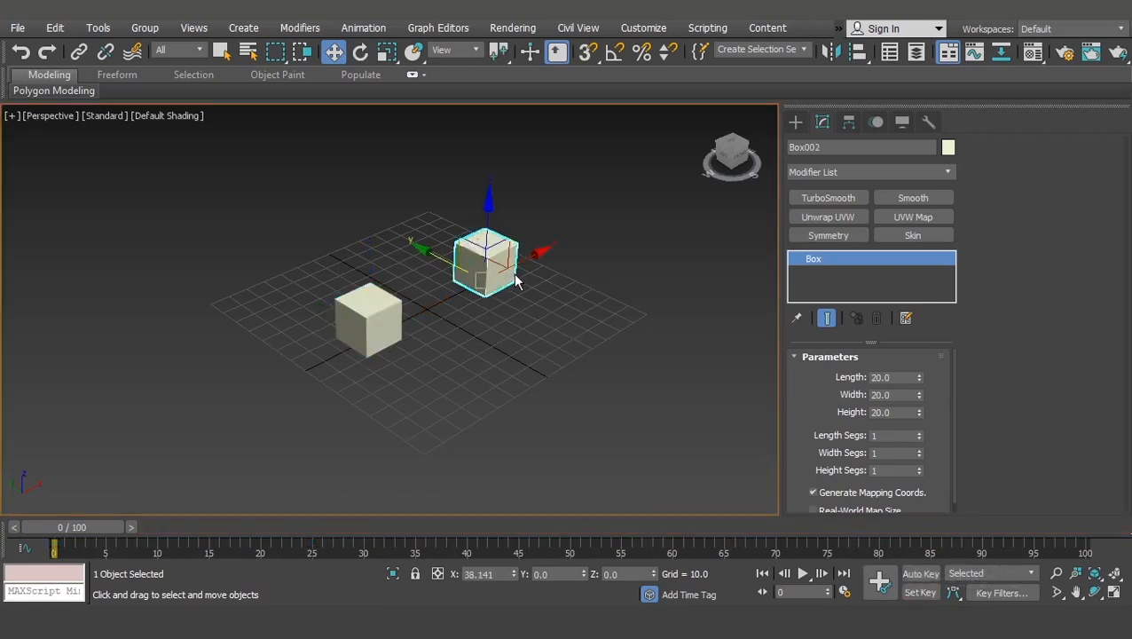
{"action": "left_click", "coordinate": [920, 574]}
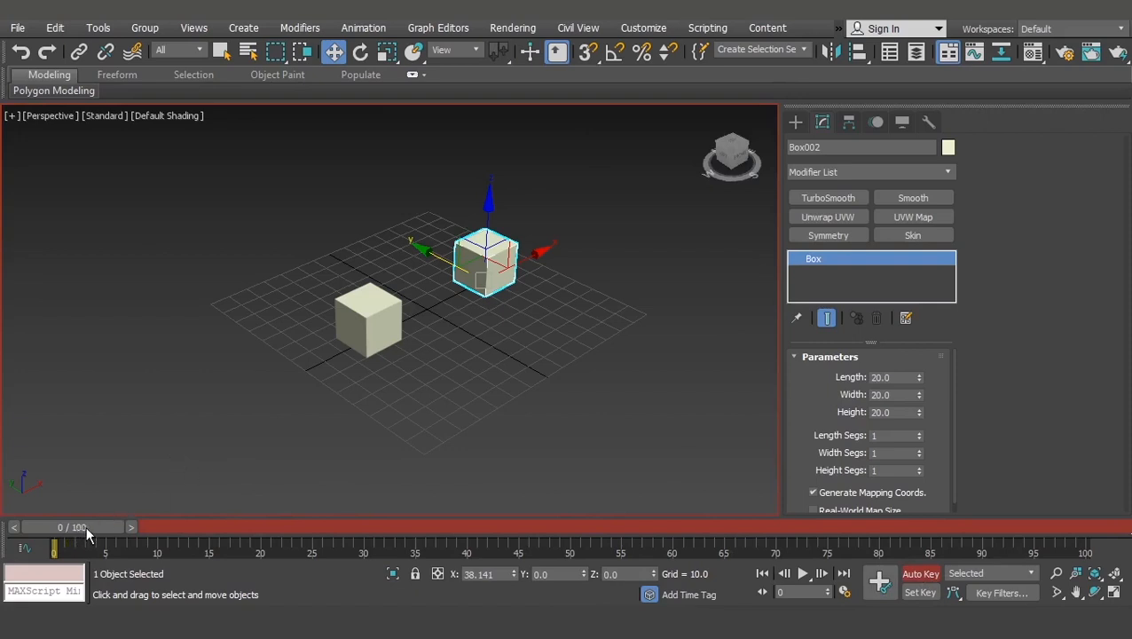
{"action": "left_click_drag", "start_coordinate": [86, 526], "coordinate": [324, 535]}
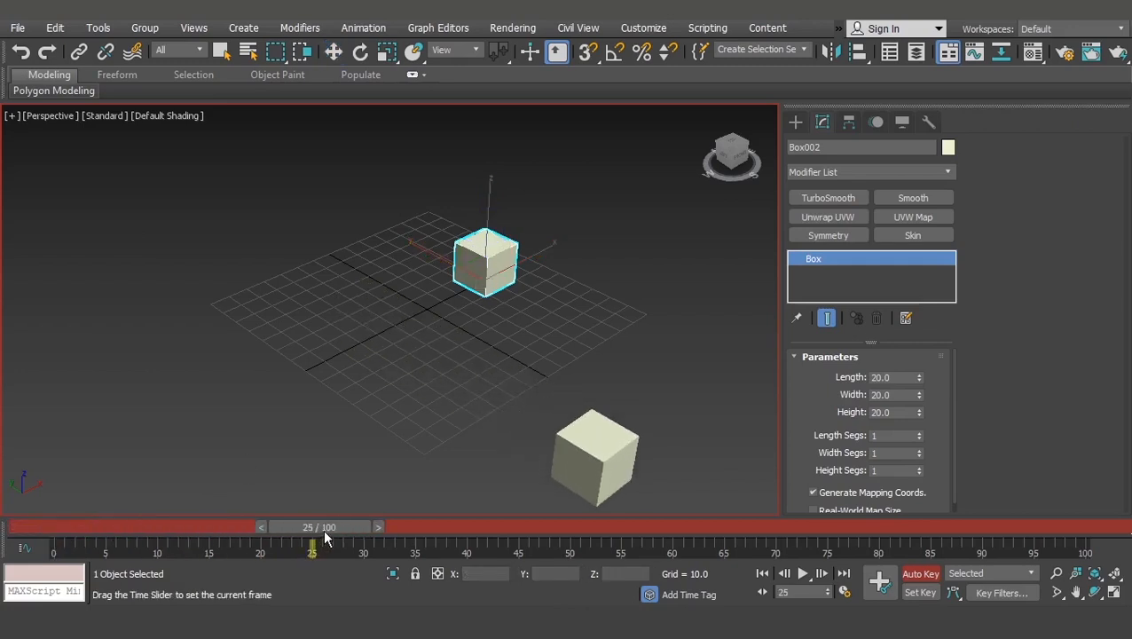
{"action": "key", "text": "w"}
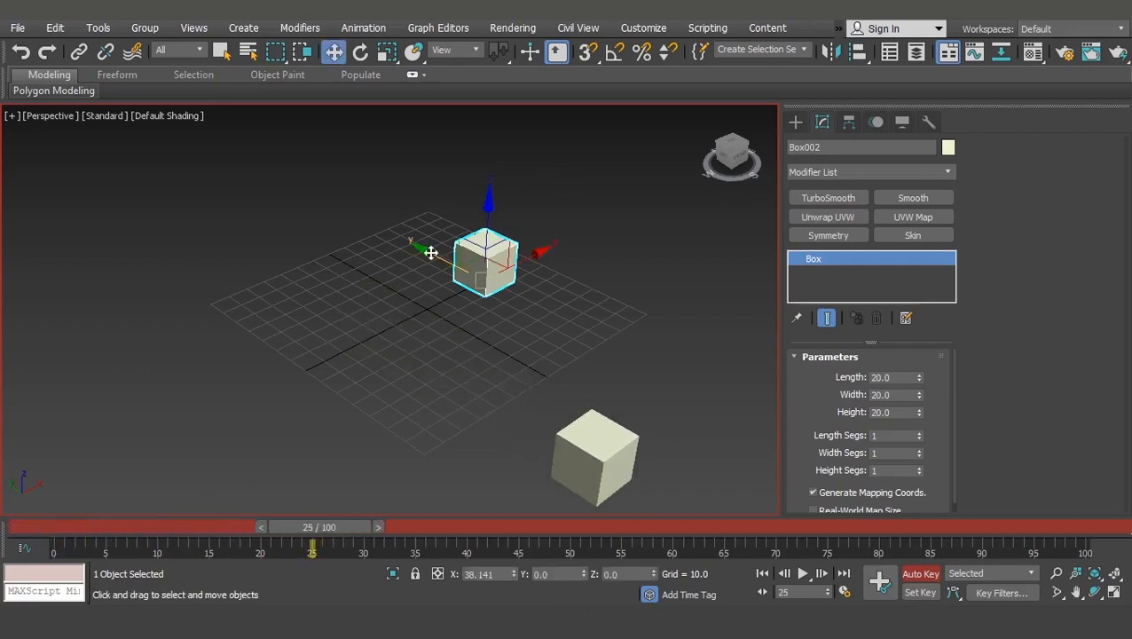
{"action": "left_click_drag", "start_coordinate": [431, 253], "coordinate": [606, 330]}
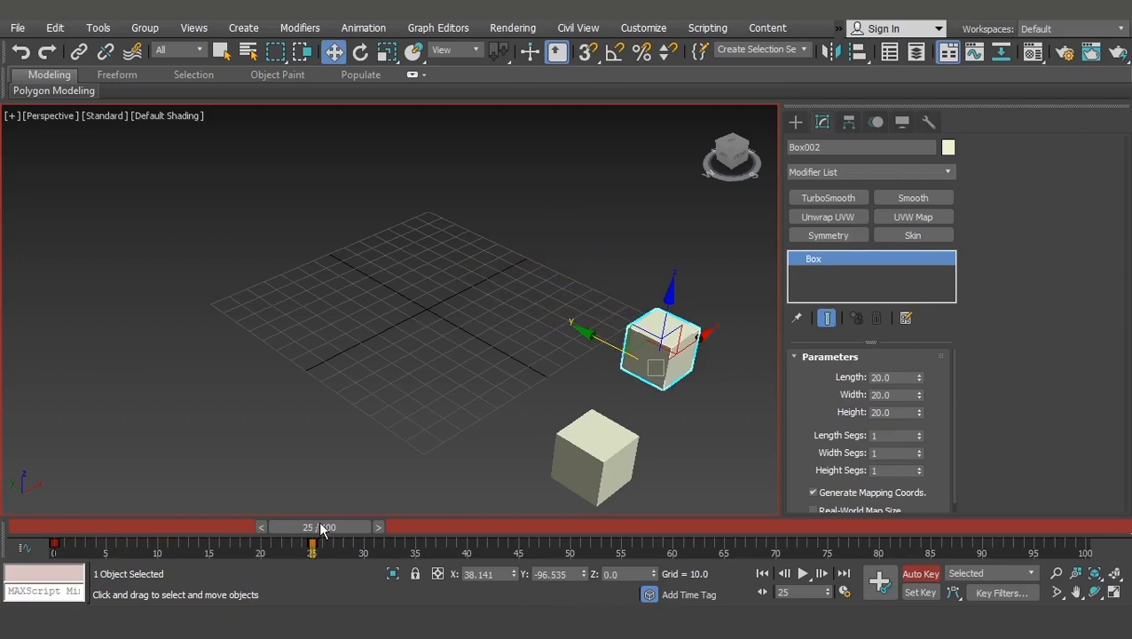
Scrub between frames 19 and 25 and compare the timeline keys of Box001 and Box002.
{"action": "left_click_drag", "start_coordinate": [327, 530], "coordinate": [247, 544]}
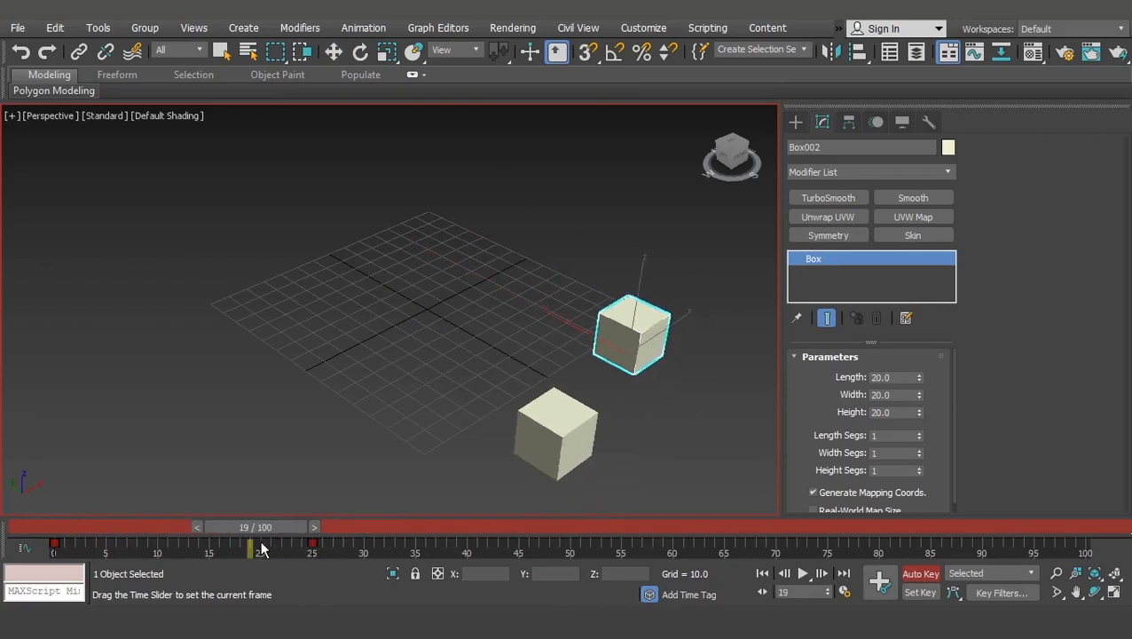
{"action": "key", "text": "w"}
{"action": "left_click", "coordinate": [574, 437]}
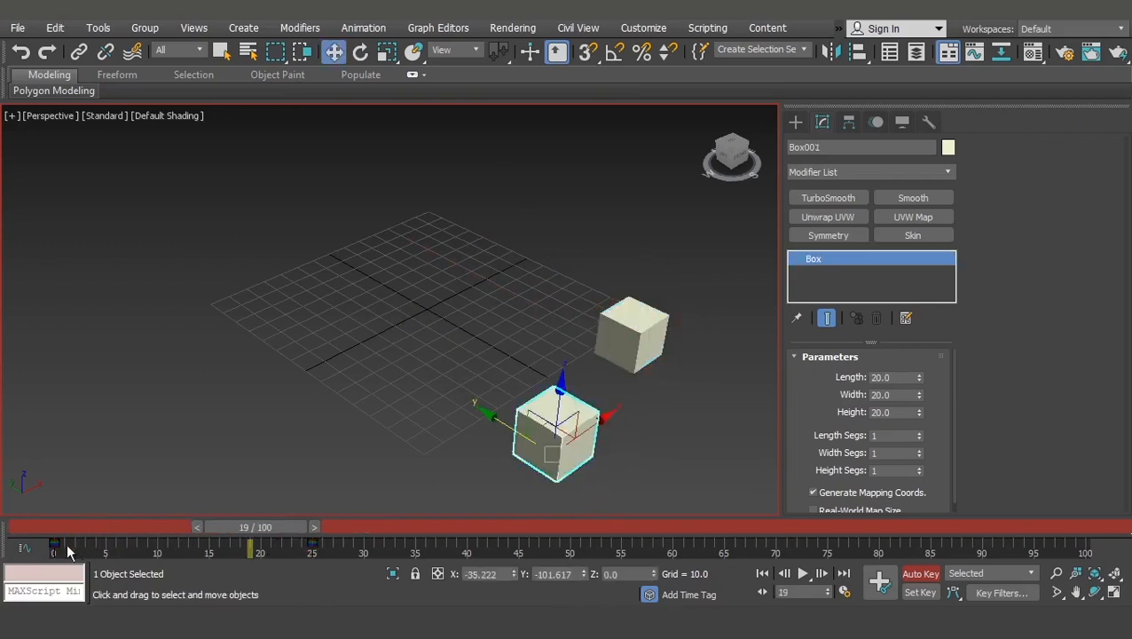
{"action": "left_click", "coordinate": [640, 342]}
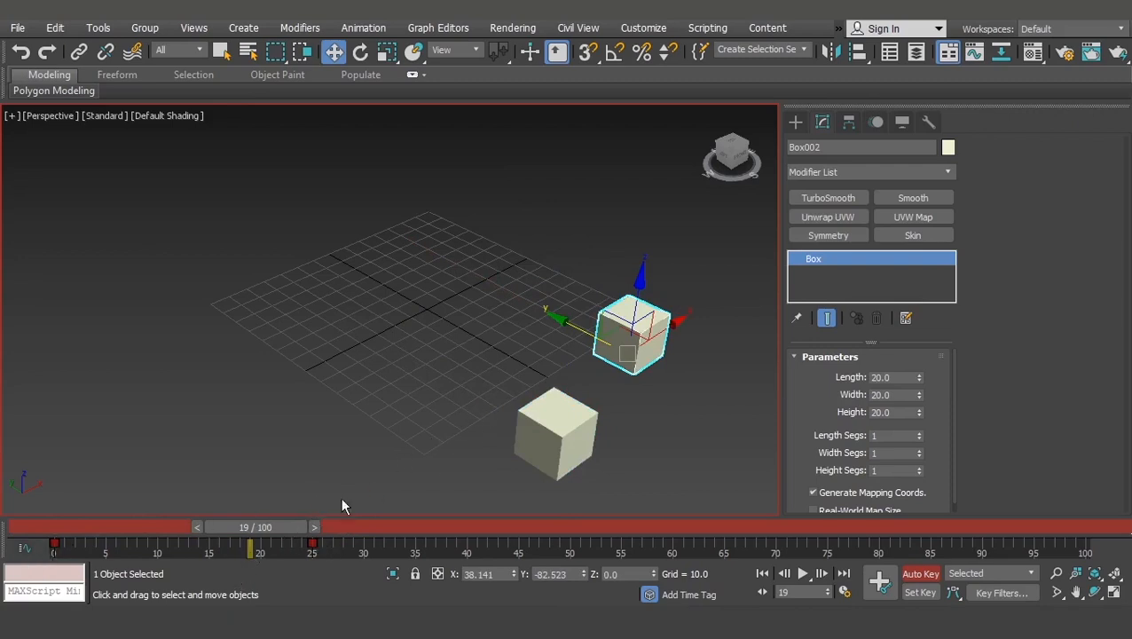
{"action": "left_click_drag", "start_coordinate": [262, 533], "coordinate": [324, 506]}
{"action": "key", "text": "w"}
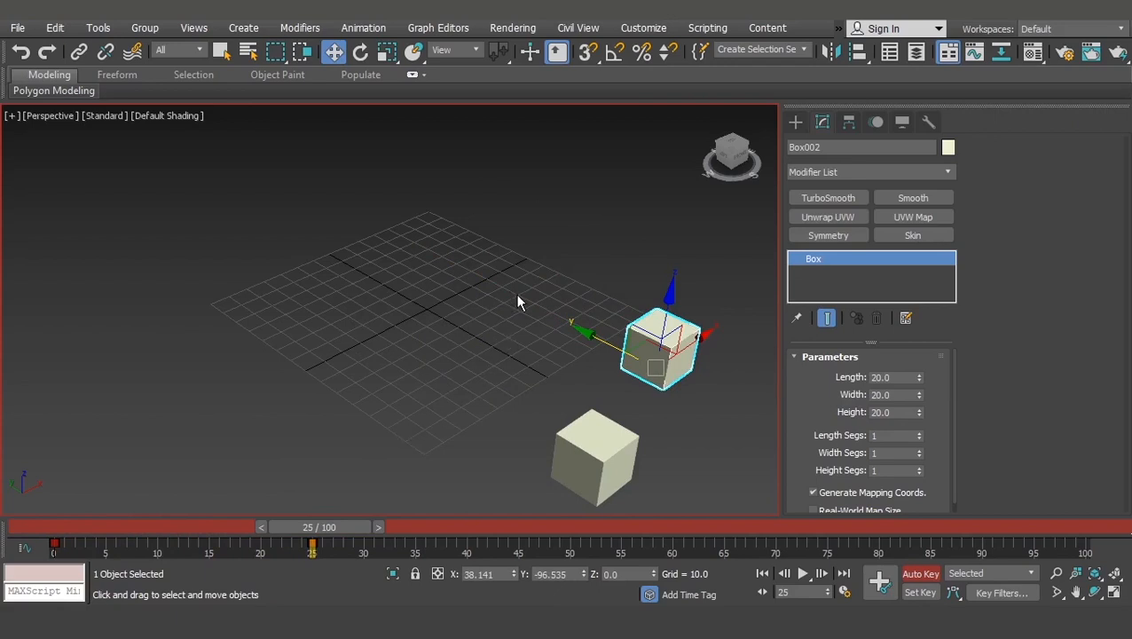
Rotate Box002 about its X axis at frame 35 to key the rotation, and scrub the timeline back to frame 0.
{"action": "left_click_drag", "start_coordinate": [344, 529], "coordinate": [444, 527]}
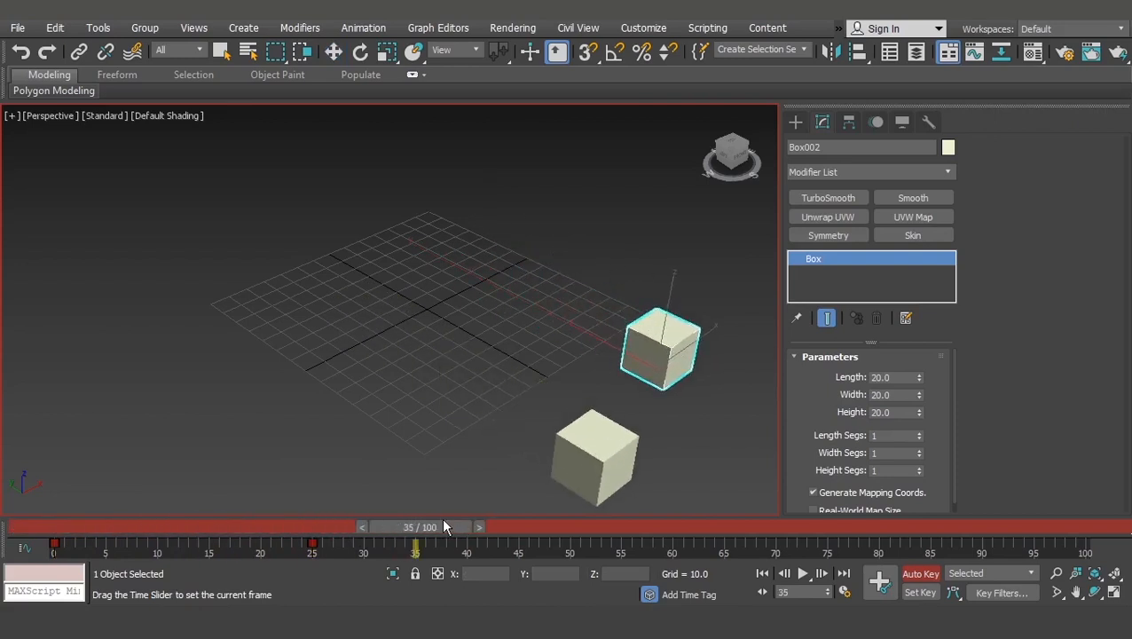
{"action": "key", "text": "w"}
{"action": "key", "text": "e"}
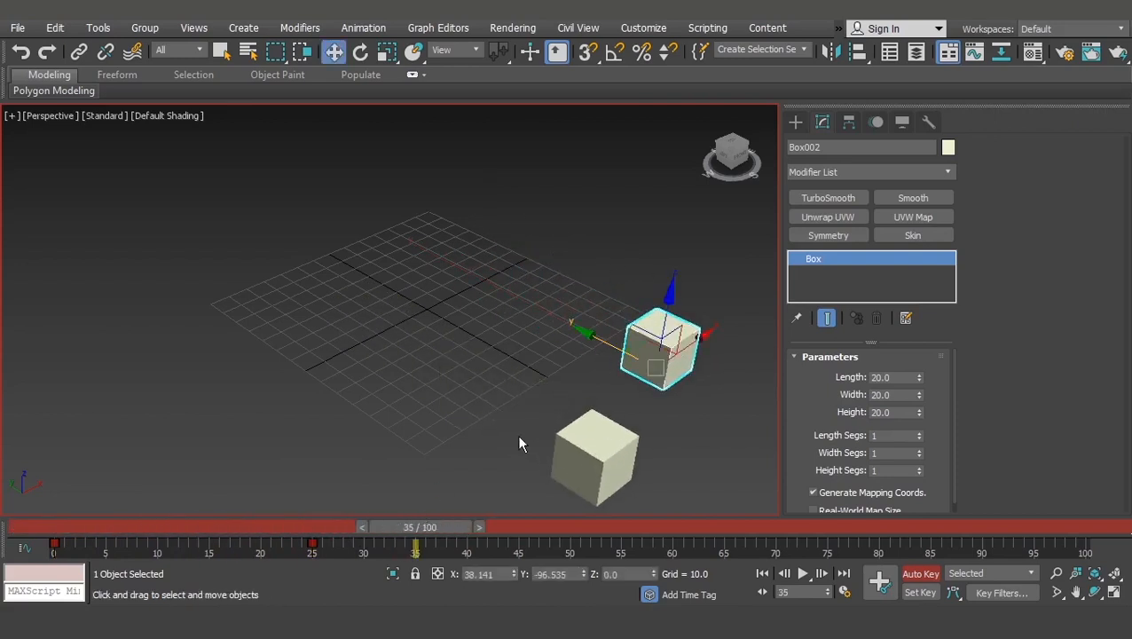
{"action": "left_click_drag", "start_coordinate": [725, 336], "coordinate": [239, 527]}
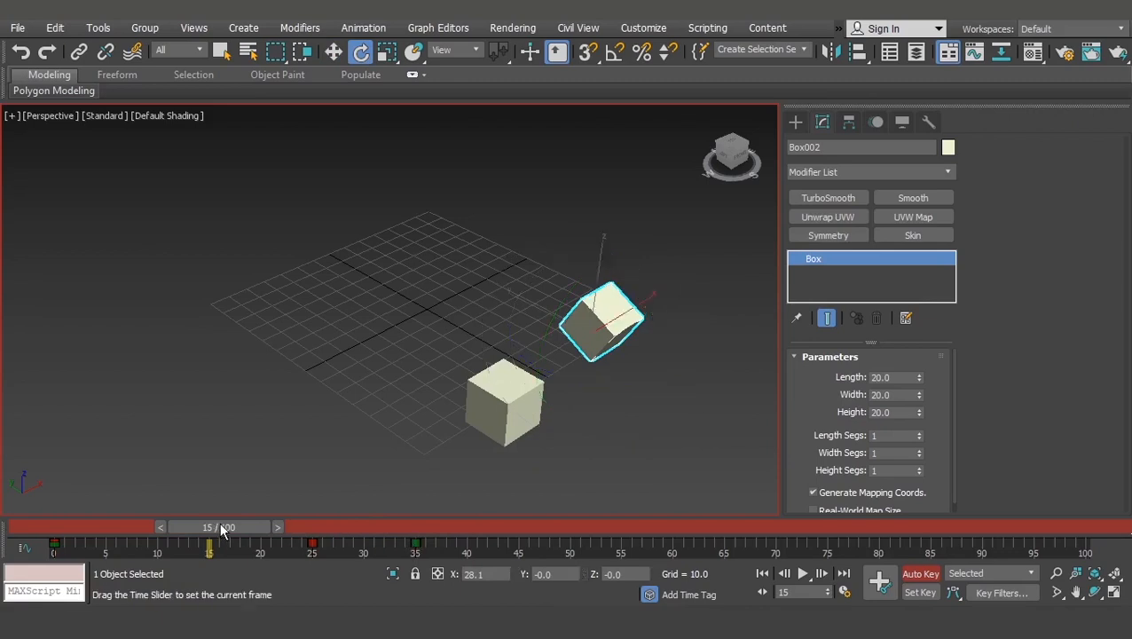
{"action": "left_click_drag", "start_coordinate": [220, 528], "coordinate": [71, 528]}
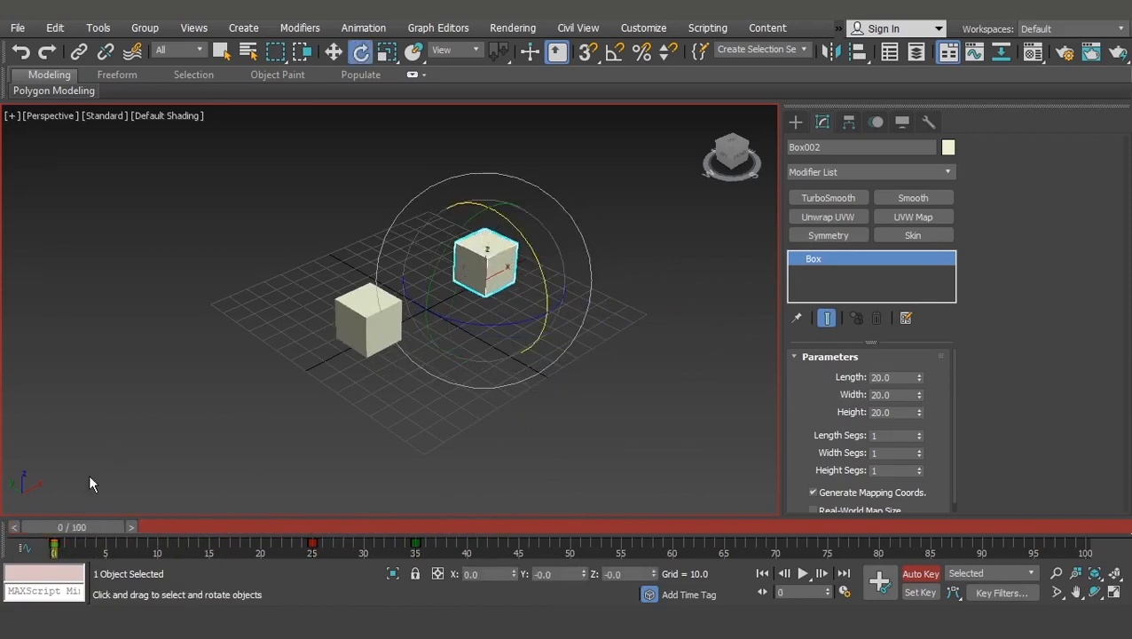
Scale Box002 uniformly to about 165% at frame 45 to key the scale, and scrub the timeline back to frame 0.
{"action": "left_click_drag", "start_coordinate": [67, 526], "coordinate": [523, 527]}
{"action": "key", "text": "r"}
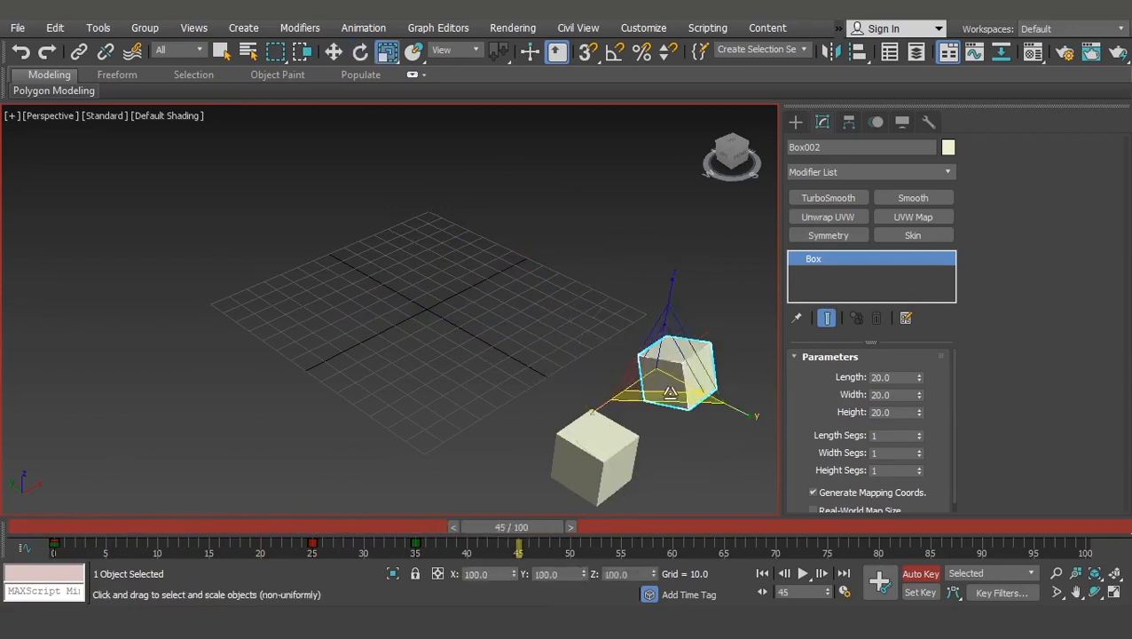
{"action": "left_click_drag", "start_coordinate": [659, 381], "coordinate": [665, 345]}
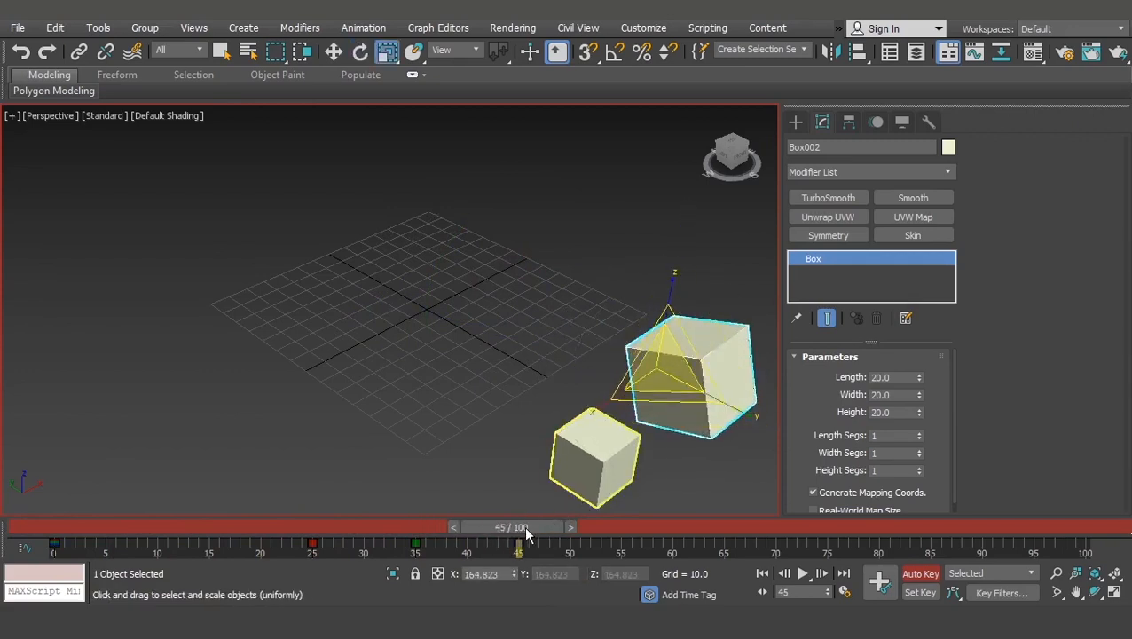
{"action": "left_click_drag", "start_coordinate": [525, 532], "coordinate": [497, 535]}
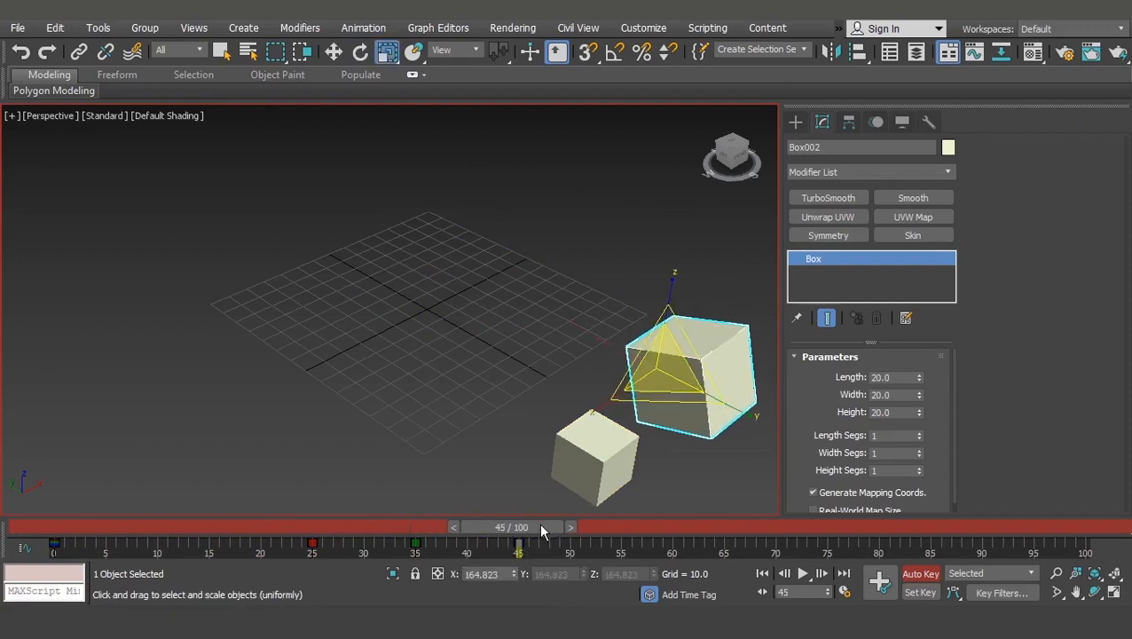
{"action": "left_click_drag", "start_coordinate": [540, 525], "coordinate": [2, 527]}
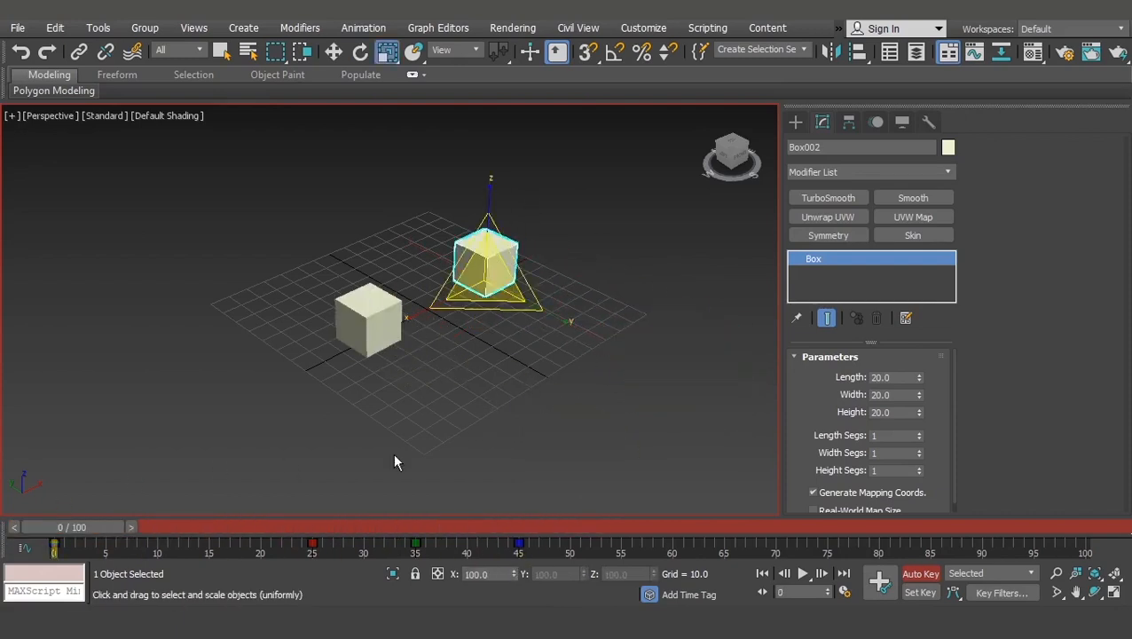
{"action": "left_click_drag", "start_coordinate": [91, 526], "coordinate": [7, 527]}
Animate Box002's Height parameter by raising it to about 47.6 at frame 50.
{"action": "left_click_drag", "start_coordinate": [86, 526], "coordinate": [566, 527]}
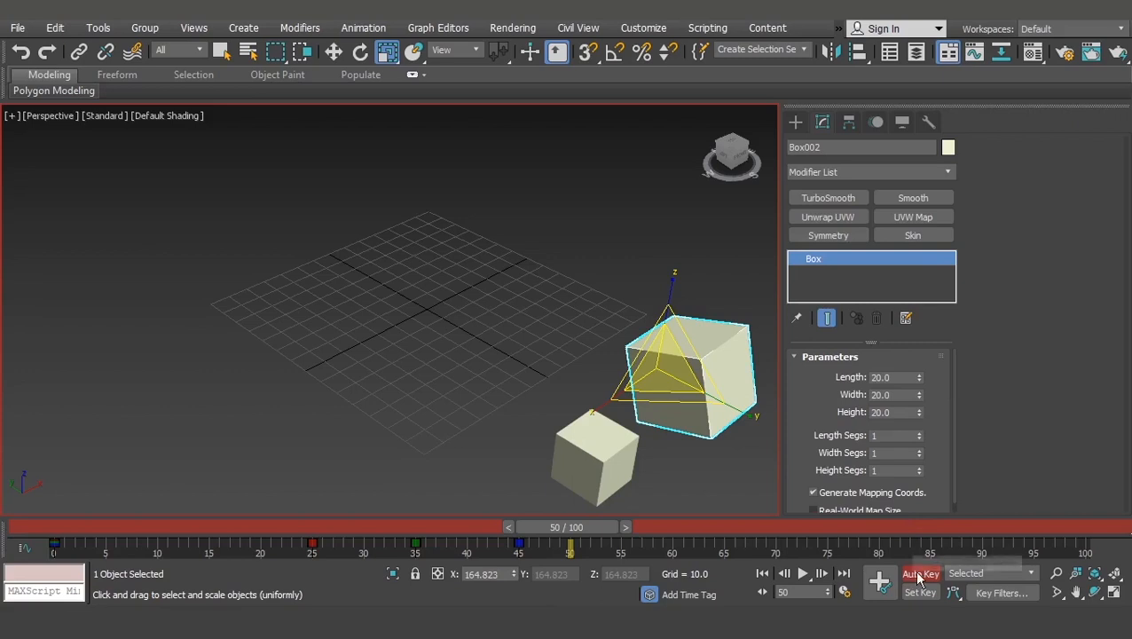
{"action": "left_click_drag", "start_coordinate": [918, 411], "coordinate": [934, 304]}
{"action": "scroll", "coordinate": [485, 359], "scroll_direction": "down", "scroll_amount": 5}
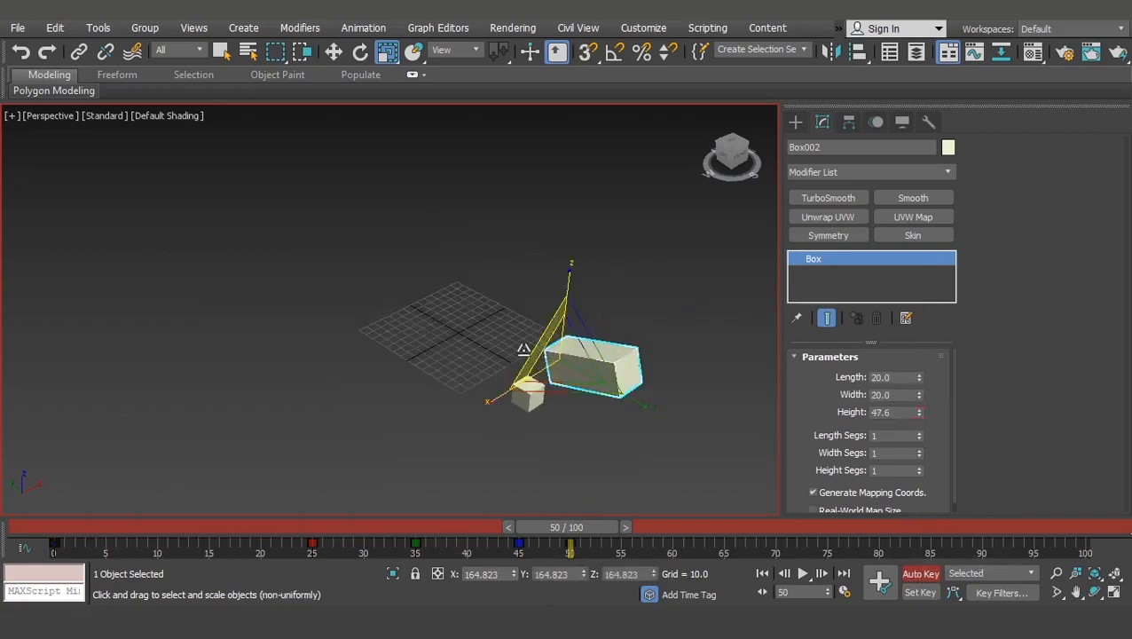
{"action": "middle_click_drag", "start_coordinate": [502, 343], "coordinate": [472, 337]}
{"action": "left_click_drag", "start_coordinate": [559, 530], "coordinate": [561, 496]}
{"action": "key", "text": "r"}
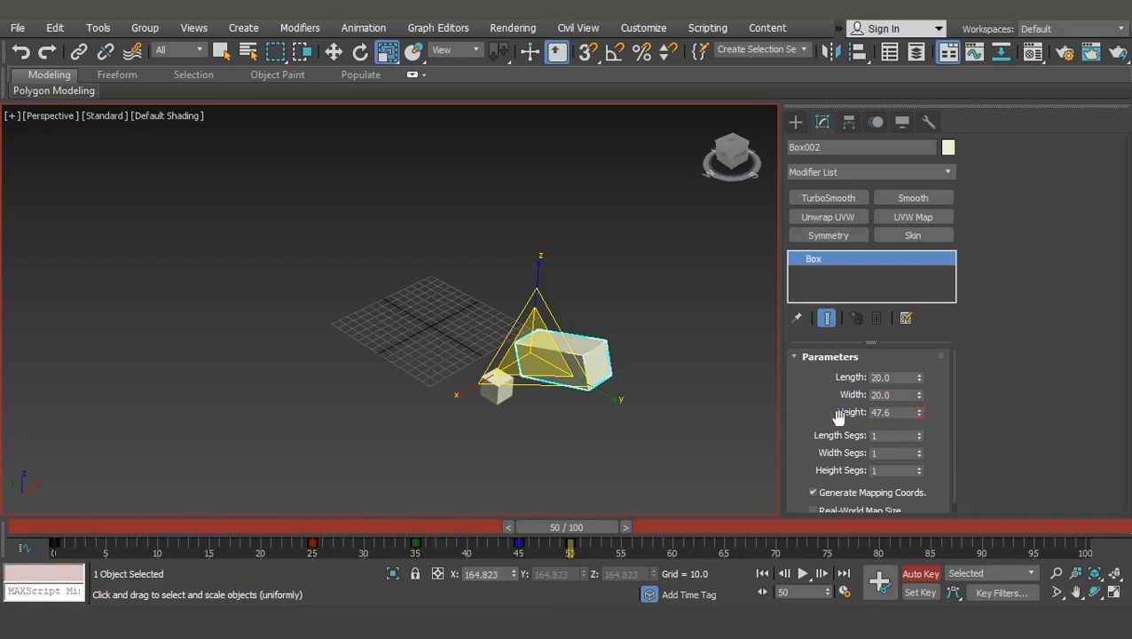
Scrub the timeline back to frame 0 to preview the height animation, and turn off Auto Key mode.
{"action": "mouse_move", "coordinate": [558, 532]}
{"action": "left_mouse_down"}
{"action": "mouse_move", "coordinate": [75, 528]}
{"action": "mouse_move", "coordinate": [573, 526]}
{"action": "mouse_move", "coordinate": [83, 525]}
{"action": "mouse_move", "coordinate": [563, 524]}
{"action": "mouse_move", "coordinate": [548, 525]}
{"action": "left_mouse_up"}
{"action": "key", "text": "r"}
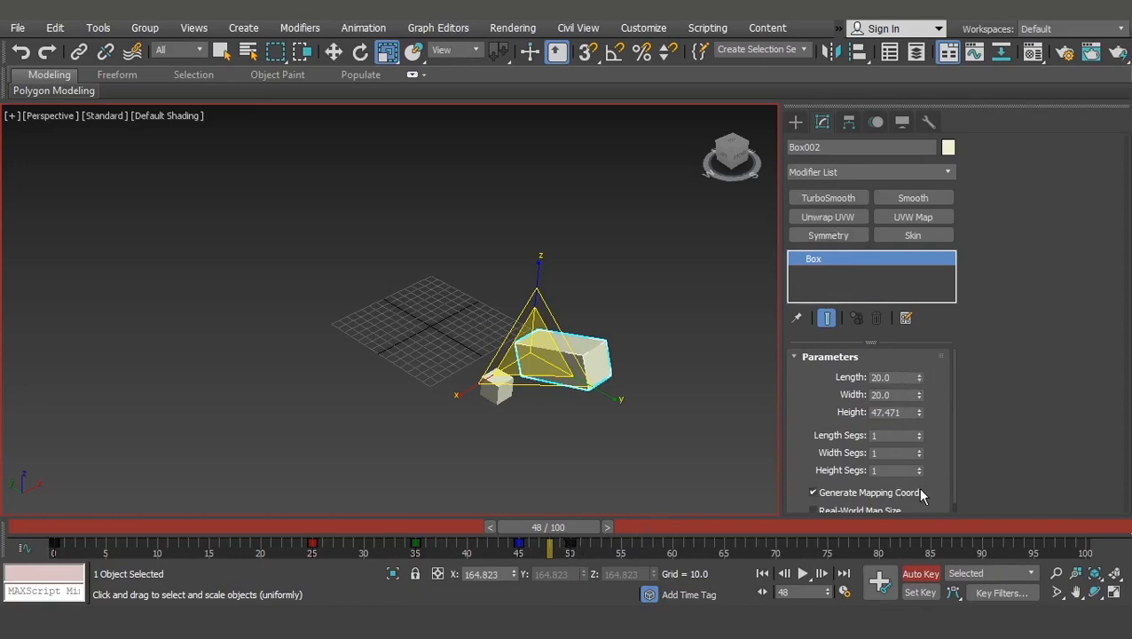
{"action": "left_click_drag", "start_coordinate": [550, 527], "coordinate": [25, 568]}
{"action": "left_click_drag", "start_coordinate": [36, 527], "coordinate": [9, 497]}
{"action": "key", "text": "r"}
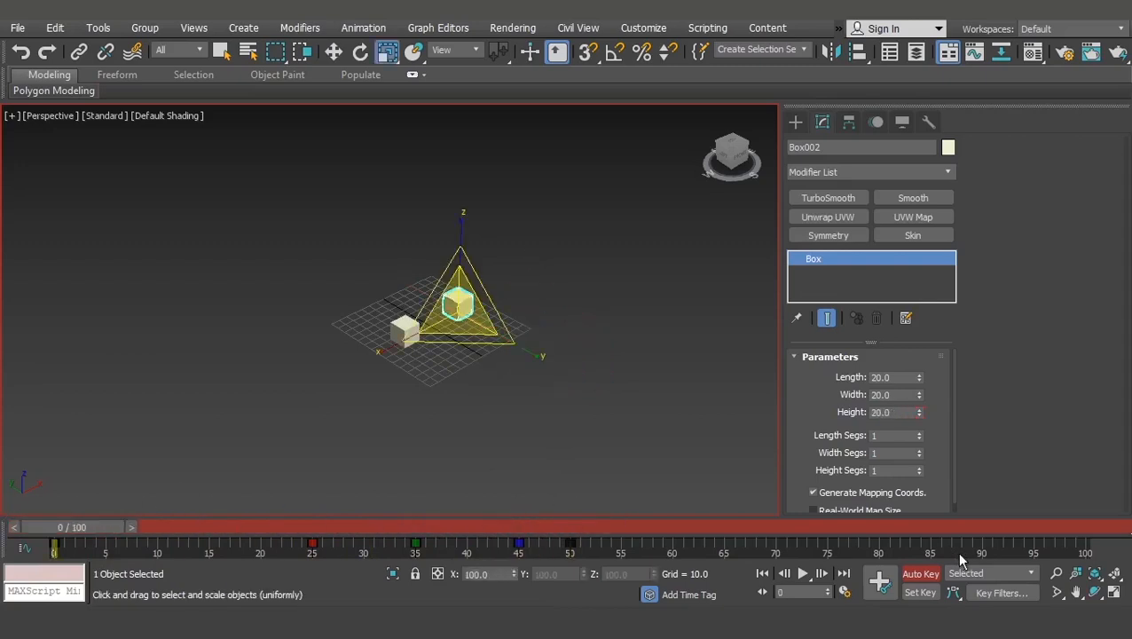
{"action": "left_click", "coordinate": [919, 575]}
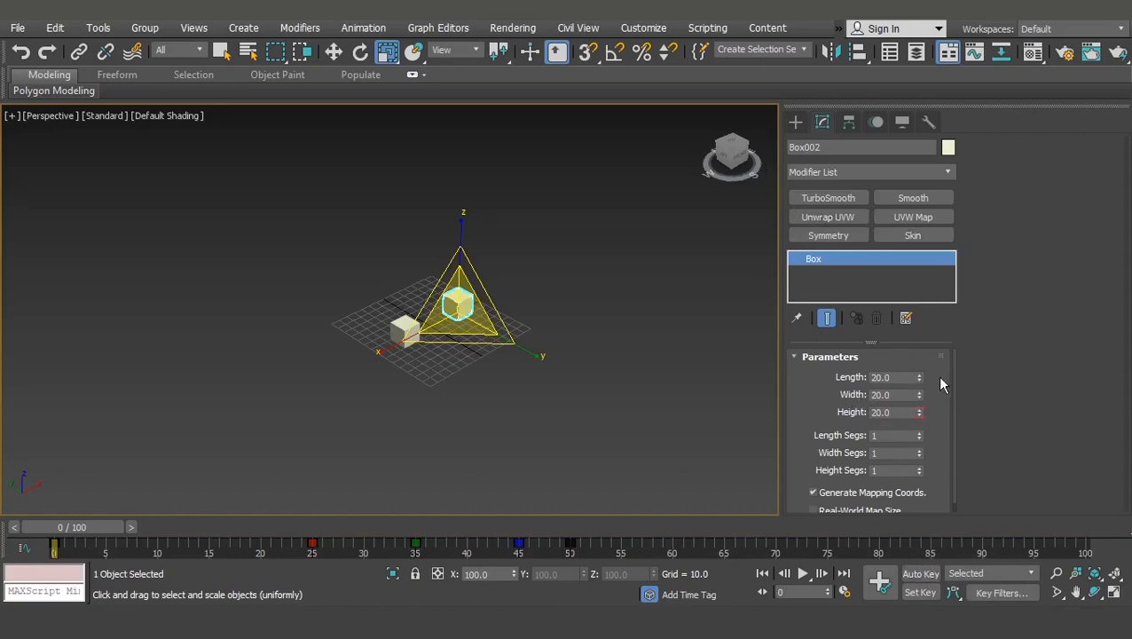
{"action": "mouse_move", "coordinate": [55, 532]}
{"action": "left_mouse_down"}
{"action": "mouse_move", "coordinate": [573, 529]}
{"action": "mouse_move", "coordinate": [49, 529]}
{"action": "left_mouse_up"}
{"action": "key", "text": "r"}
{"action": "left_click_drag", "start_coordinate": [77, 524], "coordinate": [18, 527]}
{"action": "key", "text": "r"}
{"action": "mouse_move", "coordinate": [76, 528]}
{"action": "left_mouse_down"}
{"action": "mouse_move", "coordinate": [506, 529]}
{"action": "mouse_move", "coordinate": [70, 523]}
{"action": "left_mouse_up"}
Select Box001, move its key from frame 25 to frame 15, and advance the timeline to frame 30.
{"action": "left_click", "coordinate": [390, 305]}
{"action": "left_click", "coordinate": [404, 328]}
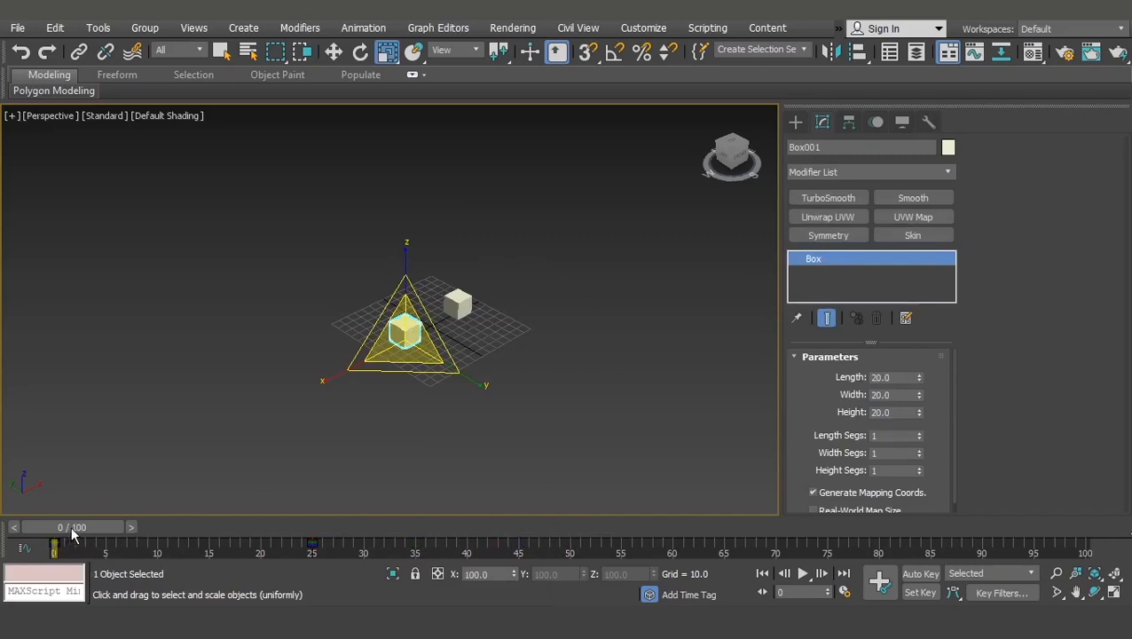
{"action": "left_click_drag", "start_coordinate": [74, 533], "coordinate": [322, 547]}
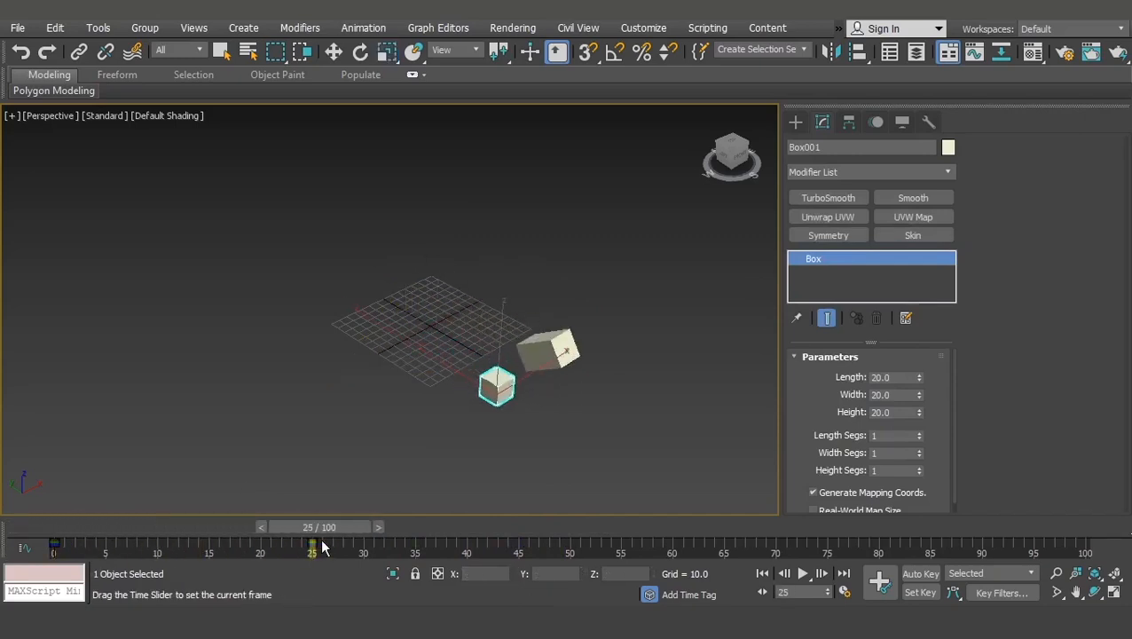
{"action": "key", "text": "r"}
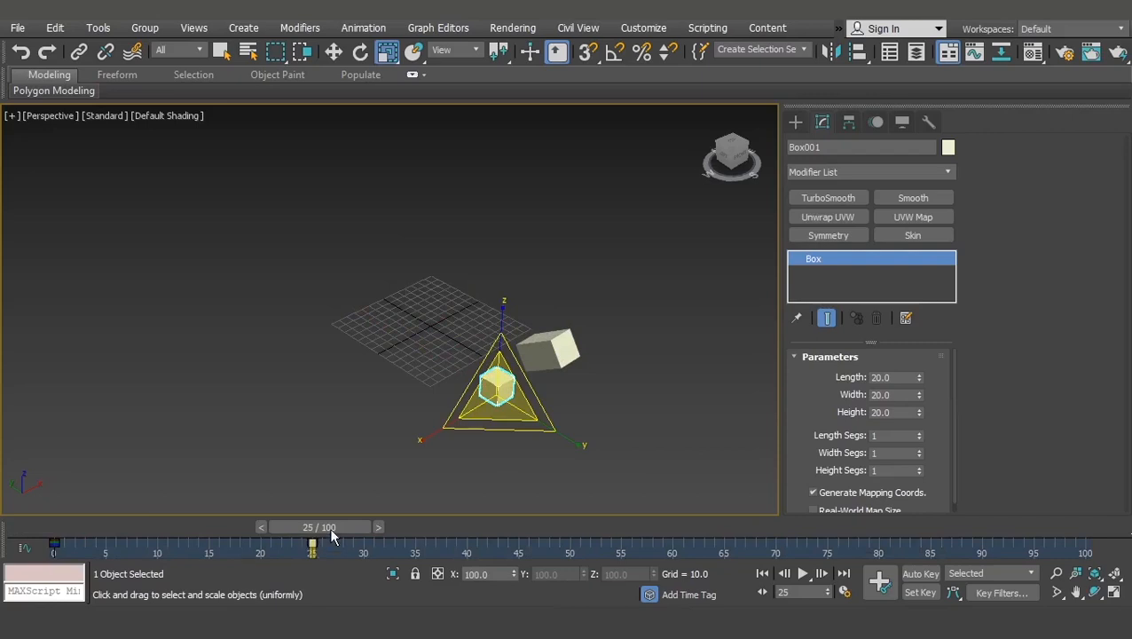
{"action": "left_click_drag", "start_coordinate": [332, 532], "coordinate": [298, 534]}
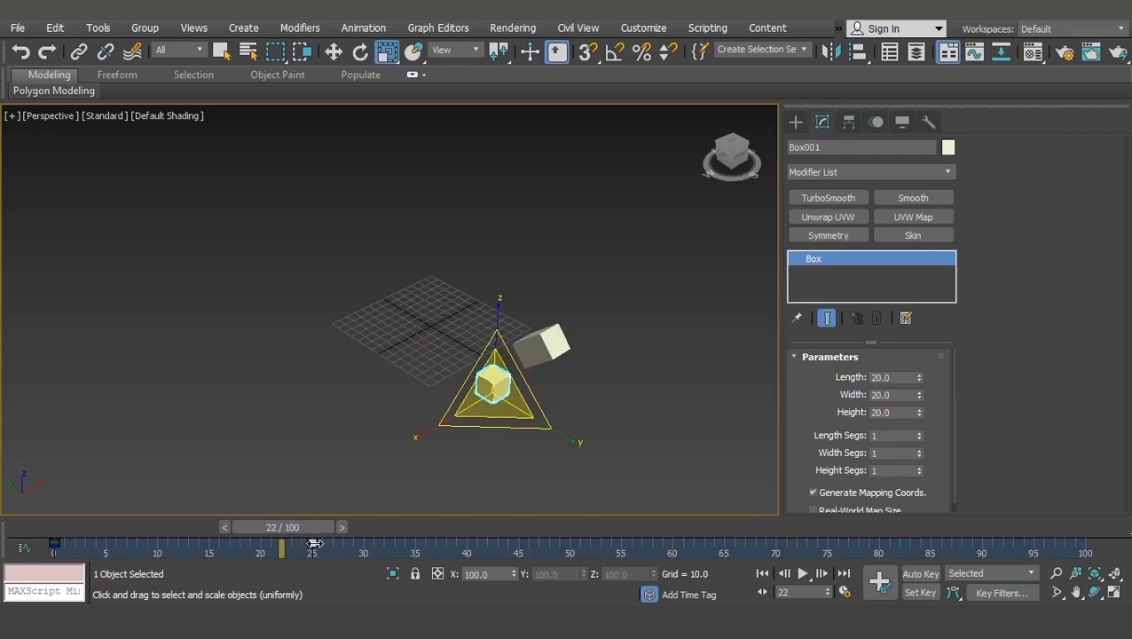
{"action": "left_click_drag", "start_coordinate": [314, 543], "coordinate": [384, 514]}
{"action": "key", "text": "r"}
{"action": "key", "text": "q"}
{"action": "key", "text": "r"}
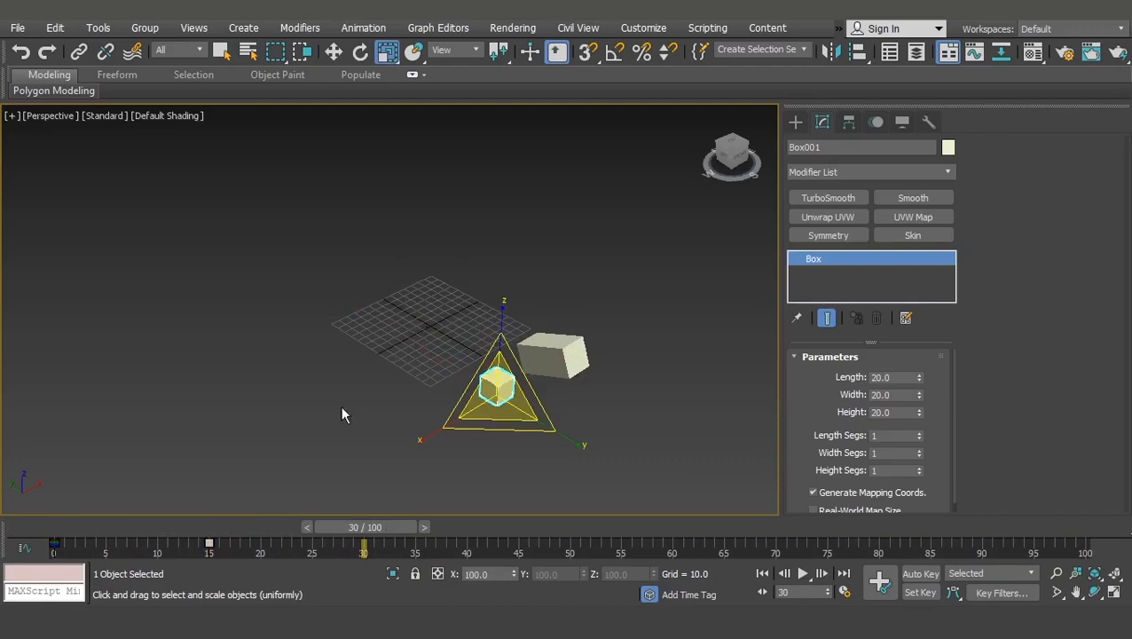
Copy Box001's frame 0 key to frame 30 and scrub the timeline back to frame 27.
{"action": "left_click_drag", "start_coordinate": [84, 540], "coordinate": [11, 551]}
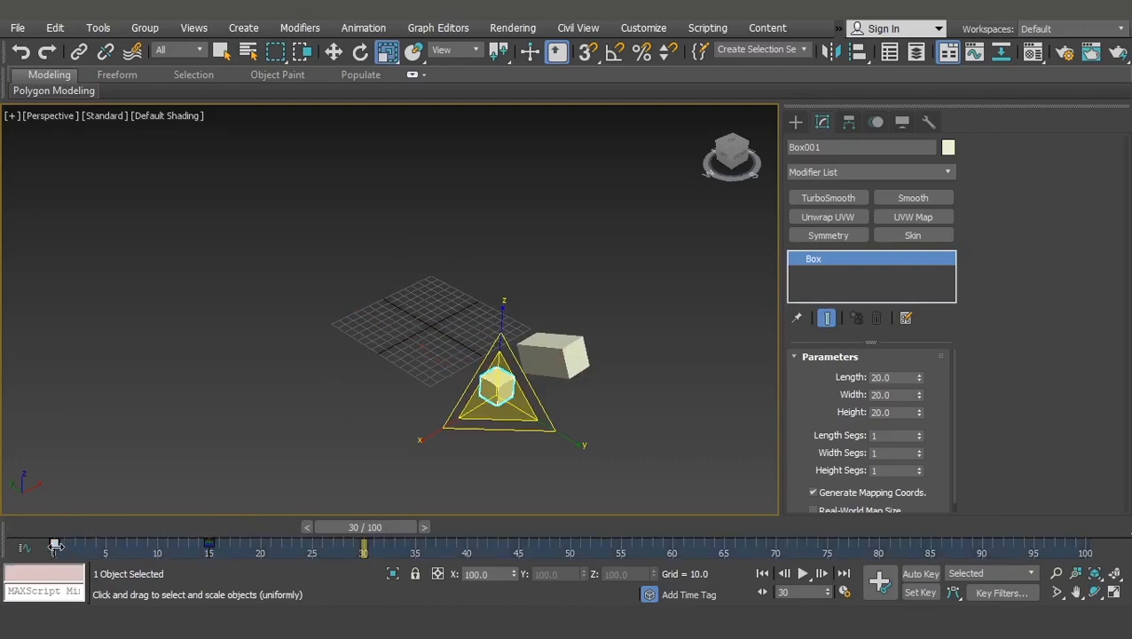
{"action": "left_click_drag", "start_coordinate": [55, 545], "coordinate": [364, 548], "text": "shift"}
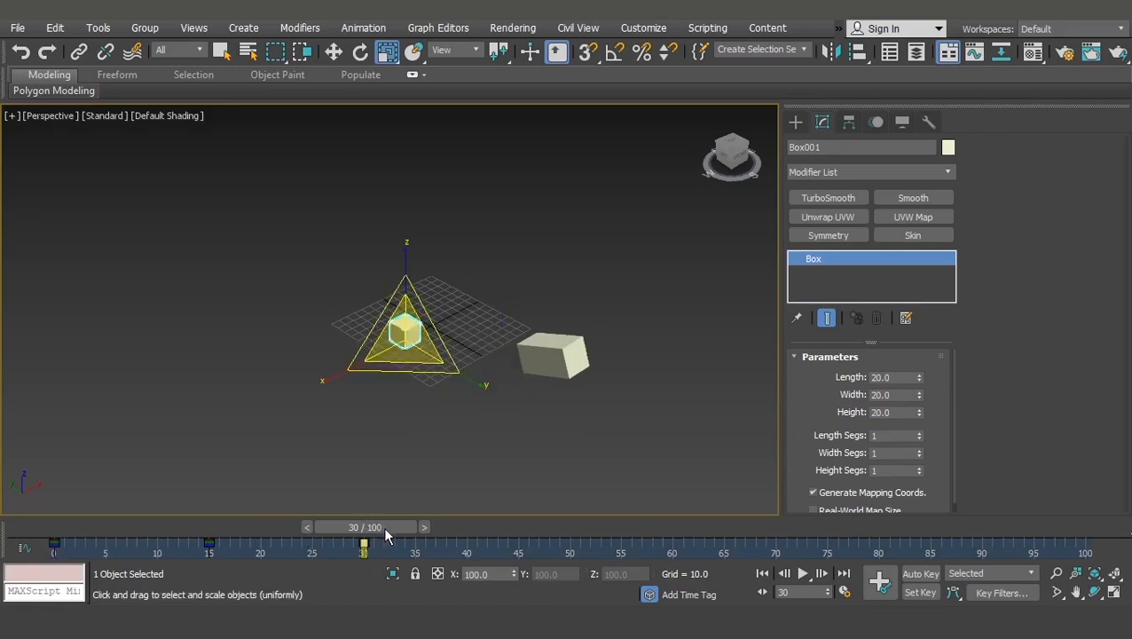
{"action": "mouse_move", "coordinate": [383, 526]}
{"action": "left_mouse_down"}
{"action": "mouse_move", "coordinate": [85, 532]}
{"action": "mouse_move", "coordinate": [175, 549]}
{"action": "mouse_move", "coordinate": [386, 545]}
{"action": "mouse_move", "coordinate": [78, 539]}
{"action": "mouse_move", "coordinate": [219, 523]}
{"action": "mouse_move", "coordinate": [391, 530]}
{"action": "left_mouse_up"}
{"action": "key", "text": "r"}
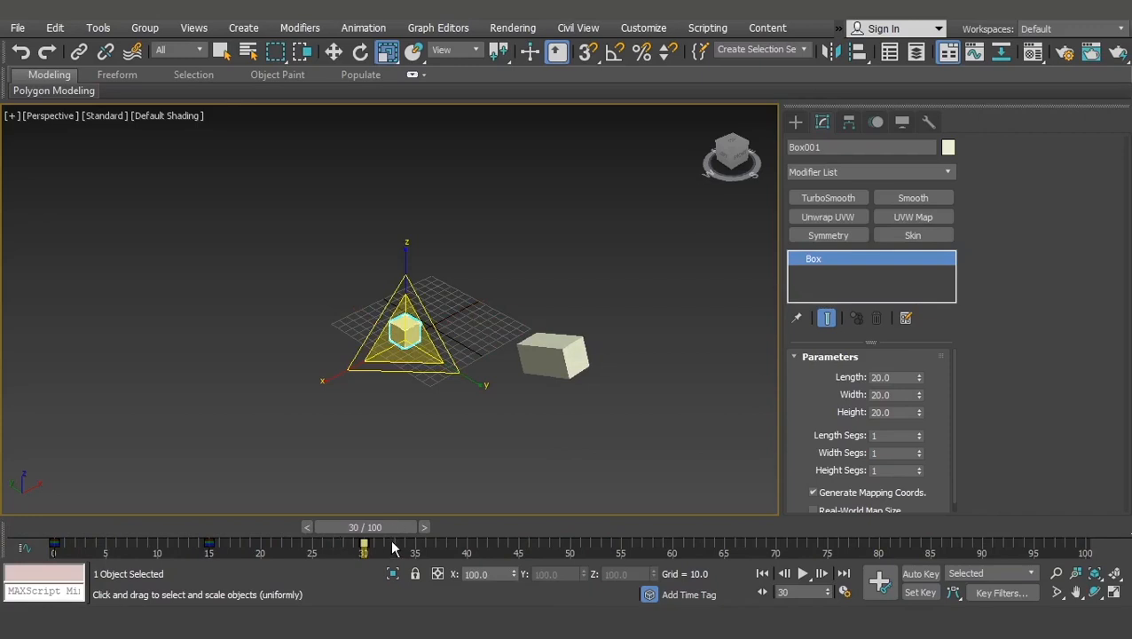
{"action": "mouse_move", "coordinate": [366, 531]}
{"action": "left_mouse_down"}
{"action": "mouse_move", "coordinate": [214, 530]}
{"action": "mouse_move", "coordinate": [348, 529]}
{"action": "left_mouse_up"}
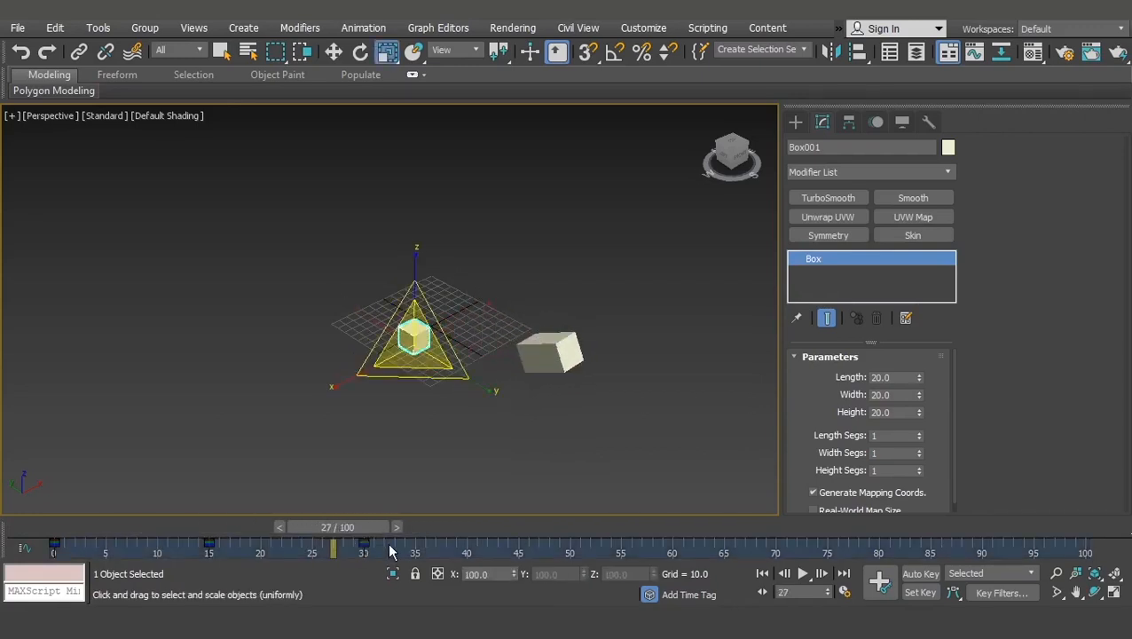
Delete Box001's copied key at frame 30 and scrub the timeline back to frame 0.
{"action": "key", "text": "Delete"}
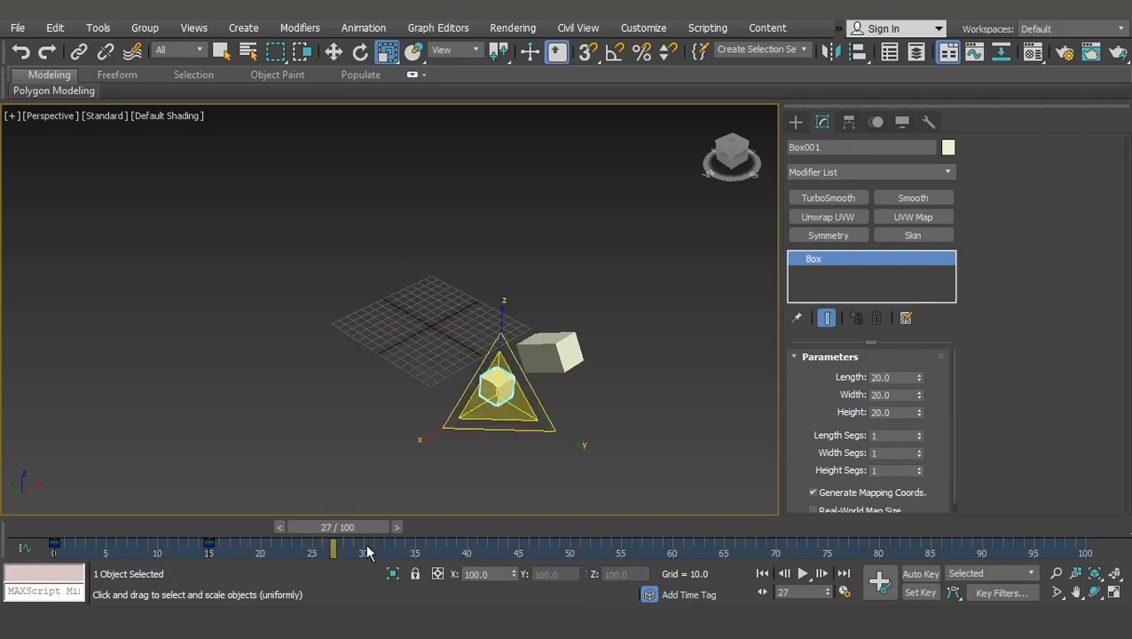
{"action": "key", "text": "ctrl+z"}
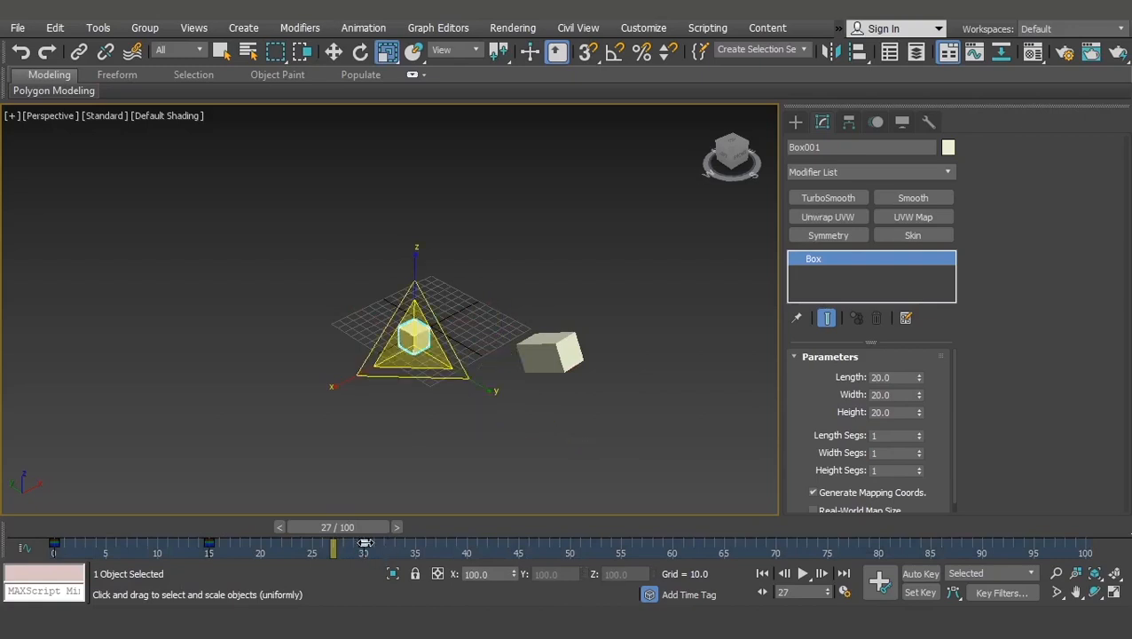
{"action": "right_click", "coordinate": [365, 543]}
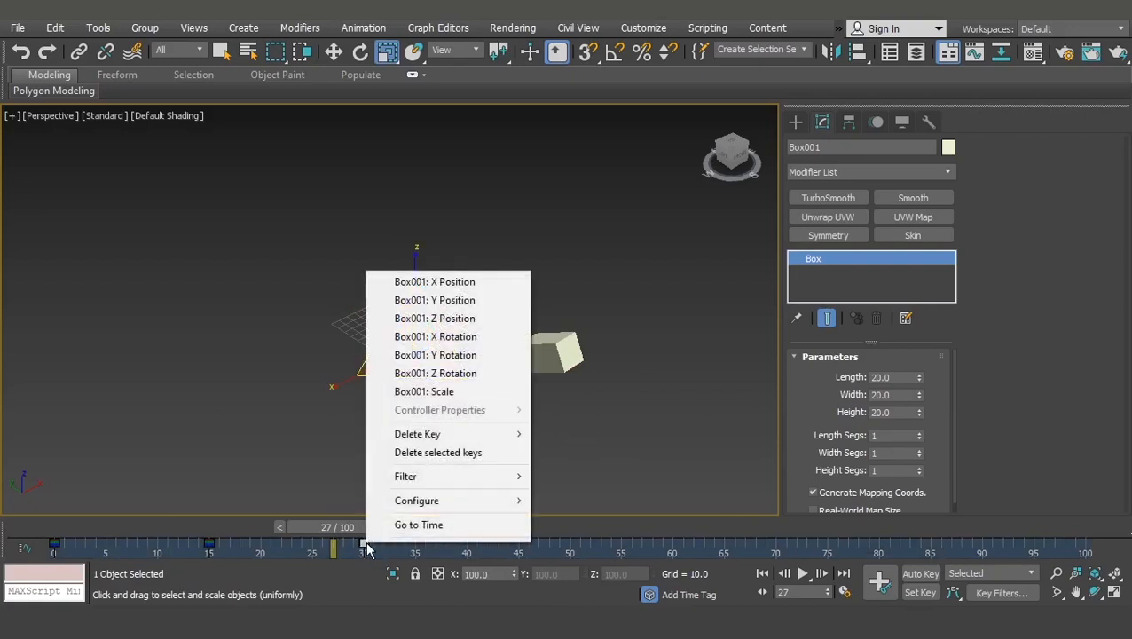
{"action": "left_click", "coordinate": [438, 452]}
{"action": "left_click_drag", "start_coordinate": [365, 525], "coordinate": [3, 543]}
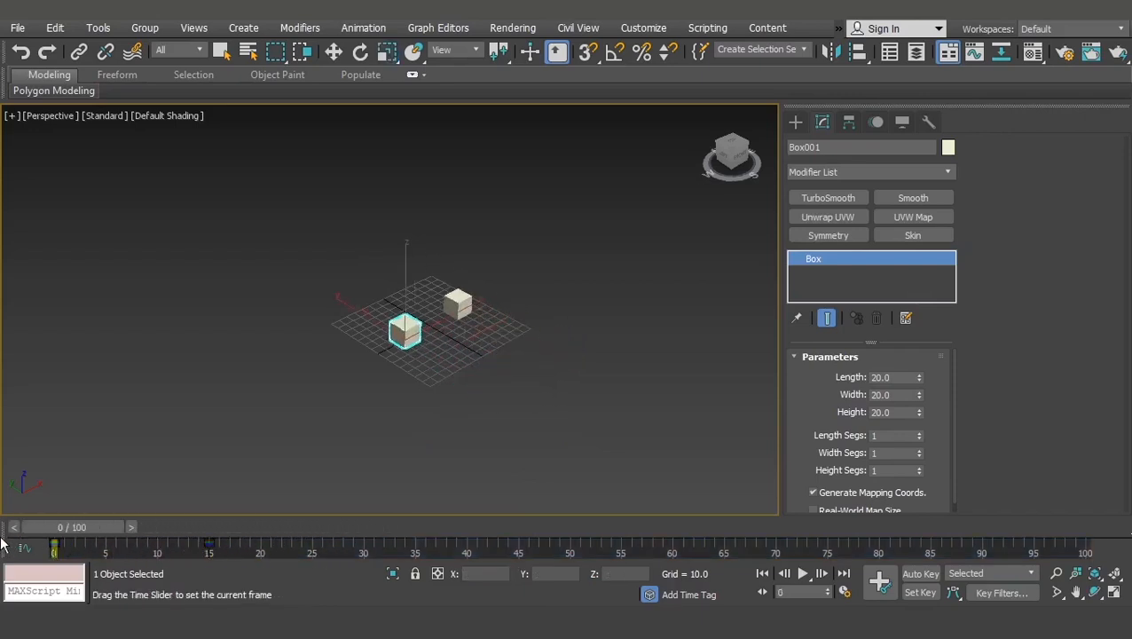
{"action": "key", "text": "r"}
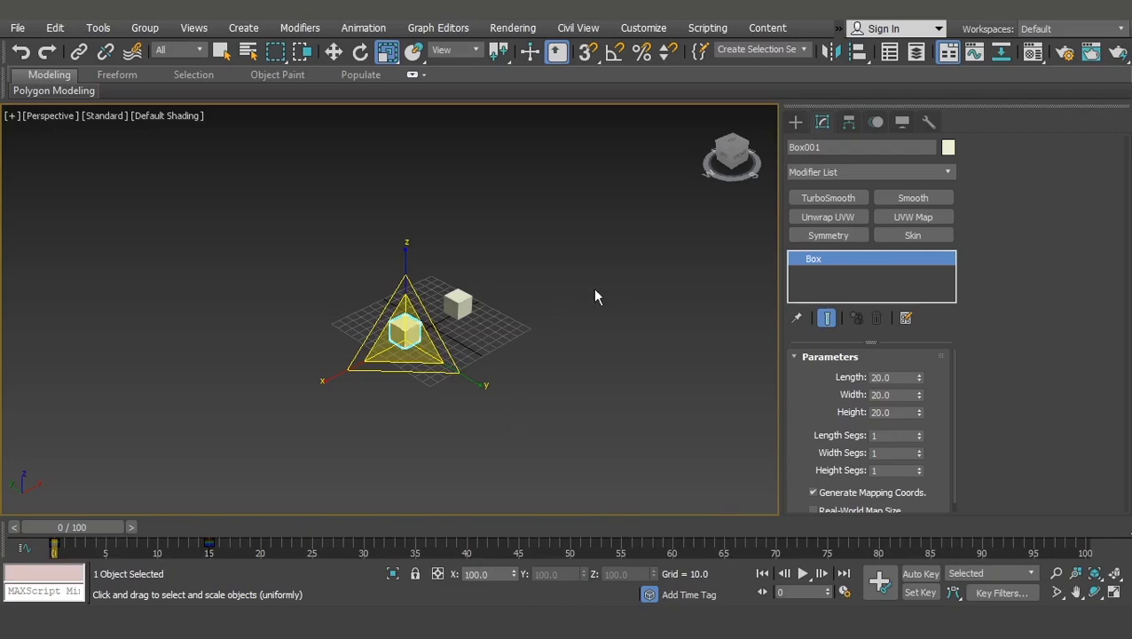
Deselect the box and open the Set Key Filters dialog, moving it clear of the timeline.
{"action": "left_click", "coordinate": [521, 325]}
{"action": "scroll", "coordinate": [470, 328], "scroll_direction": "up", "scroll_amount": 3}
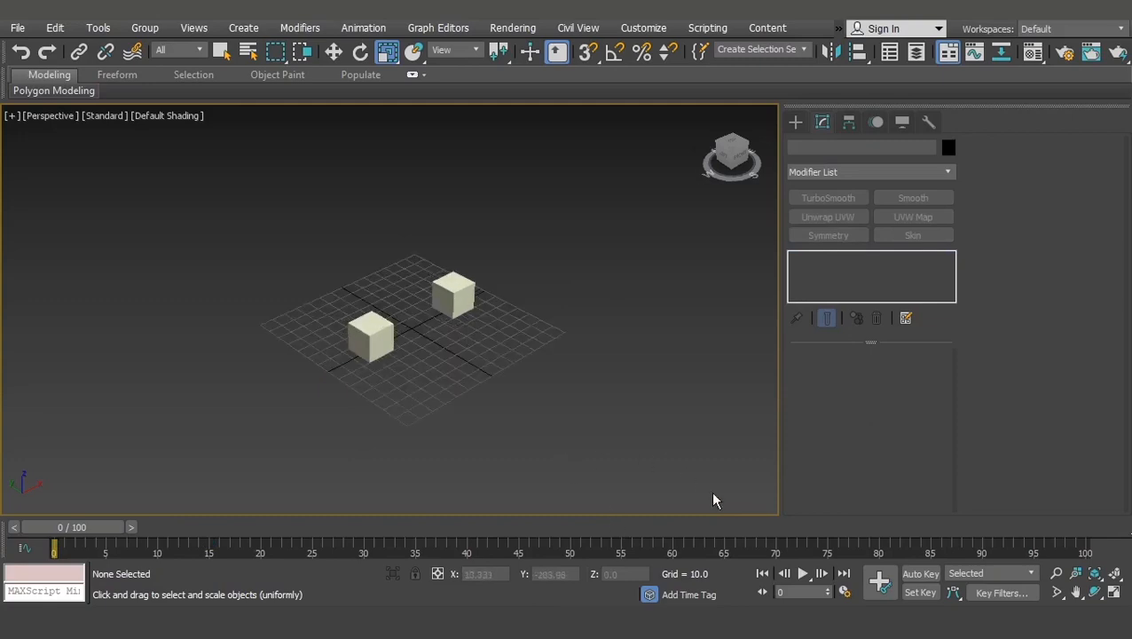
{"action": "left_click", "coordinate": [993, 593]}
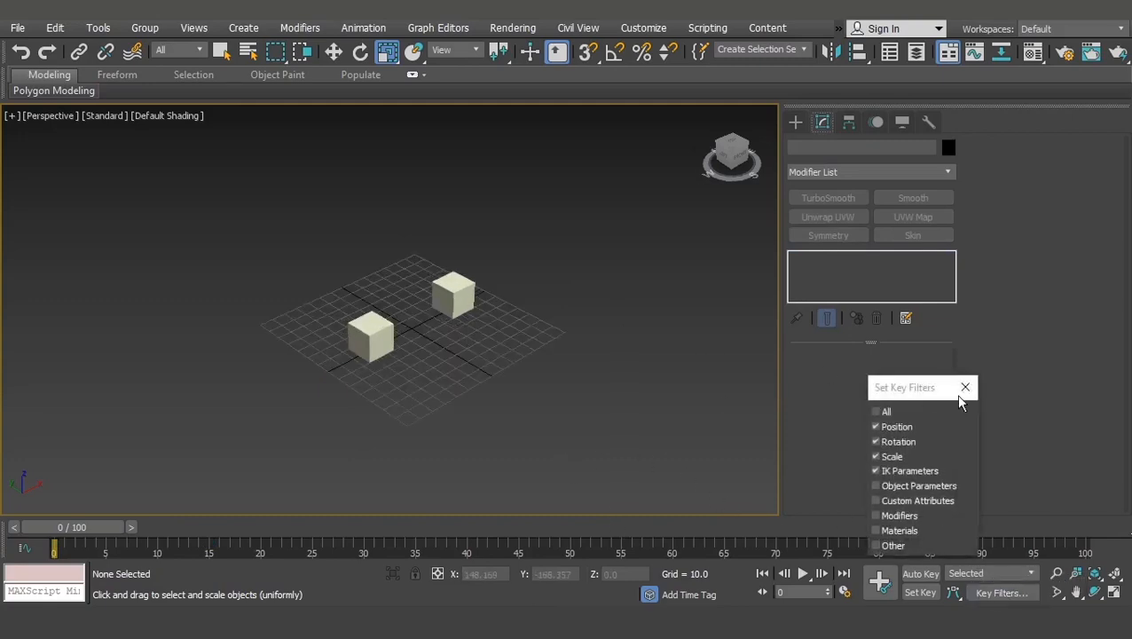
{"action": "left_click_drag", "start_coordinate": [914, 398], "coordinate": [887, 380]}
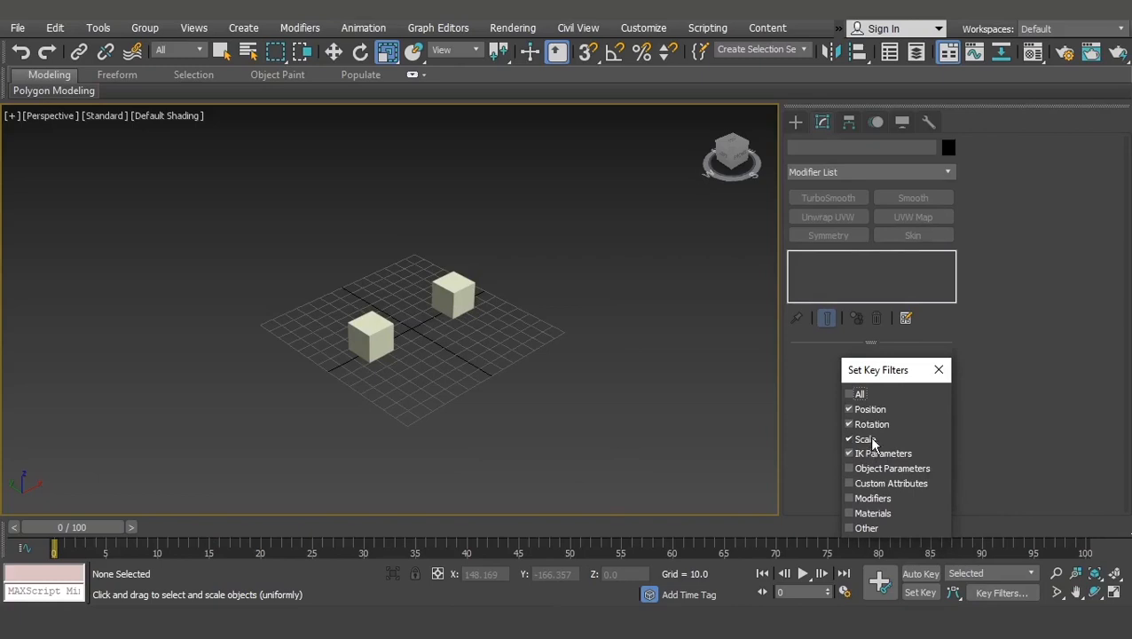
Select Box001, set the timeline to frame 25, and exclude Rotation and Scale from the key filters.
{"action": "left_click", "coordinate": [369, 337]}
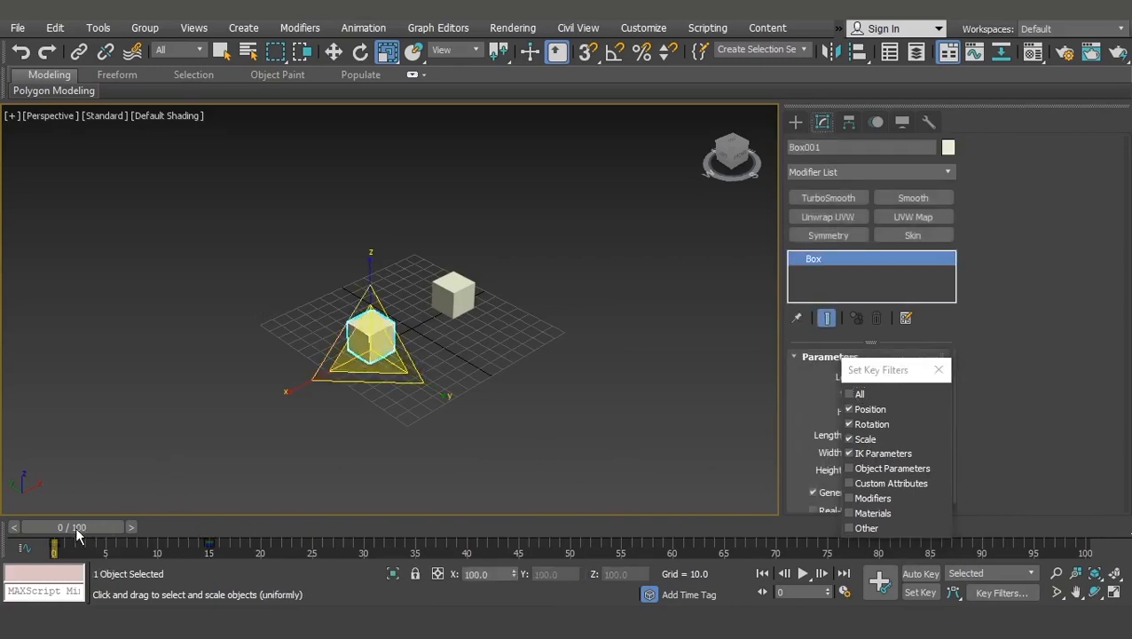
{"action": "mouse_move", "coordinate": [75, 526]}
{"action": "left_mouse_down"}
{"action": "mouse_move", "coordinate": [212, 526]}
{"action": "mouse_move", "coordinate": [76, 526]}
{"action": "left_mouse_up"}
{"action": "left_click_drag", "start_coordinate": [49, 528], "coordinate": [374, 527]}
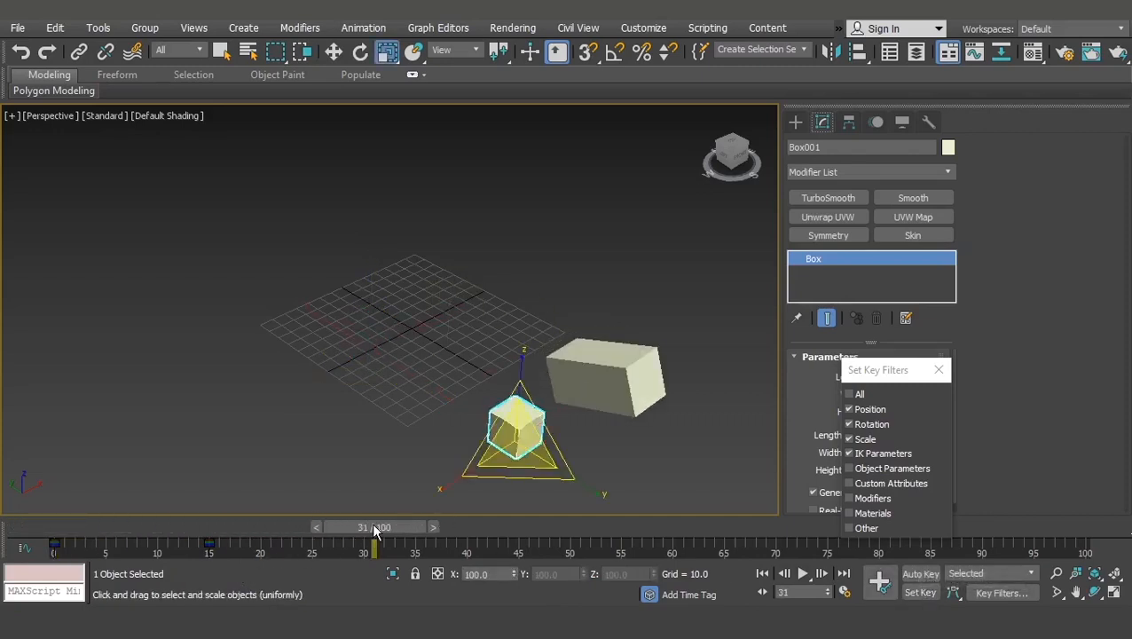
{"action": "left_click_drag", "start_coordinate": [374, 530], "coordinate": [319, 530]}
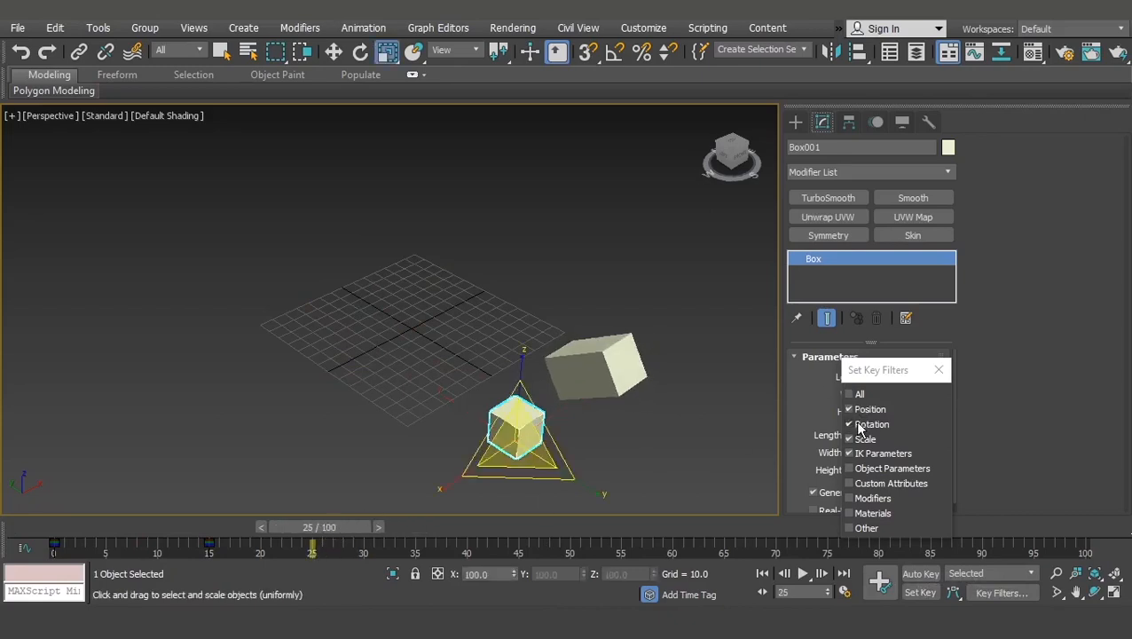
{"action": "left_click", "coordinate": [849, 424]}
{"action": "left_click", "coordinate": [849, 439]}
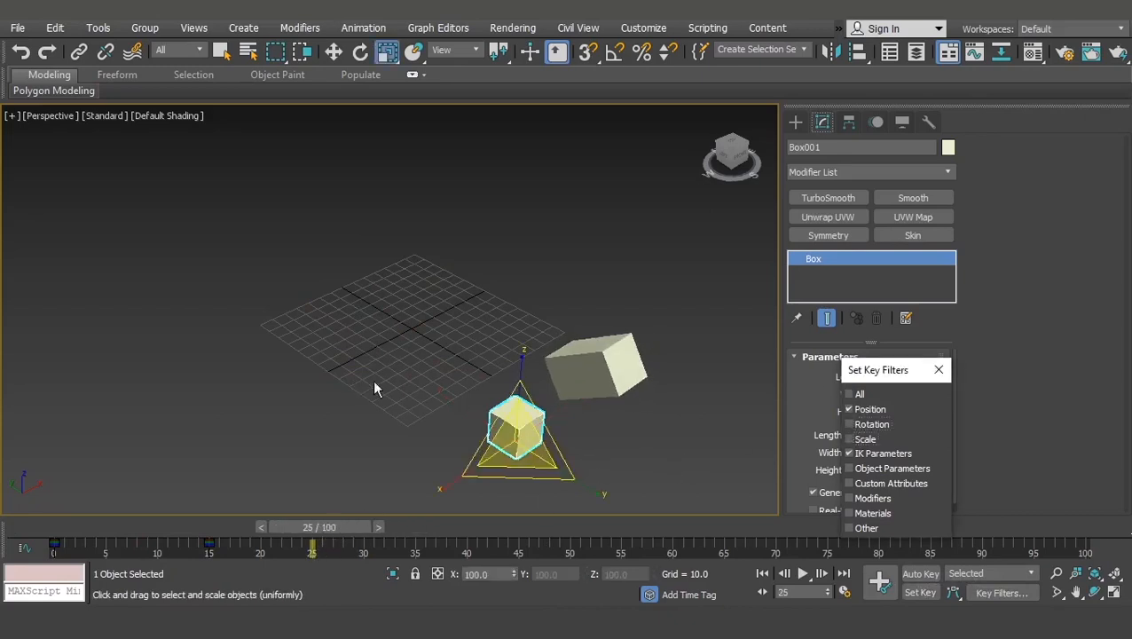
Turn on Set Key mode, key Box001 at frame 25, and scrub the timeline forward and back to frame 26.
{"action": "left_click", "coordinate": [920, 592]}
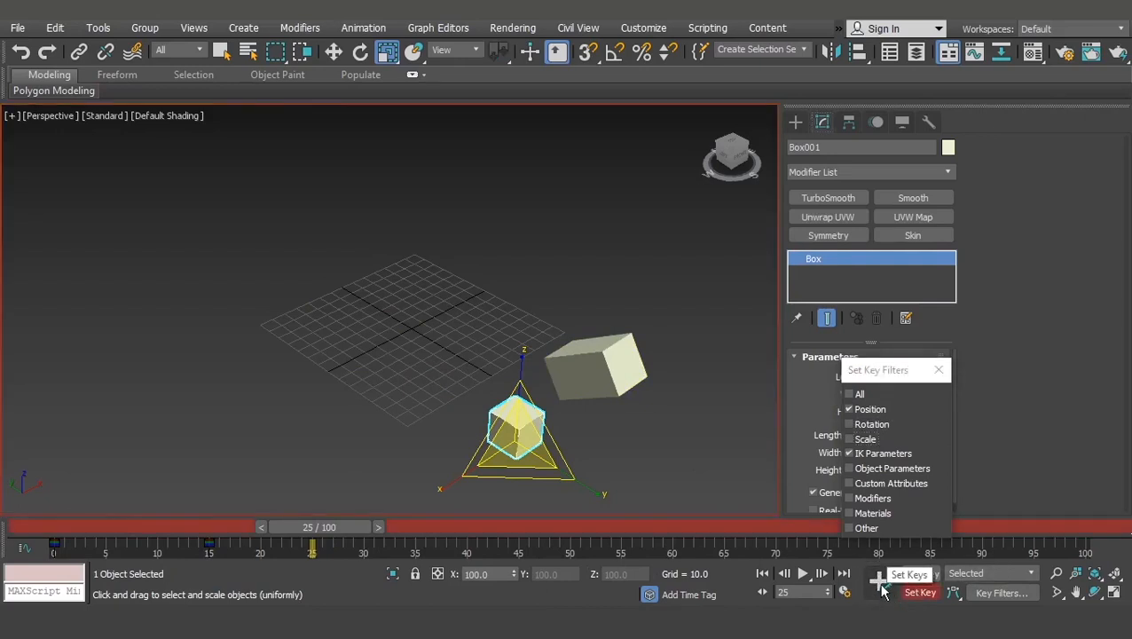
{"action": "left_click", "coordinate": [881, 585]}
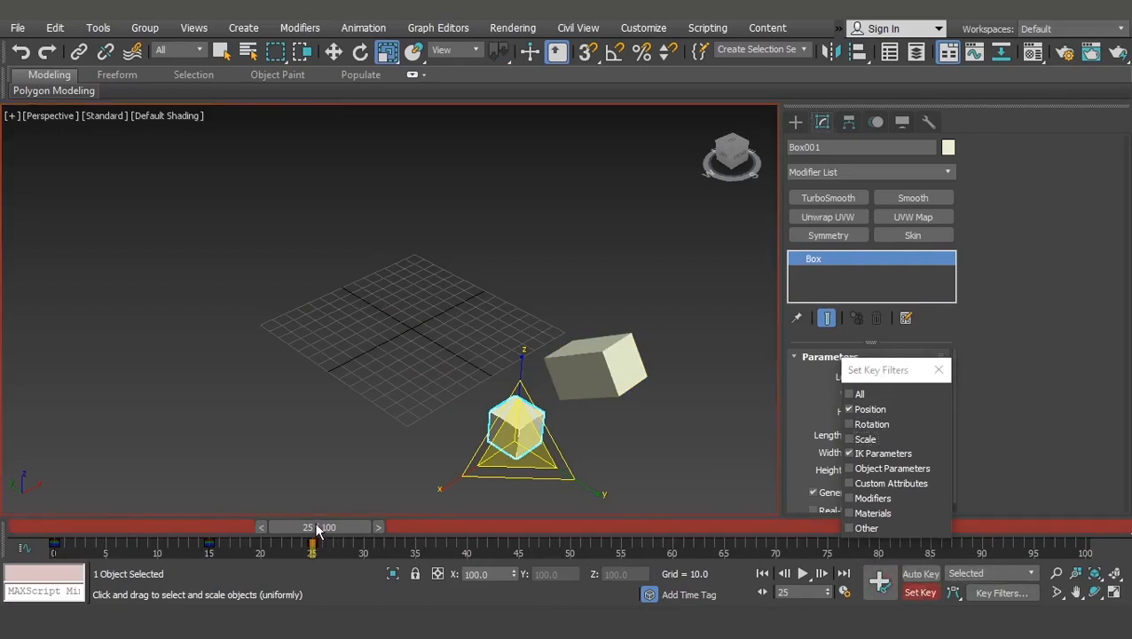
{"action": "left_click_drag", "start_coordinate": [317, 528], "coordinate": [393, 528]}
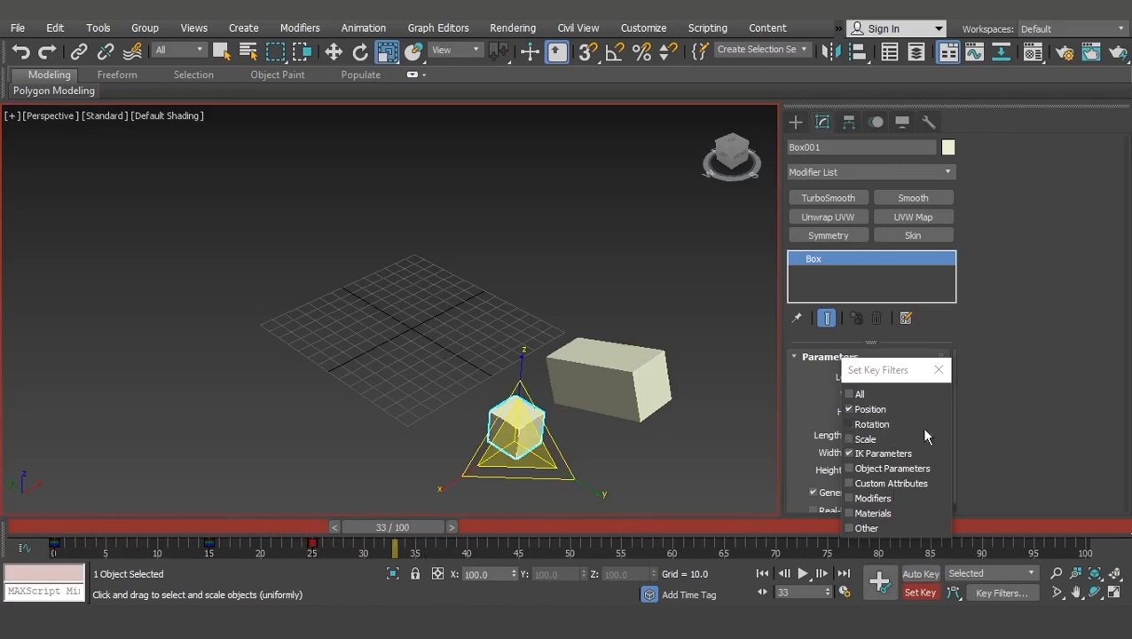
{"action": "left_click_drag", "start_coordinate": [401, 529], "coordinate": [335, 524]}
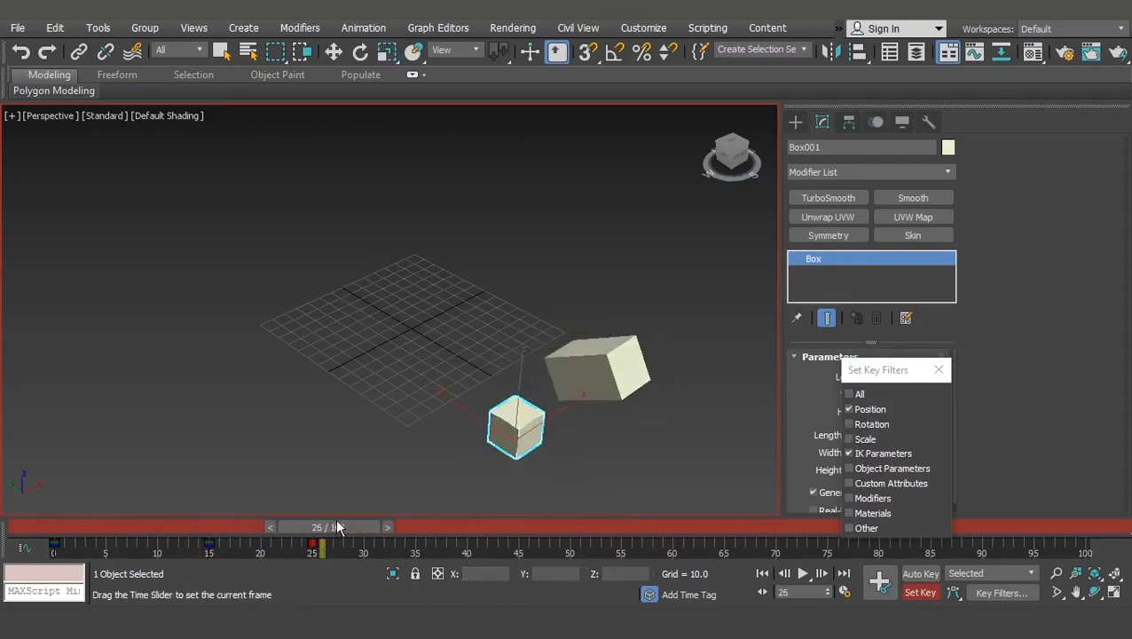
Include Rotation and Scale in the key filters, move the dialog clear of the Parameters rollout, and go to frame 15.
{"action": "left_click", "coordinate": [865, 424]}
{"action": "left_click", "coordinate": [860, 439]}
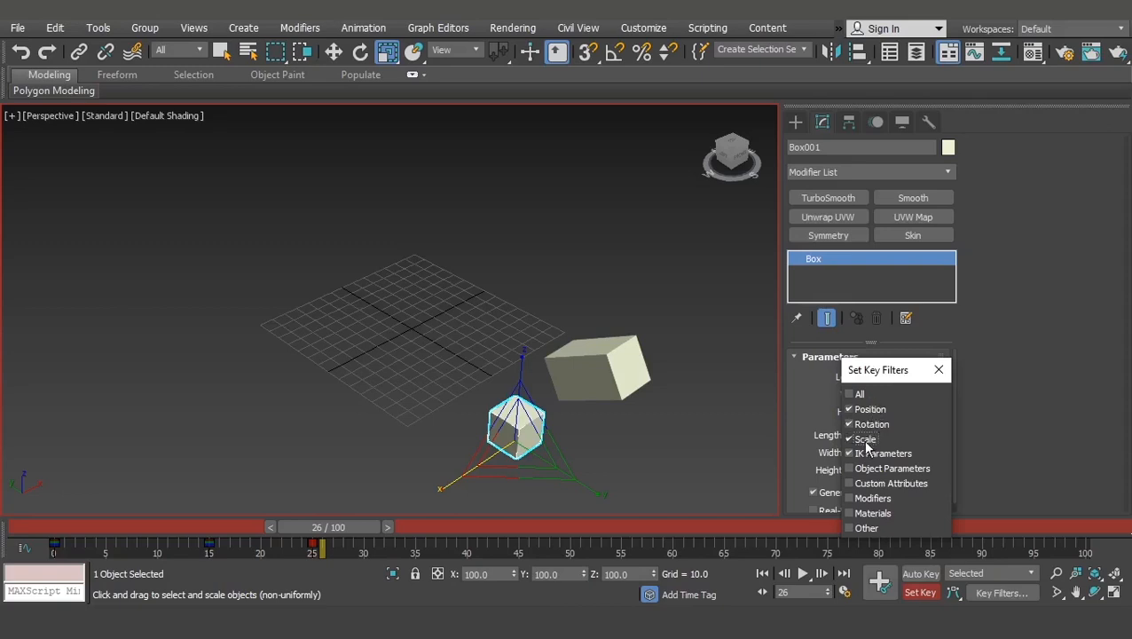
{"action": "key", "text": "r"}
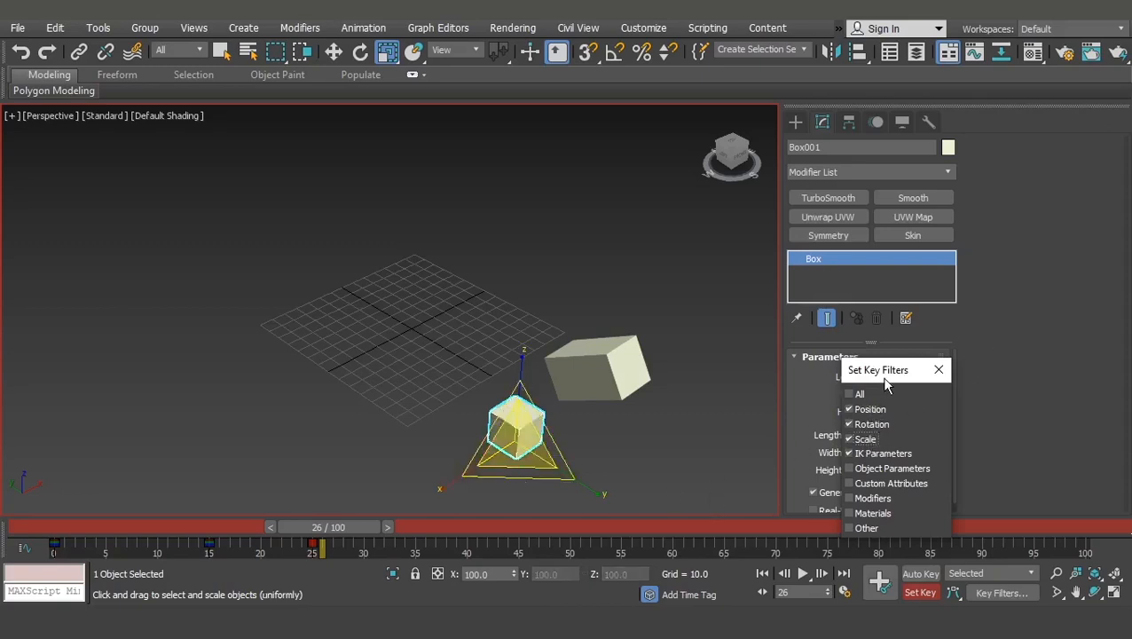
{"action": "left_click_drag", "start_coordinate": [885, 381], "coordinate": [1020, 320]}
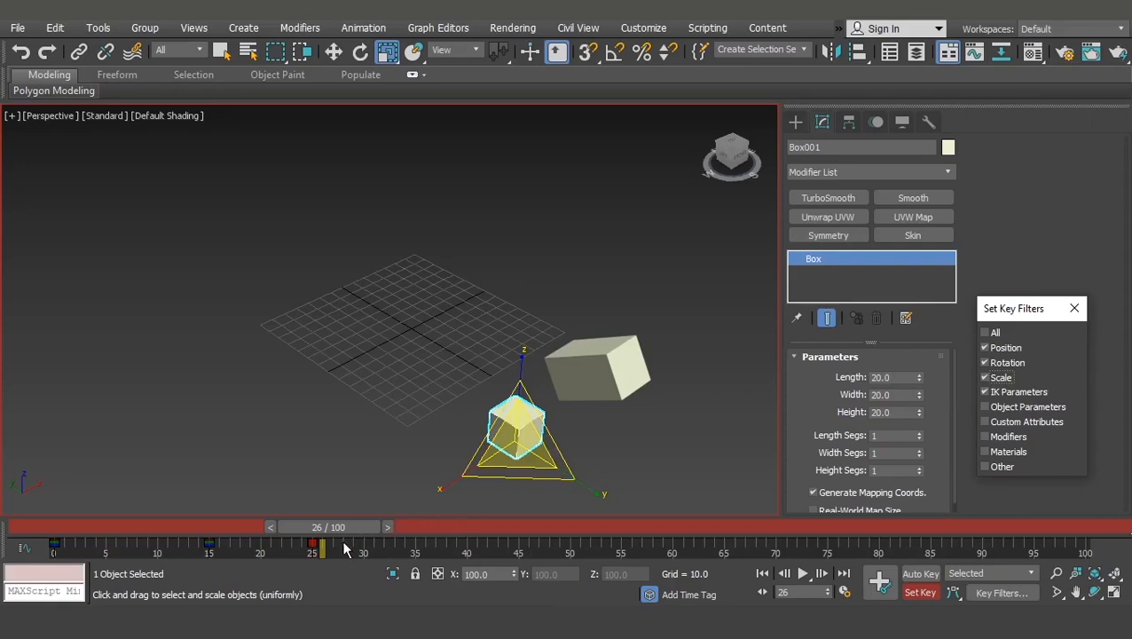
{"action": "left_click_drag", "start_coordinate": [343, 538], "coordinate": [245, 540]}
{"action": "key", "text": "r"}
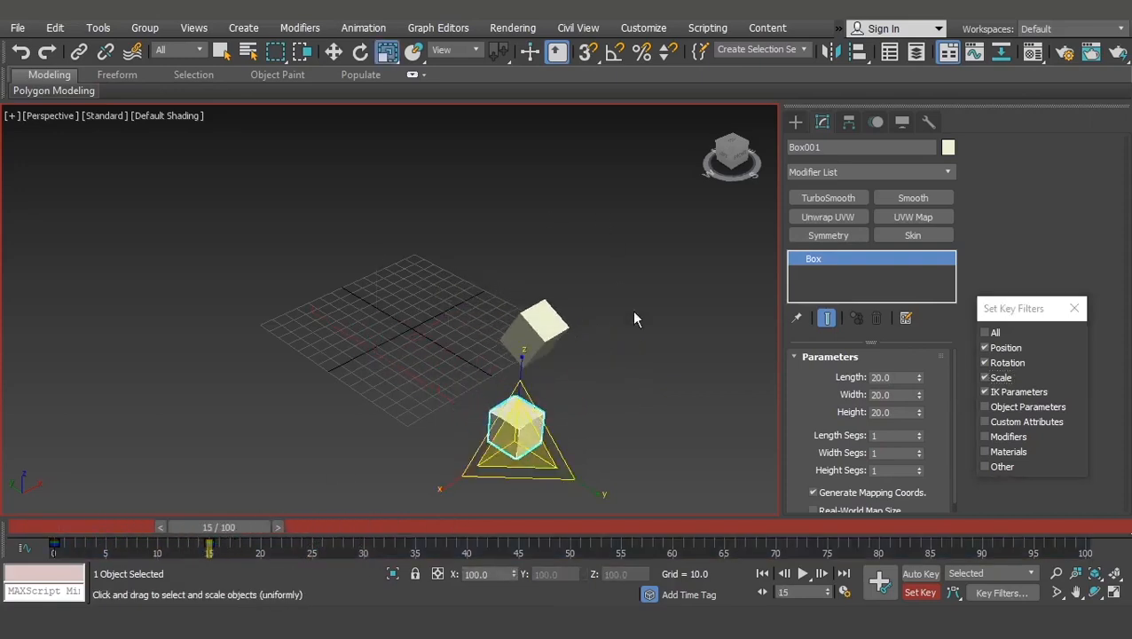
Try to key a Box001 height of about 40.8 at frame 15 with Object Parameters excluded from the key filters.
{"action": "left_click", "coordinate": [1007, 407]}
{"action": "left_click_drag", "start_coordinate": [920, 413], "coordinate": [927, 329]}
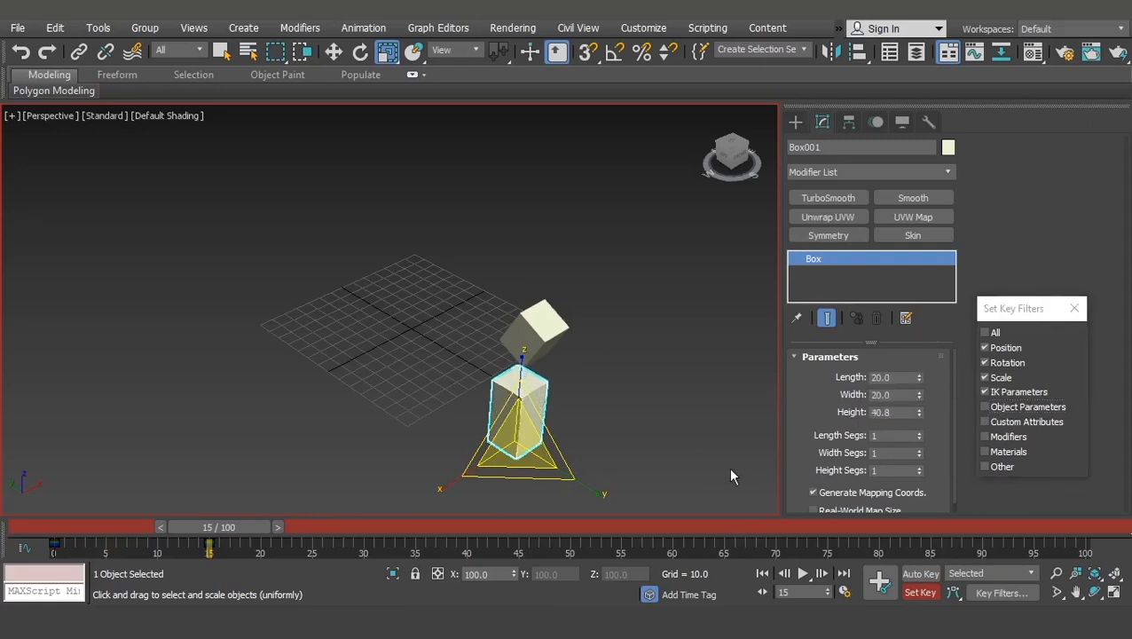
{"action": "left_click", "coordinate": [879, 584]}
{"action": "mouse_move", "coordinate": [231, 527]}
{"action": "left_mouse_down"}
{"action": "mouse_move", "coordinate": [32, 527]}
{"action": "mouse_move", "coordinate": [266, 532]}
{"action": "mouse_move", "coordinate": [7, 535]}
{"action": "mouse_move", "coordinate": [257, 535]}
{"action": "mouse_move", "coordinate": [48, 523]}
{"action": "mouse_move", "coordinate": [204, 515]}
{"action": "mouse_move", "coordinate": [49, 523]}
{"action": "mouse_move", "coordinate": [263, 538]}
{"action": "mouse_move", "coordinate": [232, 543]}
{"action": "left_mouse_up"}
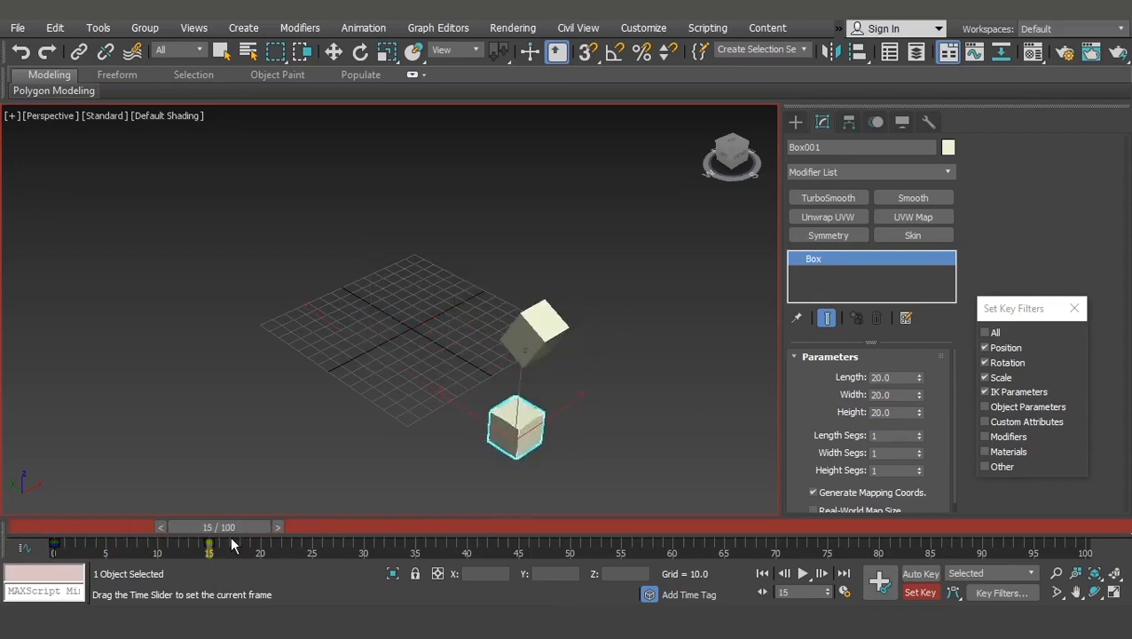
{"action": "key", "text": "r"}
Include Object Parameters in the key filters, key a Box001 height of about 45.4 at frame 15, and return to frame 0.
{"action": "left_click", "coordinate": [1013, 407]}
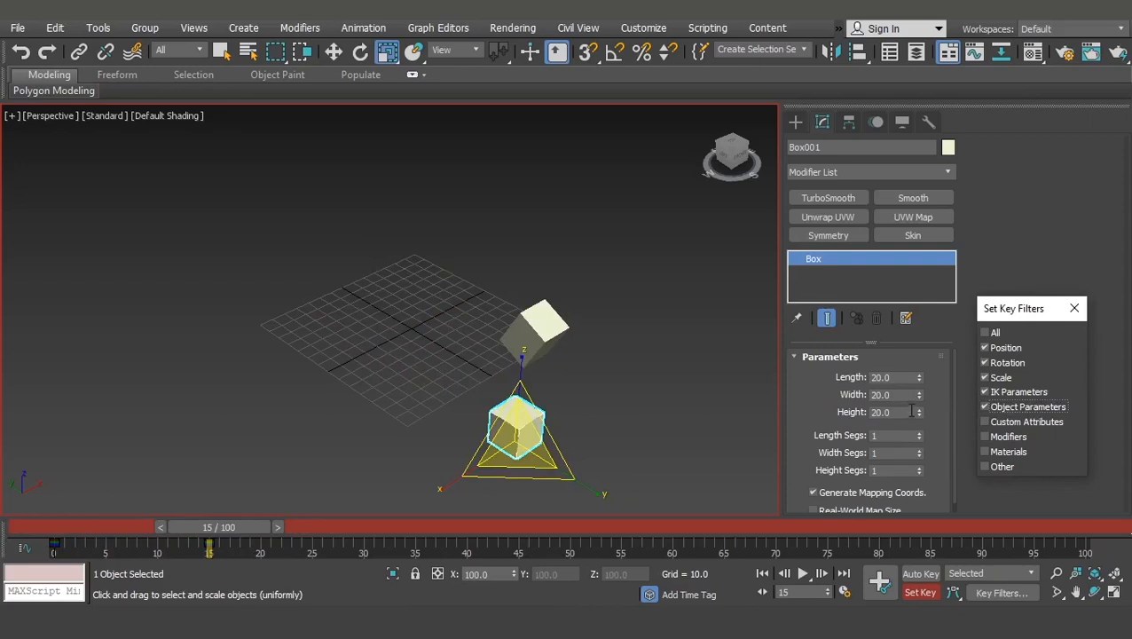
{"action": "left_click_drag", "start_coordinate": [920, 413], "coordinate": [929, 298]}
{"action": "left_click", "coordinate": [879, 581]}
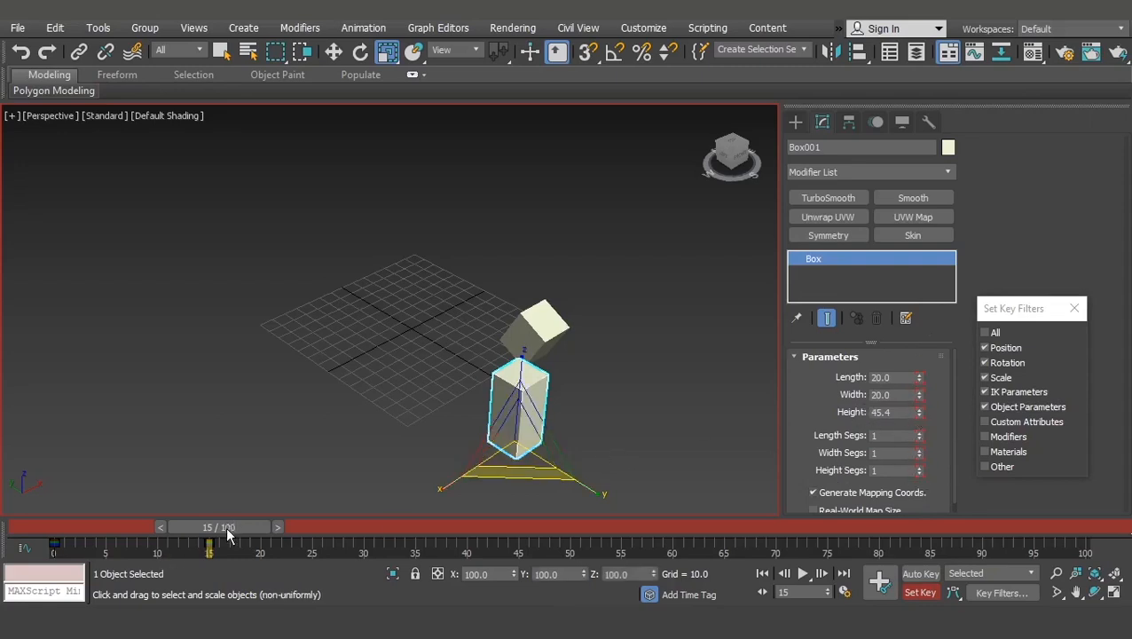
{"action": "left_click_drag", "start_coordinate": [227, 530], "coordinate": [51, 526]}
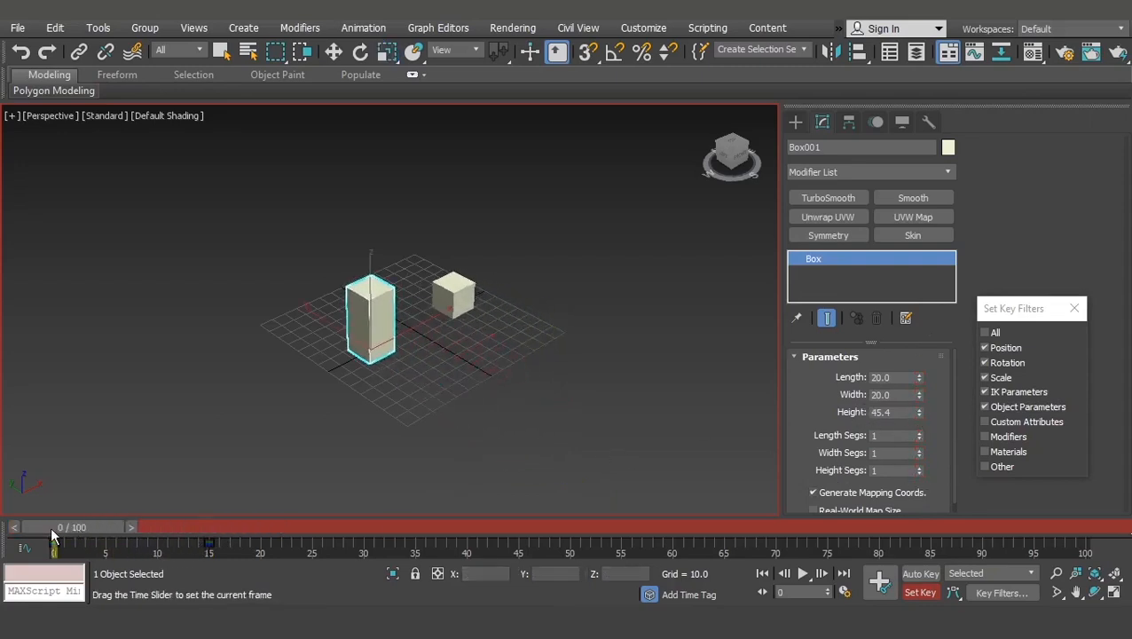
Set Box001's height to 20 at frame 0 and key it, then discard that height key.
{"action": "double_click", "coordinate": [911, 413]}
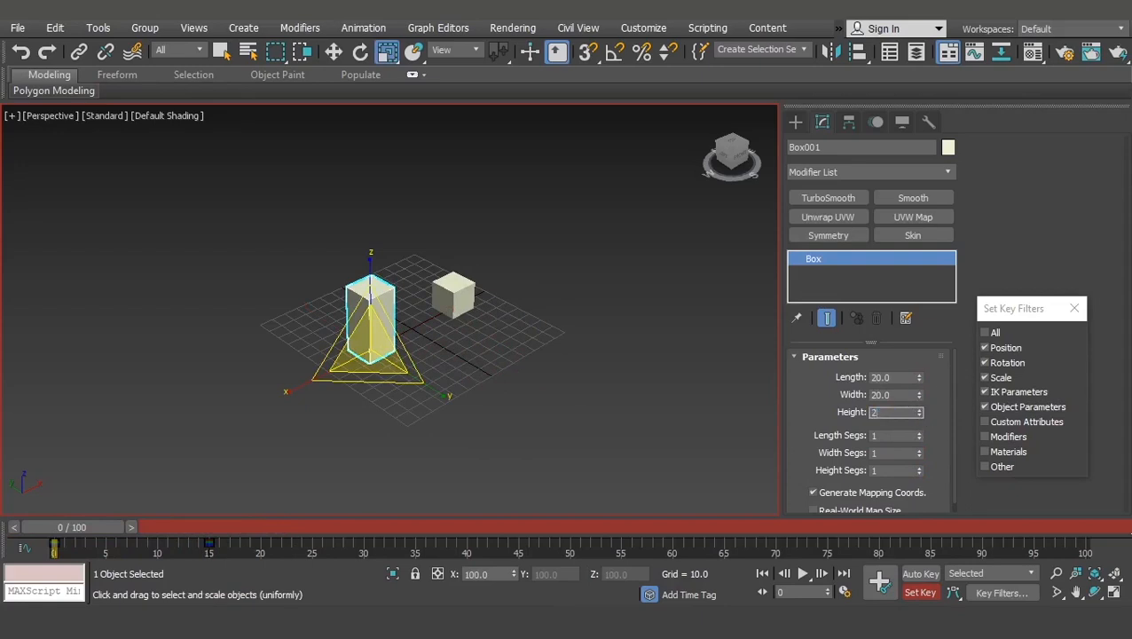
{"action": "key", "text": "Return"}
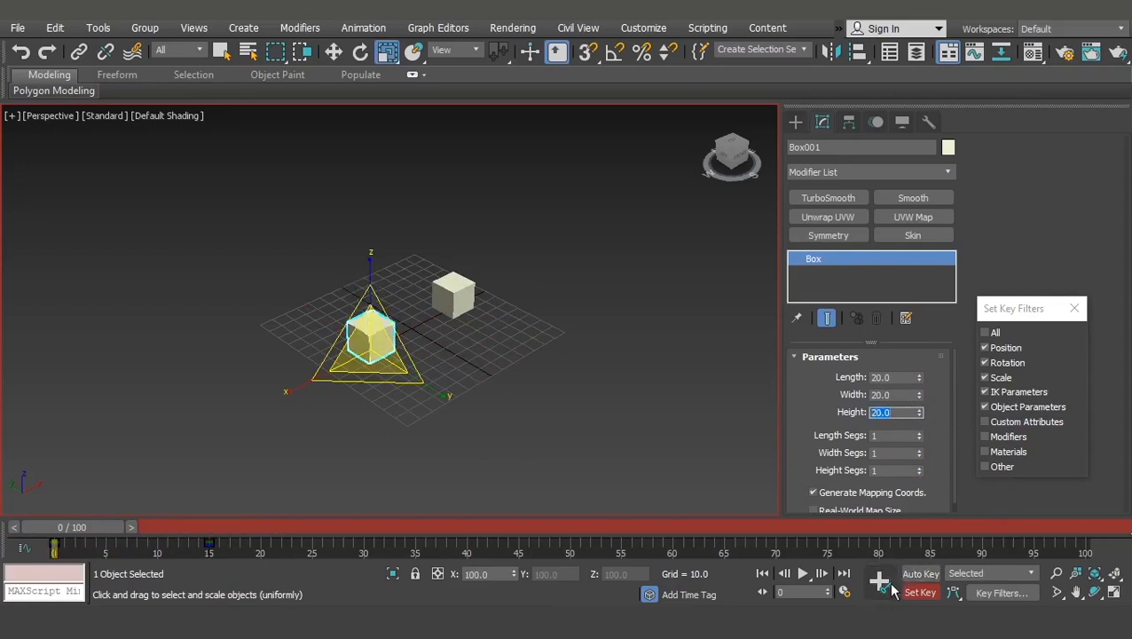
{"action": "mouse_move", "coordinate": [71, 530]}
{"action": "left_mouse_down"}
{"action": "mouse_move", "coordinate": [245, 527]}
{"action": "mouse_move", "coordinate": [71, 527]}
{"action": "mouse_move", "coordinate": [248, 537]}
{"action": "mouse_move", "coordinate": [55, 531]}
{"action": "left_mouse_up"}
{"action": "key", "text": "r"}
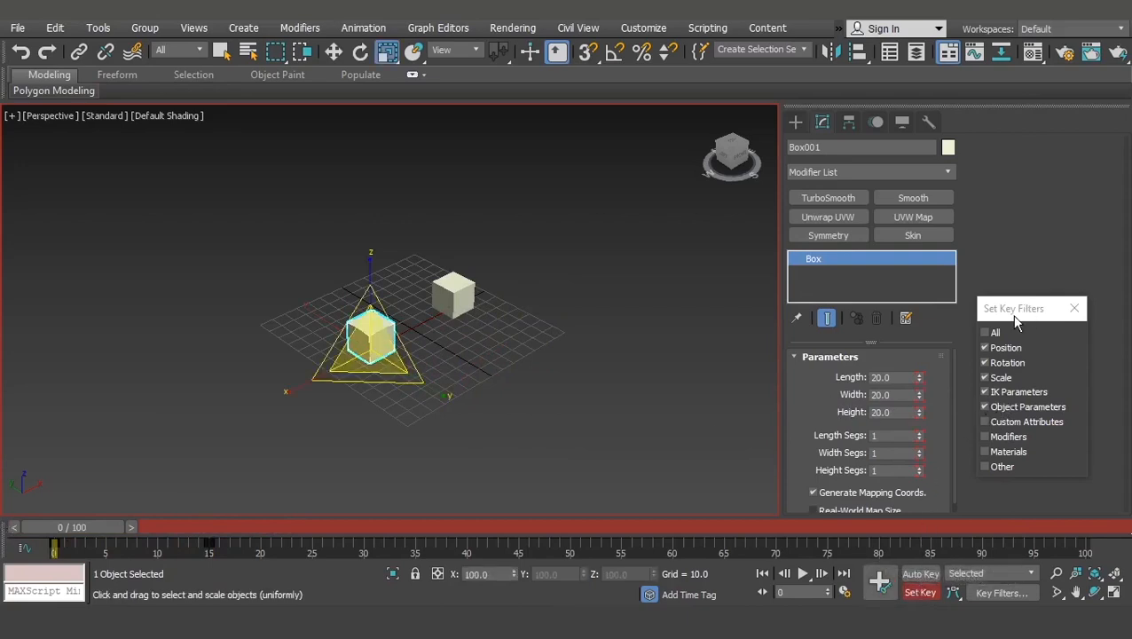
{"action": "mouse_move", "coordinate": [1011, 306]}
{"action": "left_mouse_down"}
{"action": "mouse_move", "coordinate": [997, 311]}
{"action": "mouse_move", "coordinate": [1009, 313]}
{"action": "left_mouse_up"}
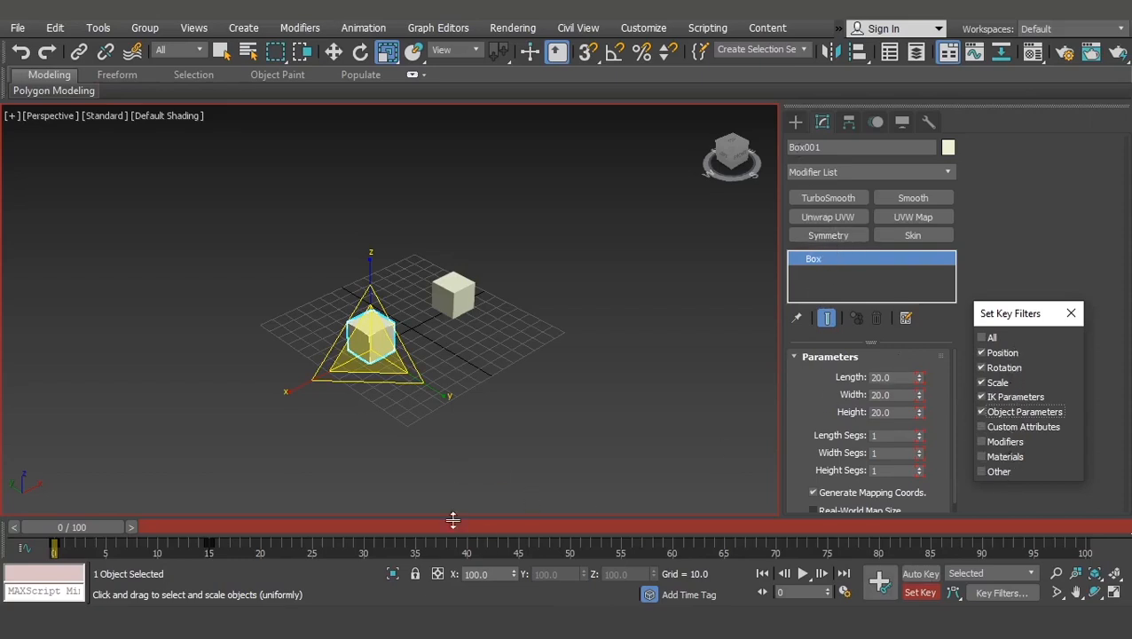
{"action": "key", "text": "Delete"}
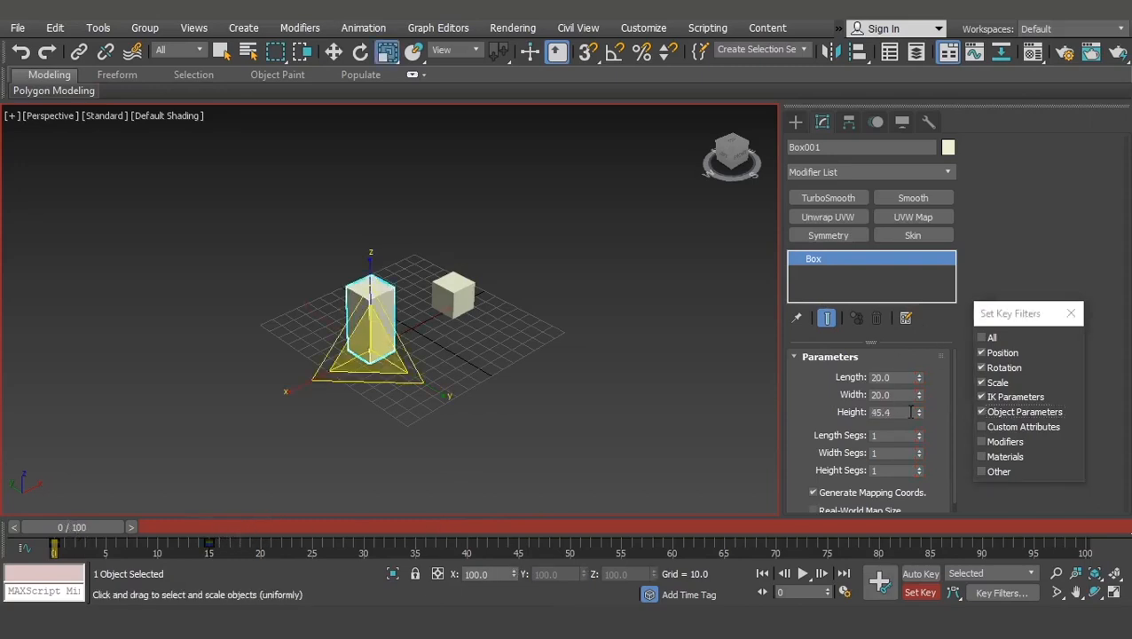
Give Box001 a height of about 86.7 with 12 height segments and add a Bend modifier.
{"action": "left_click_drag", "start_coordinate": [920, 412], "coordinate": [918, 311]}
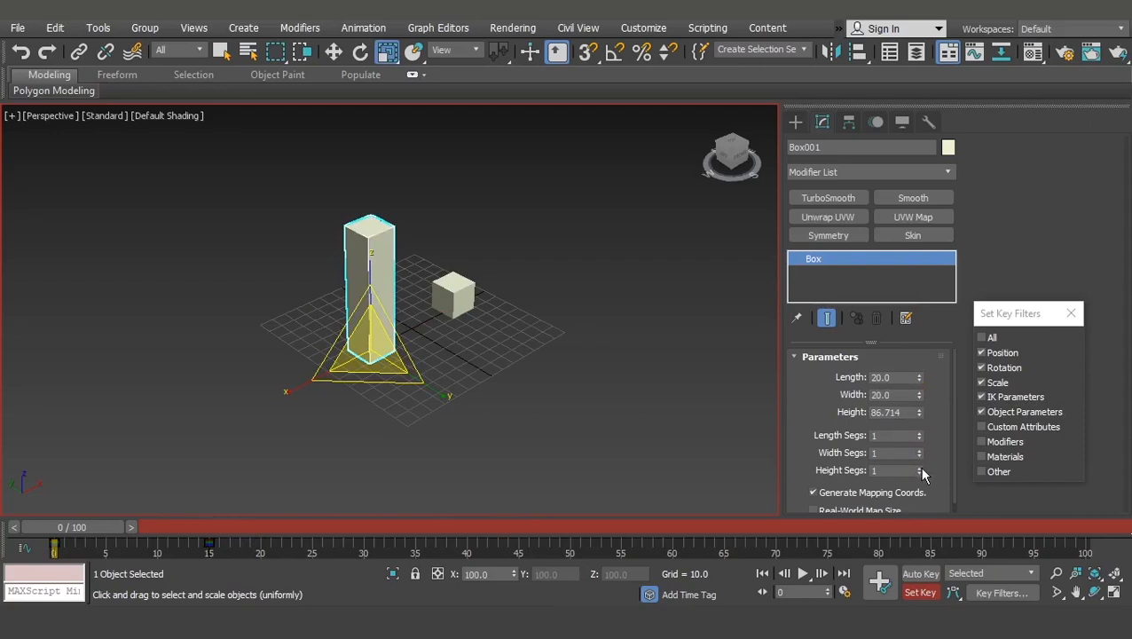
{"action": "mouse_move", "coordinate": [921, 471]}
{"action": "left_mouse_down"}
{"action": "mouse_move", "coordinate": [922, 449]}
{"action": "mouse_move", "coordinate": [924, 461]}
{"action": "left_mouse_up"}
{"action": "left_click", "coordinate": [900, 175]}
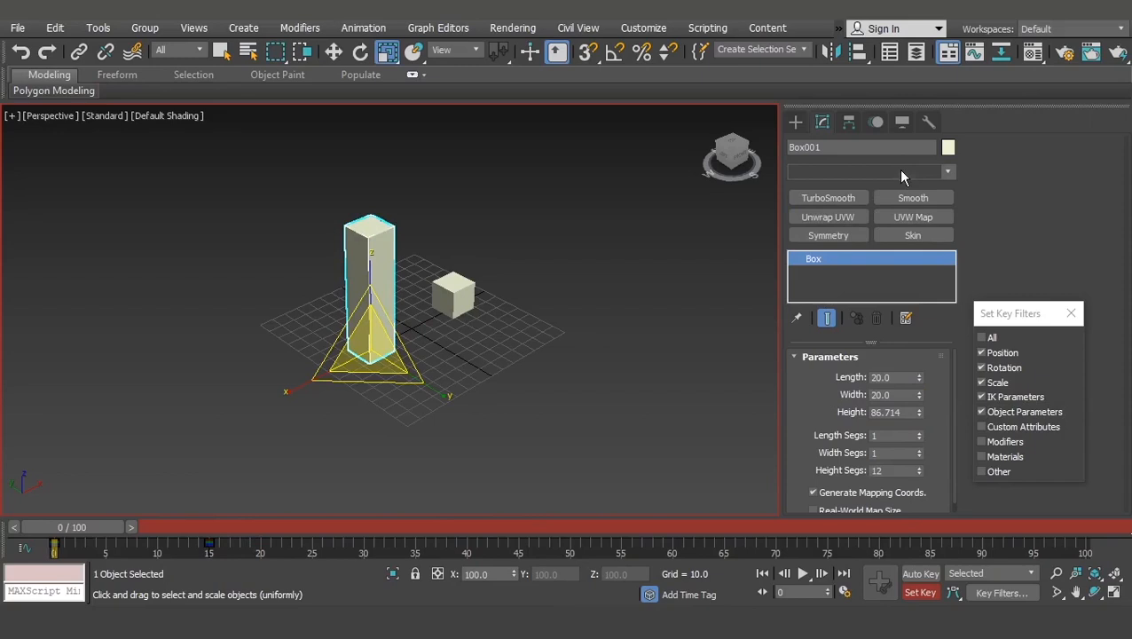
{"action": "left_click", "coordinate": [946, 172]}
{"action": "left_click", "coordinate": [812, 436]}
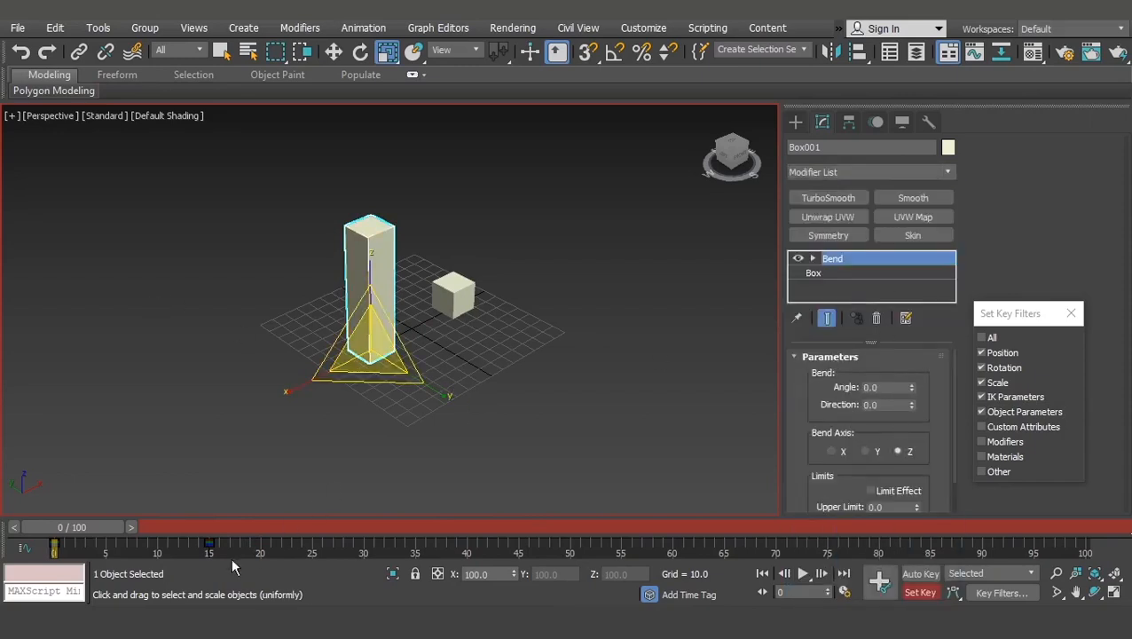
Include Modifiers in the key filters and key the Bend at frame 0 and, with an angle of 65.5, at frame 15.
{"action": "left_click", "coordinate": [1009, 442]}
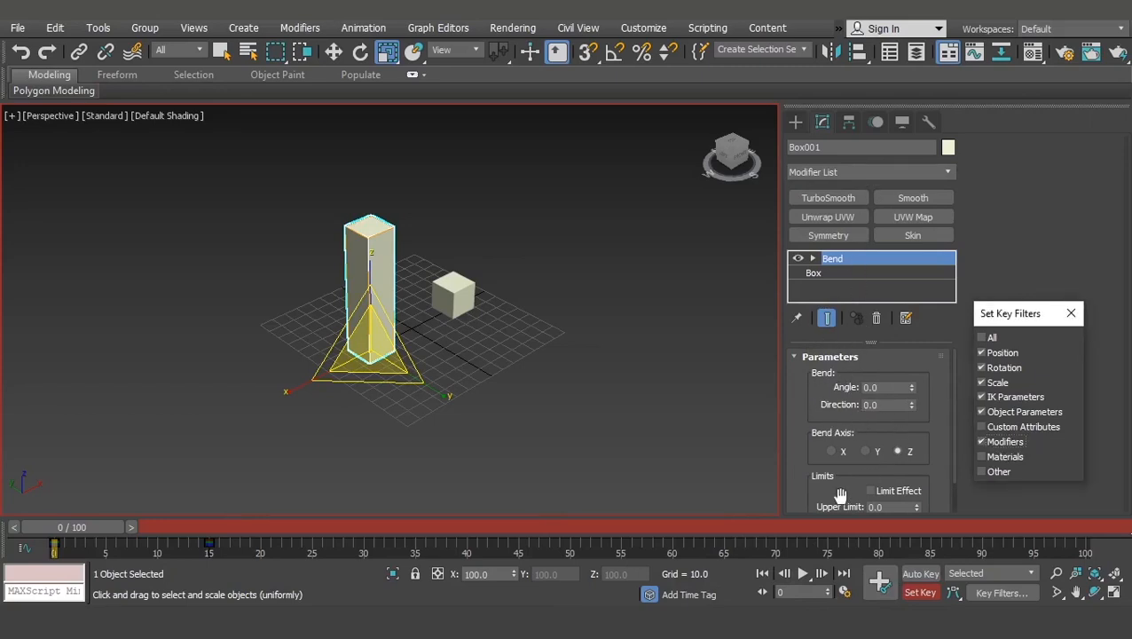
{"action": "left_click", "coordinate": [877, 574]}
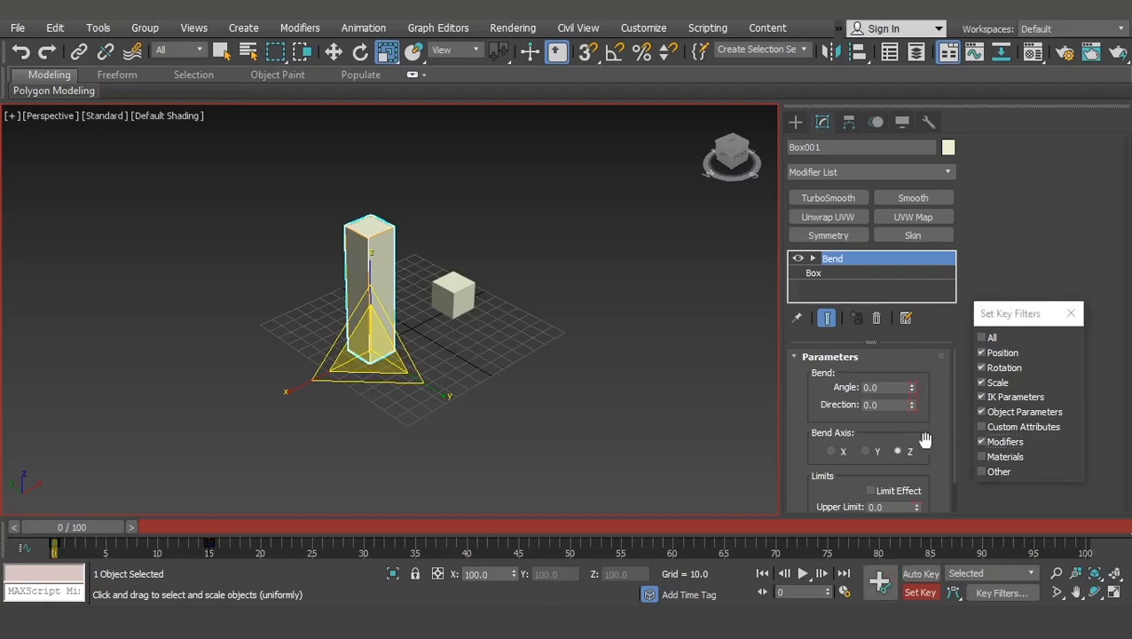
{"action": "left_click_drag", "start_coordinate": [86, 526], "coordinate": [233, 519]}
{"action": "key", "text": "r"}
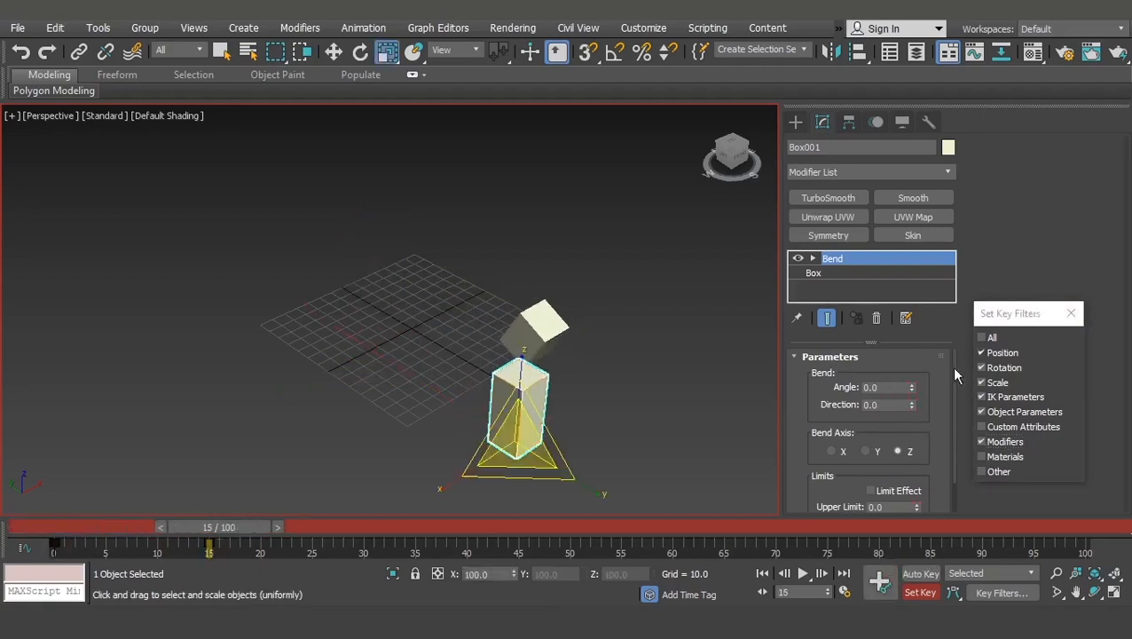
{"action": "left_click_drag", "start_coordinate": [912, 393], "coordinate": [908, 298]}
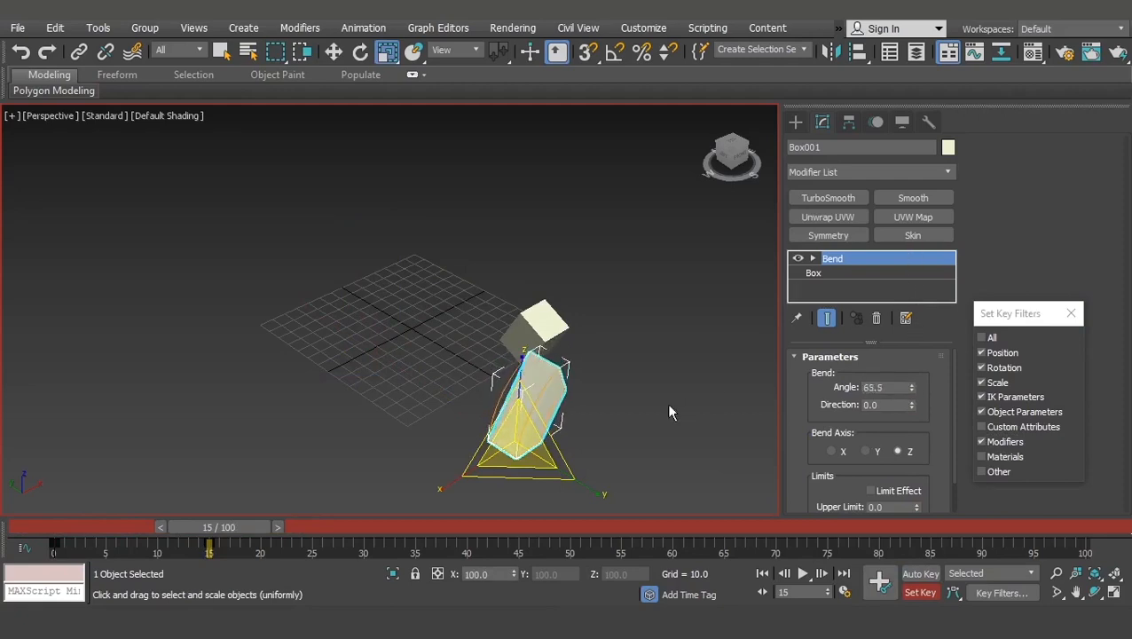
{"action": "middle_click_drag", "start_coordinate": [668, 406], "coordinate": [527, 341]}
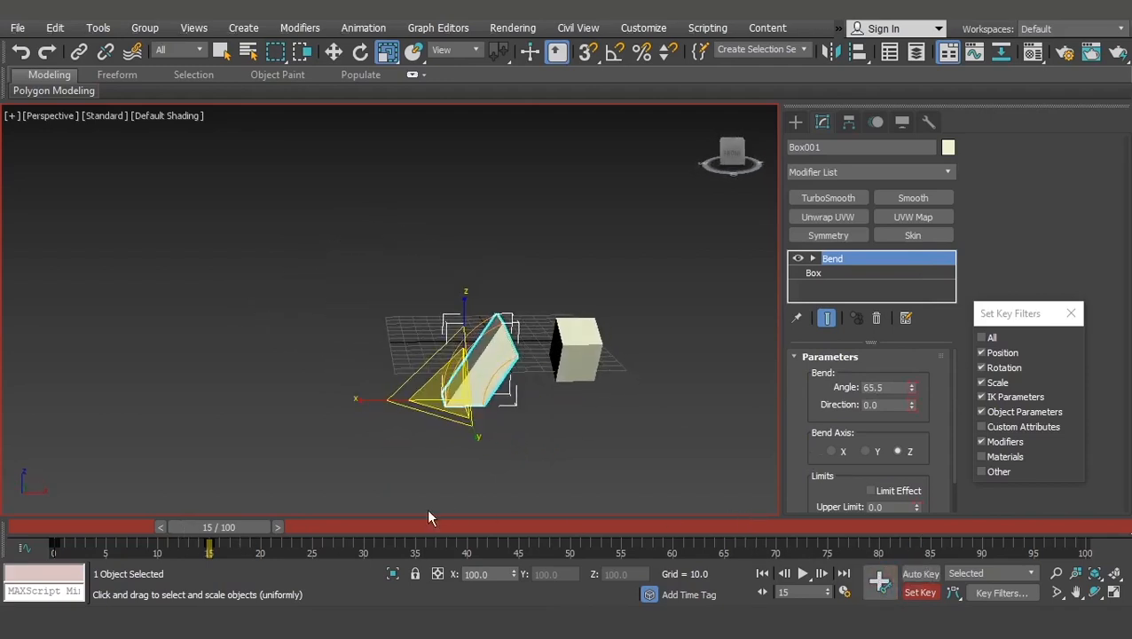
Scrub between frames 0 and 15 to check the bend animation and the base Box parameters at both frames.
{"action": "left_click_drag", "start_coordinate": [222, 530], "coordinate": [2, 498]}
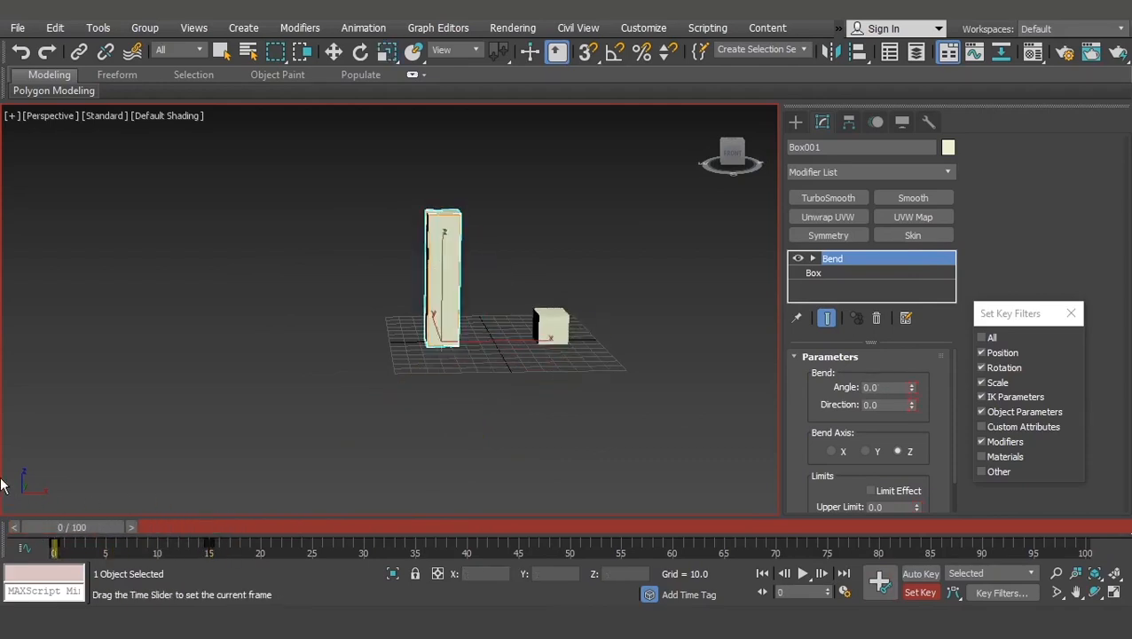
{"action": "left_click_drag", "start_coordinate": [75, 523], "coordinate": [217, 523]}
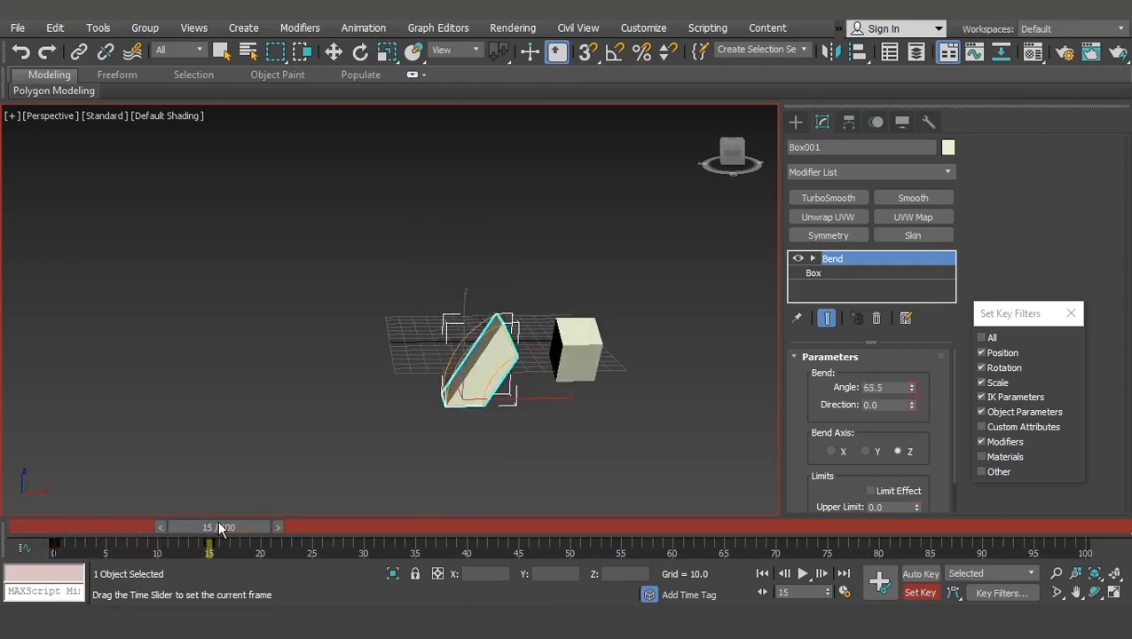
{"action": "key", "text": "r"}
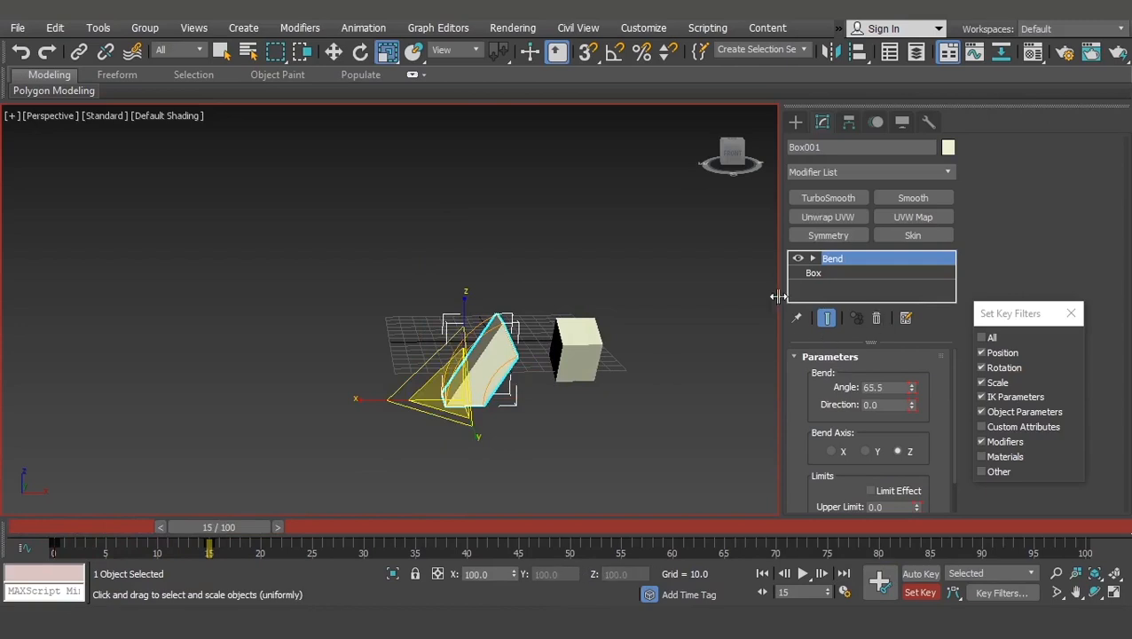
{"action": "left_click", "coordinate": [879, 582]}
{"action": "left_click", "coordinate": [841, 273]}
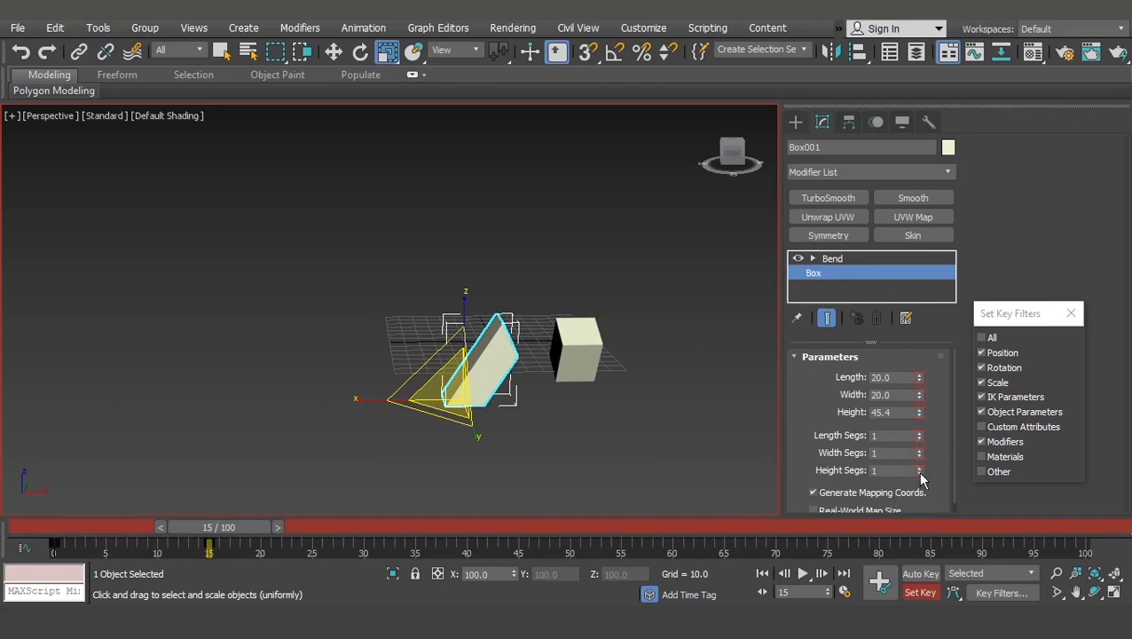
{"action": "left_click_drag", "start_coordinate": [217, 532], "coordinate": [71, 525]}
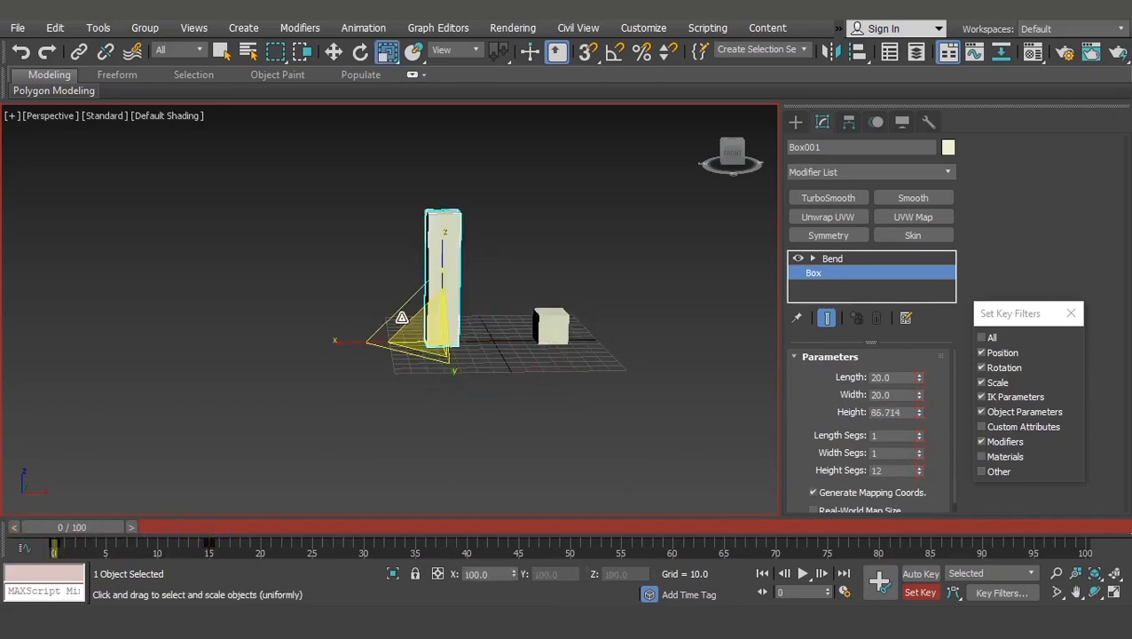
{"action": "middle_click_drag", "start_coordinate": [402, 318], "coordinate": [557, 355], "text": "alt"}
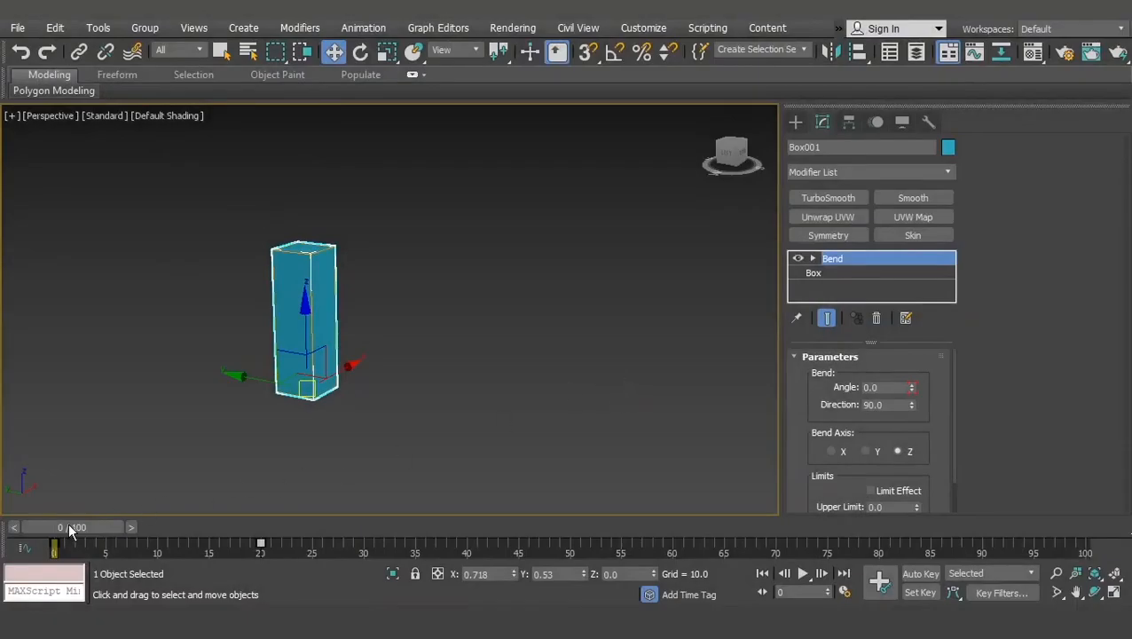
Scrub the blue box's movement and bend animation between frames 0 and 20, stopping at frame 10.
{"action": "left_click_drag", "start_coordinate": [73, 527], "coordinate": [264, 544]}
{"action": "key", "text": "w"}
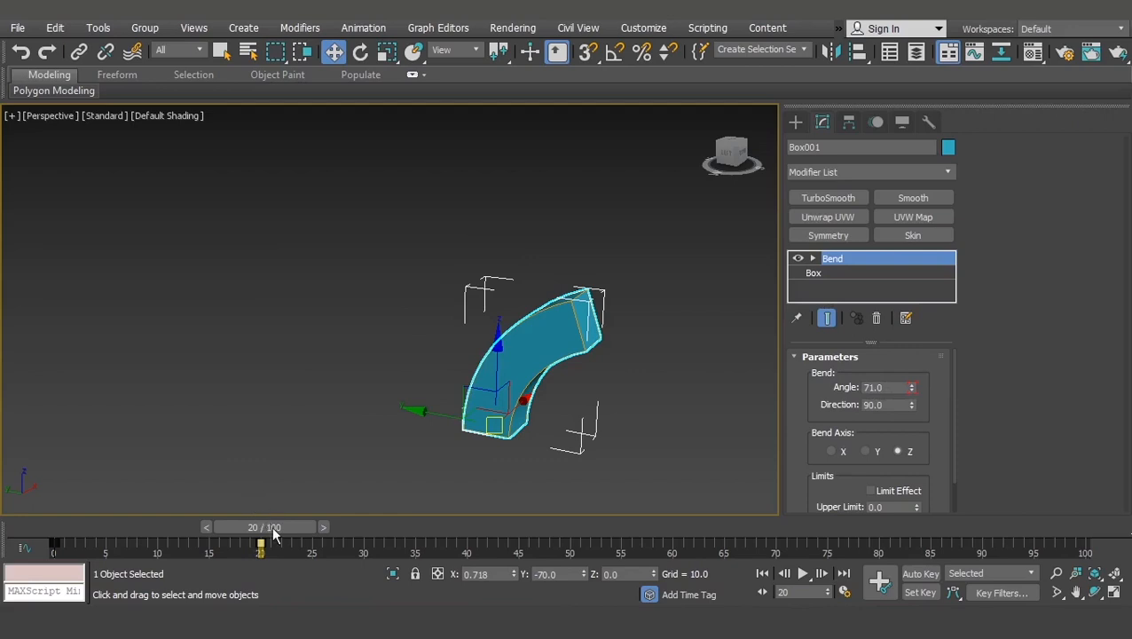
{"action": "left_click_drag", "start_coordinate": [273, 532], "coordinate": [59, 530]}
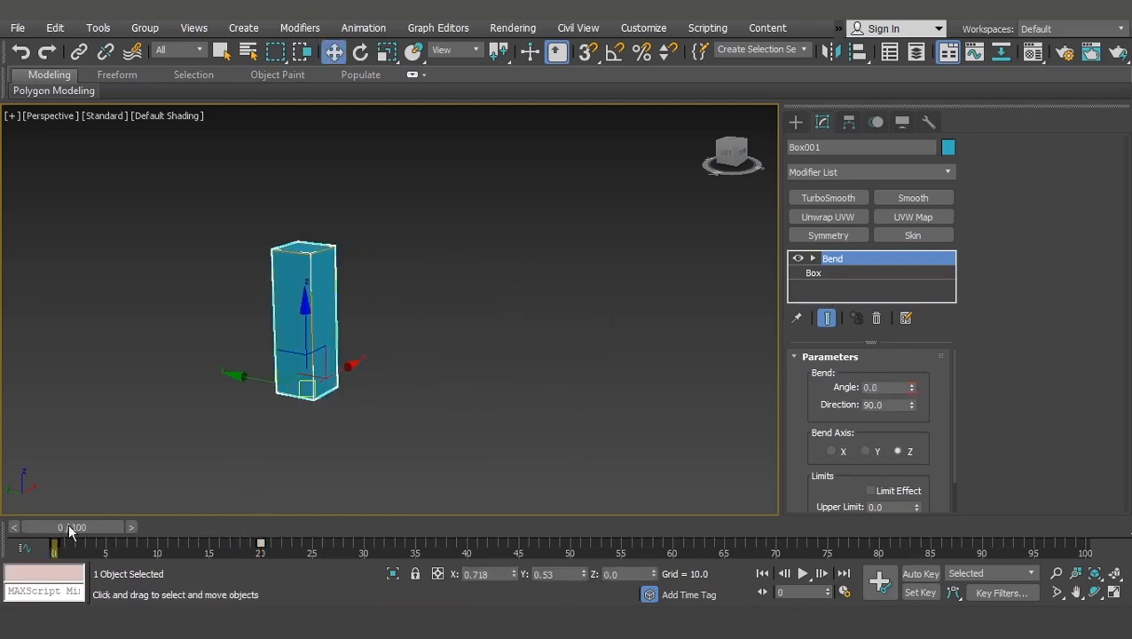
{"action": "left_click_drag", "start_coordinate": [71, 529], "coordinate": [179, 527]}
{"action": "key", "text": "w"}
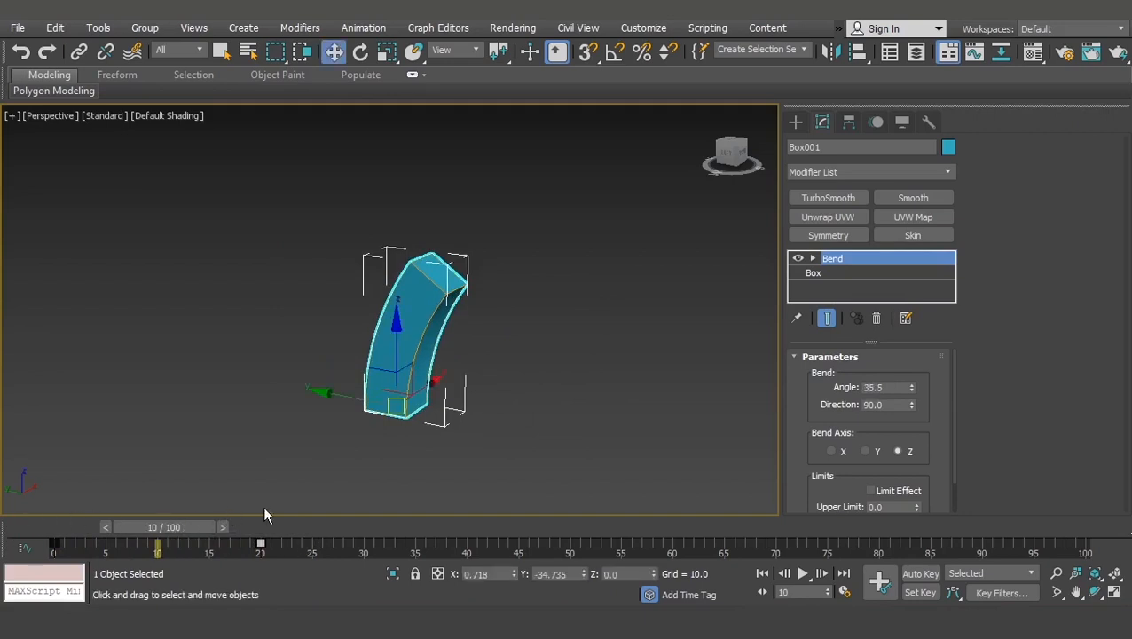
Open the Curve Editor and reselect the bent box in the viewport to list its animation tracks.
{"action": "left_click", "coordinate": [435, 30]}
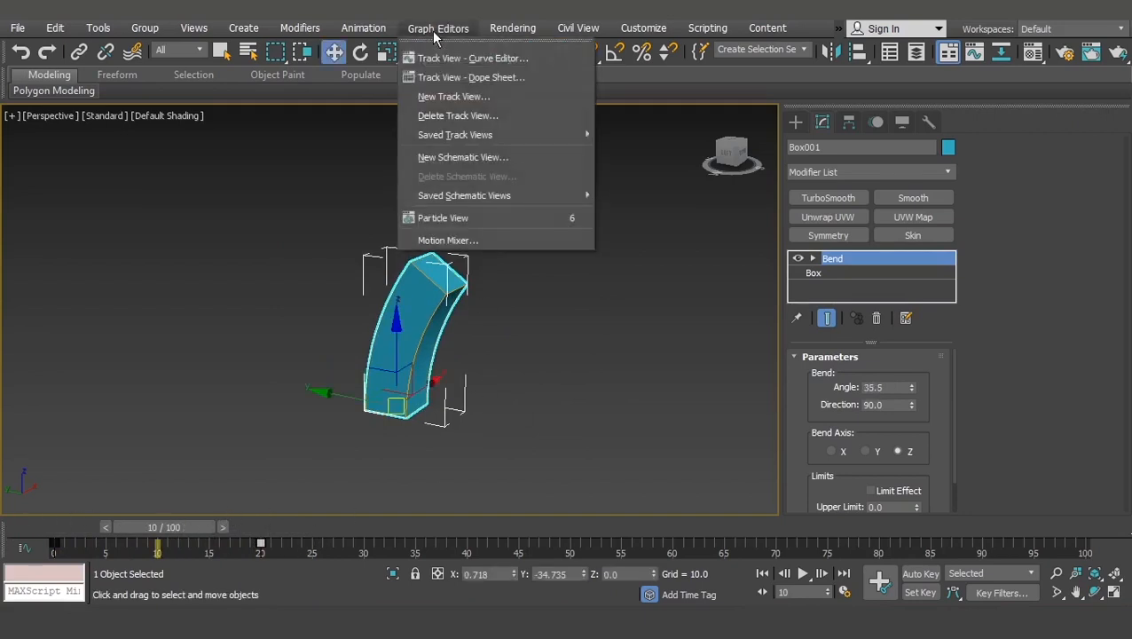
{"action": "left_click", "coordinate": [461, 60]}
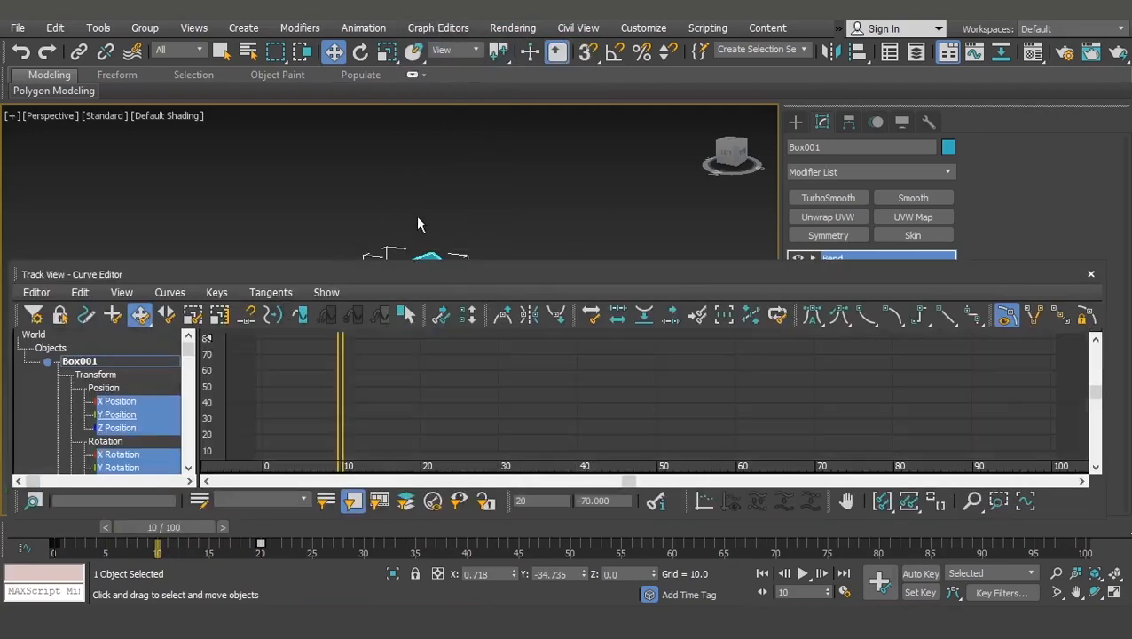
{"action": "middle_click_drag", "start_coordinate": [418, 218], "coordinate": [413, 156]}
{"action": "scroll", "coordinate": [413, 160], "scroll_direction": "down", "scroll_amount": 4}
{"action": "scroll", "coordinate": [410, 195], "scroll_direction": "up", "scroll_amount": 2}
{"action": "middle_click_drag", "start_coordinate": [429, 204], "coordinate": [416, 185]}
{"action": "left_click", "coordinate": [494, 193]}
{"action": "left_click", "coordinate": [370, 187]}
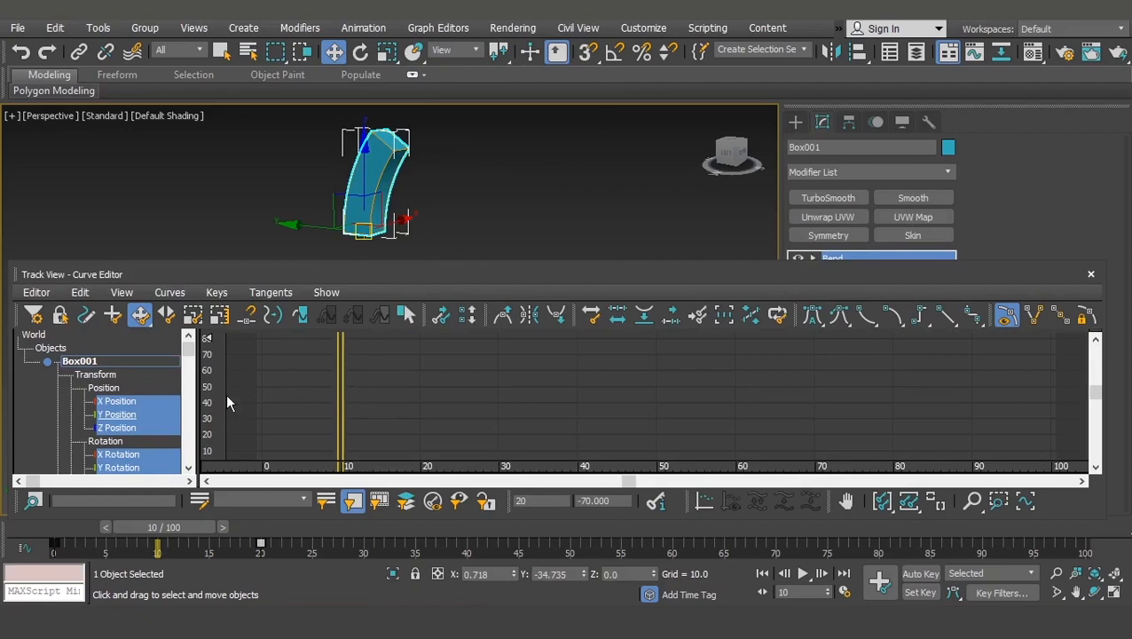
{"action": "left_click", "coordinate": [443, 198]}
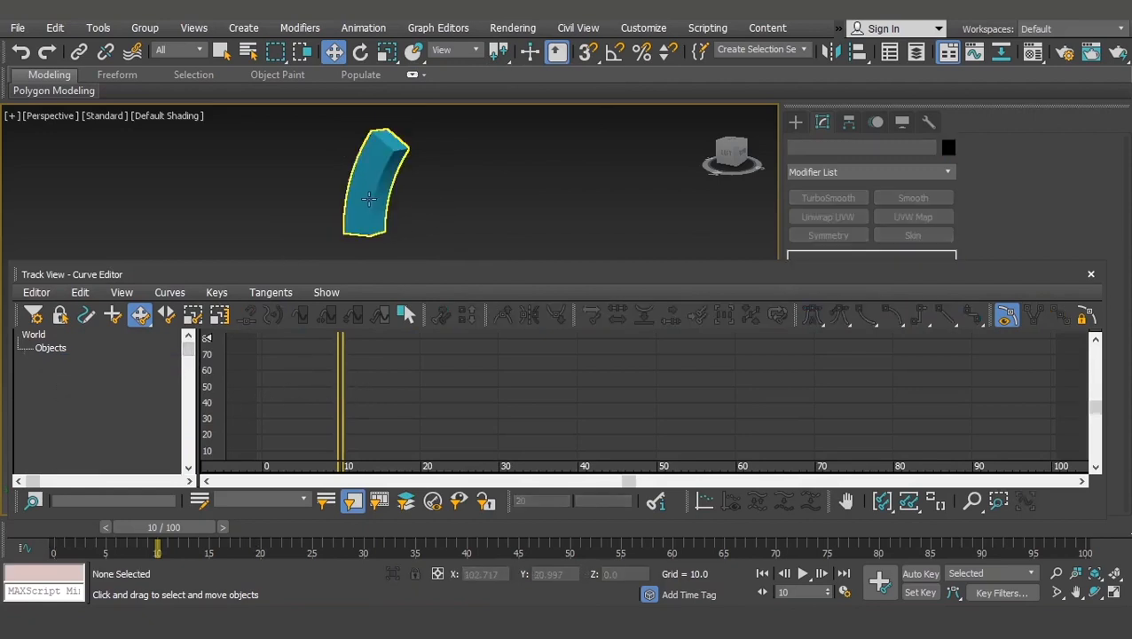
{"action": "left_click", "coordinate": [368, 198]}
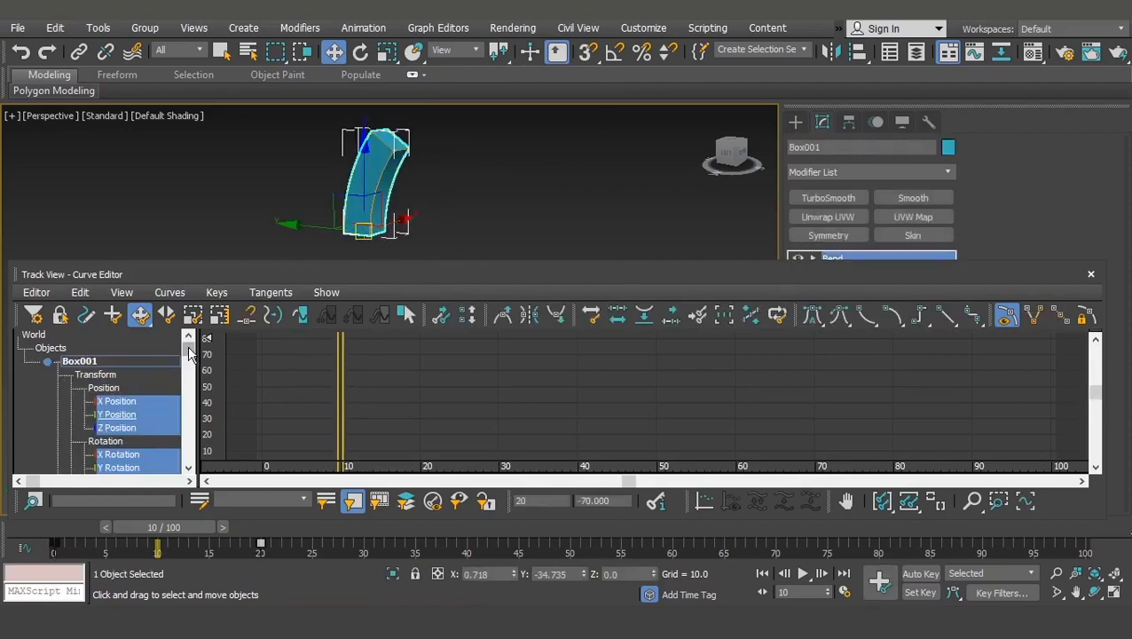
Examine Box001's X, Y and Z Position tracks one at a time, fitting the Y Position curve in the graph.
{"action": "left_click_drag", "start_coordinate": [188, 347], "coordinate": [190, 371]}
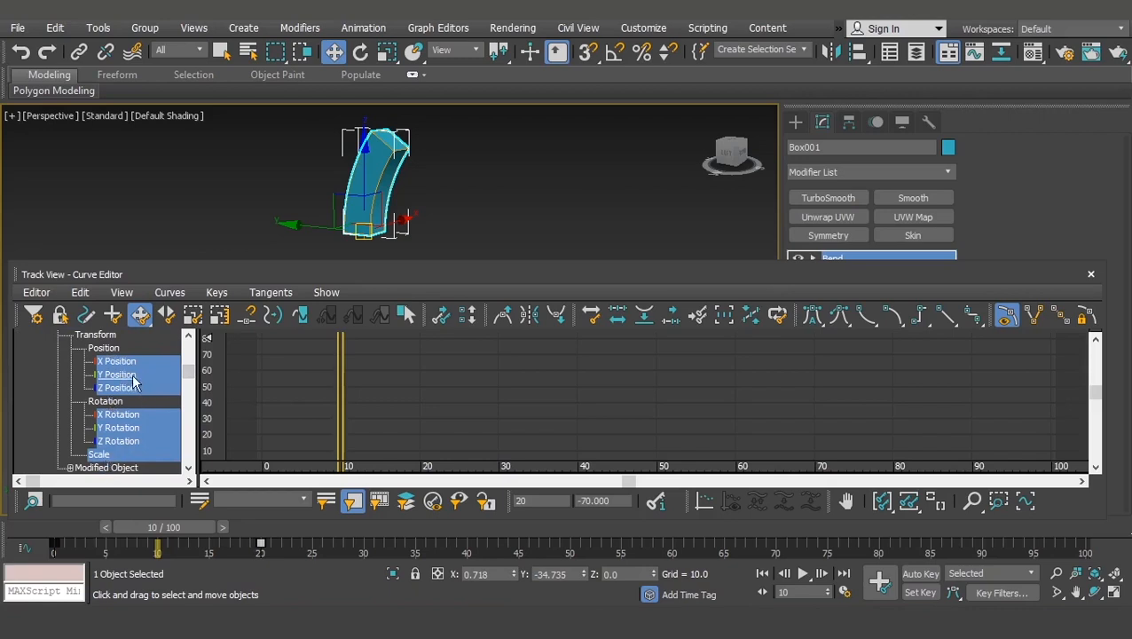
{"action": "left_click", "coordinate": [124, 365]}
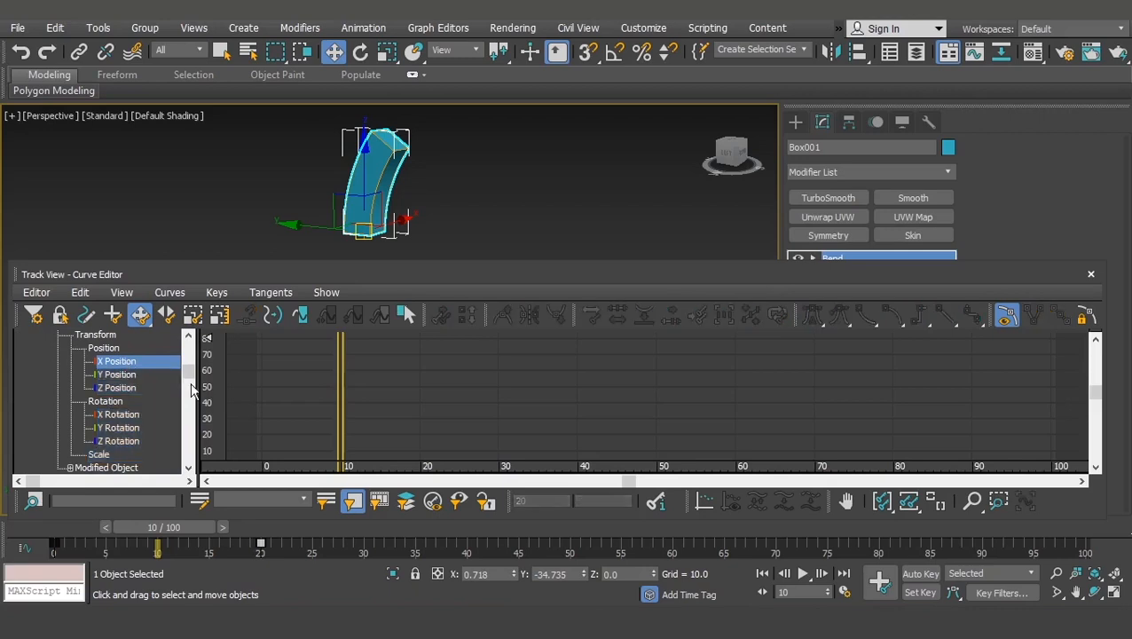
{"action": "left_click", "coordinate": [124, 374]}
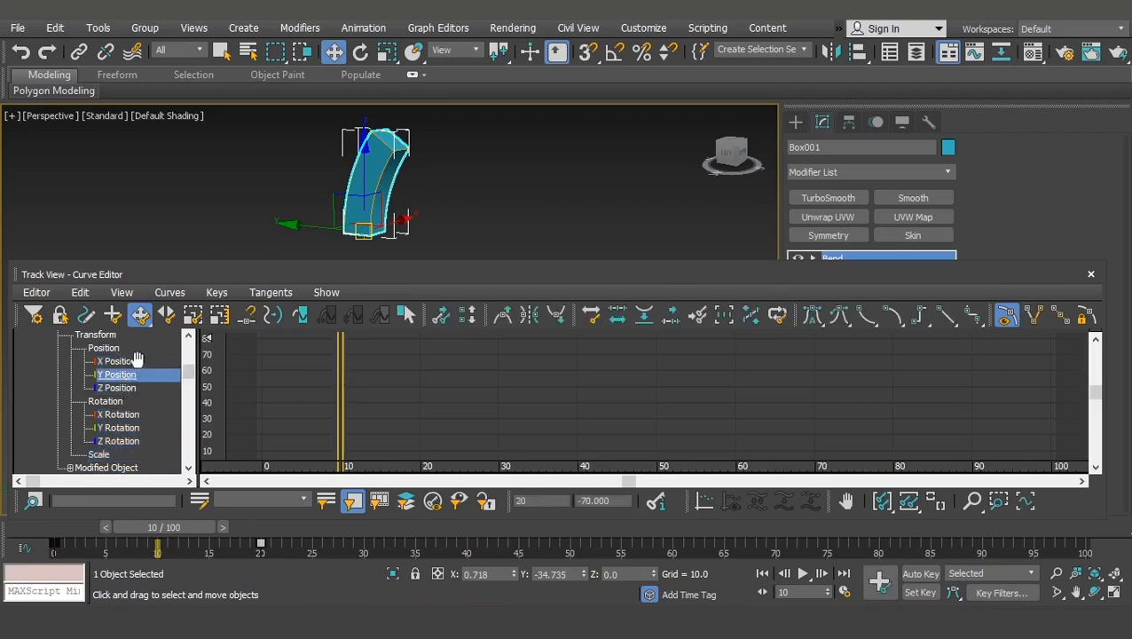
{"action": "left_click", "coordinate": [120, 361]}
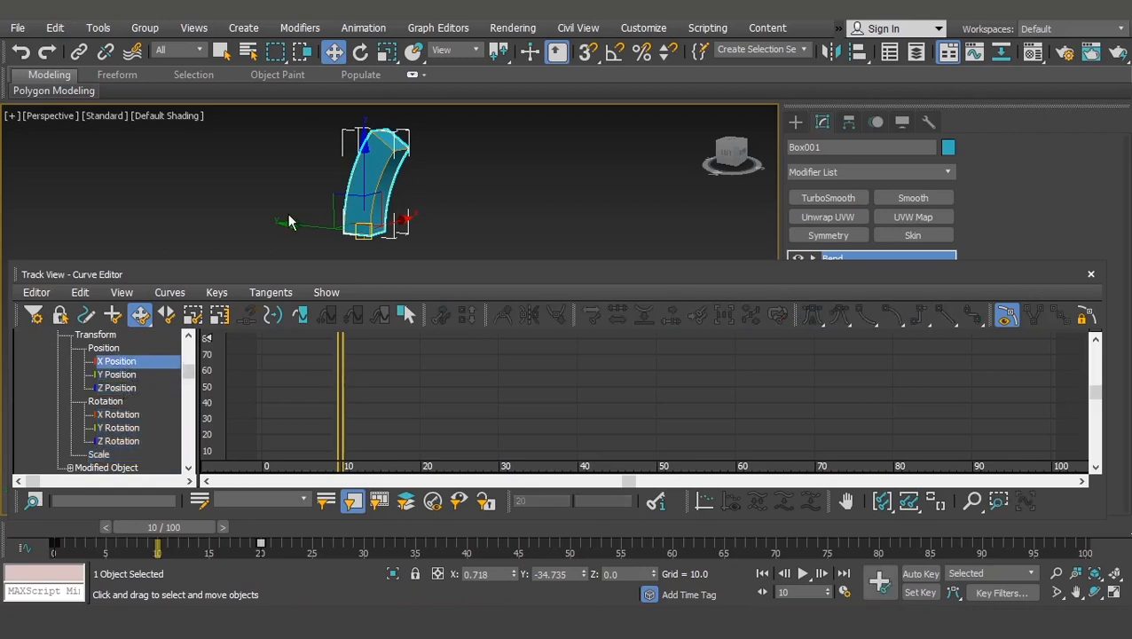
{"action": "left_click", "coordinate": [125, 374]}
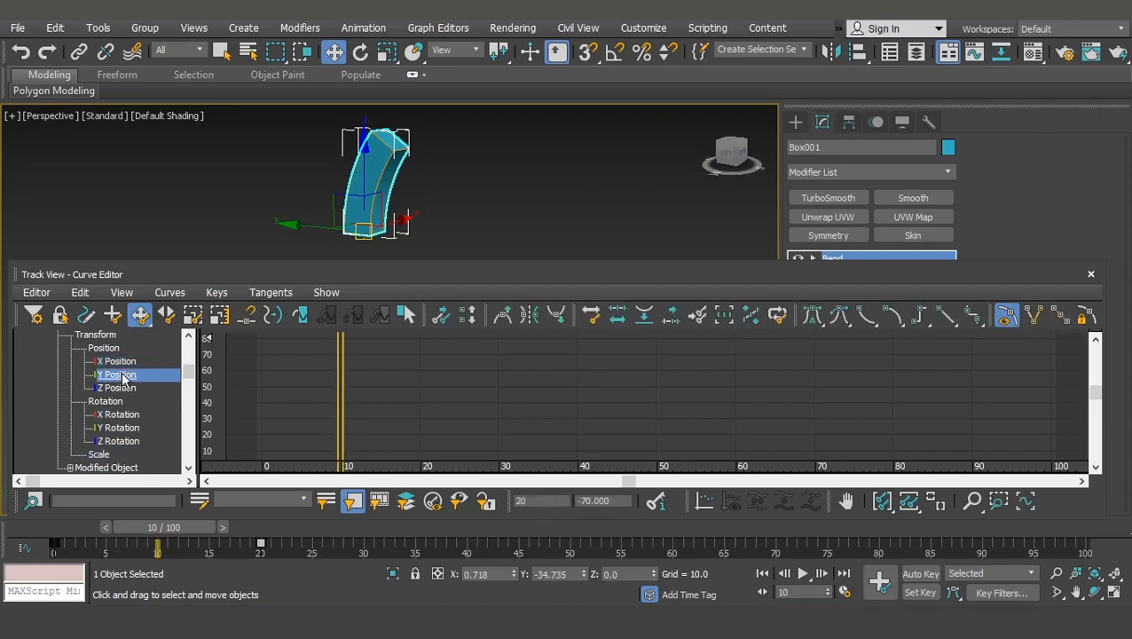
{"action": "left_click", "coordinate": [908, 503]}
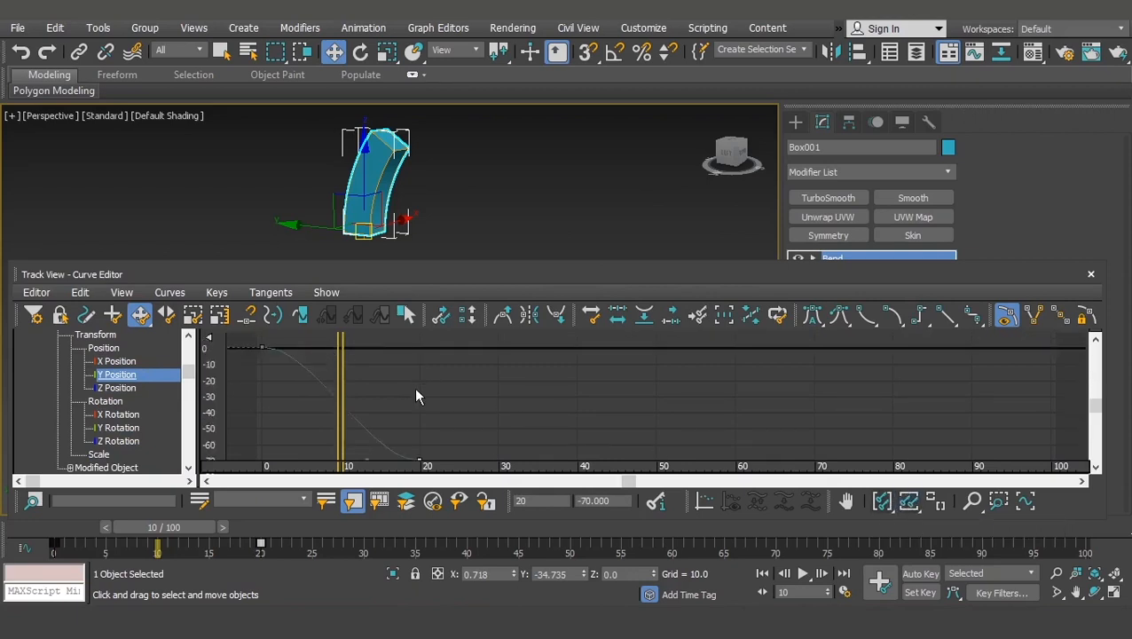
{"action": "middle_click_drag", "start_coordinate": [414, 387], "coordinate": [425, 381]}
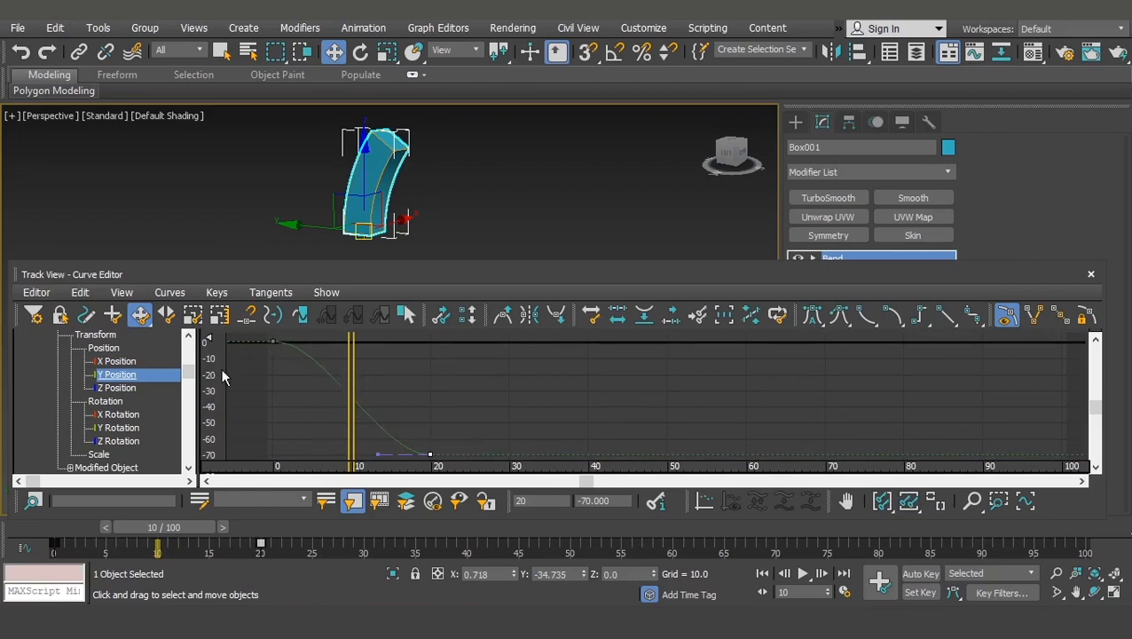
{"action": "left_click", "coordinate": [113, 390]}
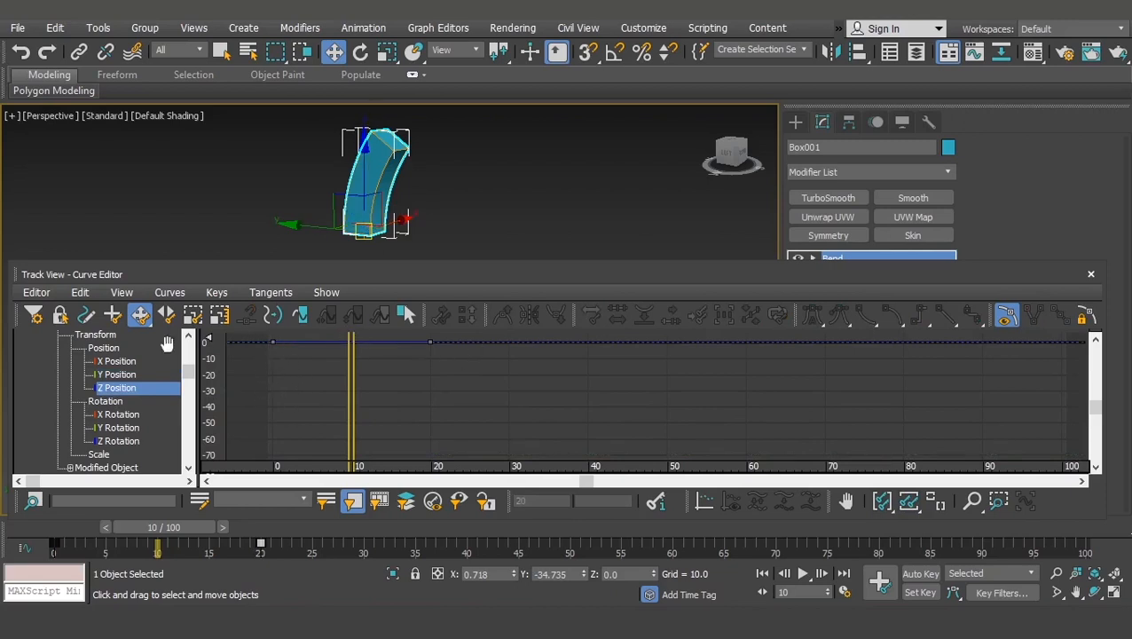
Expand Modified Object and its Bend entry in the track list and examine the Bend's Angle curve.
{"action": "left_click_drag", "start_coordinate": [189, 373], "coordinate": [189, 387]}
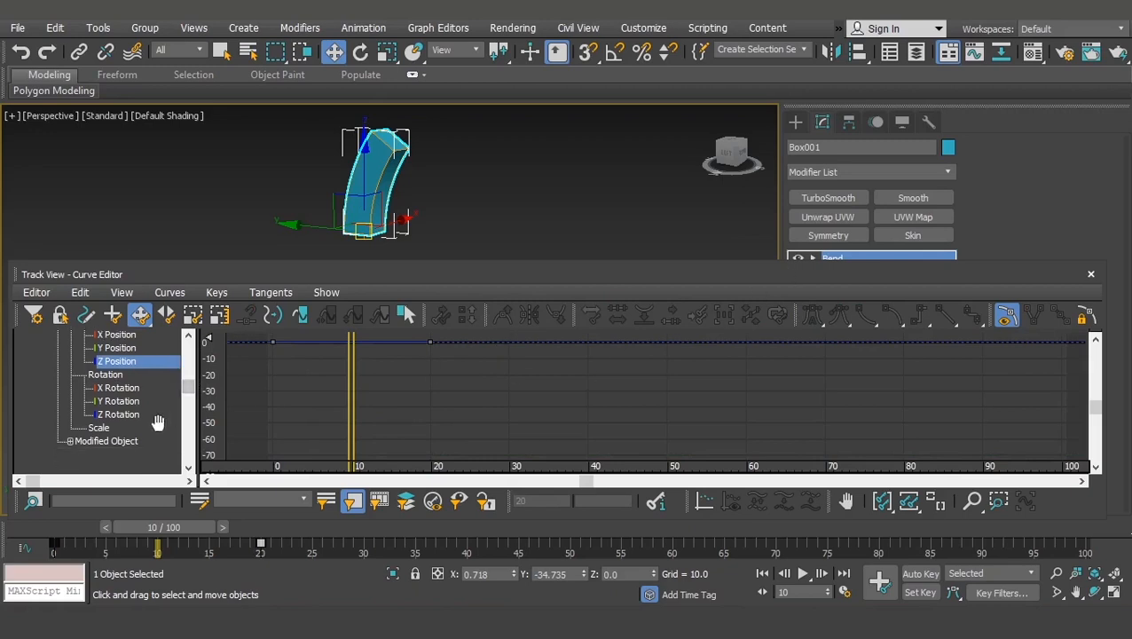
{"action": "left_click", "coordinate": [71, 441]}
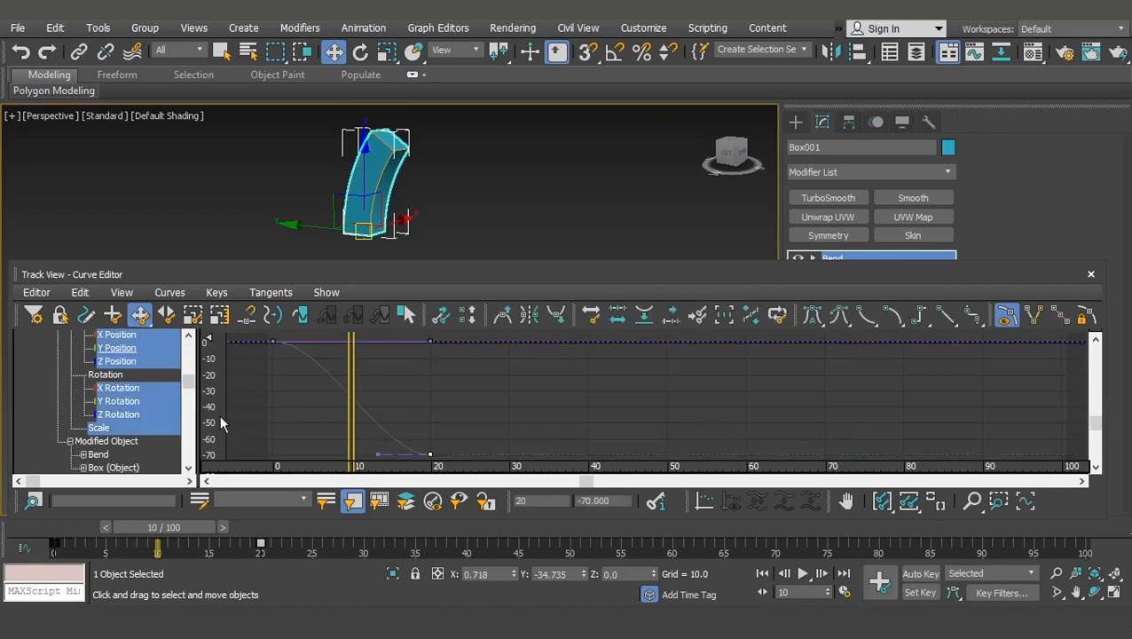
{"action": "left_click", "coordinate": [84, 454]}
{"action": "left_click_drag", "start_coordinate": [188, 368], "coordinate": [188, 423]}
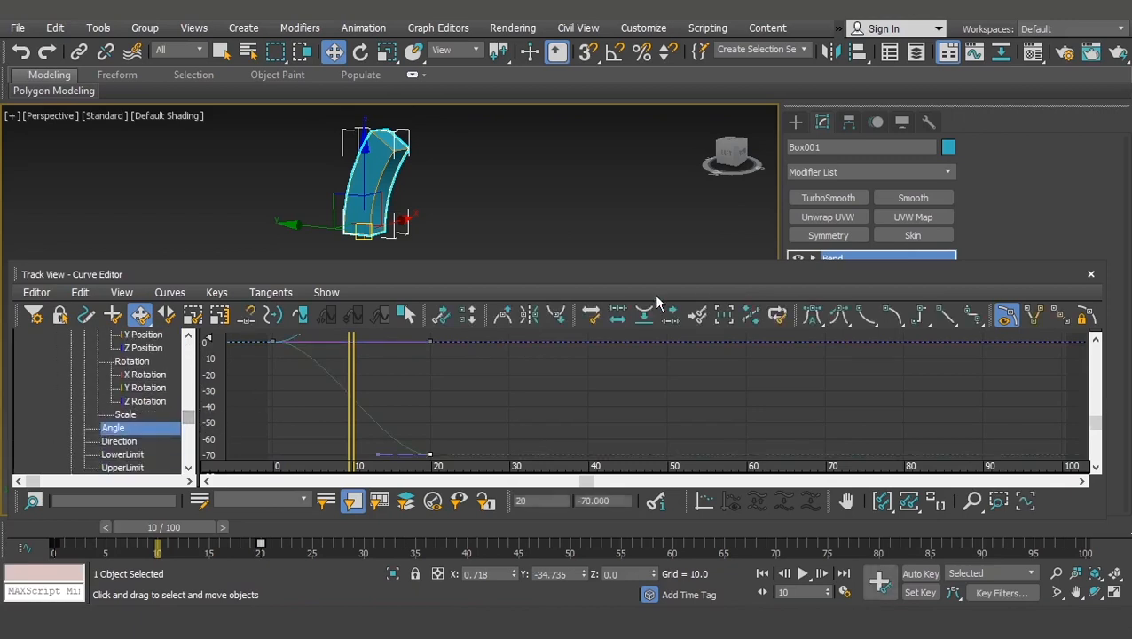
{"action": "left_click", "coordinate": [116, 430]}
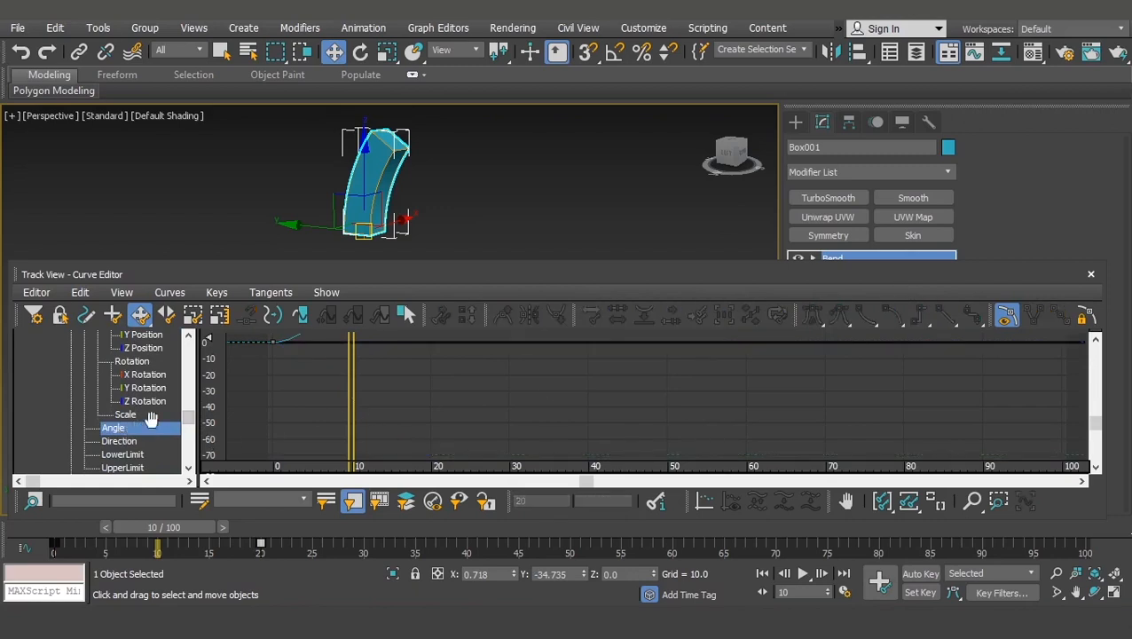
{"action": "mouse_move", "coordinate": [415, 381]}
{"action": "middle_mouse_down"}
{"action": "mouse_move", "coordinate": [409, 452]}
{"action": "mouse_move", "coordinate": [405, 413]}
{"action": "middle_mouse_up"}
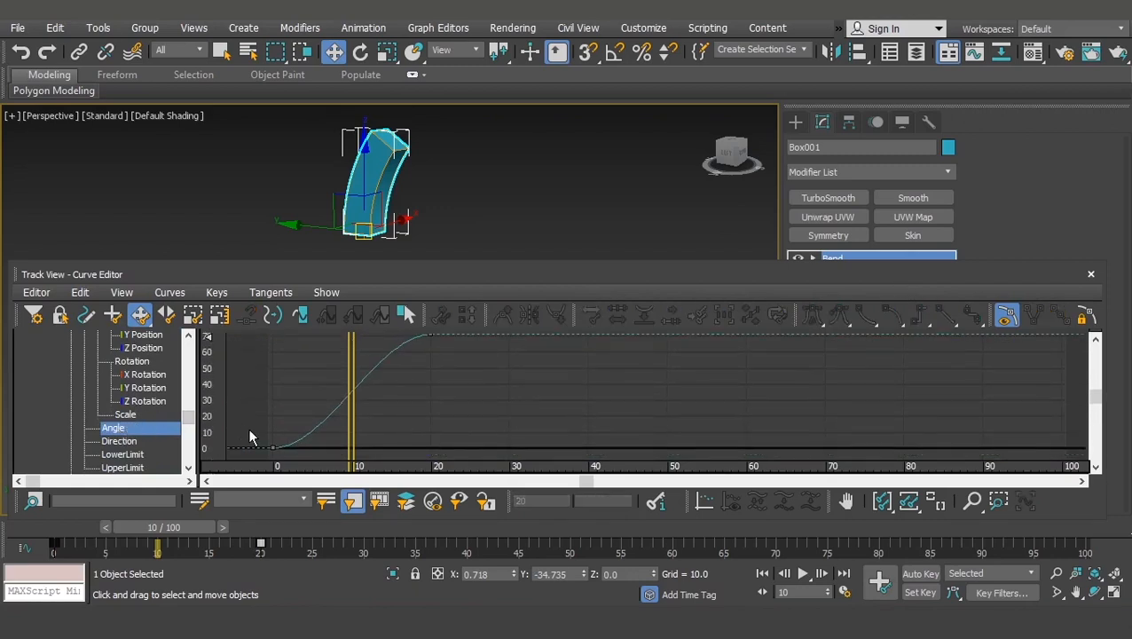
{"action": "middle_click_drag", "start_coordinate": [305, 401], "coordinate": [299, 392]}
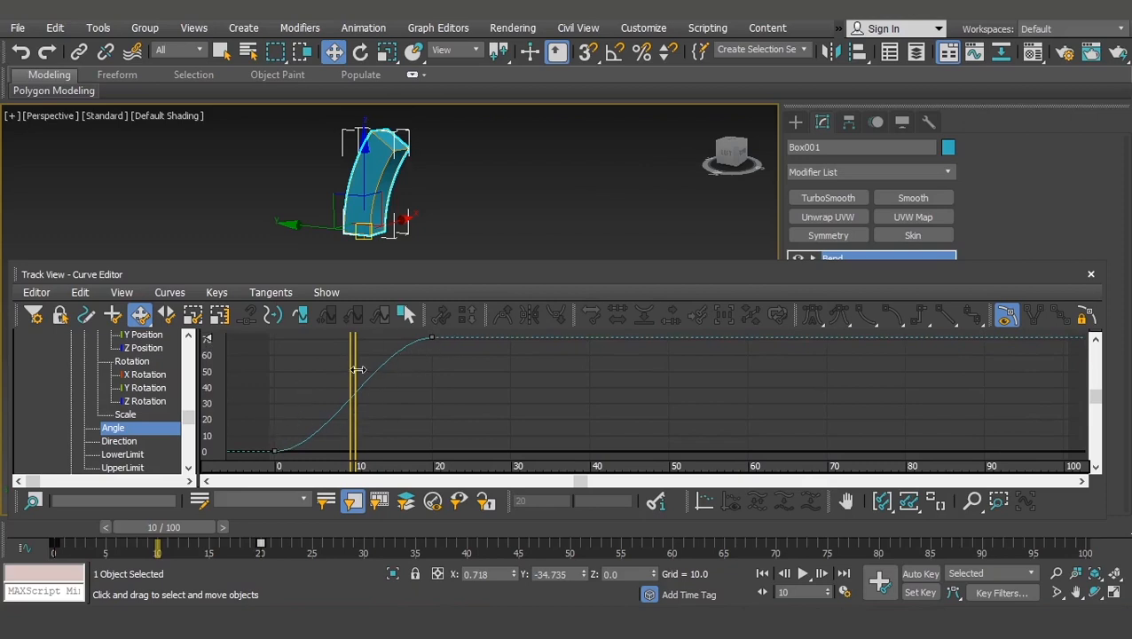
Return to Box001's Y Position track and bring its whole curve into view.
{"action": "left_click_drag", "start_coordinate": [189, 420], "coordinate": [195, 352]}
{"action": "left_click", "coordinate": [116, 414]}
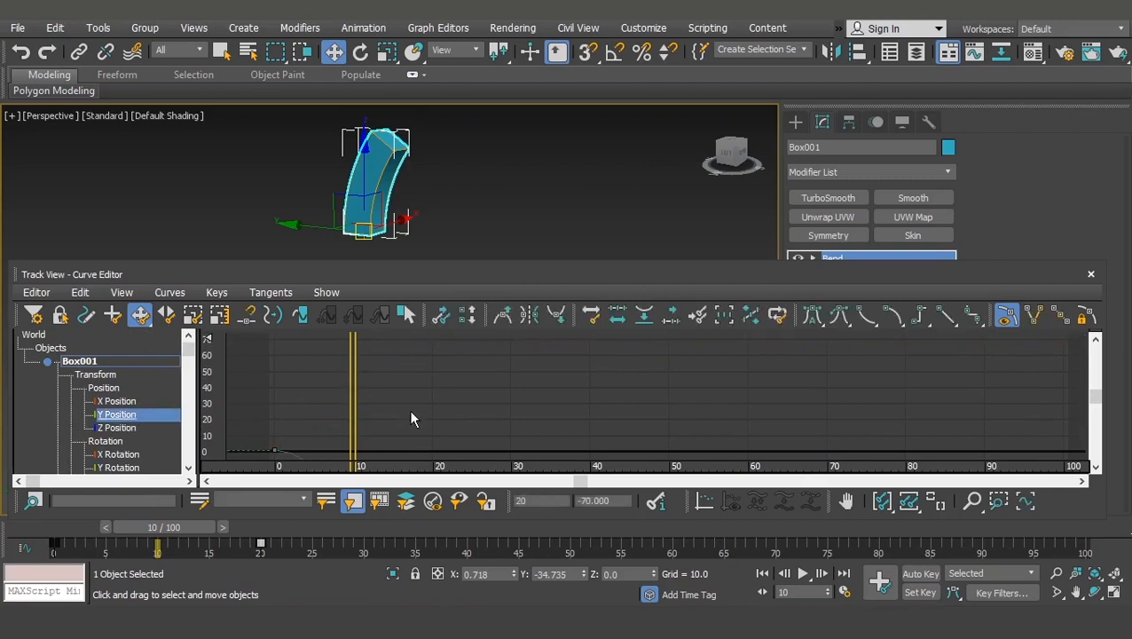
{"action": "middle_click_drag", "start_coordinate": [411, 418], "coordinate": [417, 361]}
{"action": "middle_click_drag", "start_coordinate": [429, 412], "coordinate": [444, 354]}
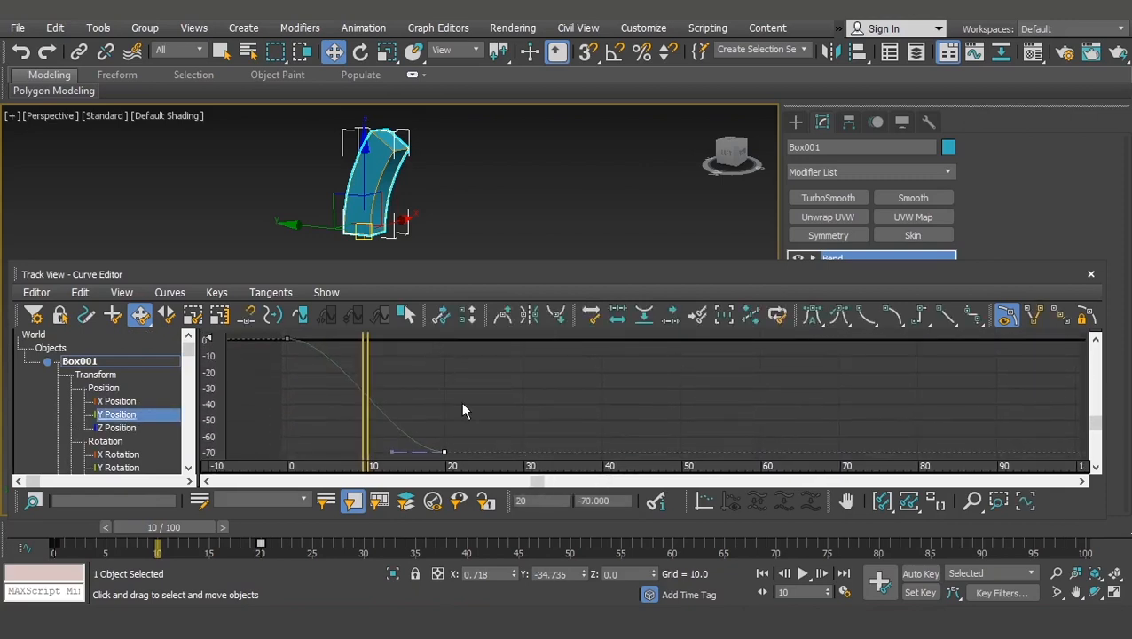
{"action": "middle_click_drag", "start_coordinate": [462, 410], "coordinate": [459, 385]}
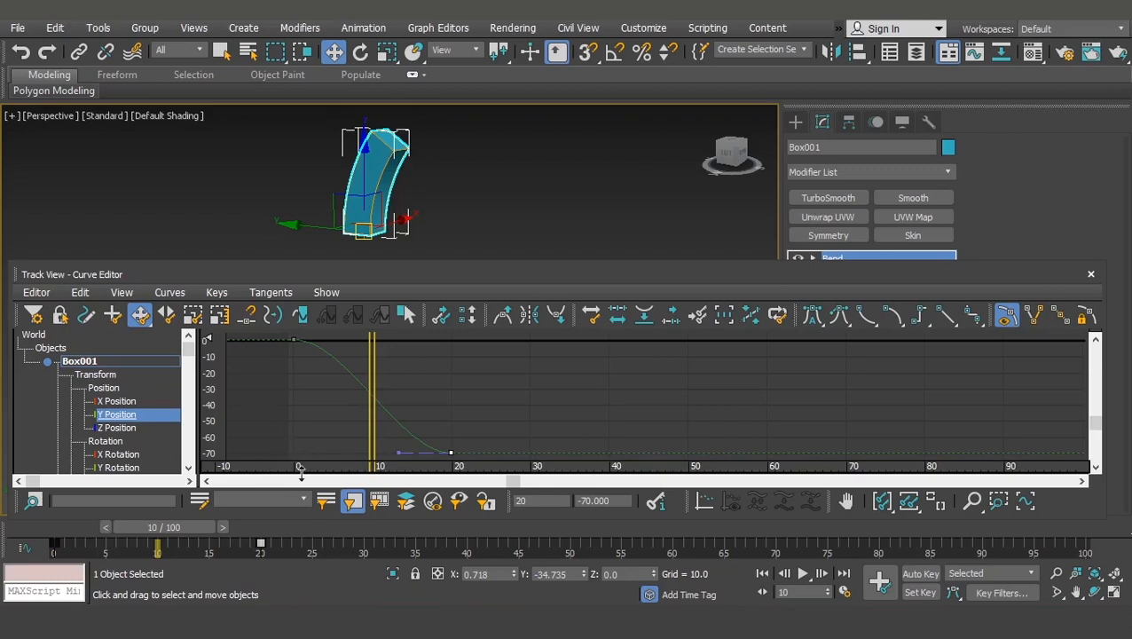
Scrub the animation back to frame 0 and forward to frame 20 to compare the box's motion with its Y Position curve.
{"action": "mouse_move", "coordinate": [177, 537]}
{"action": "left_mouse_down"}
{"action": "mouse_move", "coordinate": [18, 539]}
{"action": "mouse_move", "coordinate": [191, 541]}
{"action": "left_mouse_up"}
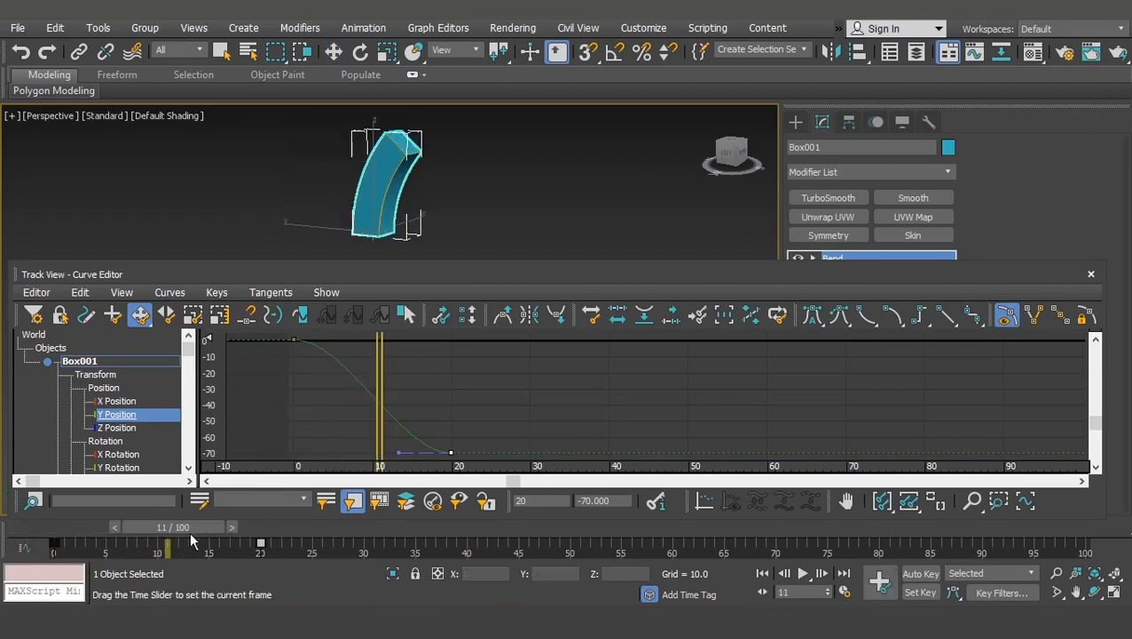
{"action": "key", "text": "w"}
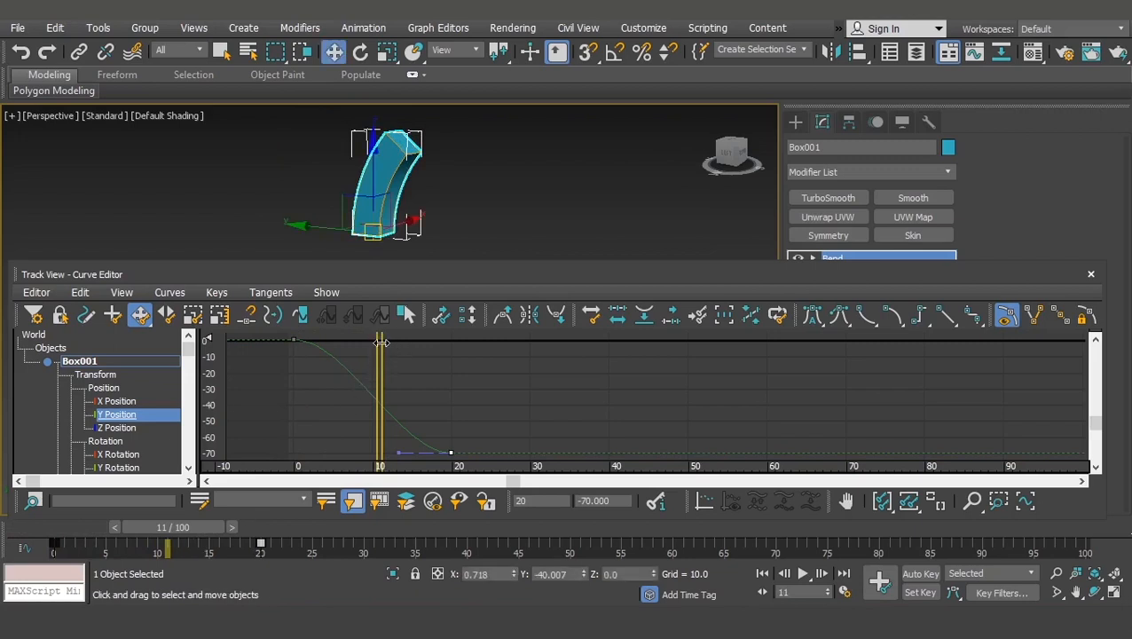
{"action": "mouse_move", "coordinate": [185, 530]}
{"action": "left_mouse_down"}
{"action": "mouse_move", "coordinate": [76, 530]}
{"action": "mouse_move", "coordinate": [486, 530]}
{"action": "mouse_move", "coordinate": [53, 530]}
{"action": "left_mouse_up"}
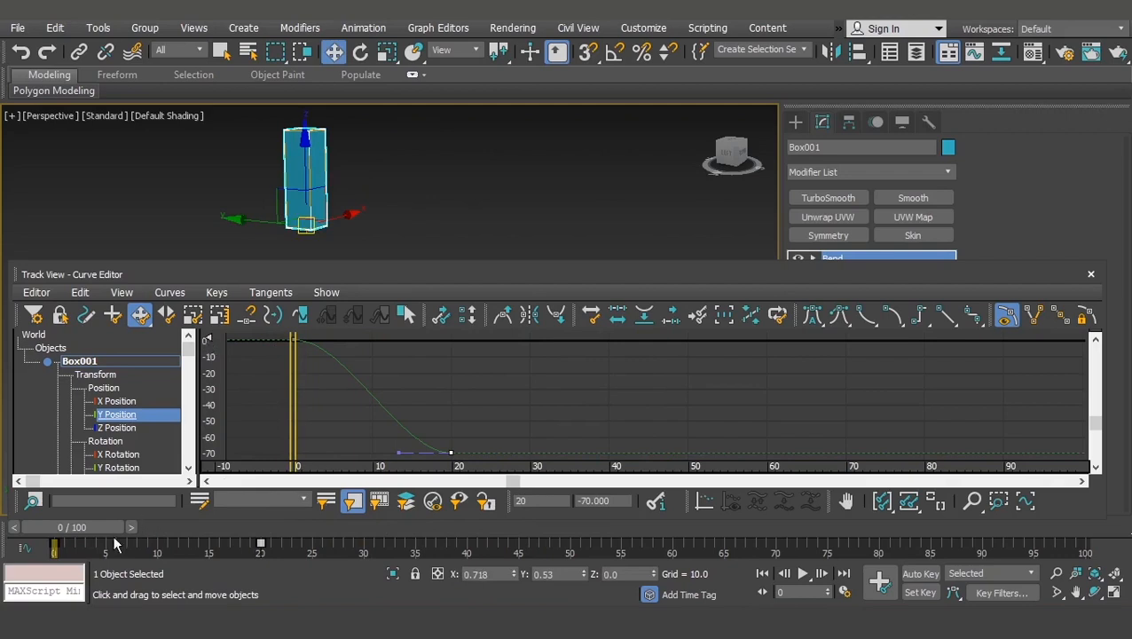
{"action": "left_click_drag", "start_coordinate": [114, 527], "coordinate": [306, 517]}
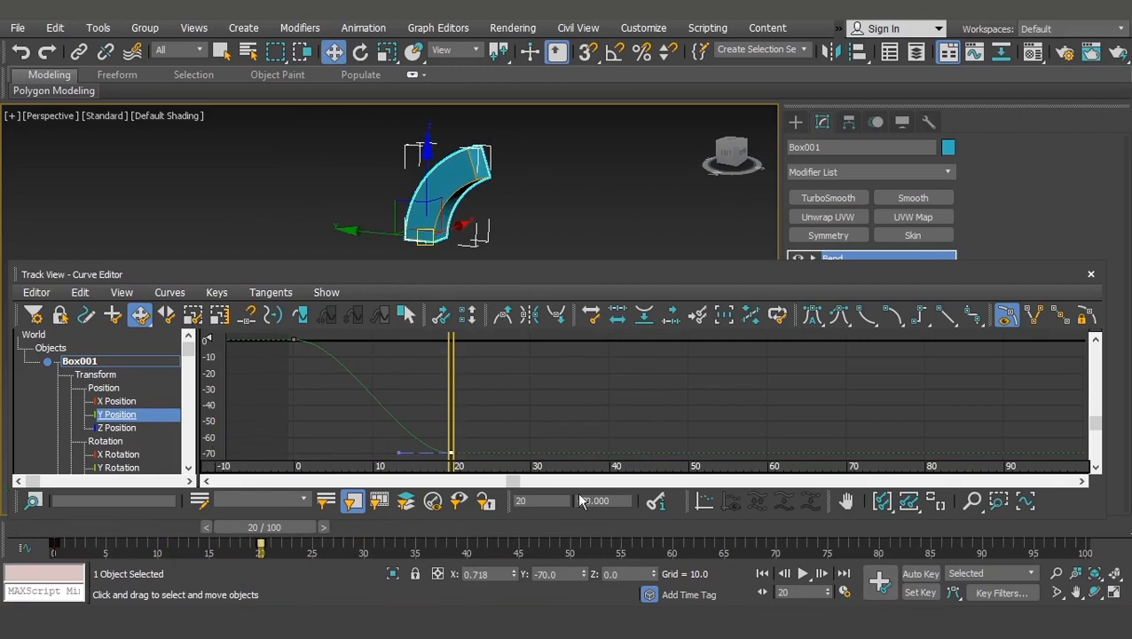
Select the Y Position keys at frames 20 and 0 in turn and inspect each key's frame and value.
{"action": "double_click", "coordinate": [534, 500]}
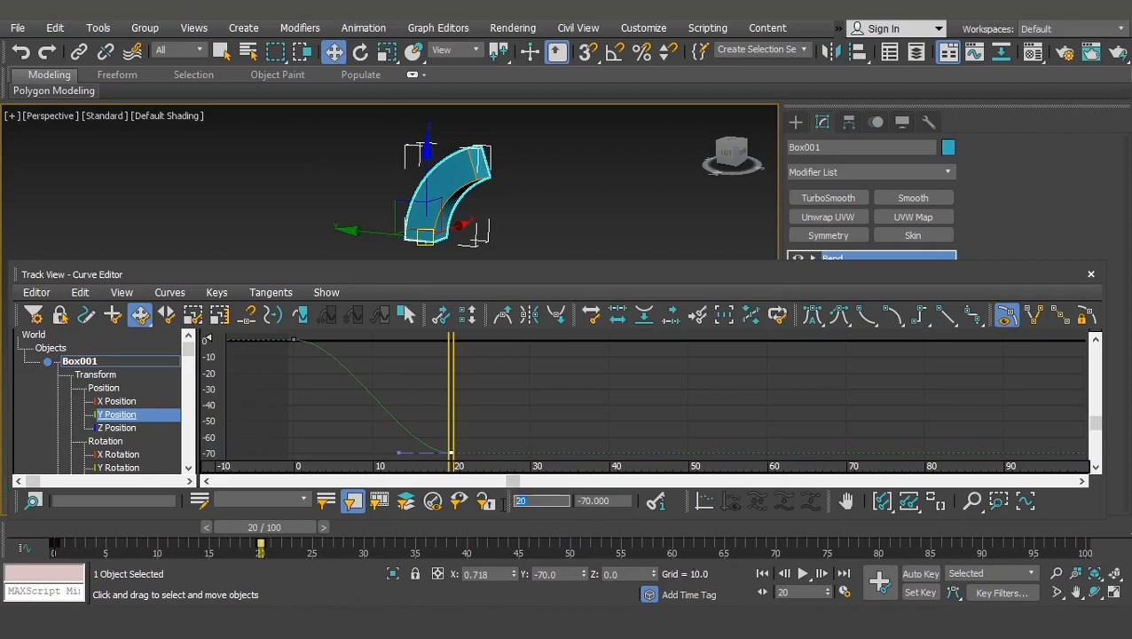
{"action": "left_click", "coordinate": [470, 439]}
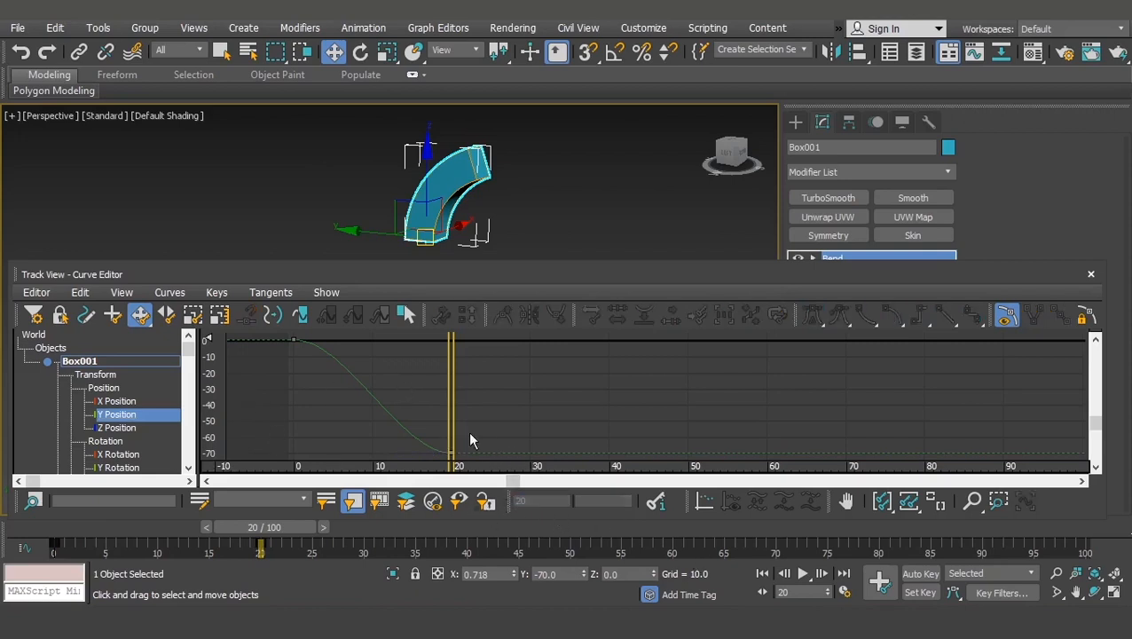
{"action": "left_click_drag", "start_coordinate": [425, 477], "coordinate": [426, 478]}
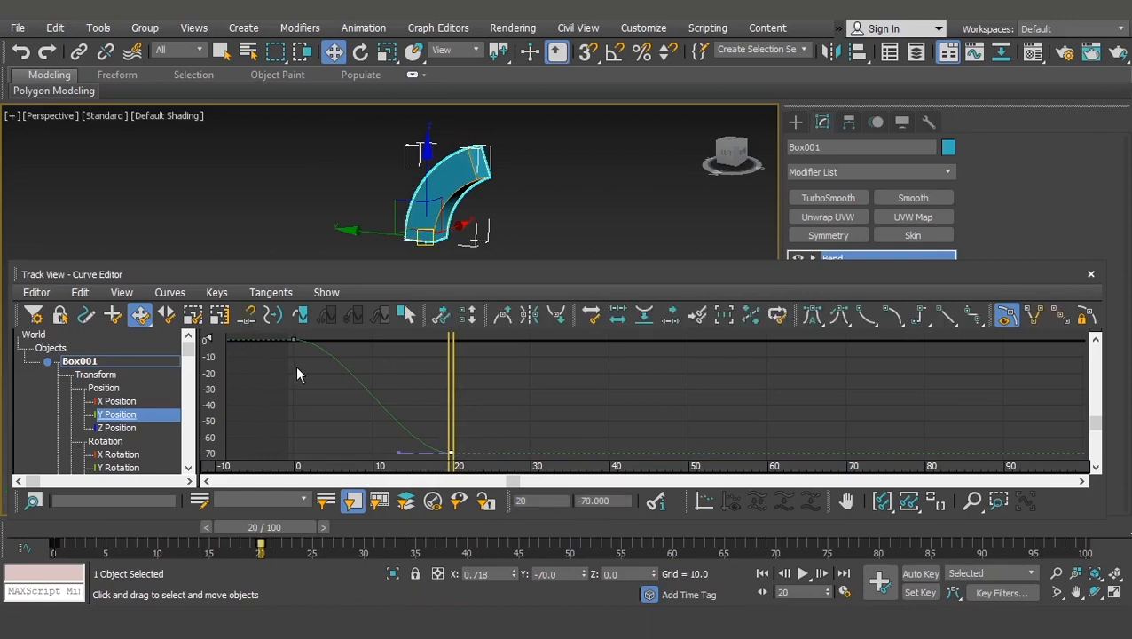
{"action": "left_click_drag", "start_coordinate": [266, 333], "coordinate": [266, 333]}
{"action": "left_click_drag", "start_coordinate": [486, 440], "coordinate": [423, 479]}
{"action": "double_click", "coordinate": [546, 502]}
{"action": "left_click", "coordinate": [621, 501]}
{"action": "left_click_drag", "start_coordinate": [284, 340], "coordinate": [285, 341]}
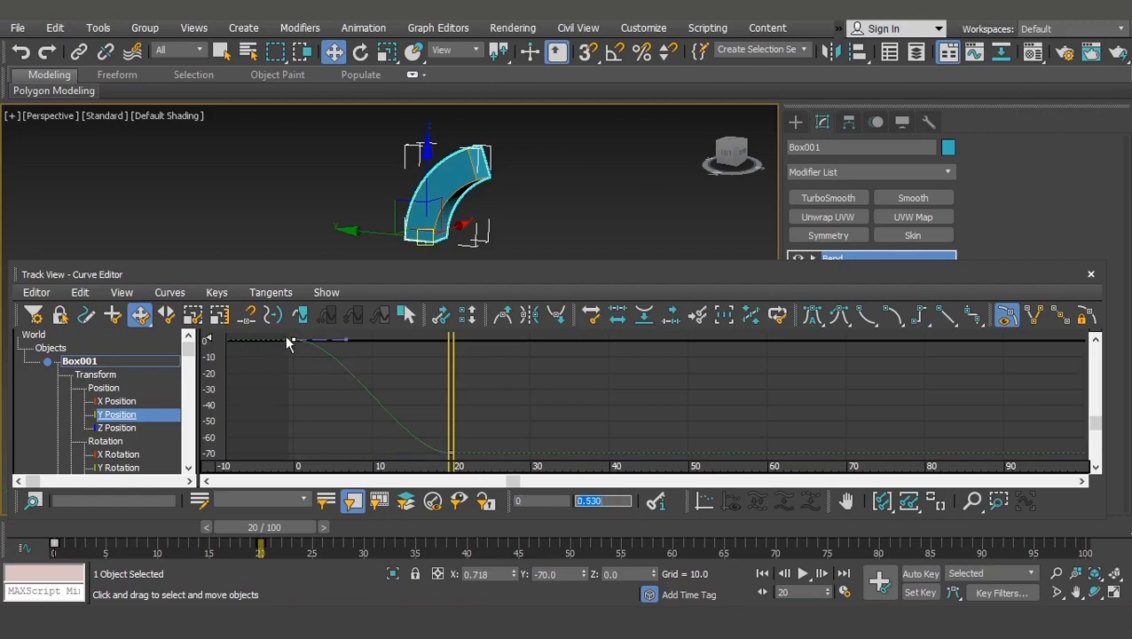
{"action": "left_click", "coordinate": [532, 501]}
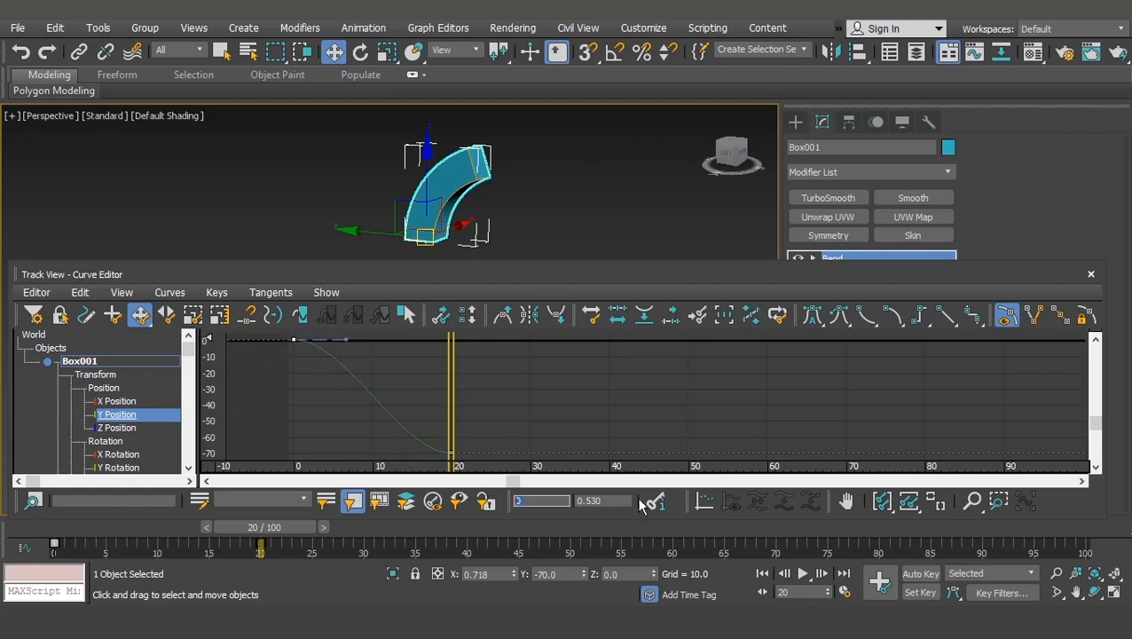
{"action": "left_click", "coordinate": [615, 502]}
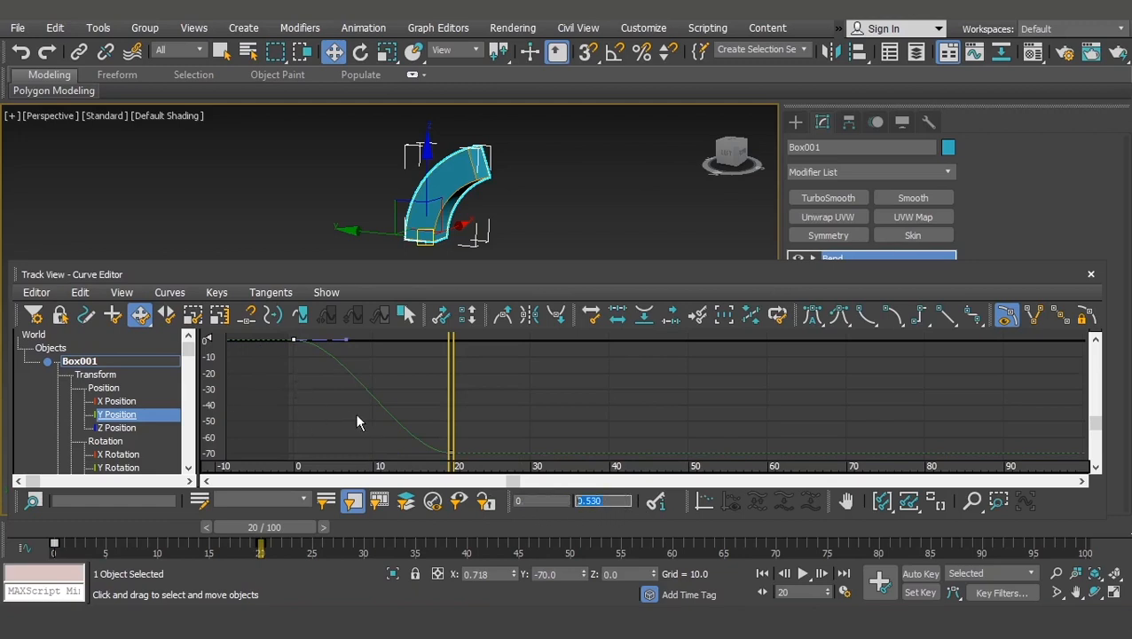
Go to frame 10, clear the curve key selection and check the box's Y coordinate.
{"action": "left_click_drag", "start_coordinate": [259, 532], "coordinate": [160, 533]}
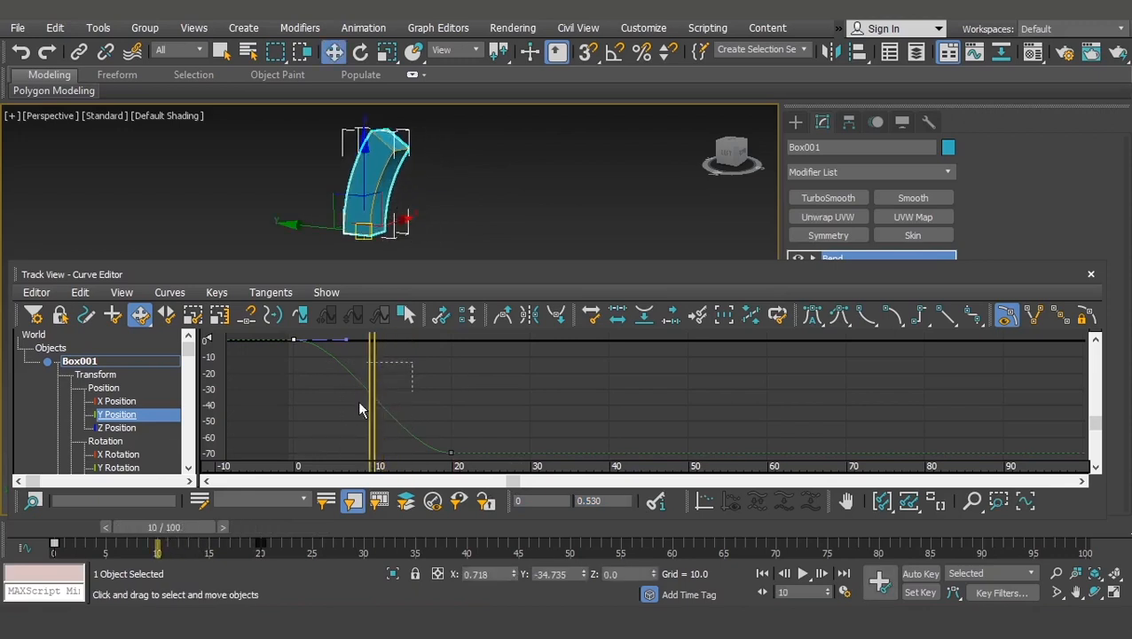
{"action": "left_click_drag", "start_coordinate": [342, 439], "coordinate": [341, 397]}
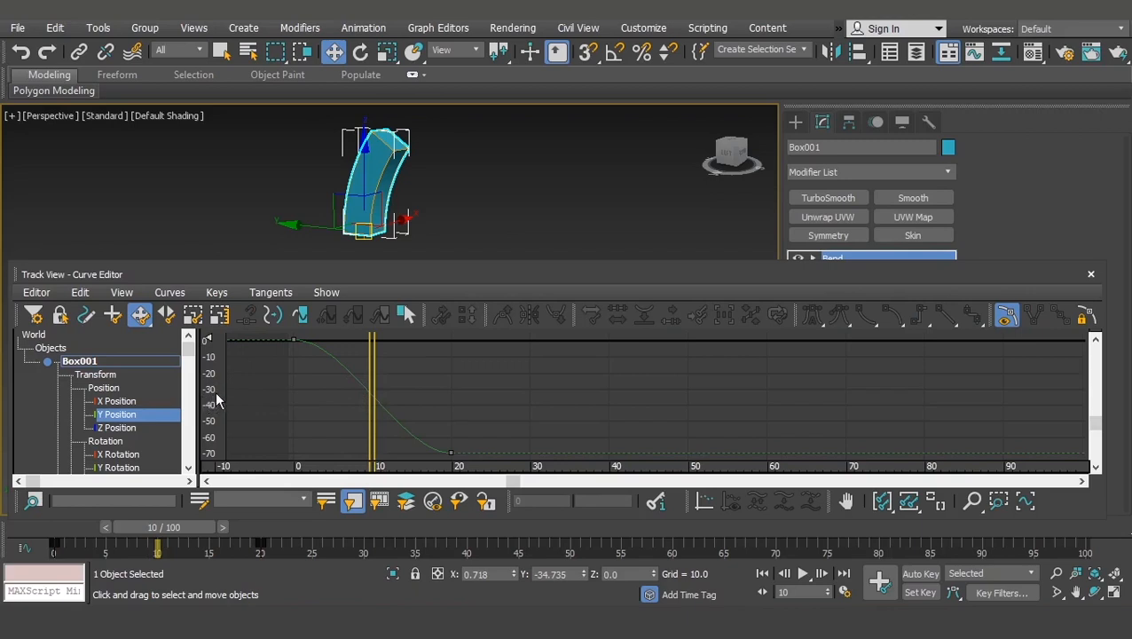
{"action": "double_click", "coordinate": [554, 574]}
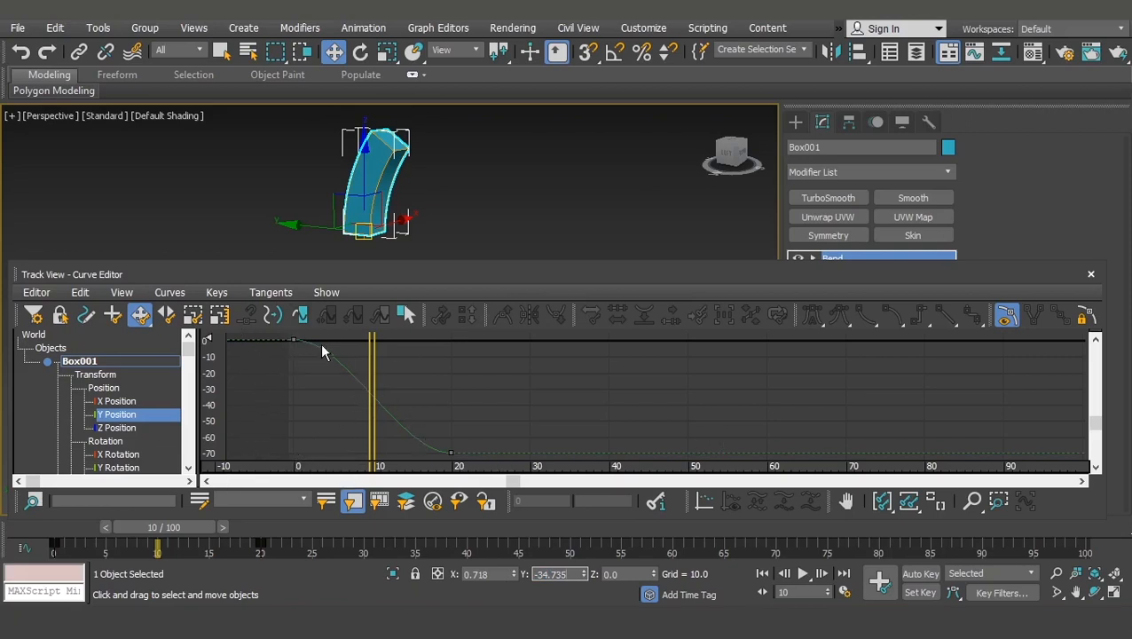
Go to frame 30 and move the Y Position key at frame 20 along the curve to frame 30.
{"action": "left_click", "coordinate": [449, 454]}
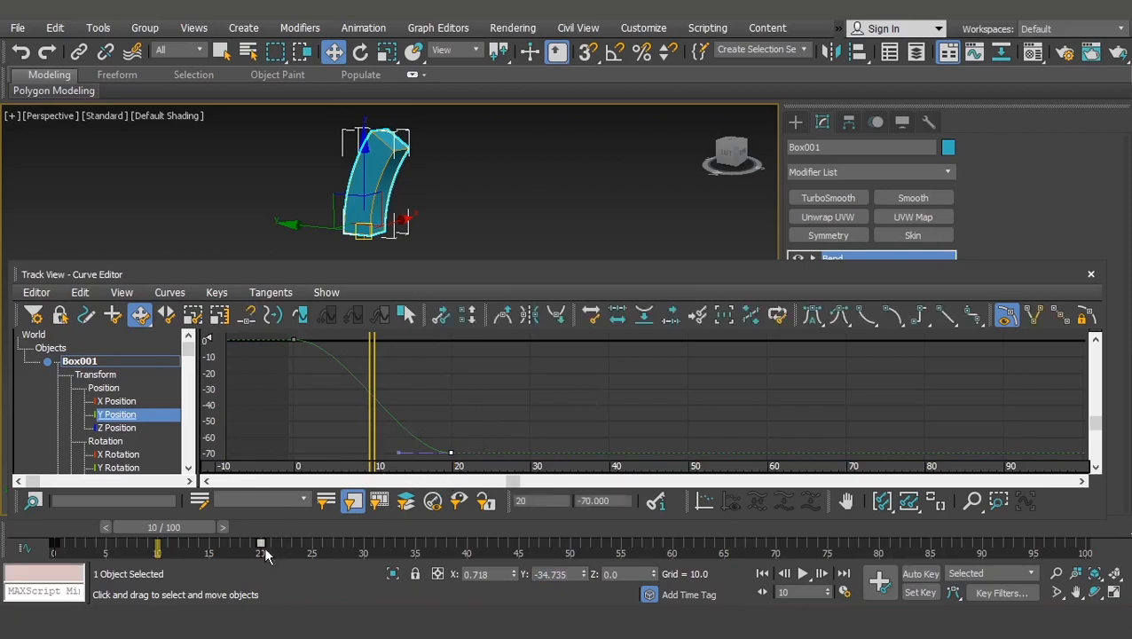
{"action": "left_click", "coordinate": [55, 544]}
{"action": "left_click_drag", "start_coordinate": [286, 539], "coordinate": [209, 561]}
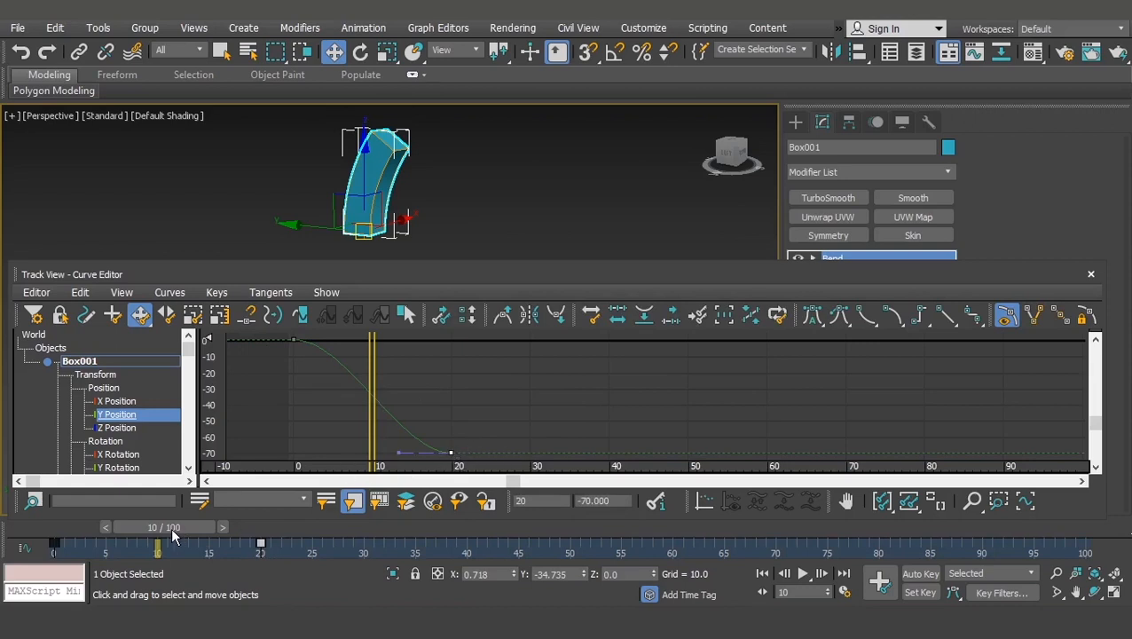
{"action": "left_click_drag", "start_coordinate": [174, 536], "coordinate": [384, 547]}
{"action": "key", "text": "w"}
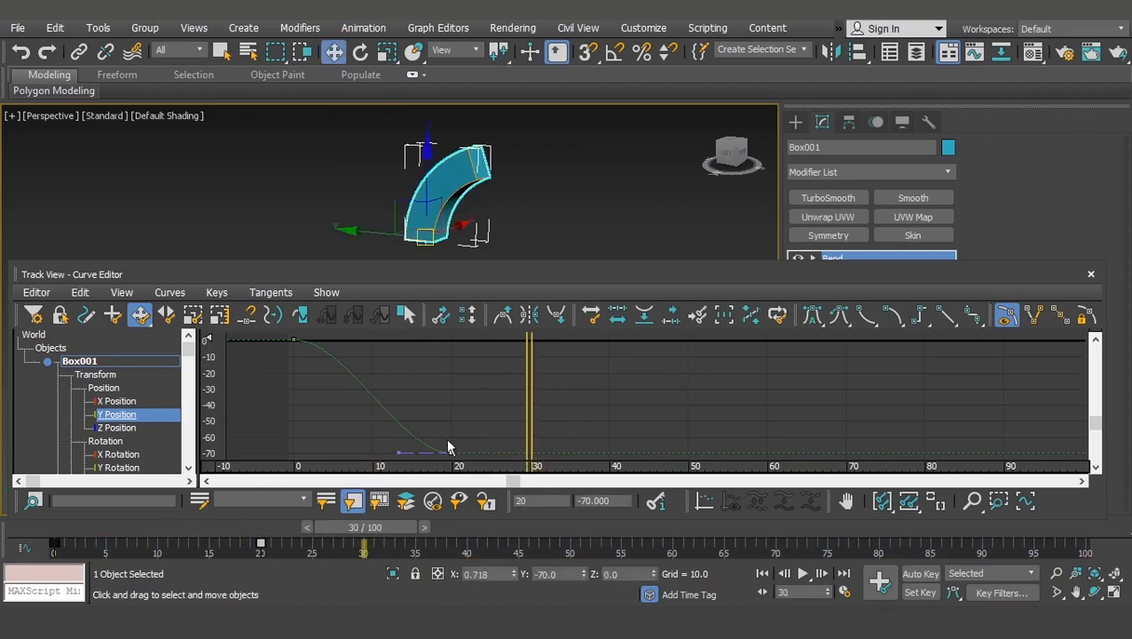
{"action": "left_click_drag", "start_coordinate": [453, 453], "coordinate": [529, 454]}
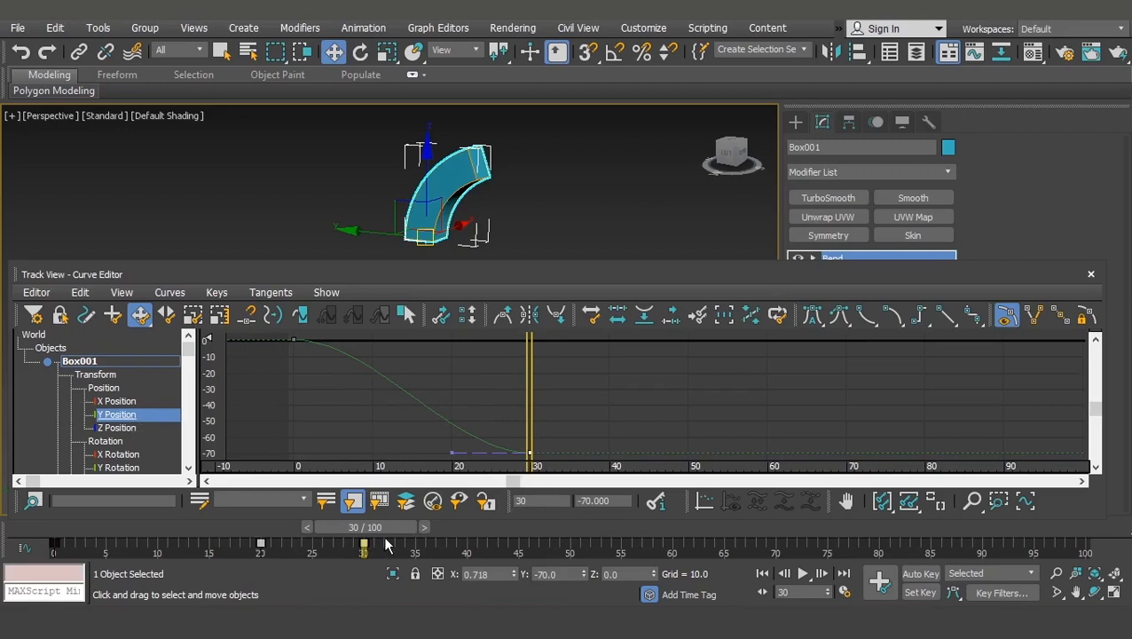
Check Box001's X Position track, return to the Y Position curve and examine its key at frame 20.
{"action": "left_click", "coordinate": [116, 401]}
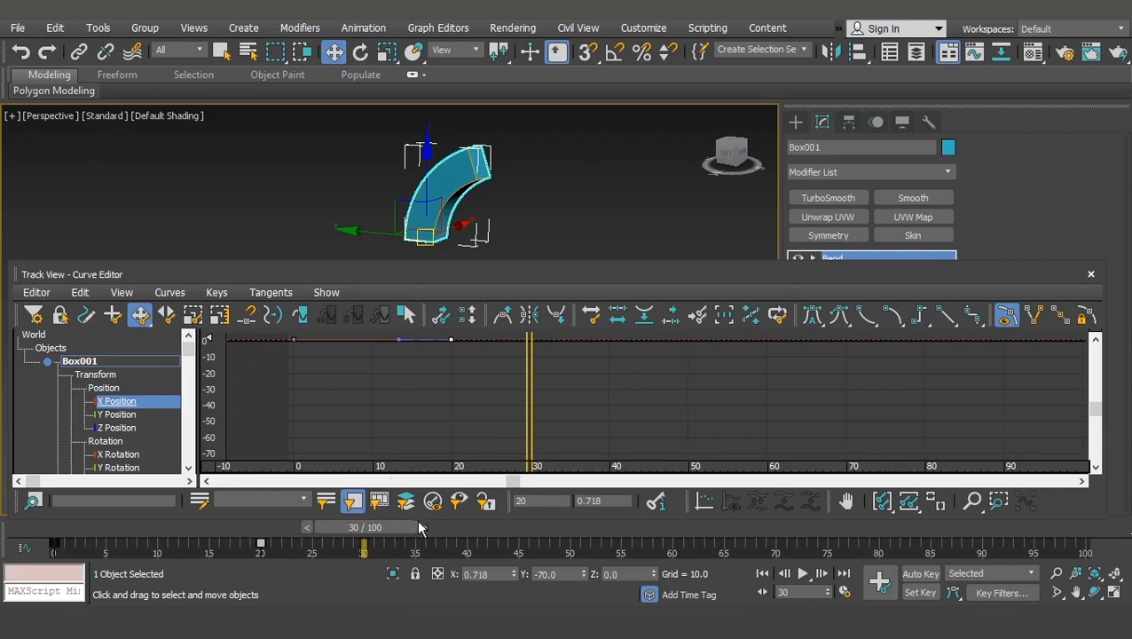
{"action": "left_click", "coordinate": [120, 414]}
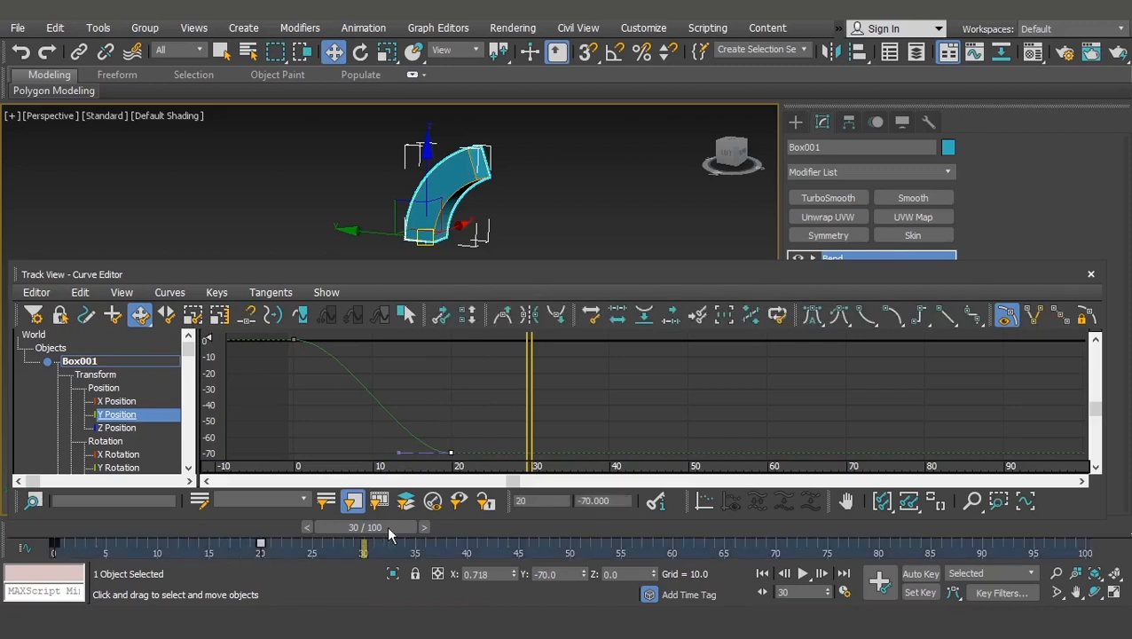
{"action": "left_click_drag", "start_coordinate": [484, 415], "coordinate": [418, 473]}
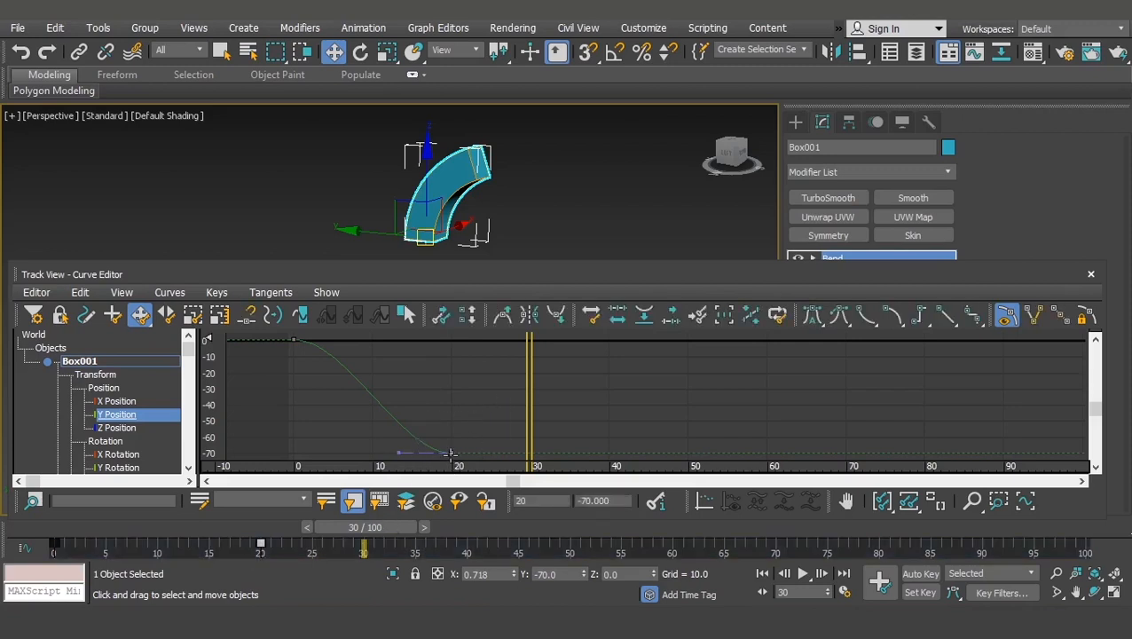
Go to frame 20 and raise the Y Position key there to a value of about -37.3.
{"action": "left_click_drag", "start_coordinate": [368, 530], "coordinate": [268, 531]}
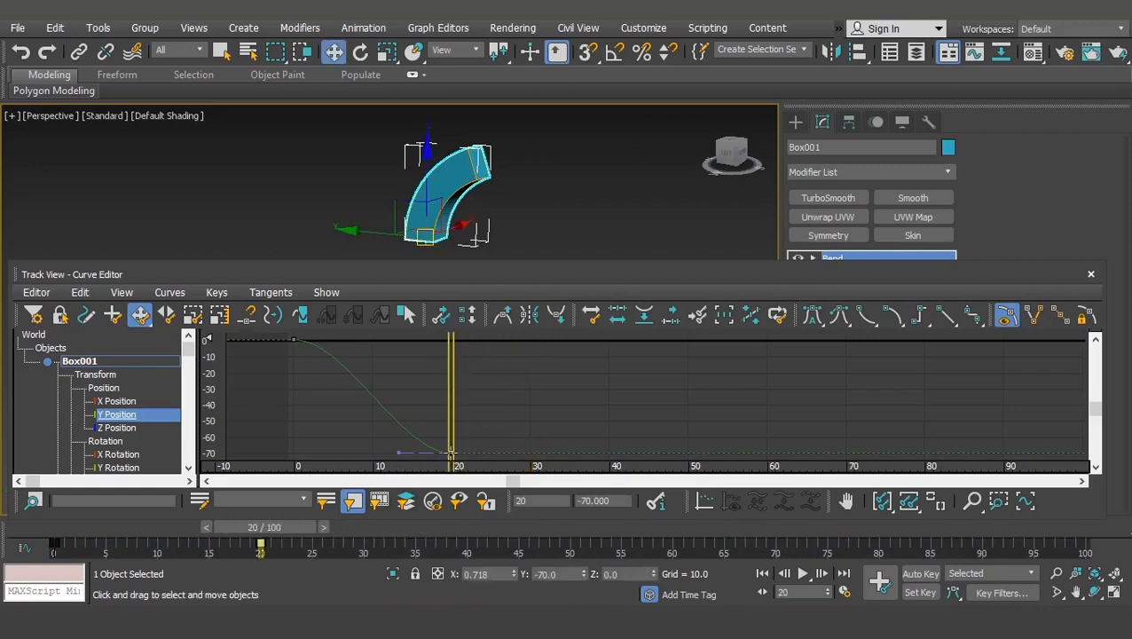
{"action": "left_click_drag", "start_coordinate": [450, 453], "coordinate": [451, 399]}
{"action": "mouse_move", "coordinate": [261, 540]}
{"action": "left_mouse_down"}
{"action": "mouse_move", "coordinate": [93, 532]}
{"action": "mouse_move", "coordinate": [256, 532]}
{"action": "left_mouse_up"}
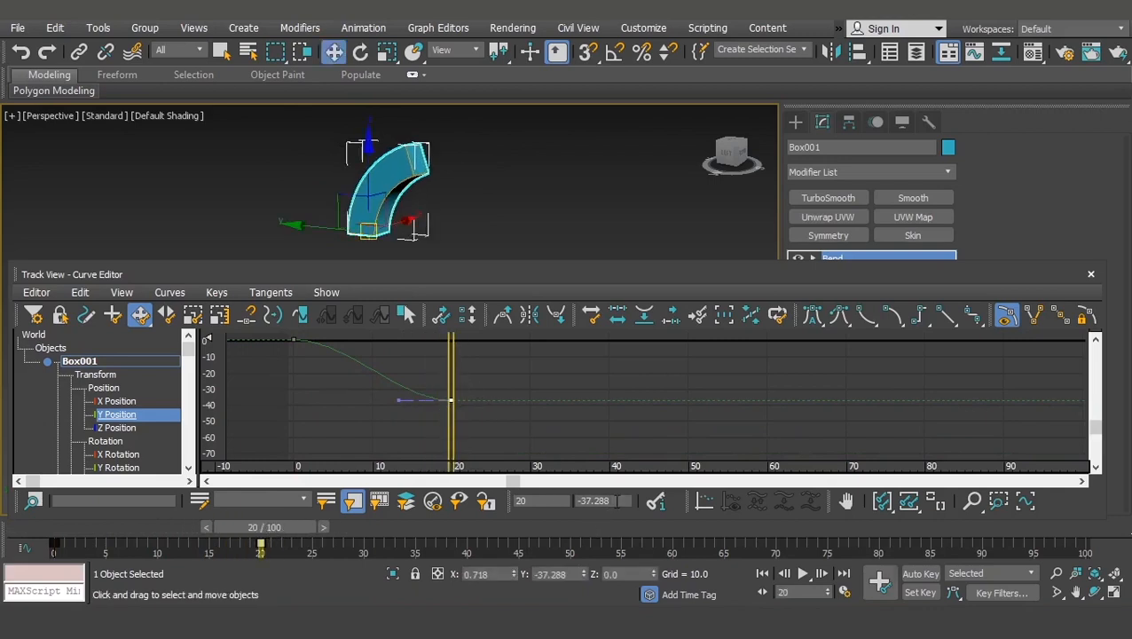
Set the value of the Y Position key at frame 20 to -50 and scrub the timeline to check the motion.
{"action": "left_click", "coordinate": [619, 501]}
{"action": "left_click", "coordinate": [543, 503]}
{"action": "left_click", "coordinate": [600, 500]}
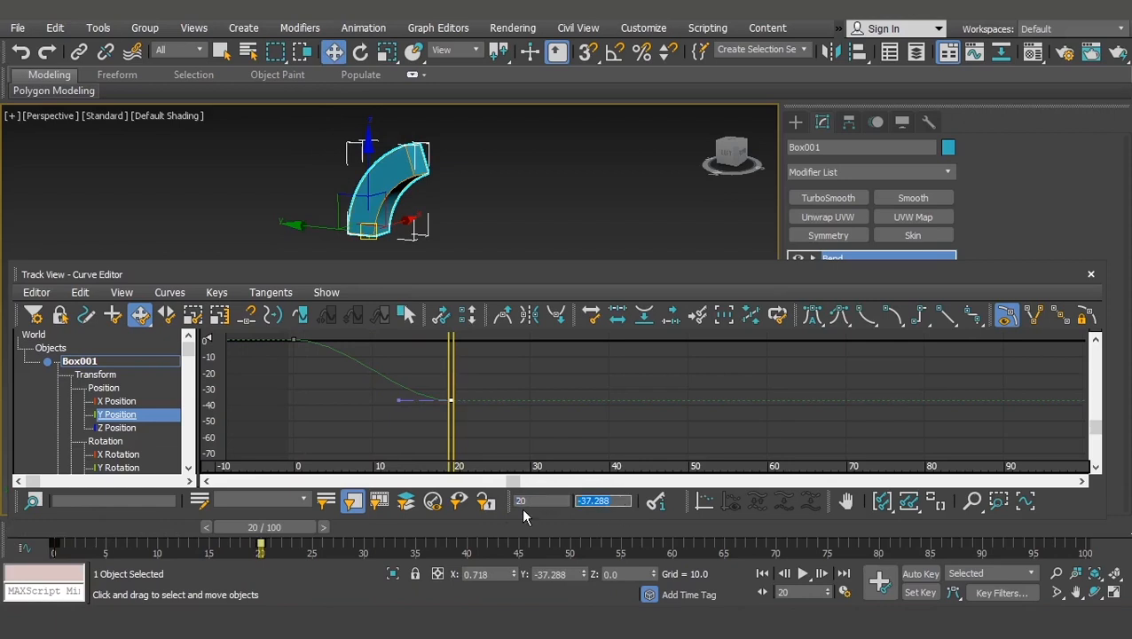
{"action": "type", "text": "-50"}
{"action": "key", "text": "Return"}
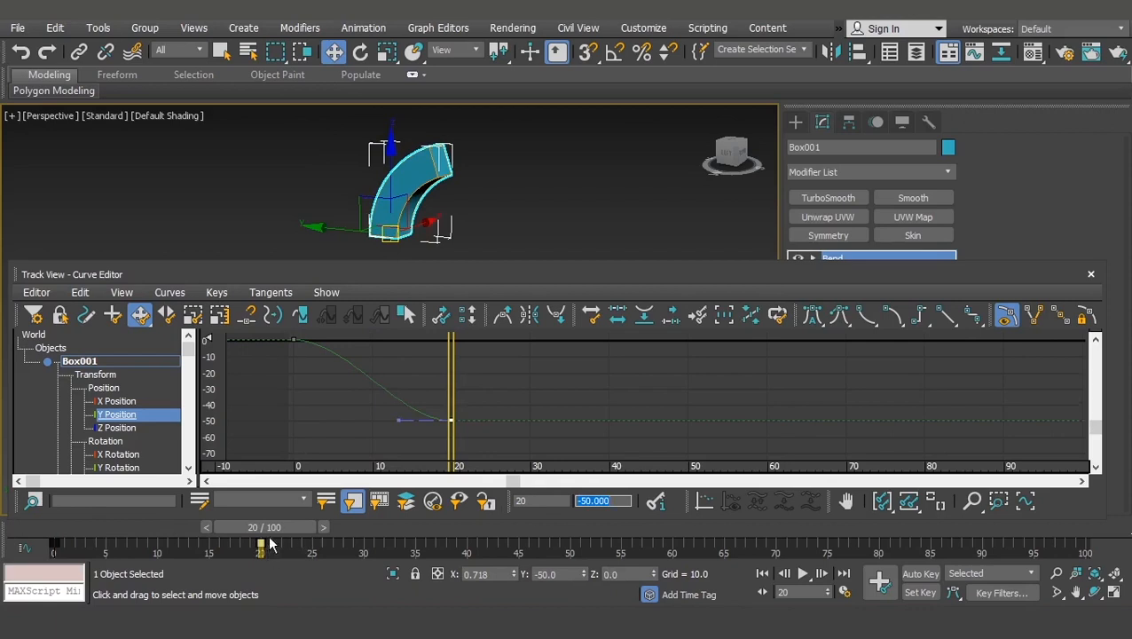
{"action": "mouse_move", "coordinate": [266, 529]}
{"action": "left_mouse_down"}
{"action": "mouse_move", "coordinate": [113, 530]}
{"action": "mouse_move", "coordinate": [293, 540]}
{"action": "mouse_move", "coordinate": [270, 541]}
{"action": "left_mouse_up"}
{"action": "key", "text": "w"}
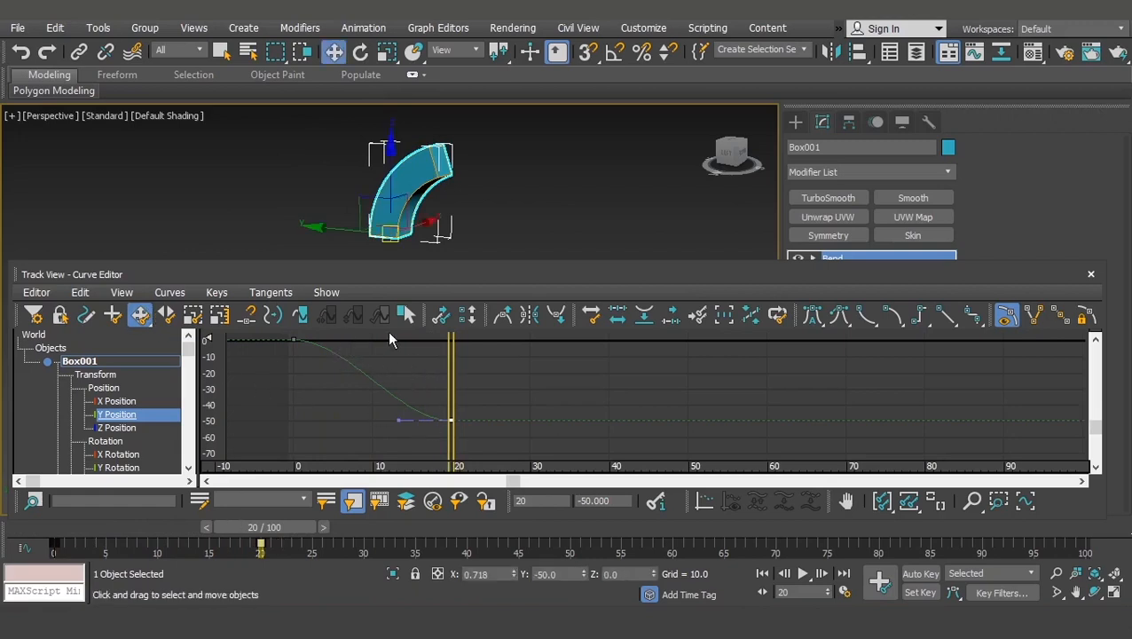
Try copying the Y Position key at frame 0 to frame 40, scrub through the motion and delete the copied key.
{"action": "left_click", "coordinate": [298, 346]}
{"action": "left_click_drag", "start_coordinate": [294, 340], "coordinate": [610, 340], "text": "shift"}
{"action": "left_click_drag", "start_coordinate": [300, 527], "coordinate": [278, 557]}
{"action": "key", "text": "w"}
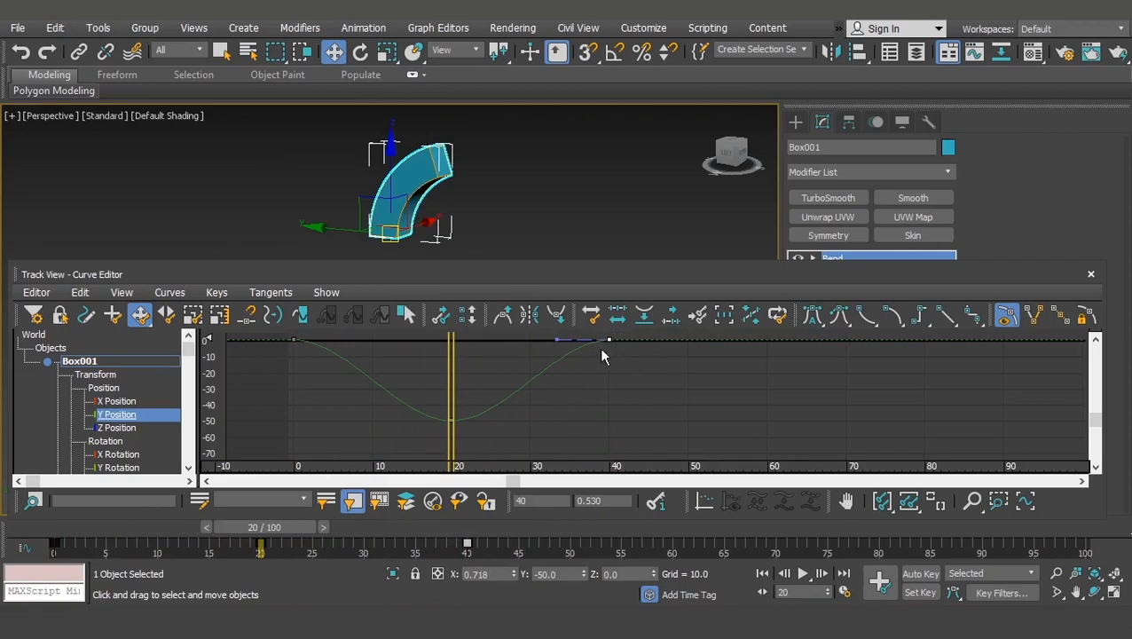
{"action": "key", "text": "Delete"}
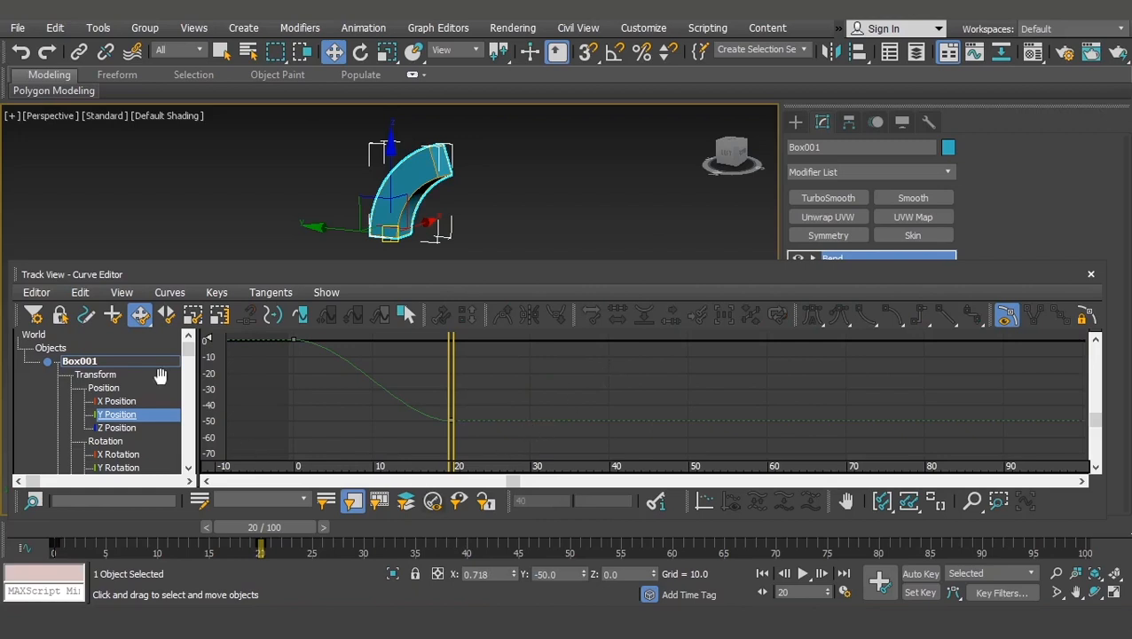
Show the Bend modifier's Angle track and bring its whole curve into view.
{"action": "left_click_drag", "start_coordinate": [188, 355], "coordinate": [178, 423]}
{"action": "left_click", "coordinate": [117, 413]}
{"action": "left_click", "coordinate": [113, 401]}
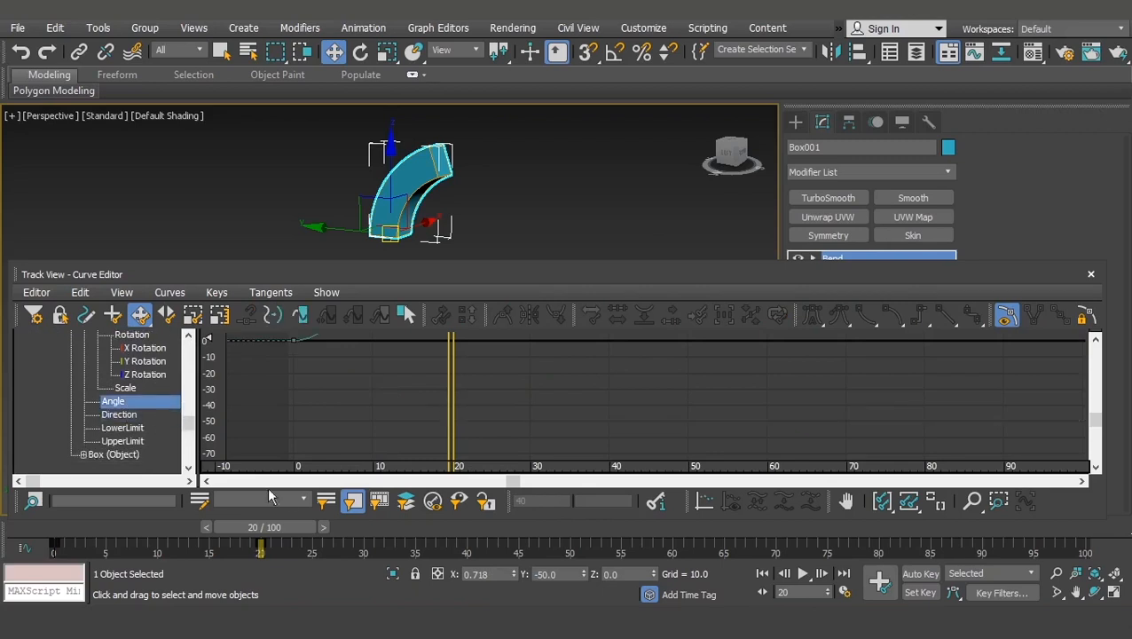
{"action": "mouse_move", "coordinate": [278, 527]}
{"action": "left_mouse_down"}
{"action": "mouse_move", "coordinate": [44, 527]}
{"action": "mouse_move", "coordinate": [278, 527]}
{"action": "left_mouse_up"}
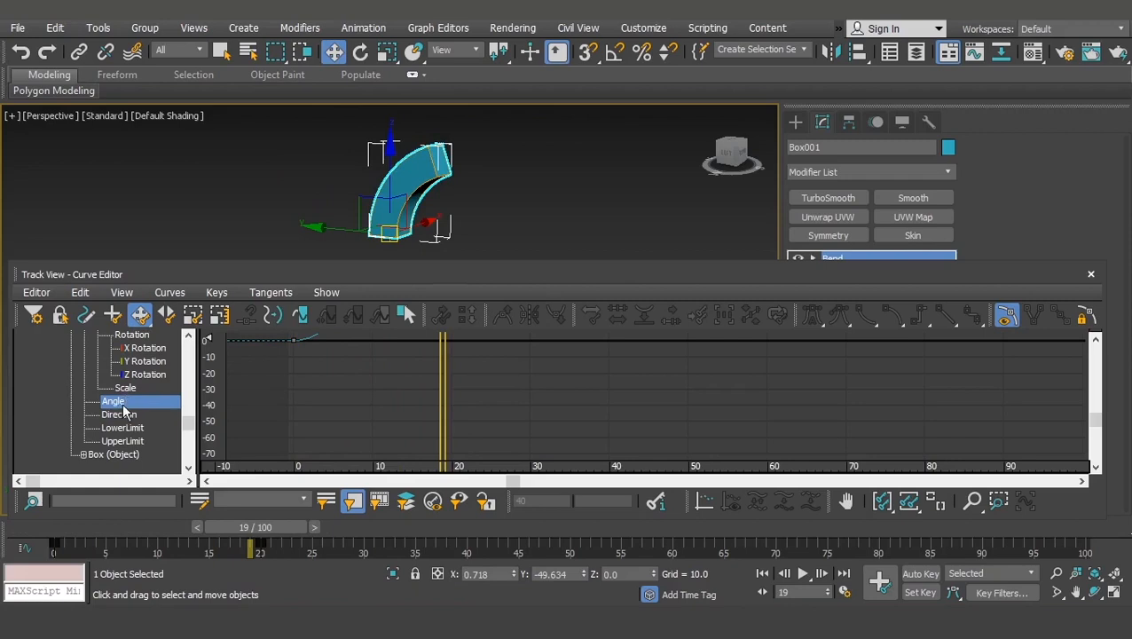
{"action": "middle_click_drag", "start_coordinate": [394, 427], "coordinate": [405, 495]}
{"action": "middle_click_drag", "start_coordinate": [473, 361], "coordinate": [471, 411]}
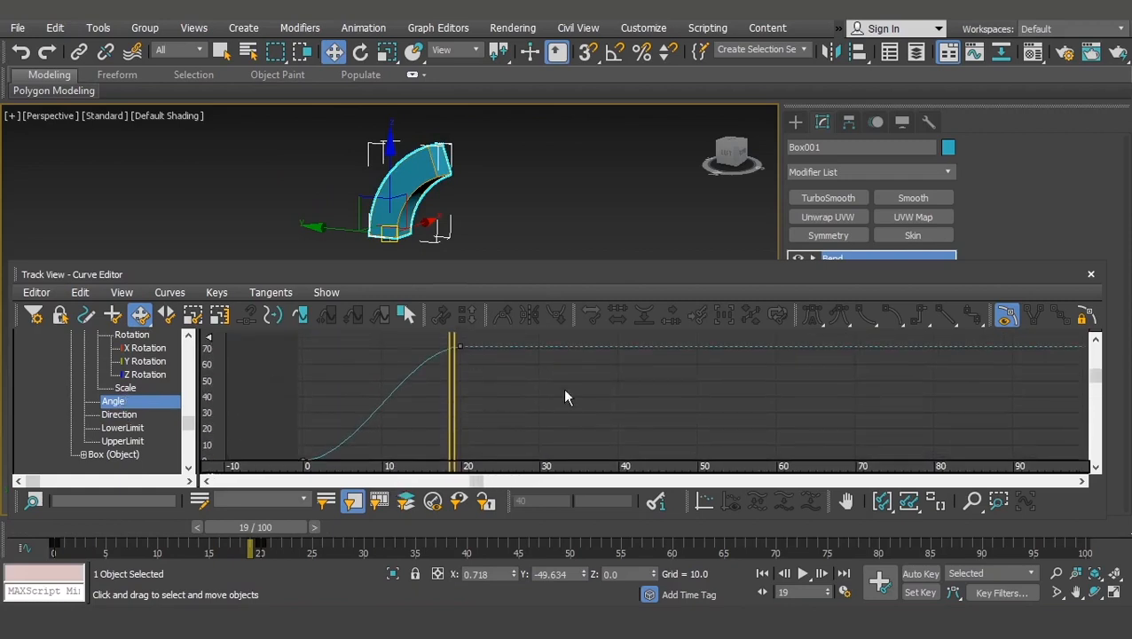
Try deleting both Angle keys, at frames 0 and 20, return to frame 0 and undo the deletion.
{"action": "left_click_drag", "start_coordinate": [279, 459], "coordinate": [525, 340]}
{"action": "middle_click_drag", "start_coordinate": [571, 375], "coordinate": [569, 372]}
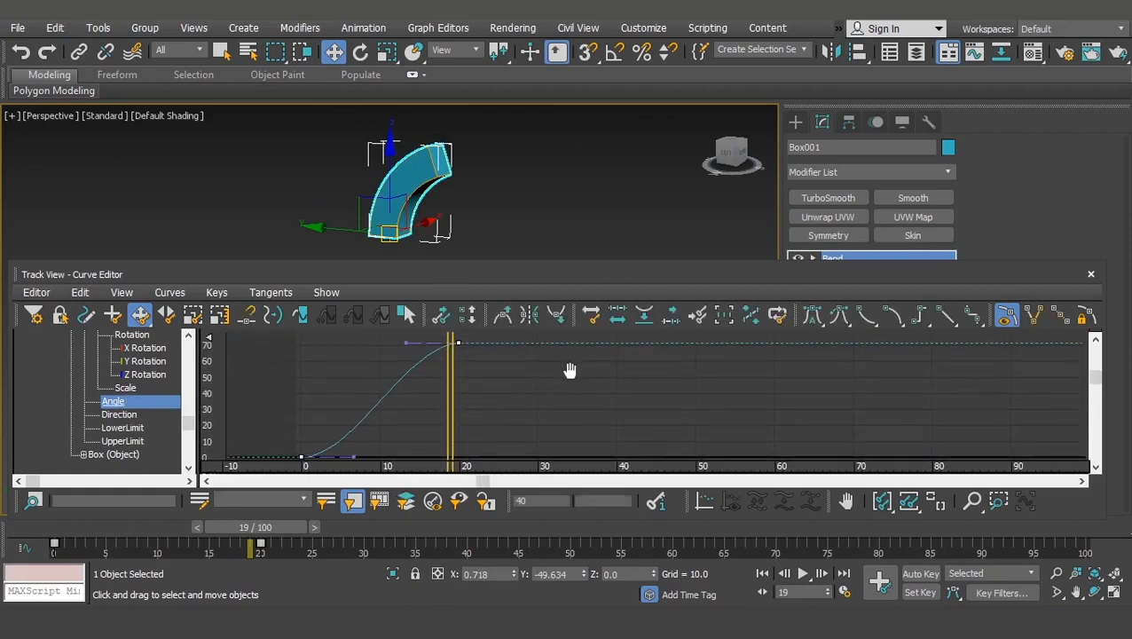
{"action": "key", "text": "Delete"}
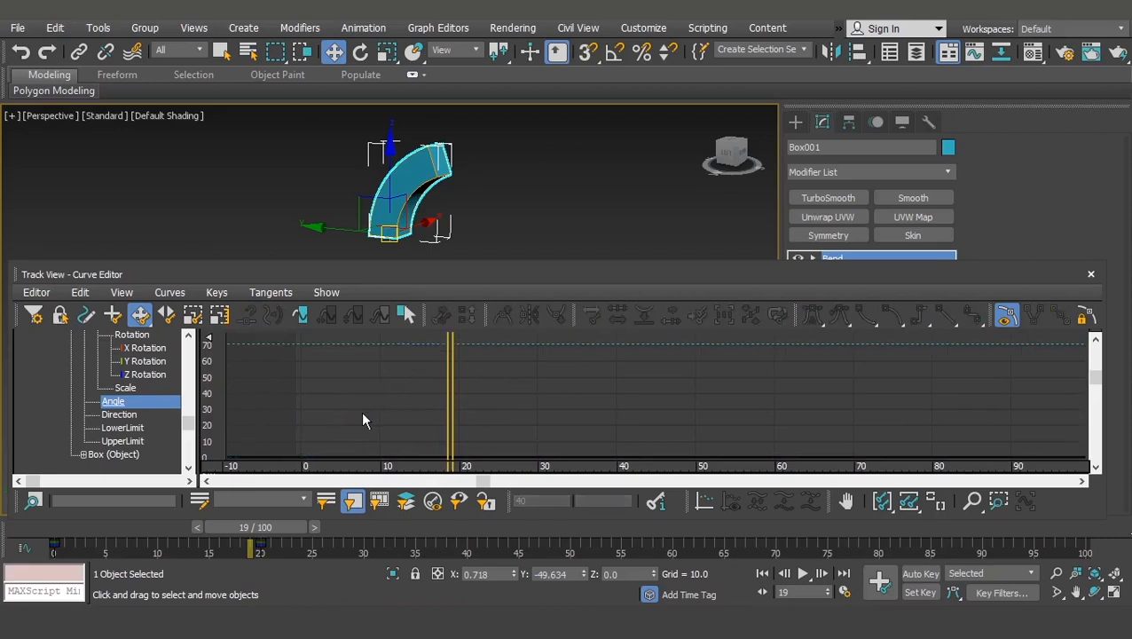
{"action": "left_click_drag", "start_coordinate": [258, 527], "coordinate": [39, 526]}
{"action": "key", "text": "ctrl+z"}
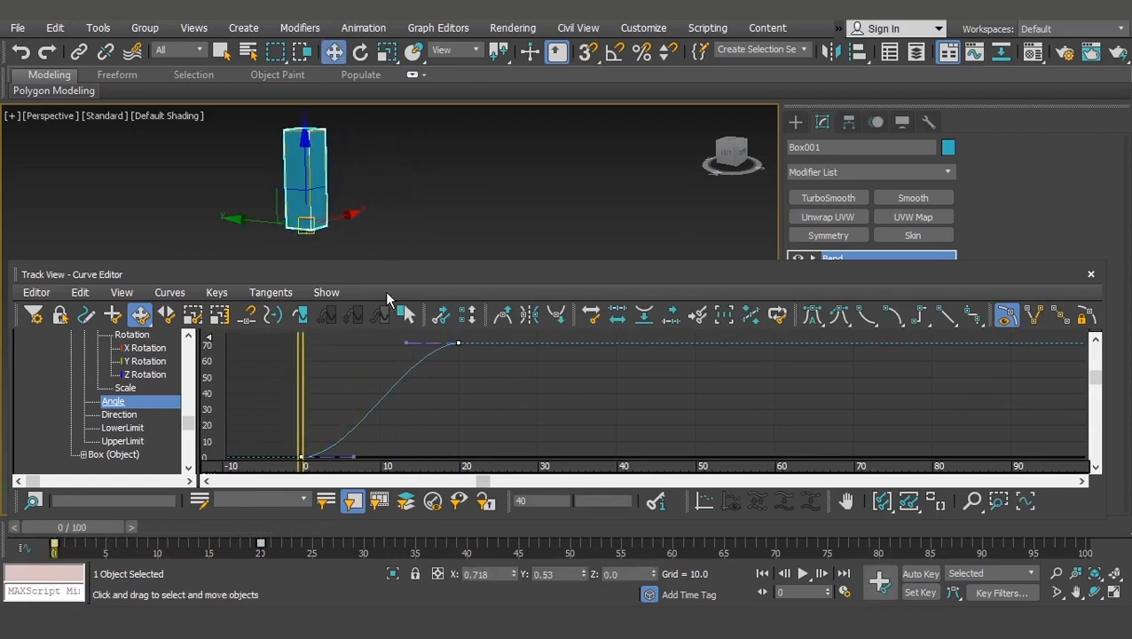
Delete the pair of Angle keys once more, scrub the timeline to check the bend and restore the keys.
{"action": "middle_click_drag", "start_coordinate": [441, 404], "coordinate": [441, 397]}
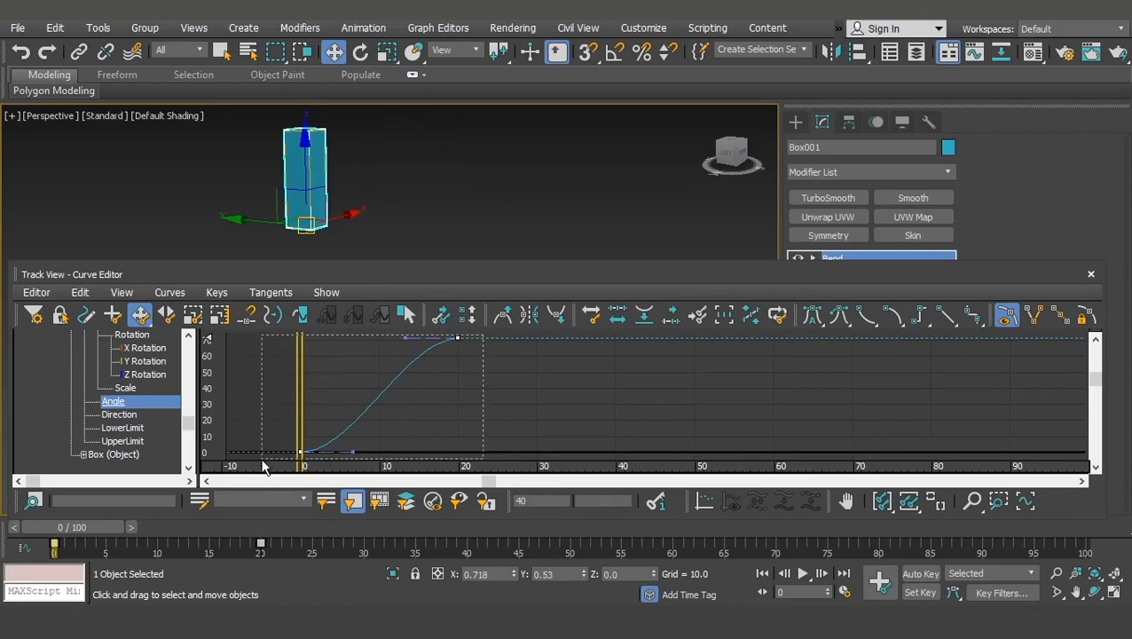
{"action": "key", "text": "Delete"}
{"action": "left_click_drag", "start_coordinate": [88, 530], "coordinate": [51, 539]}
{"action": "key", "text": "w"}
{"action": "key", "text": "ctrl+z"}
{"action": "left_click_drag", "start_coordinate": [96, 532], "coordinate": [49, 536]}
Return to Box001's Y Position curve and select its keys at frames 20 and 0 in turn to inspect them.
{"action": "left_click_drag", "start_coordinate": [188, 424], "coordinate": [189, 351]}
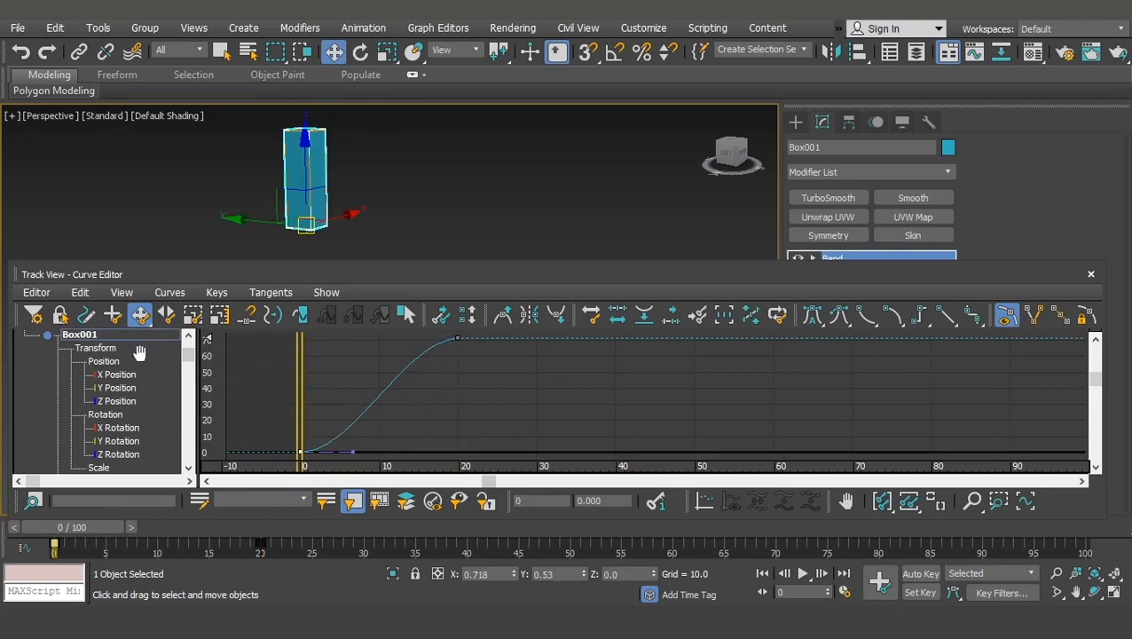
{"action": "left_click", "coordinate": [119, 389]}
{"action": "middle_click_drag", "start_coordinate": [395, 433], "coordinate": [415, 346]}
{"action": "left_click_drag", "start_coordinate": [272, 398], "coordinate": [273, 396]}
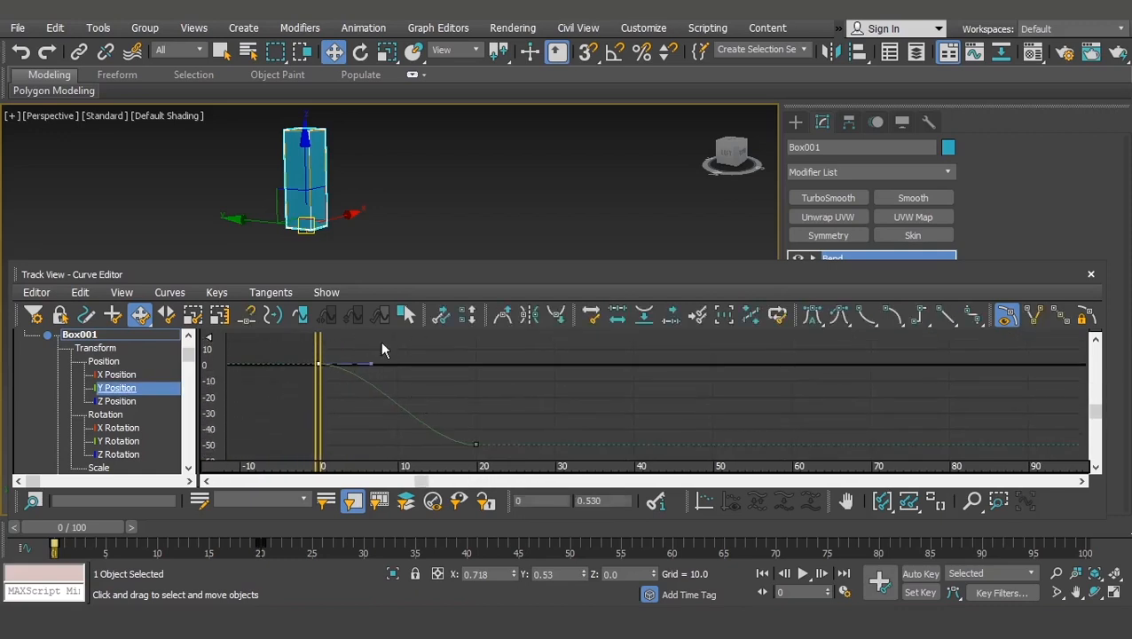
{"action": "left_click", "coordinate": [476, 443]}
{"action": "left_click", "coordinate": [319, 364]}
Try raising the tangent handle of the Y Position key at frame 20 and undo the change.
{"action": "left_click_drag", "start_coordinate": [458, 470], "coordinate": [460, 469]}
{"action": "middle_click_drag", "start_coordinate": [432, 391], "coordinate": [413, 381]}
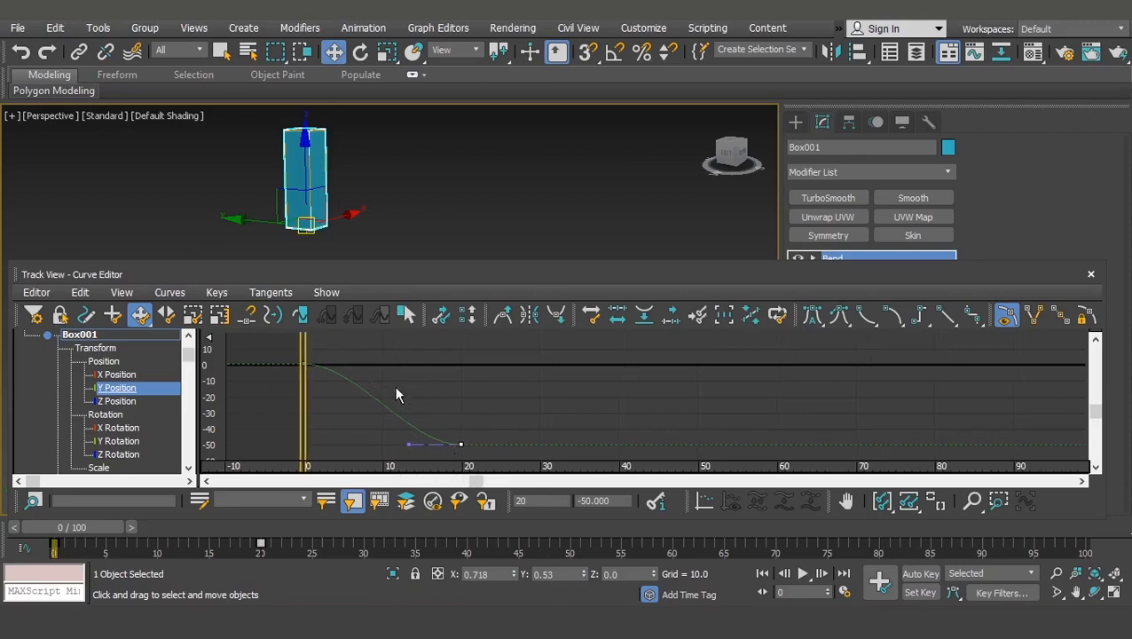
{"action": "left_click_drag", "start_coordinate": [408, 445], "coordinate": [418, 389]}
{"action": "key", "text": "ctrl+z"}
Clone Box001 about 65 units along the X axis as a single independent copy and select the new box.
{"action": "left_click_drag", "start_coordinate": [344, 214], "coordinate": [405, 189], "text": "shift"}
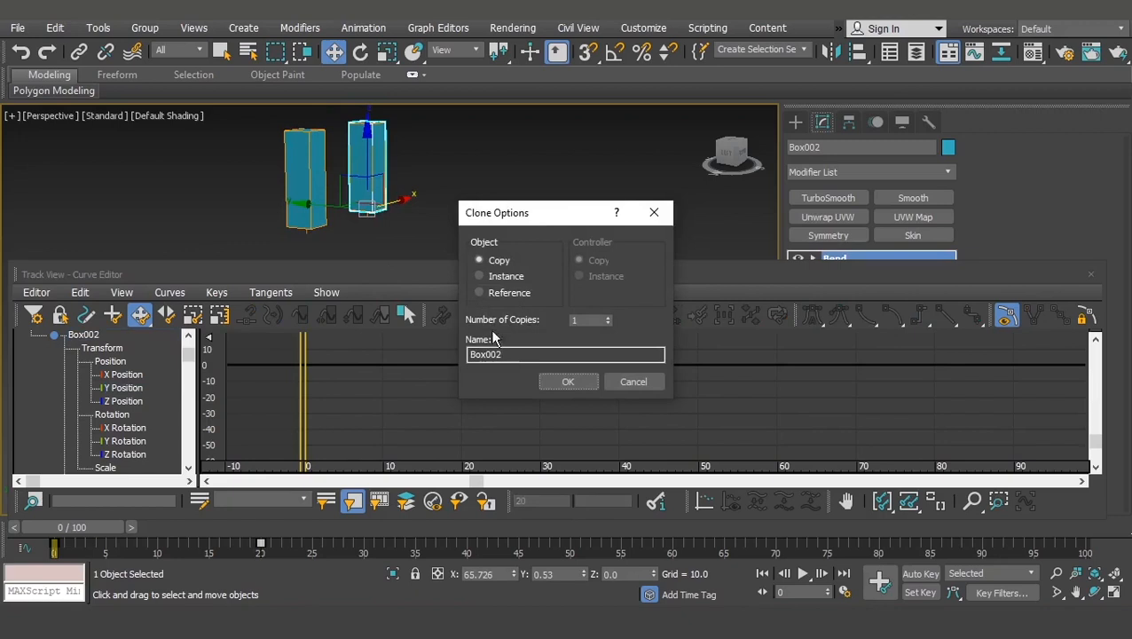
{"action": "left_click", "coordinate": [561, 380]}
{"action": "mouse_move", "coordinate": [81, 529]}
{"action": "left_mouse_down"}
{"action": "mouse_move", "coordinate": [317, 527]}
{"action": "mouse_move", "coordinate": [18, 514]}
{"action": "left_mouse_up"}
{"action": "left_click", "coordinate": [453, 170]}
{"action": "left_click", "coordinate": [368, 172]}
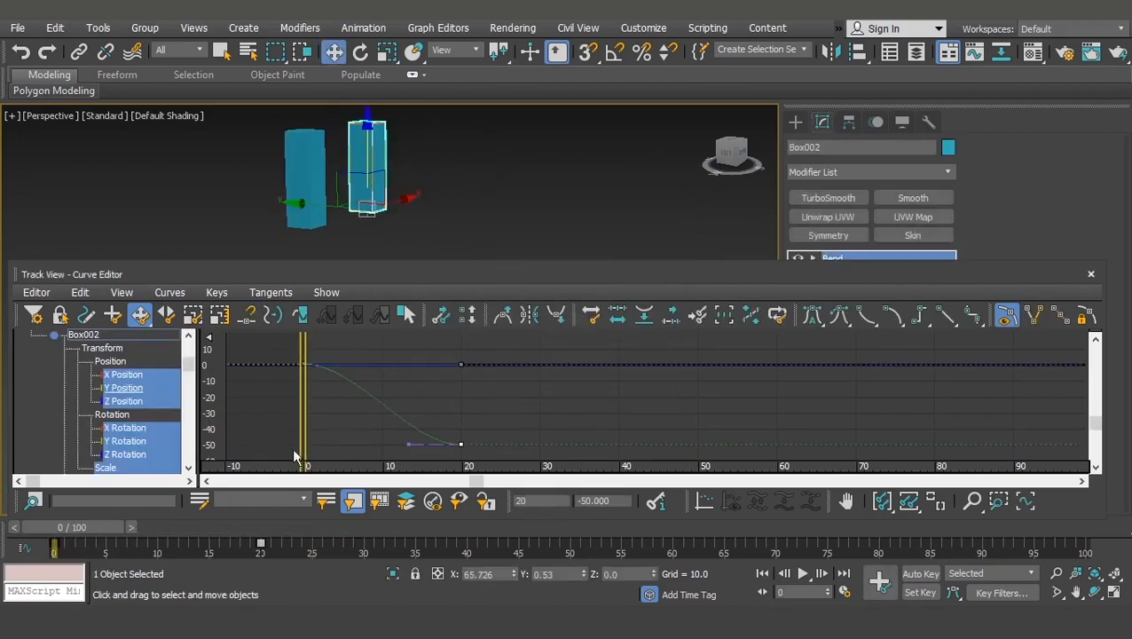
On the copied box's Y Position curve, pull the frame 0 key's tangent handle downward for a steep start.
{"action": "left_click", "coordinate": [133, 390]}
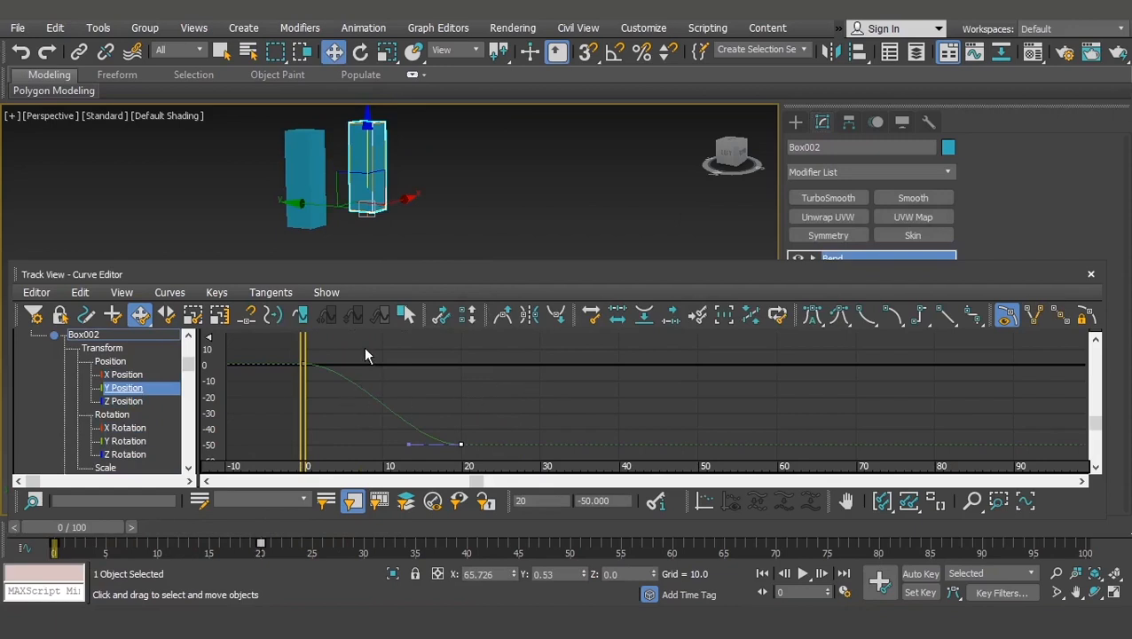
{"action": "left_click_drag", "start_coordinate": [260, 396], "coordinate": [263, 392]}
{"action": "left_click_drag", "start_coordinate": [356, 363], "coordinate": [344, 413]}
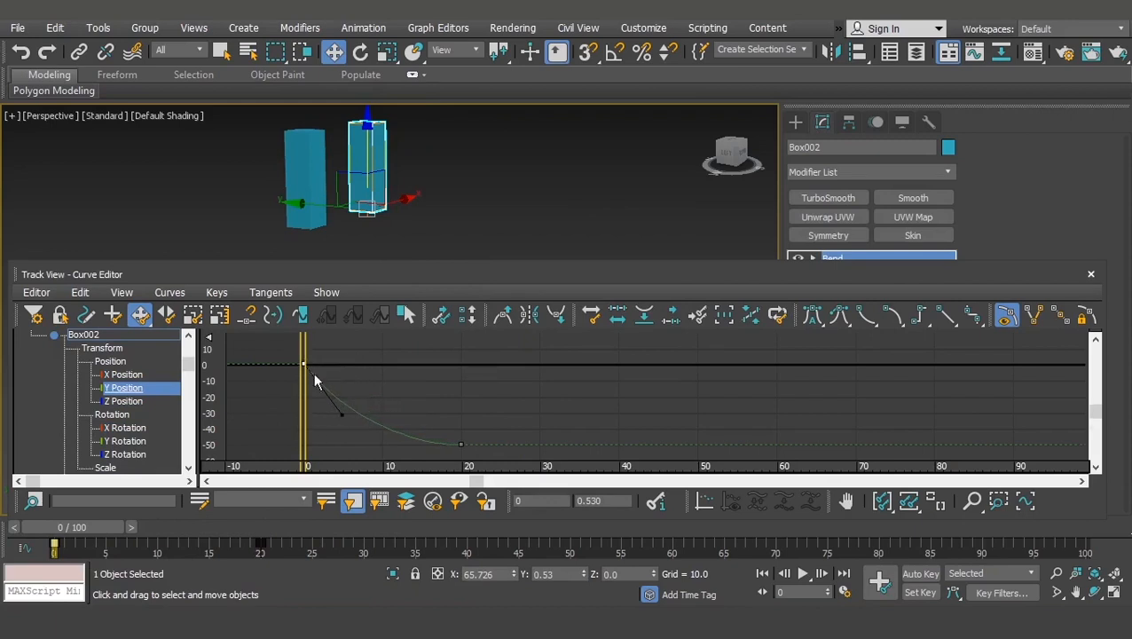
Go to frame 10, select Box001 to compare its Y coordinate with the copy's, and return to frame 0.
{"action": "left_click_drag", "start_coordinate": [81, 529], "coordinate": [184, 525]}
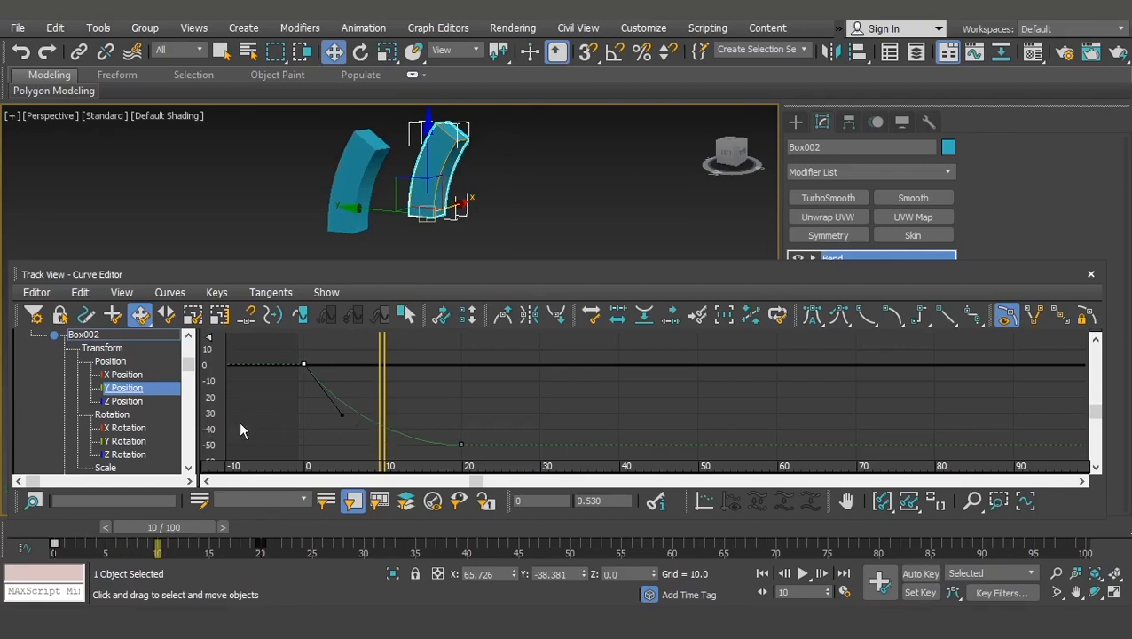
{"action": "left_click", "coordinate": [364, 162]}
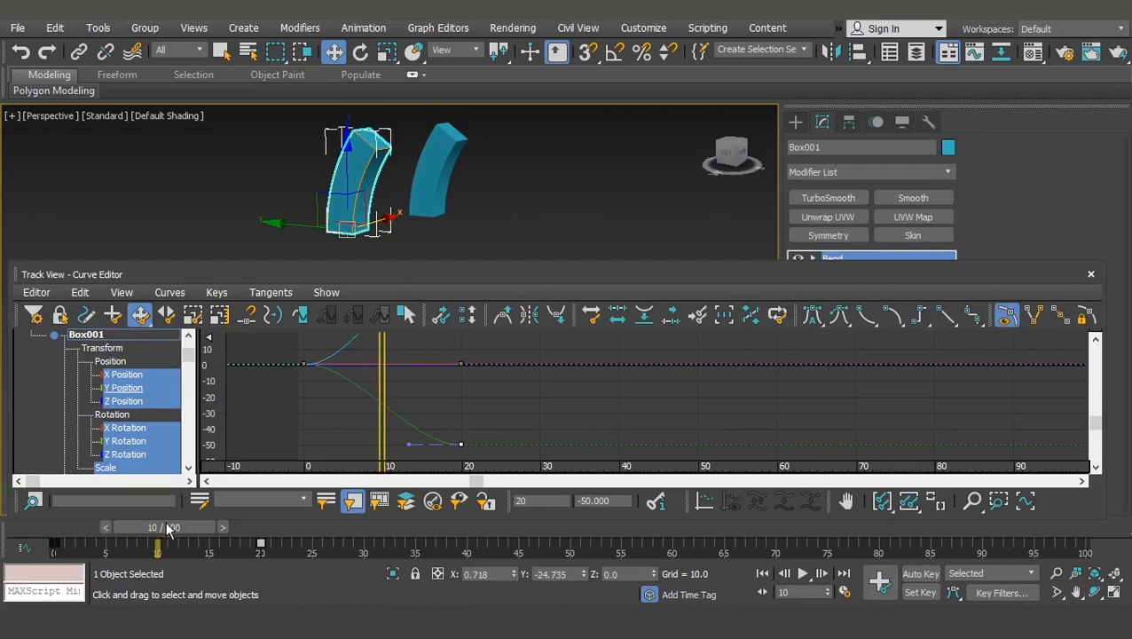
{"action": "left_click_drag", "start_coordinate": [159, 543], "coordinate": [55, 543]}
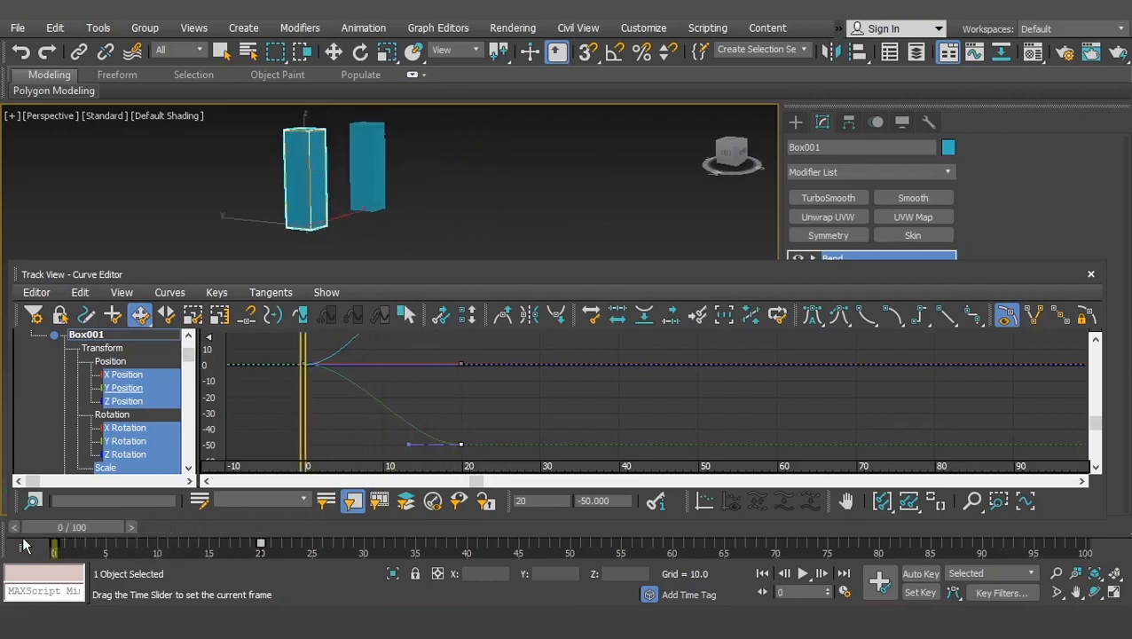
Reshape the copied box's Y Position curve by raising the frame 0 key's tangent handle above zero and steepening the frame 20 key's handle.
{"action": "left_click", "coordinate": [354, 151]}
{"action": "mouse_move", "coordinate": [88, 528]}
{"action": "left_mouse_down"}
{"action": "mouse_move", "coordinate": [113, 529]}
{"action": "mouse_move", "coordinate": [88, 529]}
{"action": "left_mouse_up"}
{"action": "left_click", "coordinate": [342, 412]}
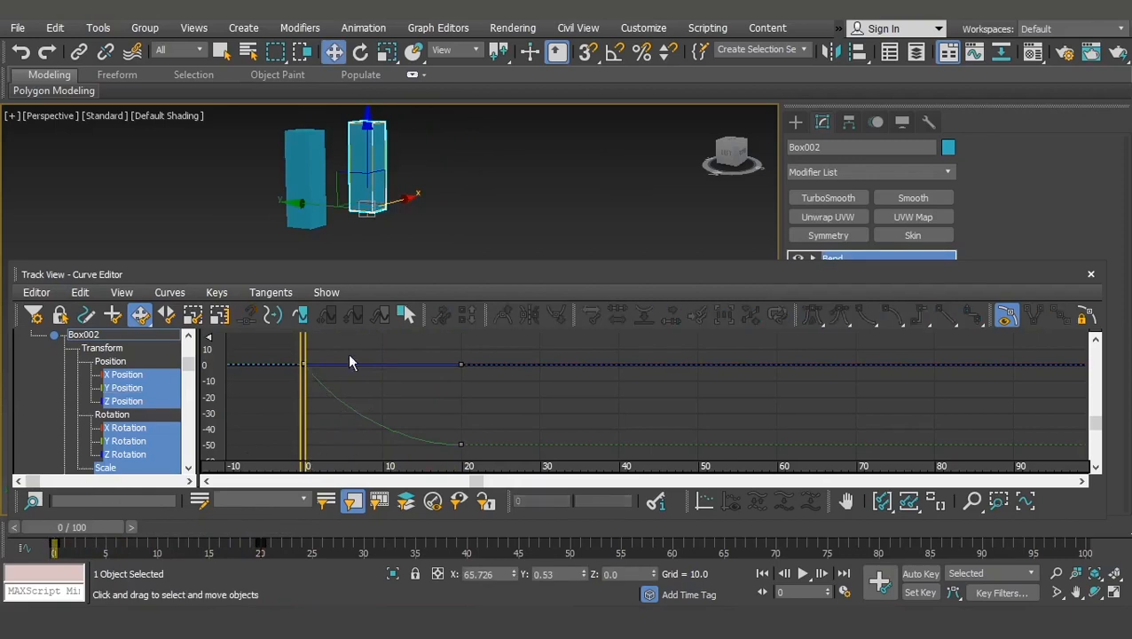
{"action": "left_click", "coordinate": [340, 414]}
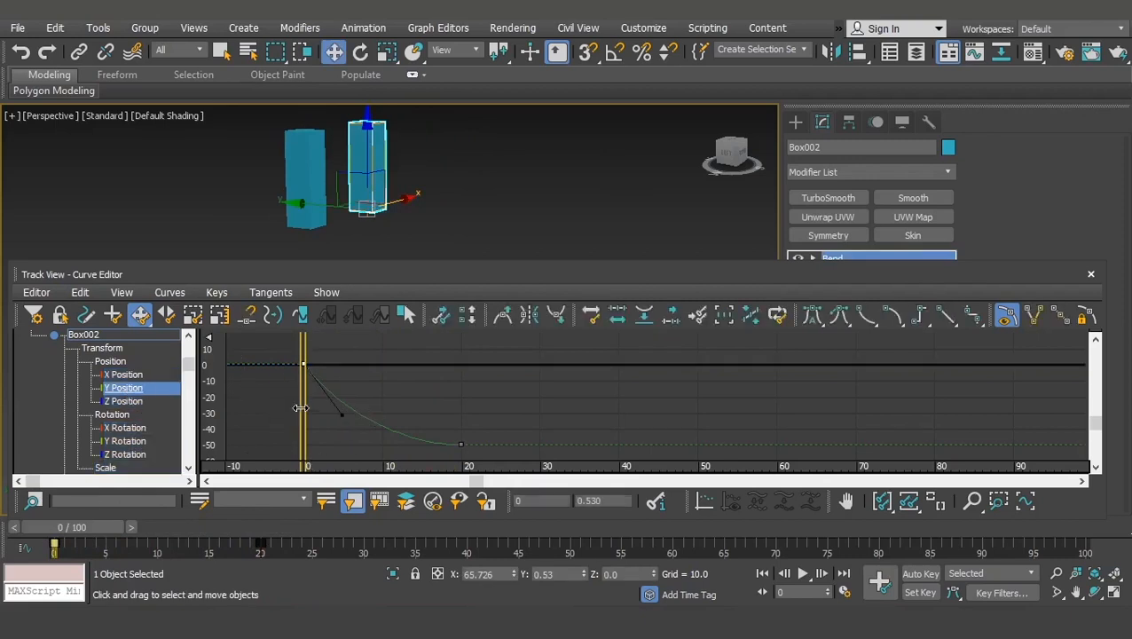
{"action": "left_click_drag", "start_coordinate": [344, 415], "coordinate": [391, 302]}
{"action": "left_click_drag", "start_coordinate": [426, 468], "coordinate": [431, 417]}
{"action": "left_click_drag", "start_coordinate": [478, 430], "coordinate": [417, 387]}
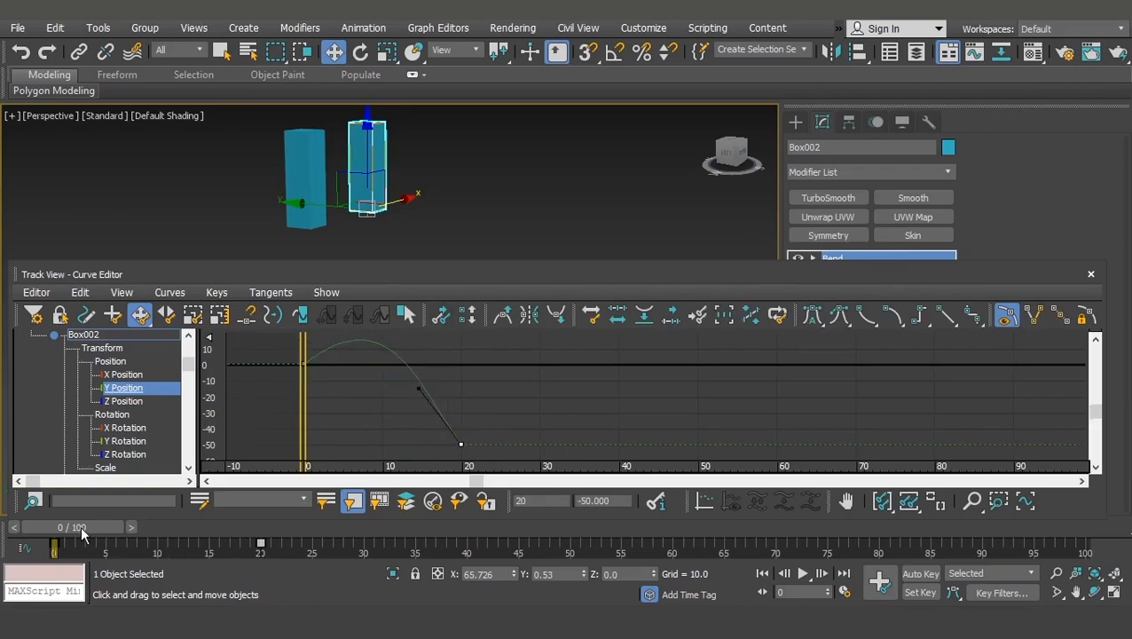
Scrub the animation to check the reshaped motion, return to frame 0 and show the copied box's Z Position track.
{"action": "left_click_drag", "start_coordinate": [80, 523], "coordinate": [250, 527]}
{"action": "key", "text": "Home"}
{"action": "key", "text": "w"}
{"action": "left_click", "coordinate": [127, 401]}
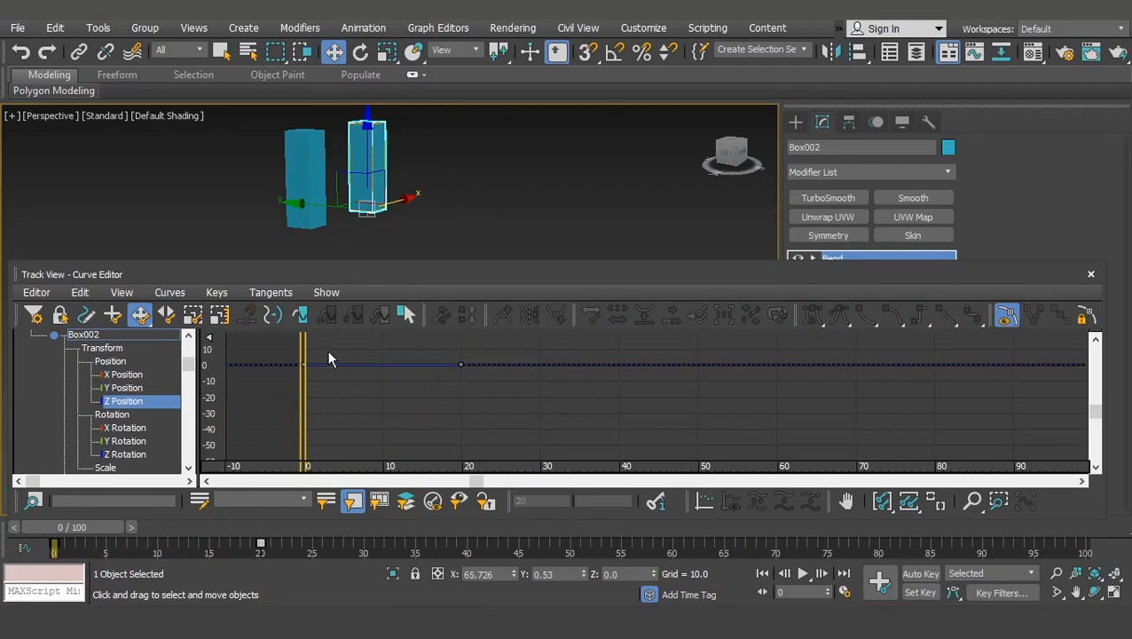
Arch the copied box's Z Position curve by raising the tangent handles of its frame 0 and frame 20 keys, and scrub to check the motion.
{"action": "left_click_drag", "start_coordinate": [327, 349], "coordinate": [290, 392]}
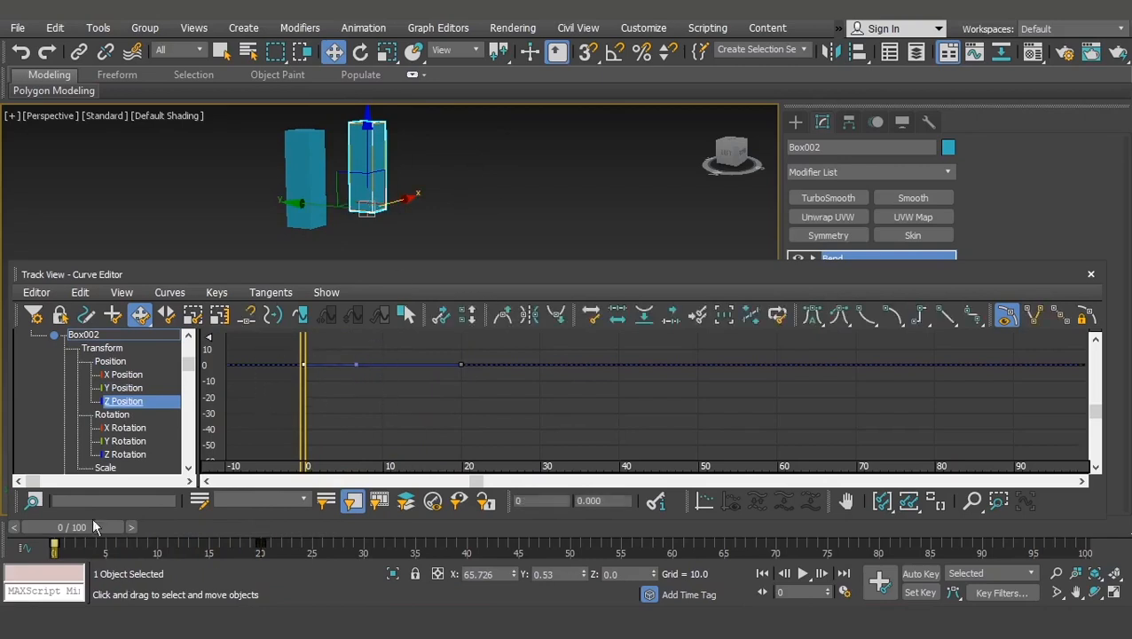
{"action": "mouse_move", "coordinate": [82, 527]}
{"action": "left_mouse_down"}
{"action": "mouse_move", "coordinate": [192, 518]}
{"action": "mouse_move", "coordinate": [73, 527]}
{"action": "left_mouse_up"}
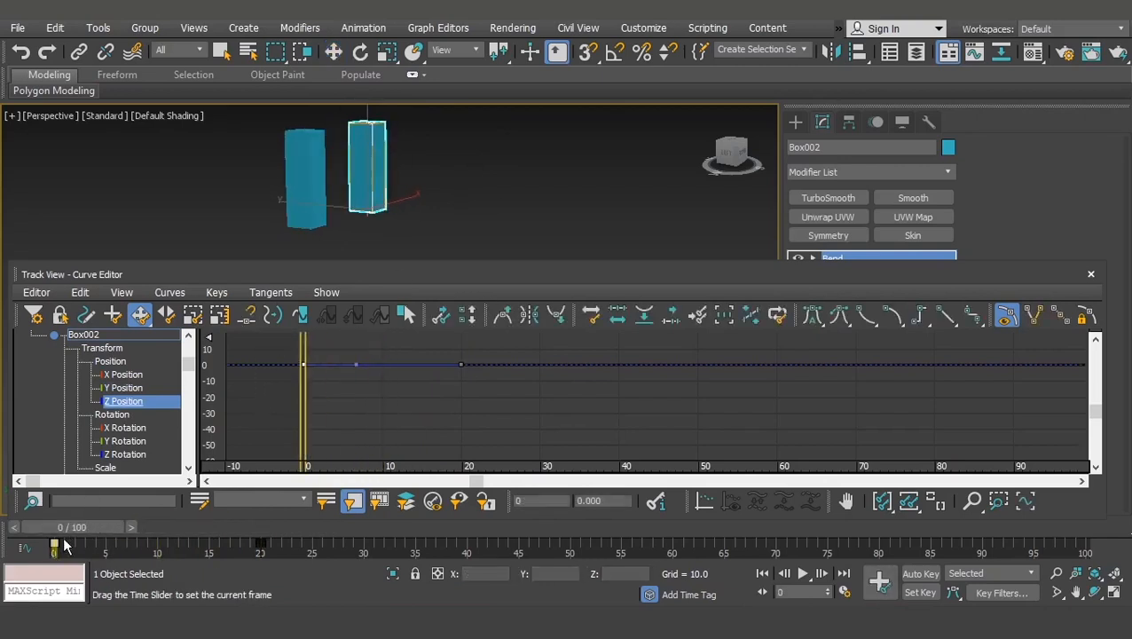
{"action": "key", "text": "w"}
{"action": "left_click_drag", "start_coordinate": [356, 366], "coordinate": [351, 330]}
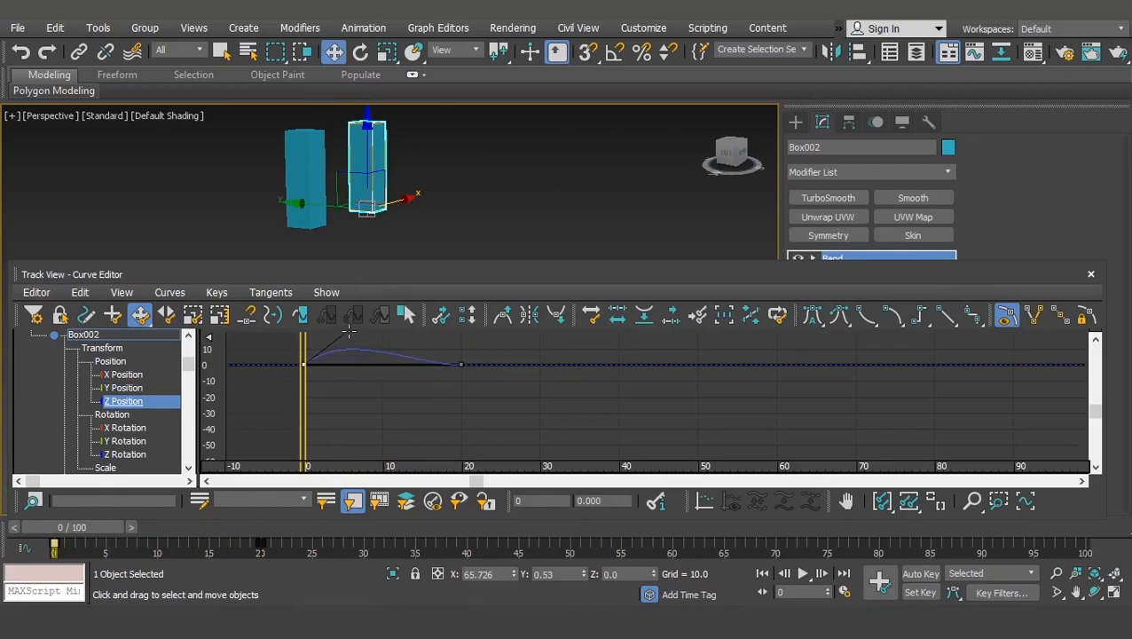
{"action": "left_click_drag", "start_coordinate": [397, 421], "coordinate": [500, 338]}
{"action": "left_click_drag", "start_coordinate": [410, 365], "coordinate": [416, 336]}
{"action": "left_click_drag", "start_coordinate": [84, 532], "coordinate": [53, 549]}
{"action": "key", "text": "w"}
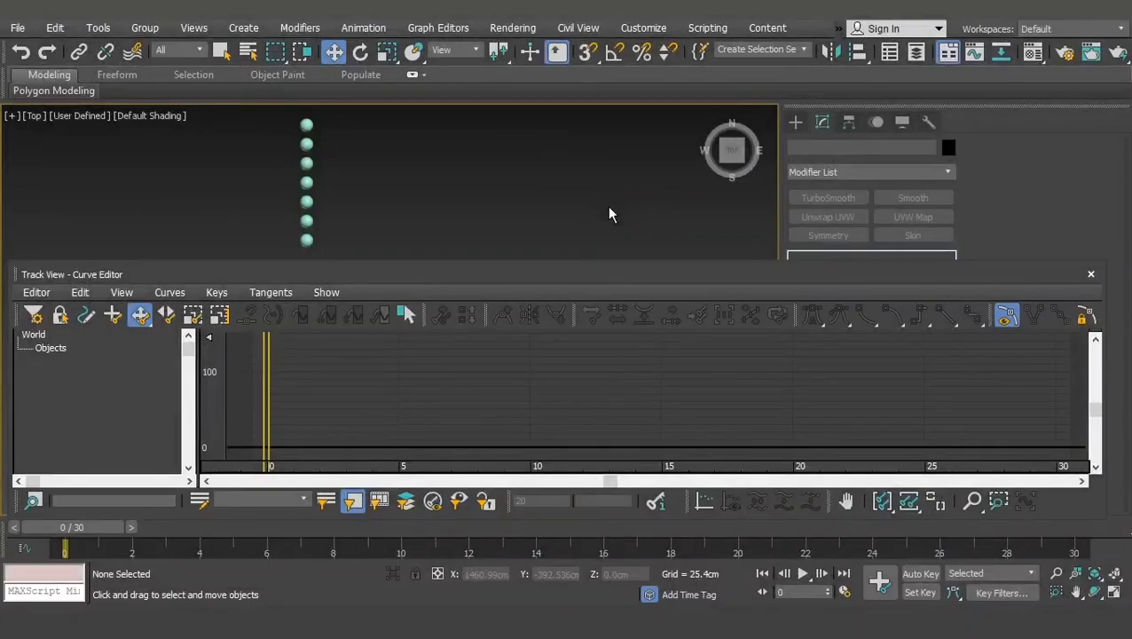
Select Sphere001, scrub its animation, and examine the frame 10 key's tangent handles on its X Position curve.
{"action": "left_click", "coordinate": [306, 124]}
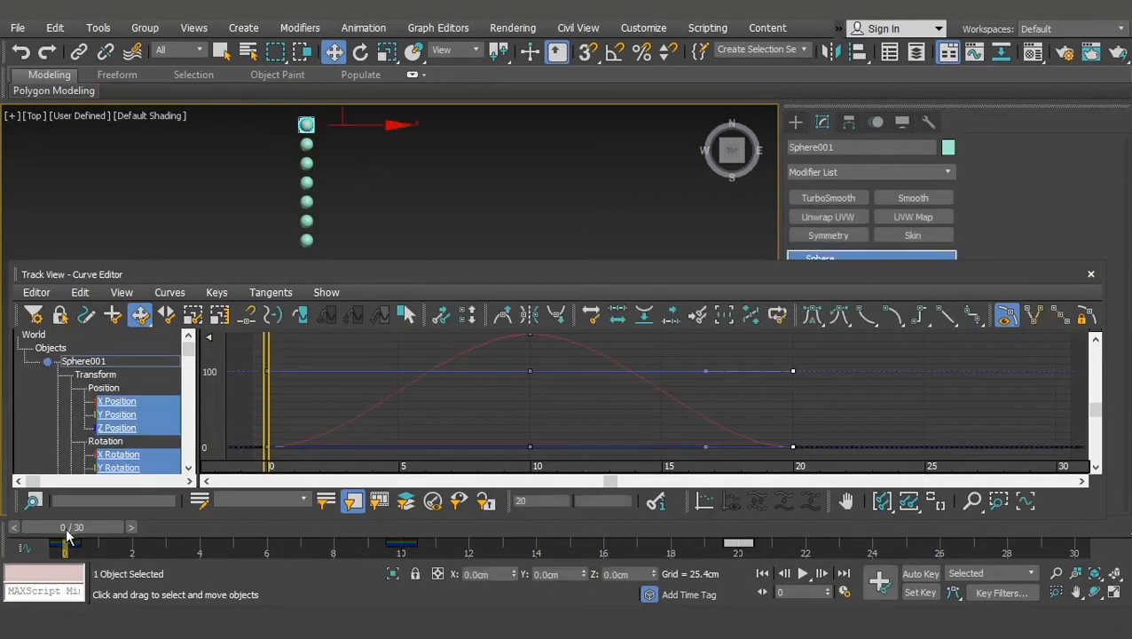
{"action": "mouse_move", "coordinate": [66, 527]}
{"action": "left_mouse_down"}
{"action": "mouse_move", "coordinate": [730, 530]}
{"action": "mouse_move", "coordinate": [35, 530]}
{"action": "mouse_move", "coordinate": [741, 530]}
{"action": "mouse_move", "coordinate": [0, 531]}
{"action": "mouse_move", "coordinate": [729, 525]}
{"action": "mouse_move", "coordinate": [53, 525]}
{"action": "left_mouse_up"}
{"action": "key", "text": "w"}
{"action": "left_click", "coordinate": [116, 402]}
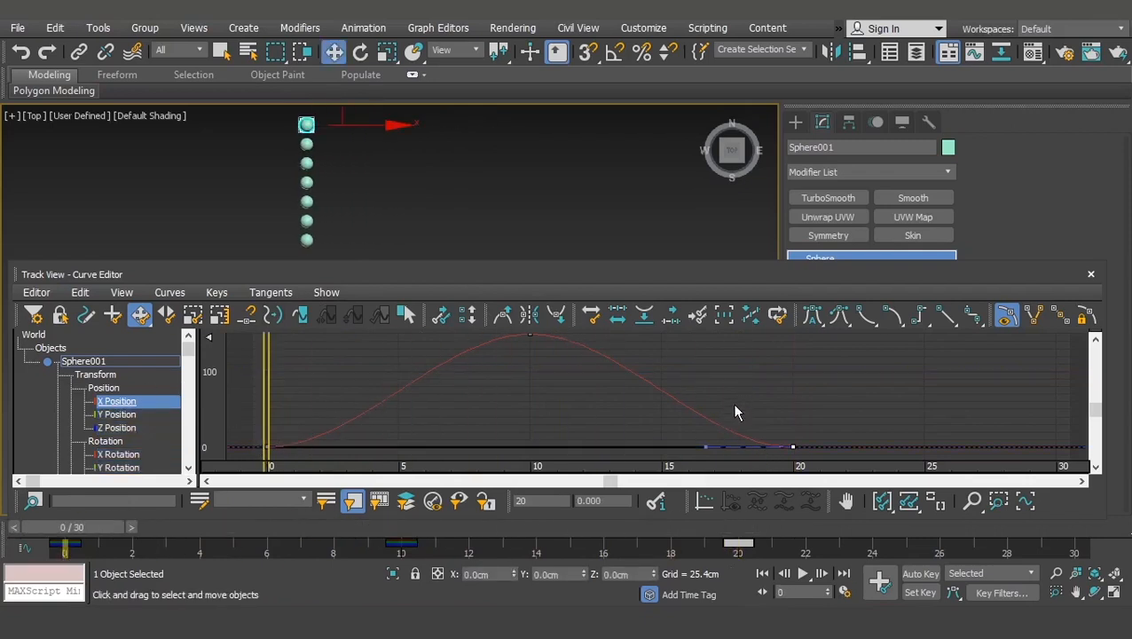
{"action": "middle_click_drag", "start_coordinate": [606, 410], "coordinate": [610, 414]}
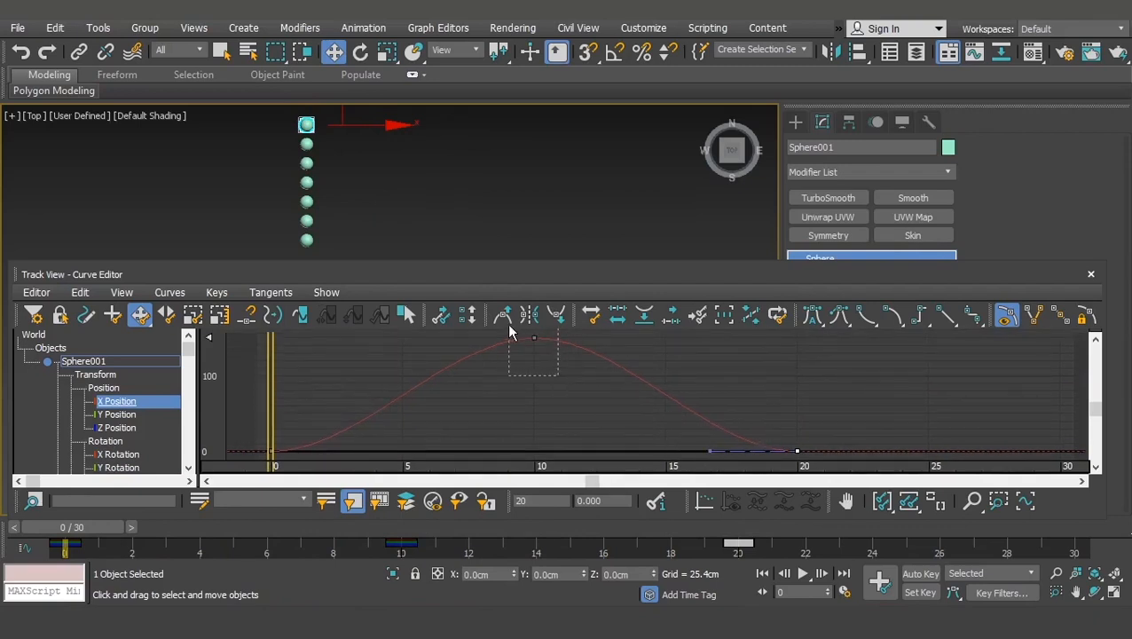
{"action": "left_click_drag", "start_coordinate": [510, 331], "coordinate": [508, 333]}
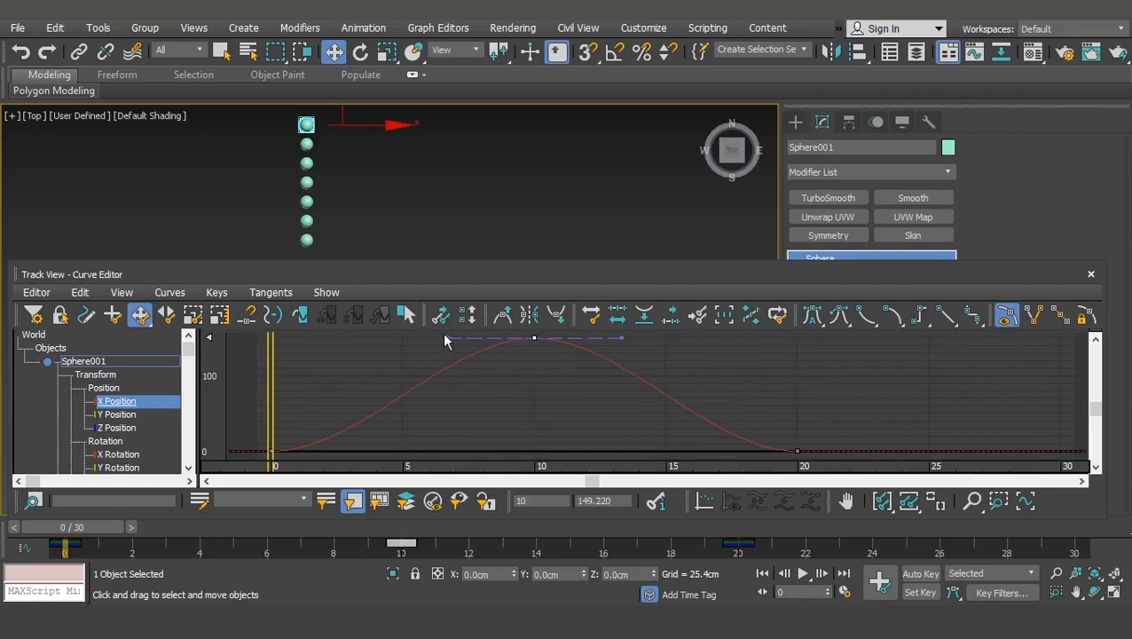
{"action": "left_click_drag", "start_coordinate": [448, 339], "coordinate": [422, 349]}
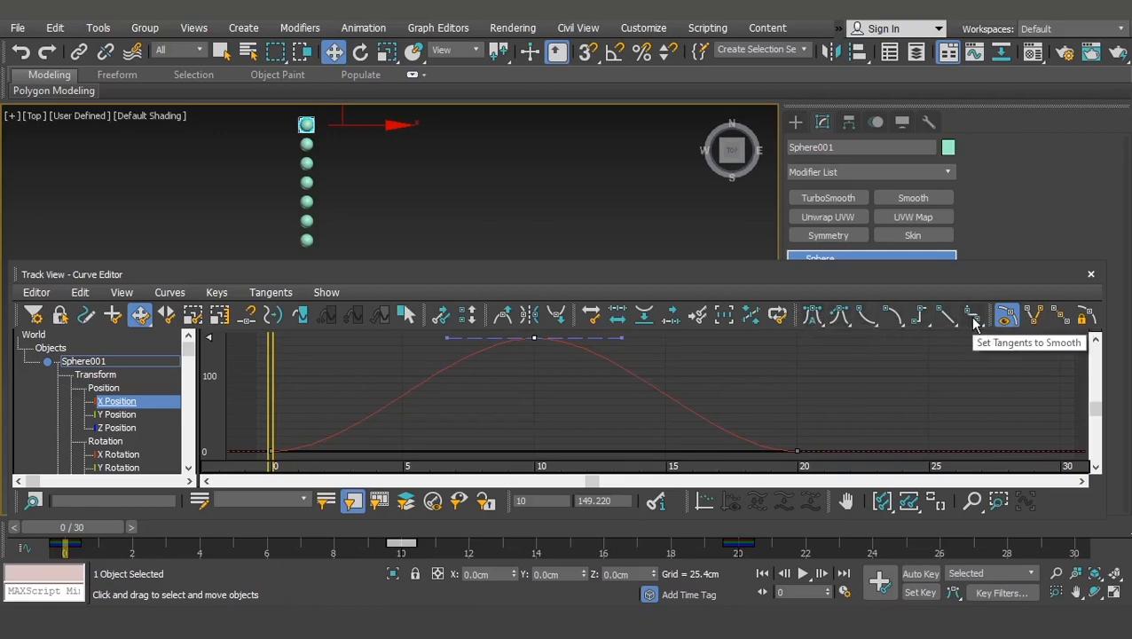
Select all seven spheres to view their curves together, and clear the selection.
{"action": "left_click", "coordinate": [363, 192]}
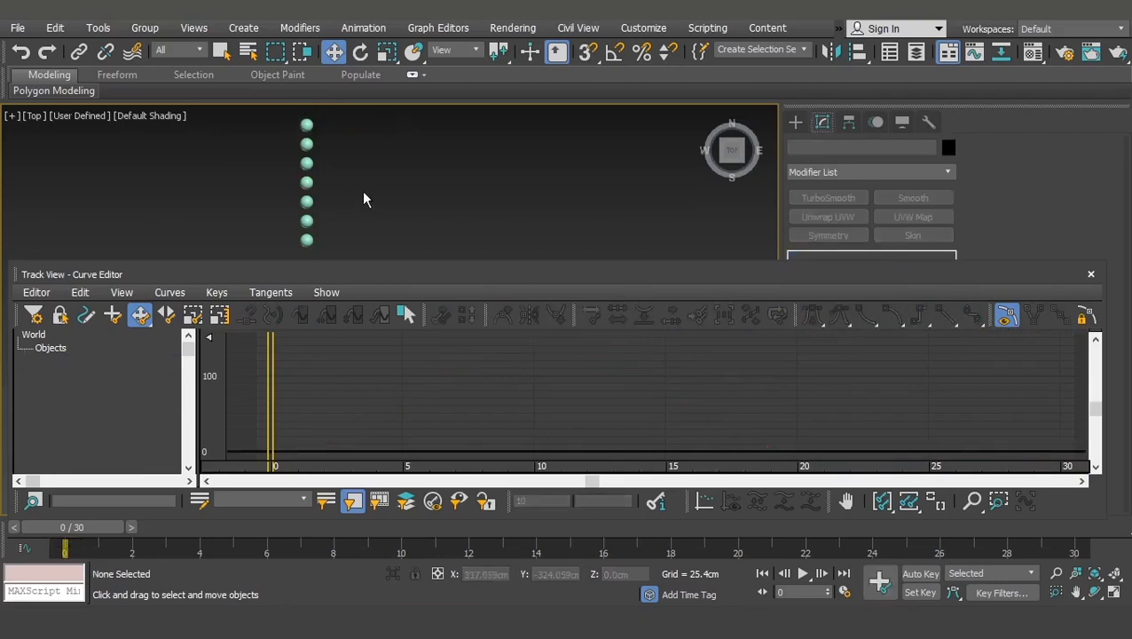
{"action": "left_click_drag", "start_coordinate": [344, 122], "coordinate": [274, 255]}
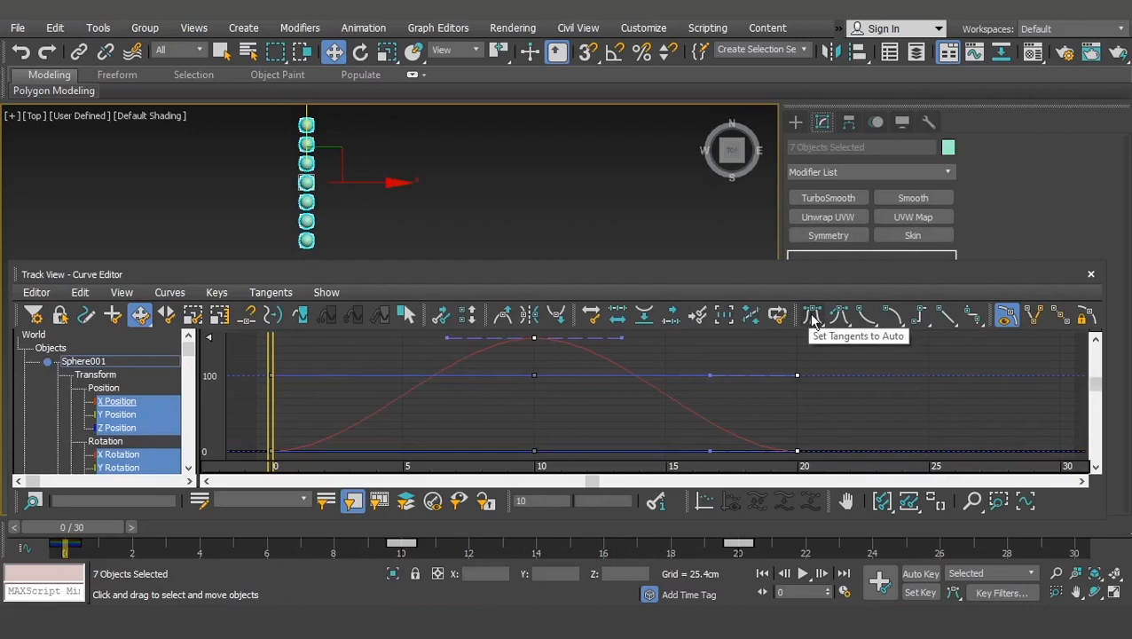
{"action": "left_click", "coordinate": [361, 180]}
Set all of Sphere002's X Position keys, at frames 0, 10 and 20, to Auto tangents.
{"action": "left_click", "coordinate": [305, 144]}
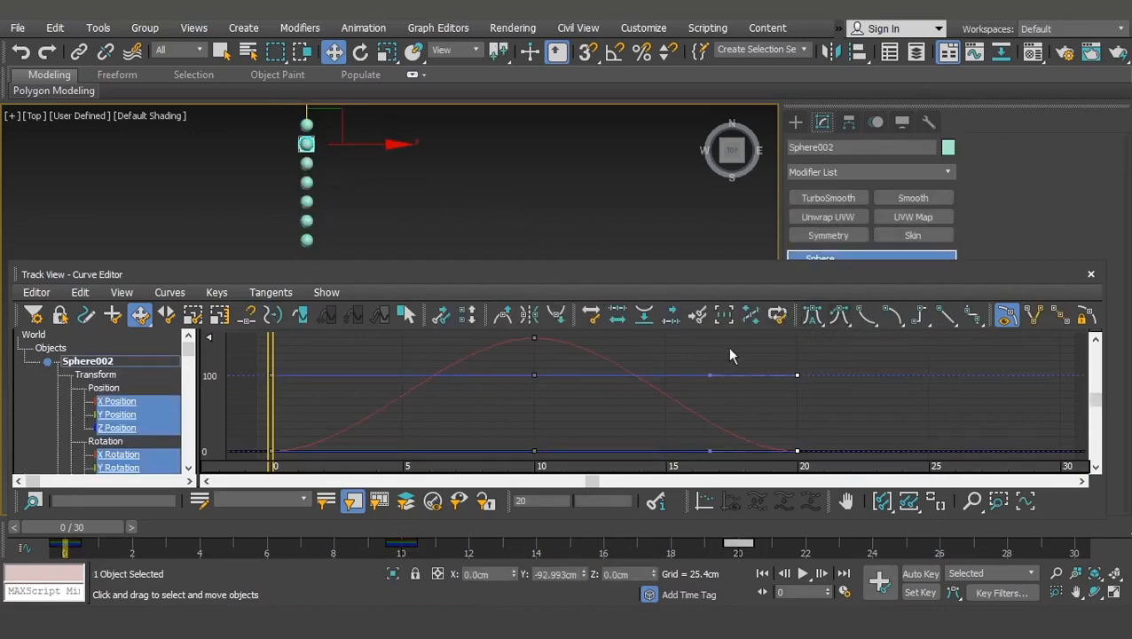
{"action": "left_click", "coordinate": [124, 404]}
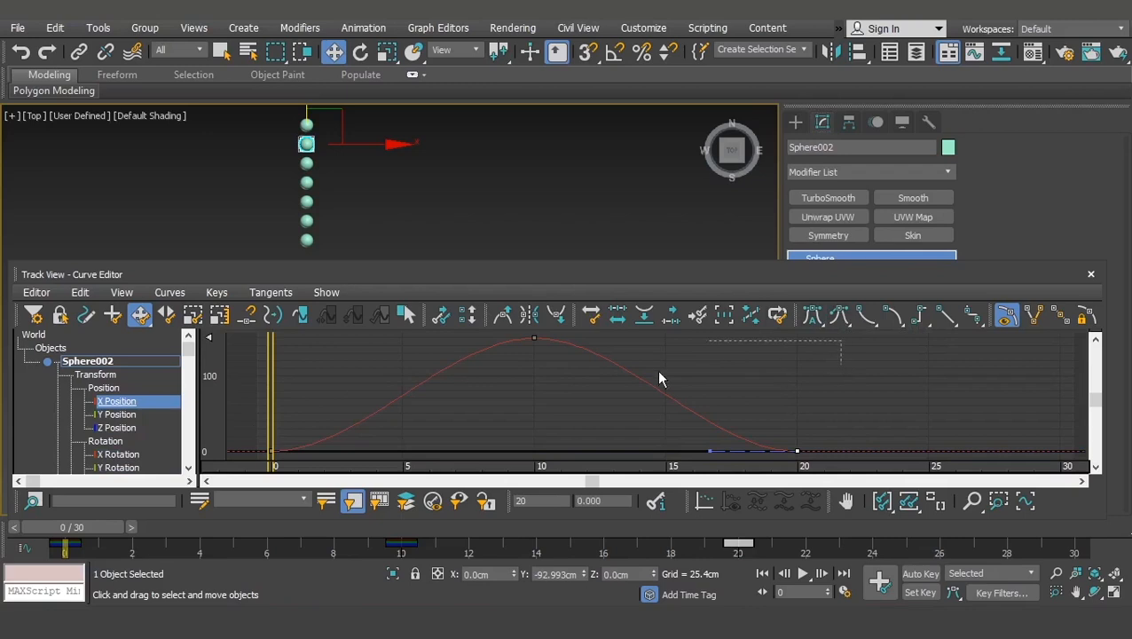
{"action": "left_click_drag", "start_coordinate": [659, 371], "coordinate": [251, 456]}
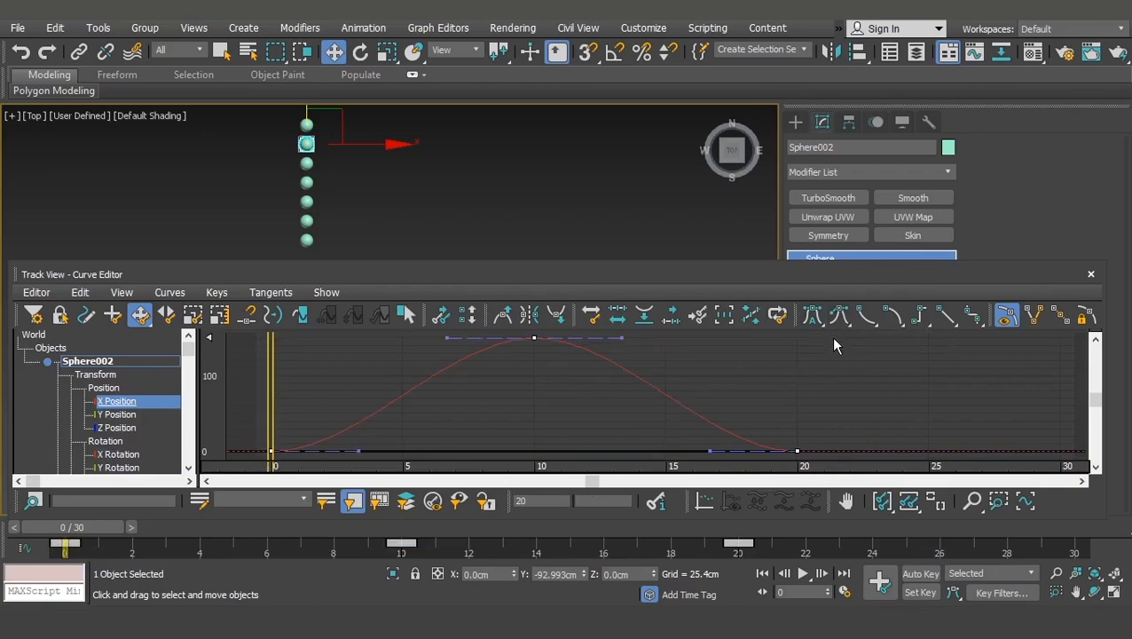
{"action": "left_click_drag", "start_coordinate": [831, 337], "coordinate": [226, 471]}
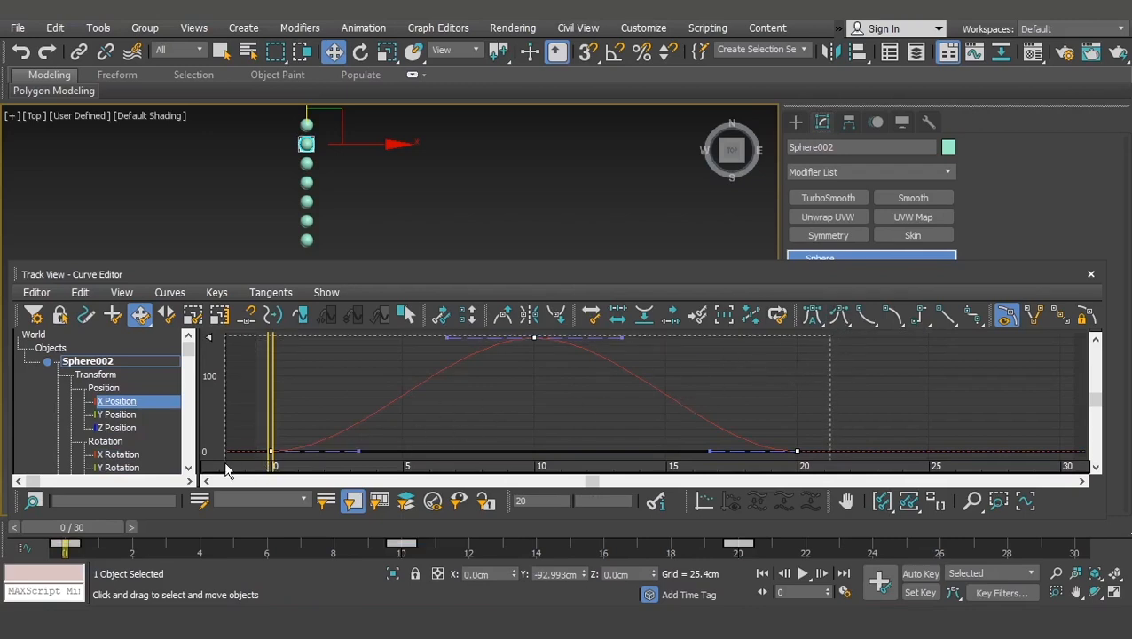
{"action": "left_click", "coordinate": [818, 320]}
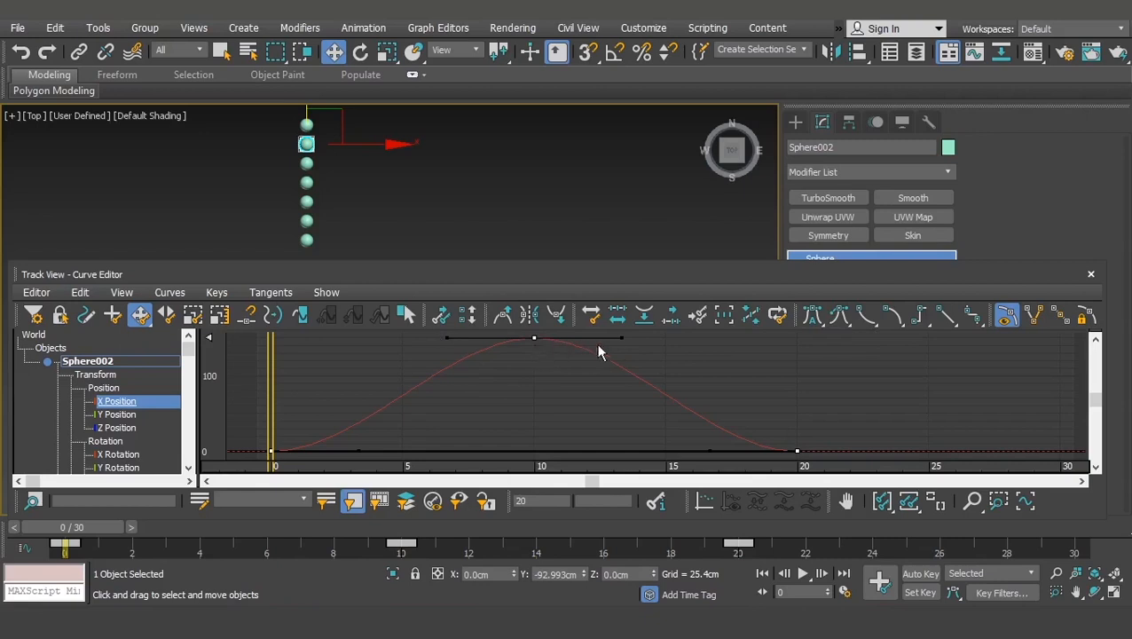
Set the frame 10 key on Sphere003's X Position curve to a Fast tangent.
{"action": "left_click", "coordinate": [306, 162]}
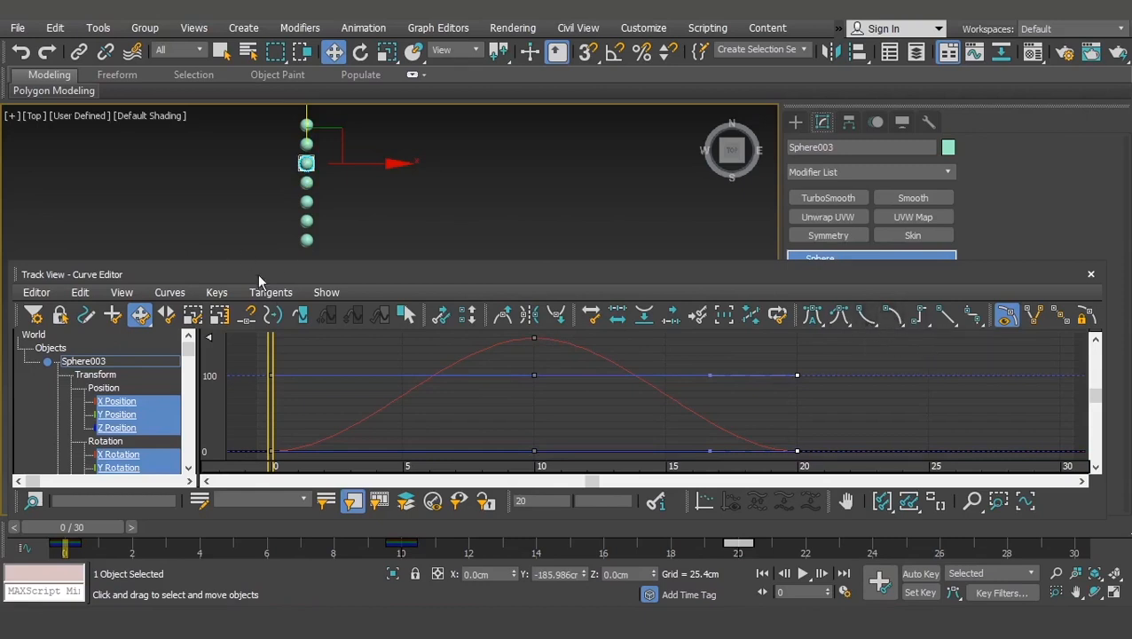
{"action": "left_click", "coordinate": [124, 401]}
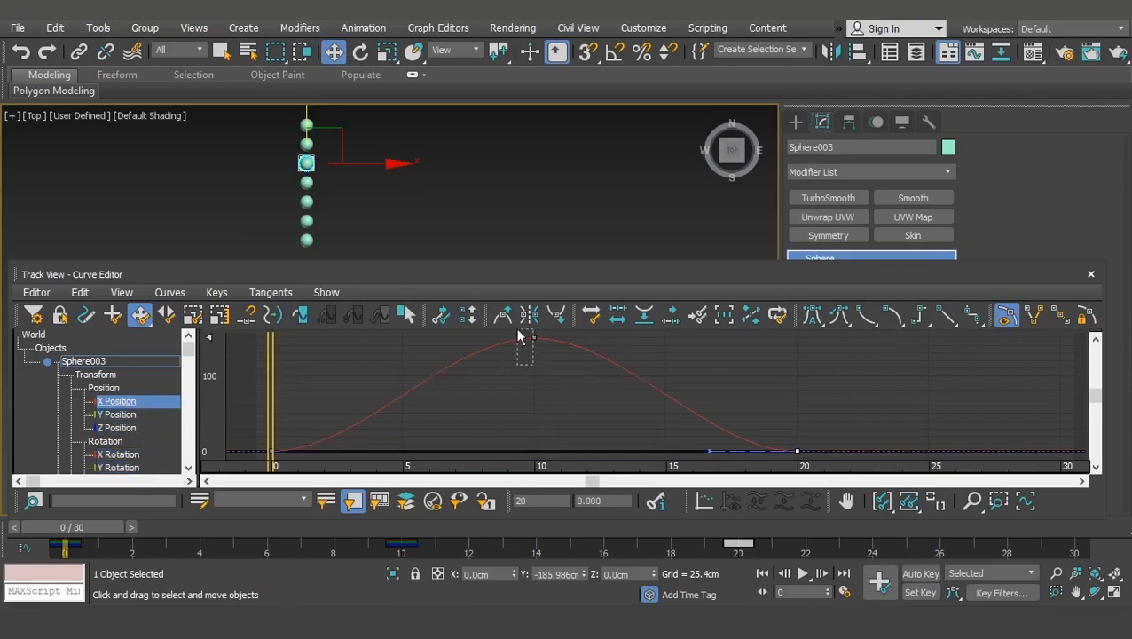
{"action": "left_click_drag", "start_coordinate": [519, 336], "coordinate": [519, 333]}
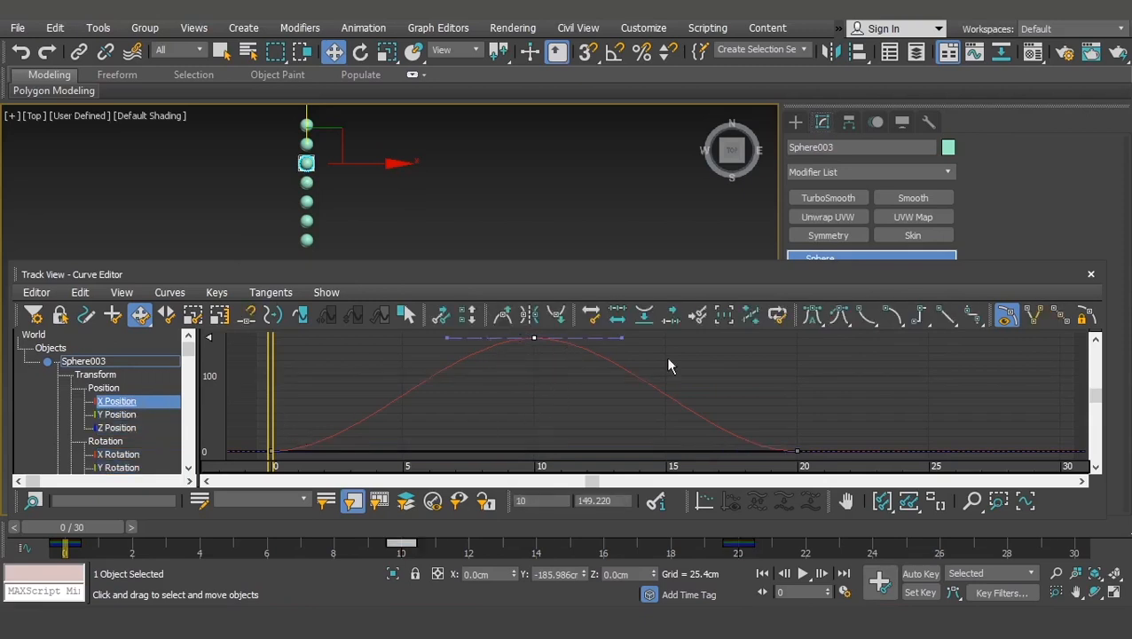
{"action": "left_click", "coordinate": [870, 316]}
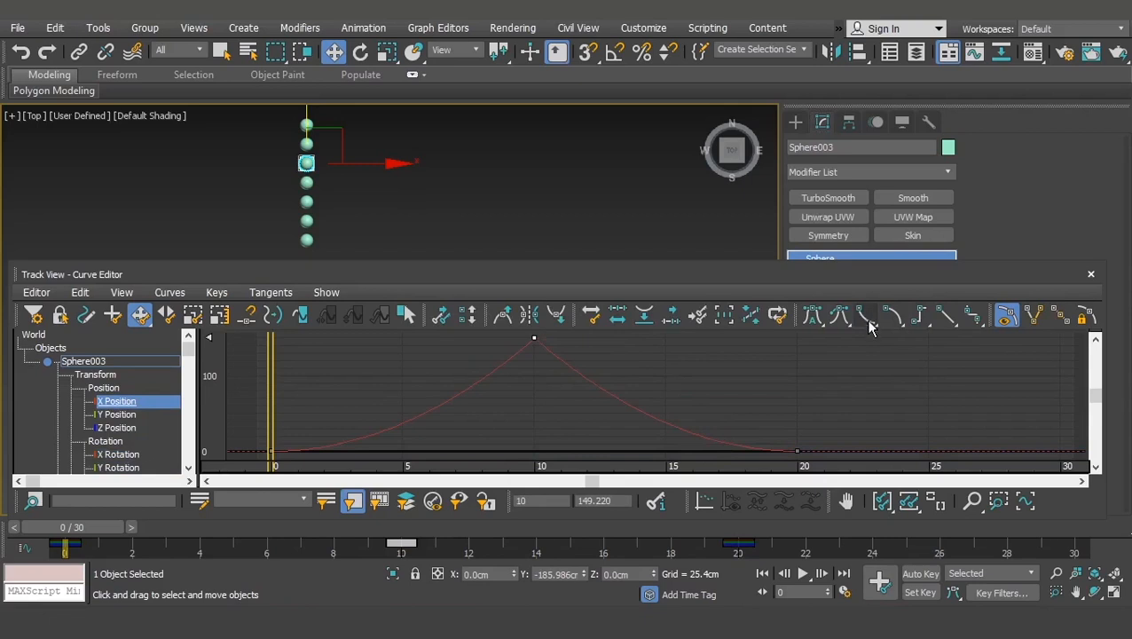
On Sphere004's X Position curve, try Slow tangents on the frame 0 and 20 keys and change them to Fast.
{"action": "left_click", "coordinate": [306, 182]}
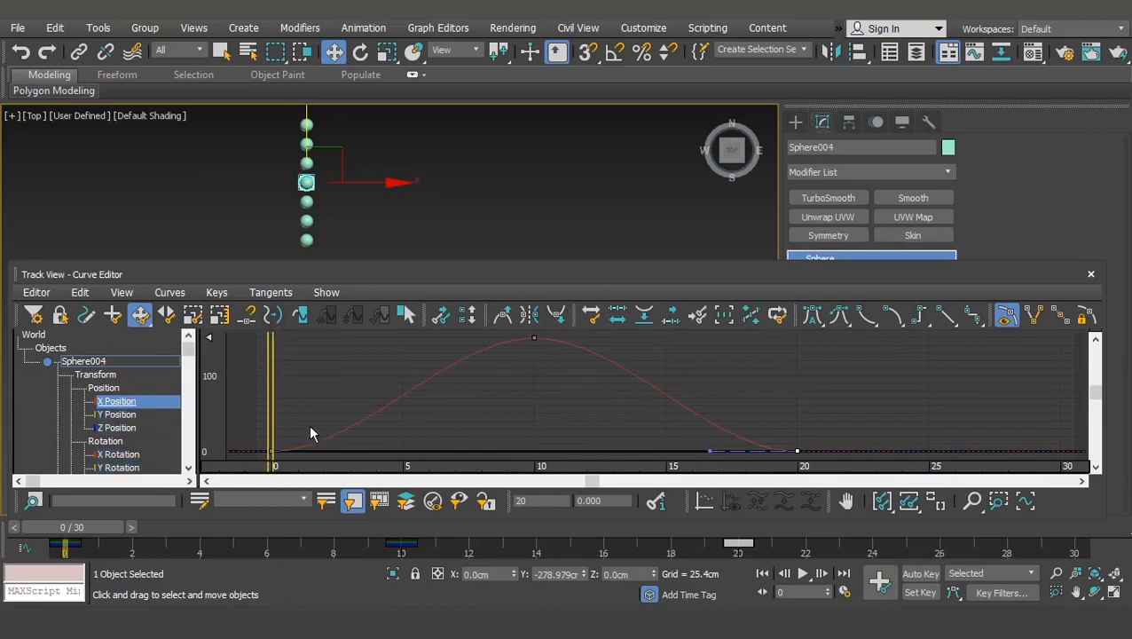
{"action": "left_click", "coordinate": [272, 450]}
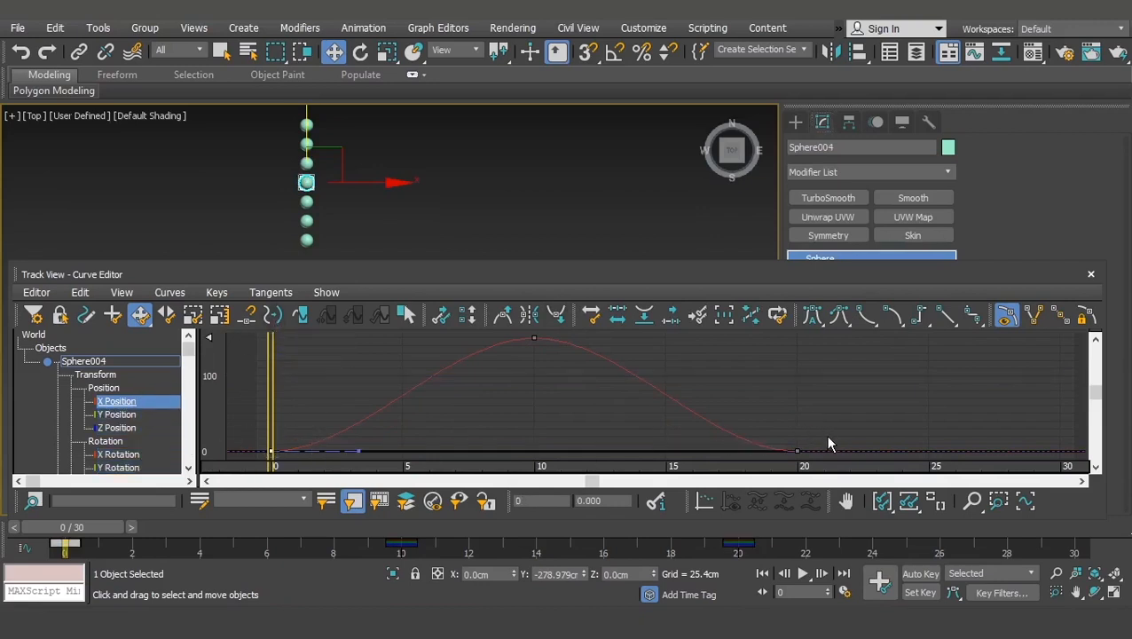
{"action": "left_click_drag", "start_coordinate": [825, 434], "coordinate": [773, 460]}
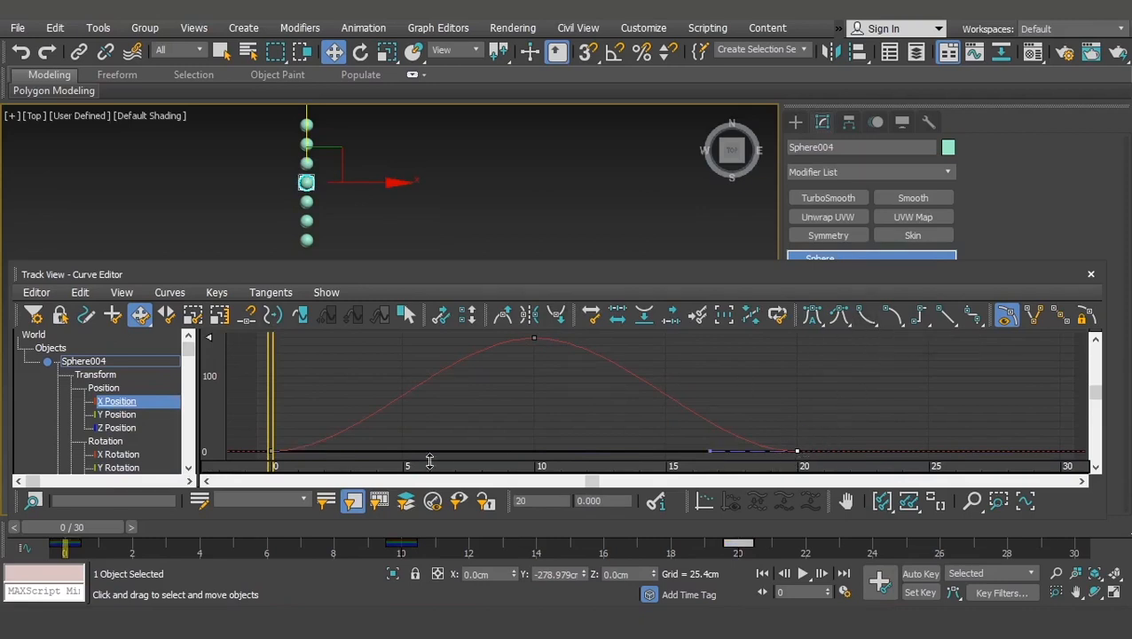
{"action": "left_click_drag", "start_coordinate": [251, 473], "coordinate": [414, 423], "text": "ctrl"}
{"action": "left_click", "coordinate": [893, 317]}
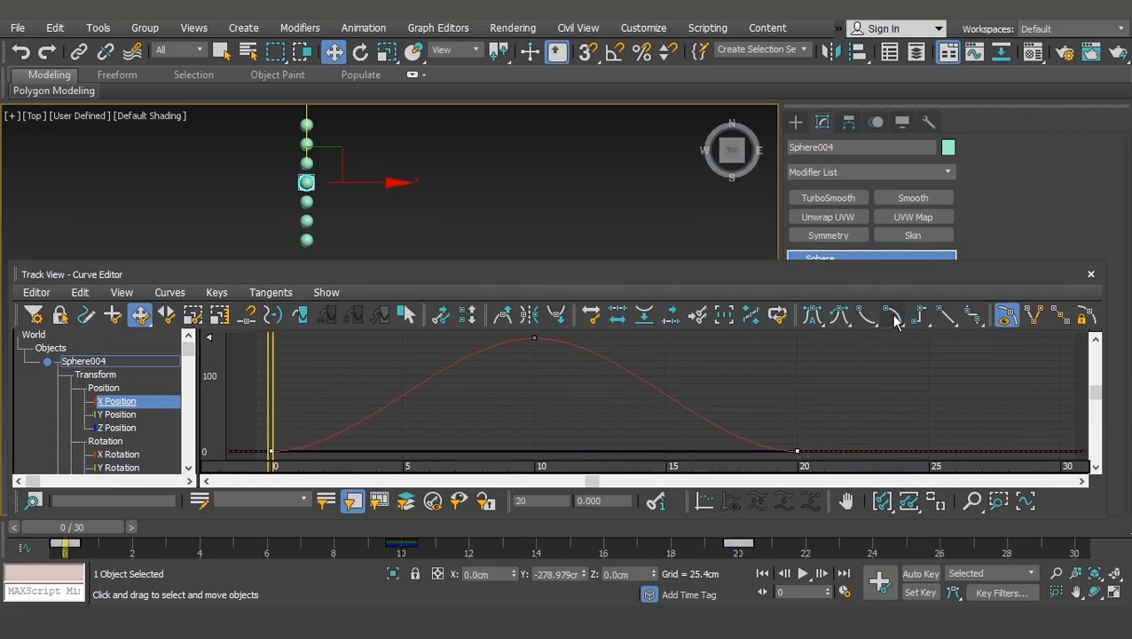
{"action": "left_click", "coordinate": [867, 316]}
Compare Fast and Slow tangents on Sphere004's frame 10 X Position key, leaving it set to Slow.
{"action": "left_click_drag", "start_coordinate": [544, 361], "coordinate": [504, 333]}
{"action": "left_click", "coordinate": [867, 316]}
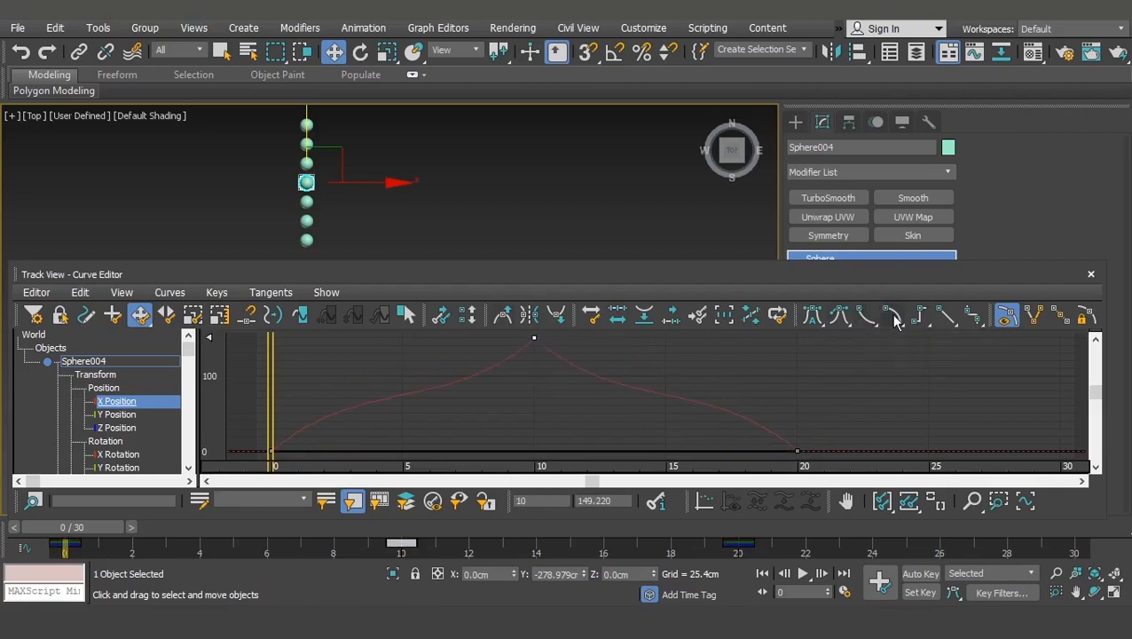
{"action": "left_click", "coordinate": [894, 319]}
{"action": "left_click", "coordinate": [866, 316]}
{"action": "left_click", "coordinate": [892, 319]}
Select Sphere003 to review its X Position curve around frame 10, and clear the selection.
{"action": "left_click", "coordinate": [459, 188]}
{"action": "left_click", "coordinate": [306, 162]}
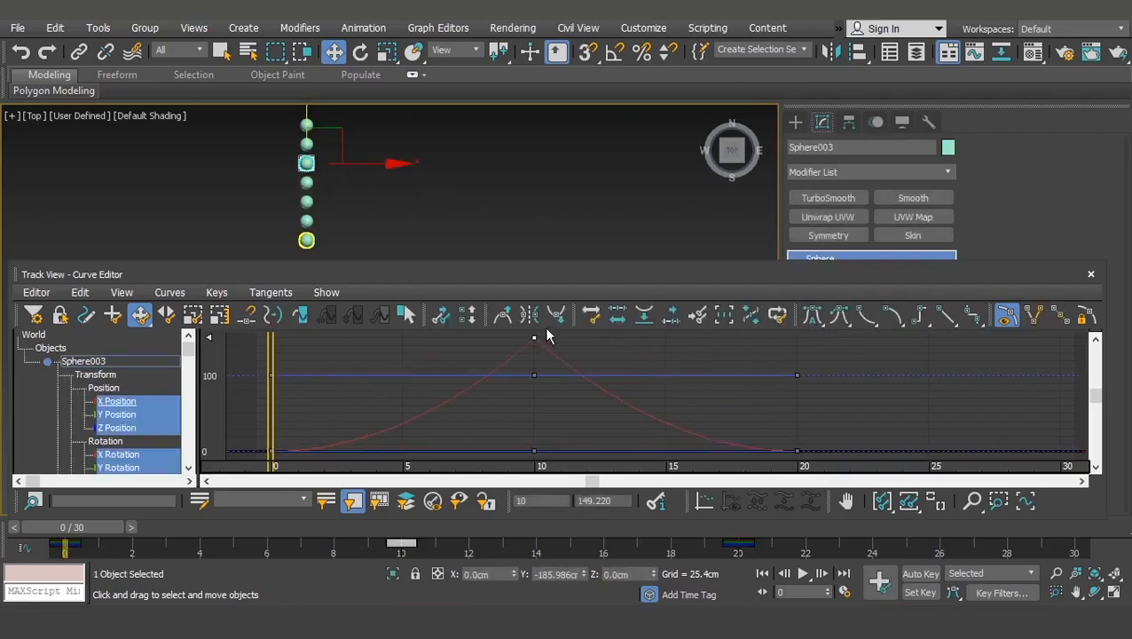
{"action": "left_click", "coordinate": [366, 184]}
Set all keys on Sphere005's X Position curve to Stepped tangents.
{"action": "left_click", "coordinate": [306, 201]}
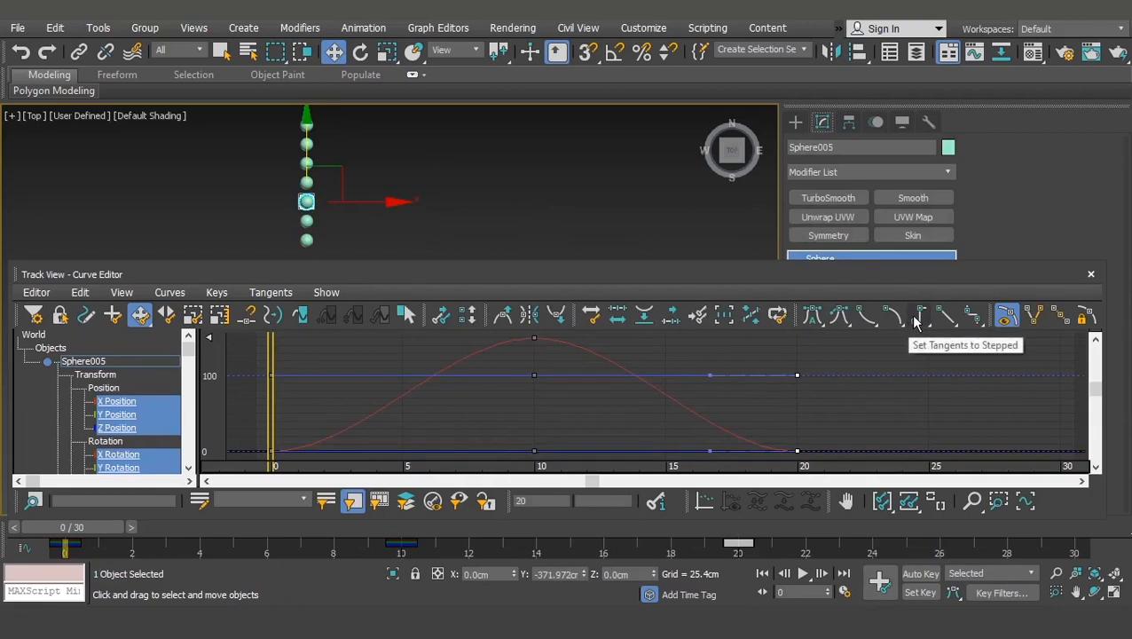
{"action": "left_click", "coordinate": [120, 401]}
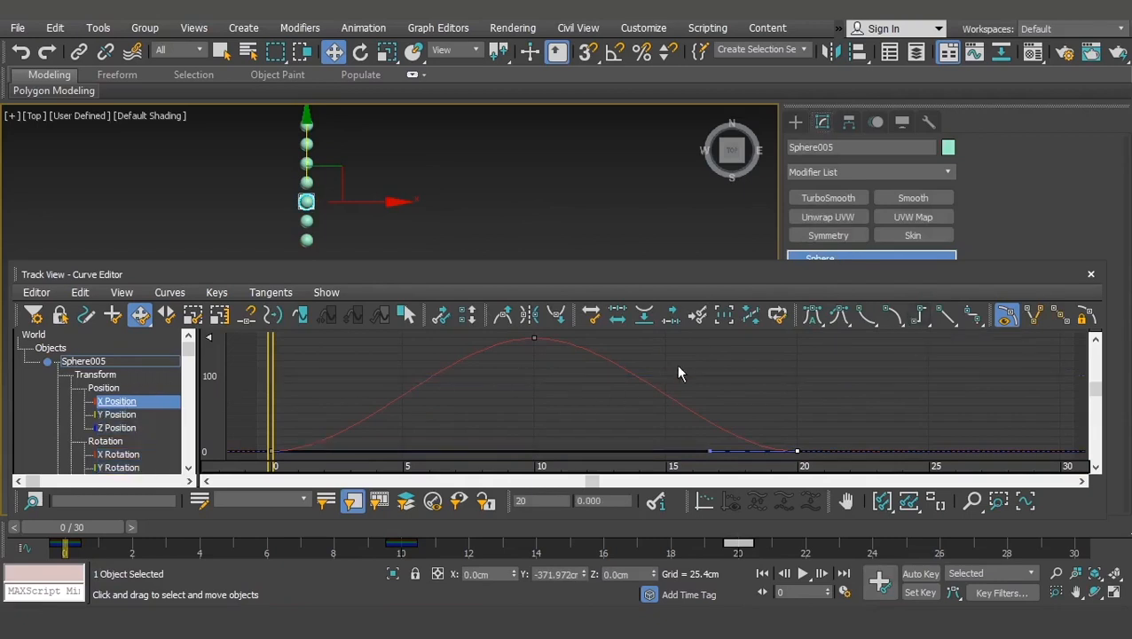
{"action": "double_click", "coordinate": [744, 424]}
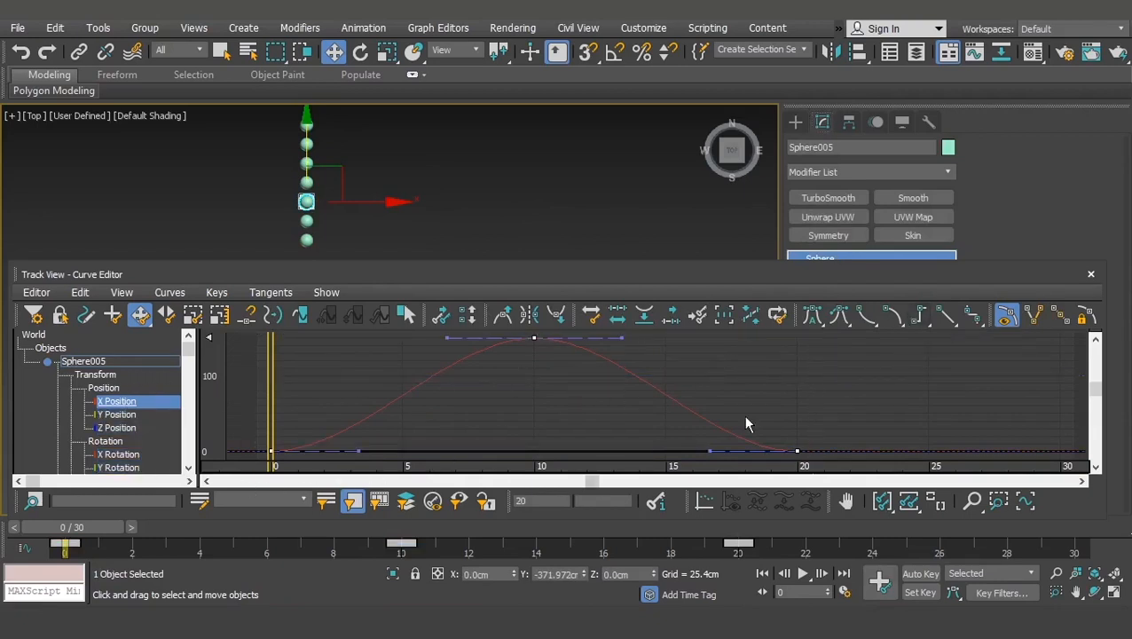
{"action": "left_click", "coordinate": [920, 317]}
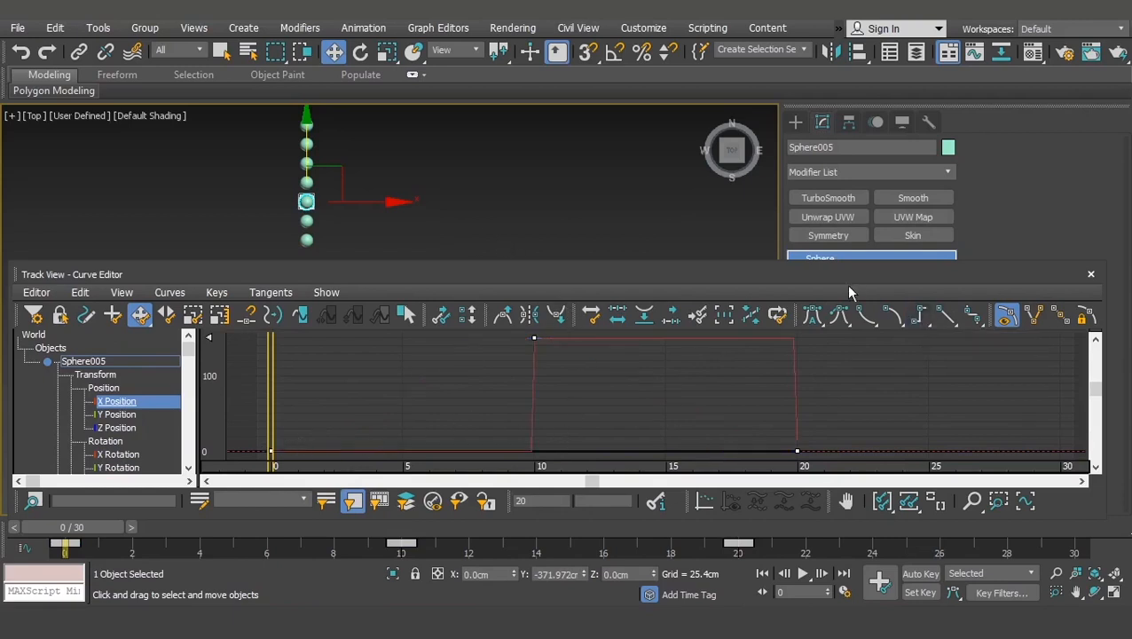
Set all keys on Sphere006's X Position curve to Linear tangents.
{"action": "left_click", "coordinate": [307, 221]}
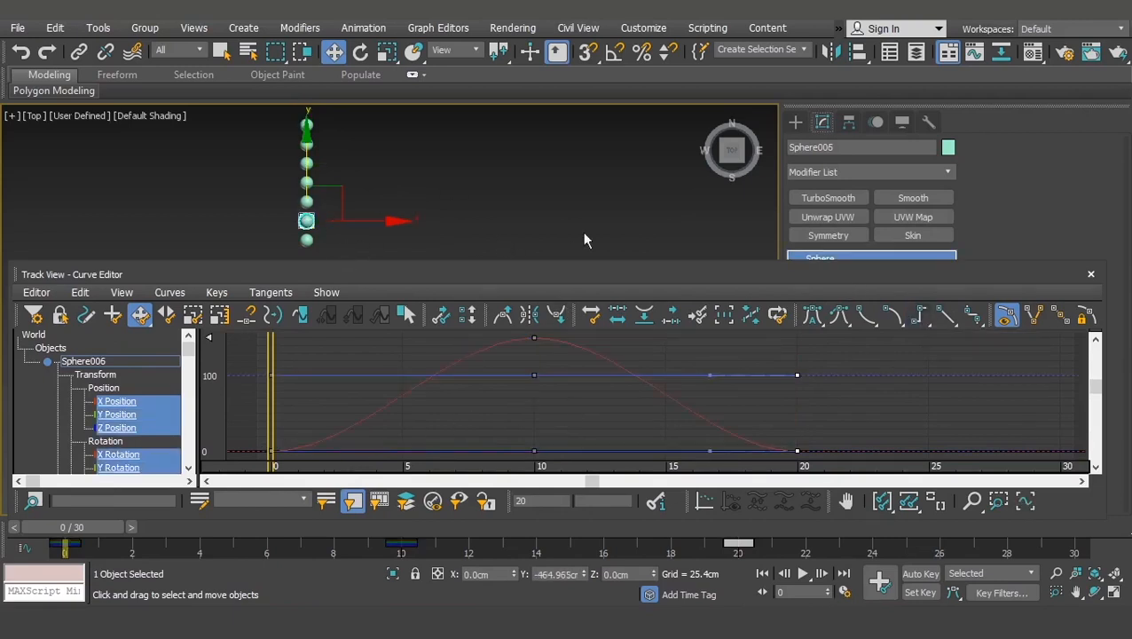
{"action": "left_click", "coordinate": [133, 404]}
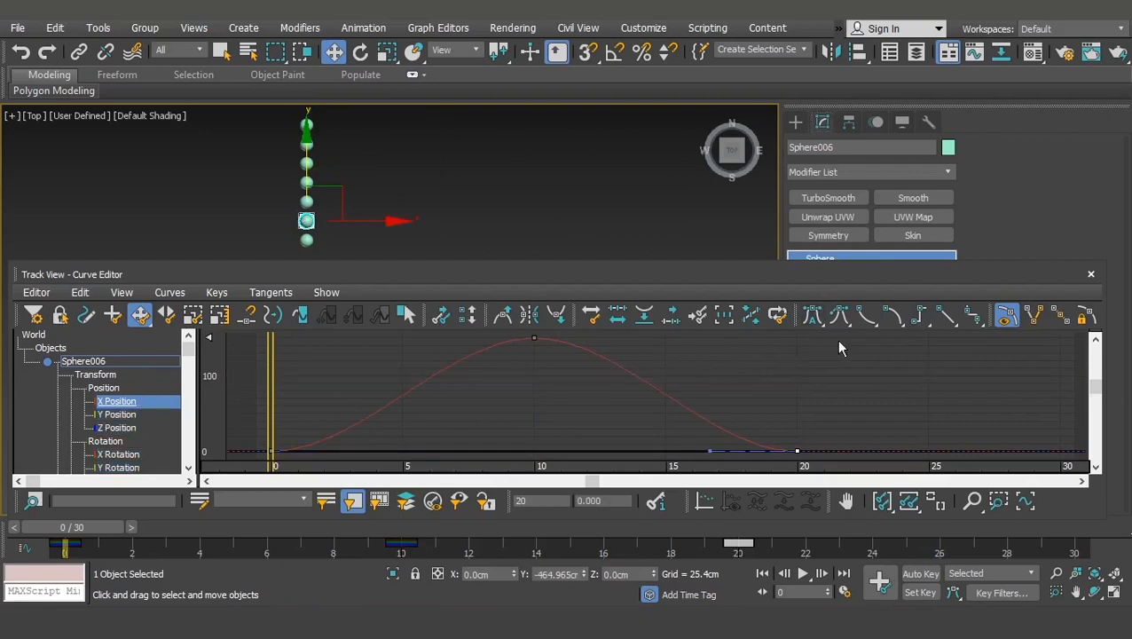
{"action": "left_click_drag", "start_coordinate": [838, 340], "coordinate": [231, 476]}
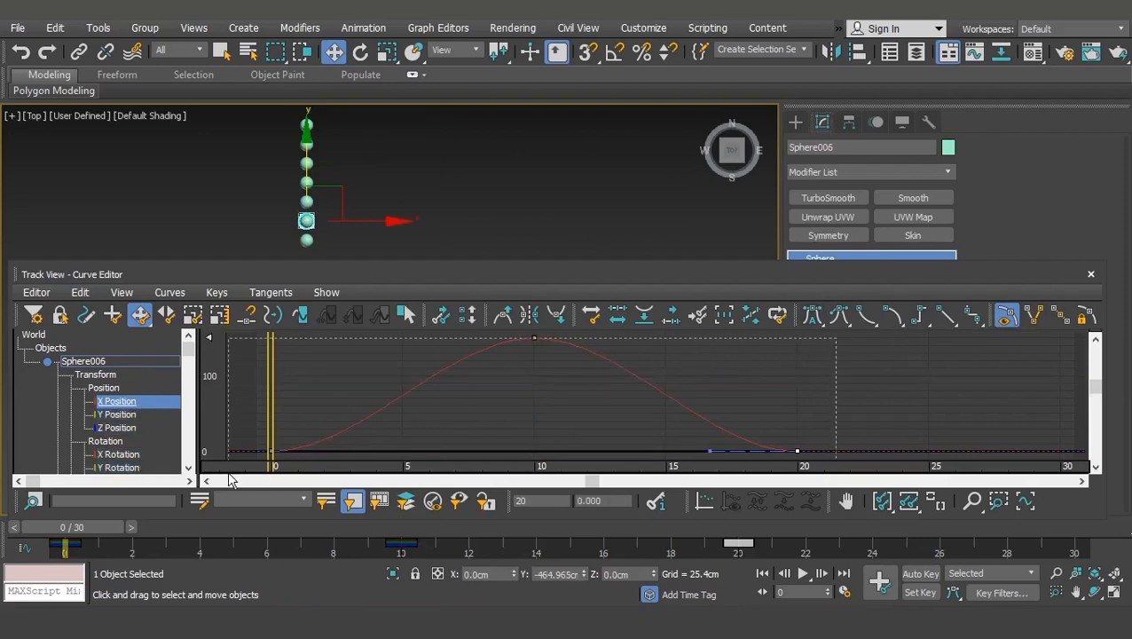
{"action": "left_click", "coordinate": [949, 320]}
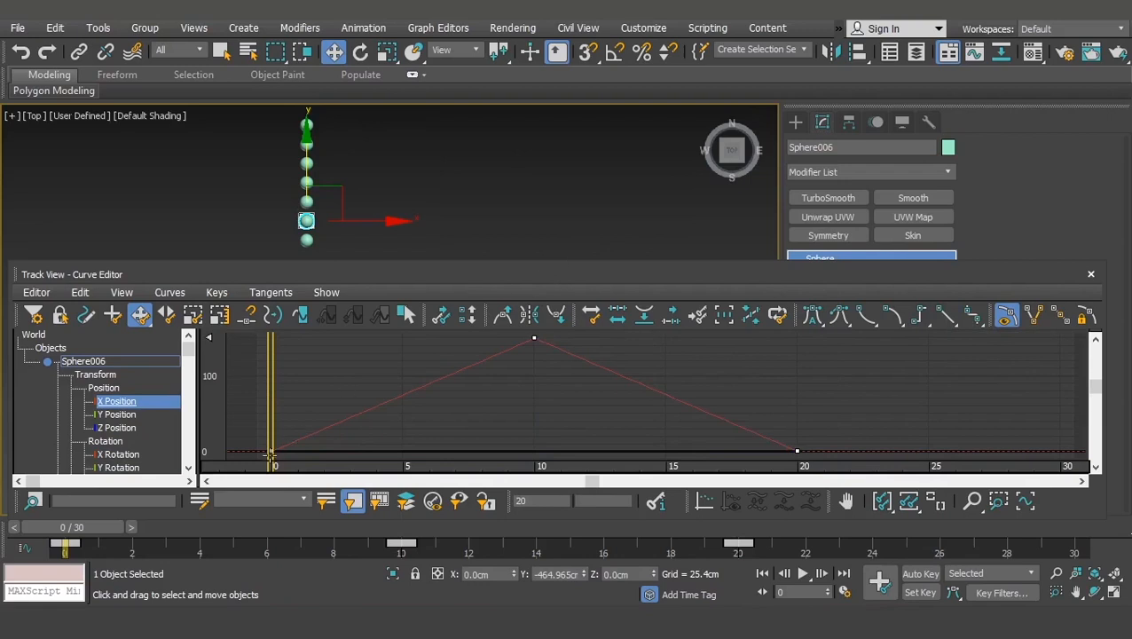
Set all keys on Sphere007's X Position curve to Smooth tangents and clear the selection.
{"action": "left_click", "coordinate": [305, 240]}
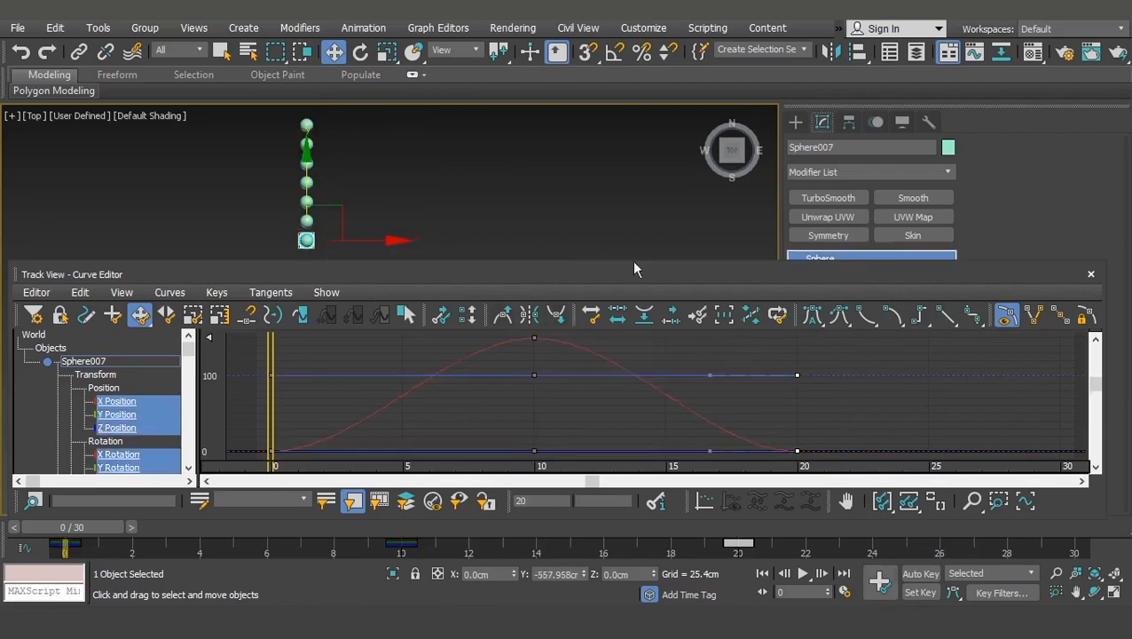
{"action": "left_click", "coordinate": [115, 401]}
{"action": "left_click_drag", "start_coordinate": [811, 335], "coordinate": [244, 475]}
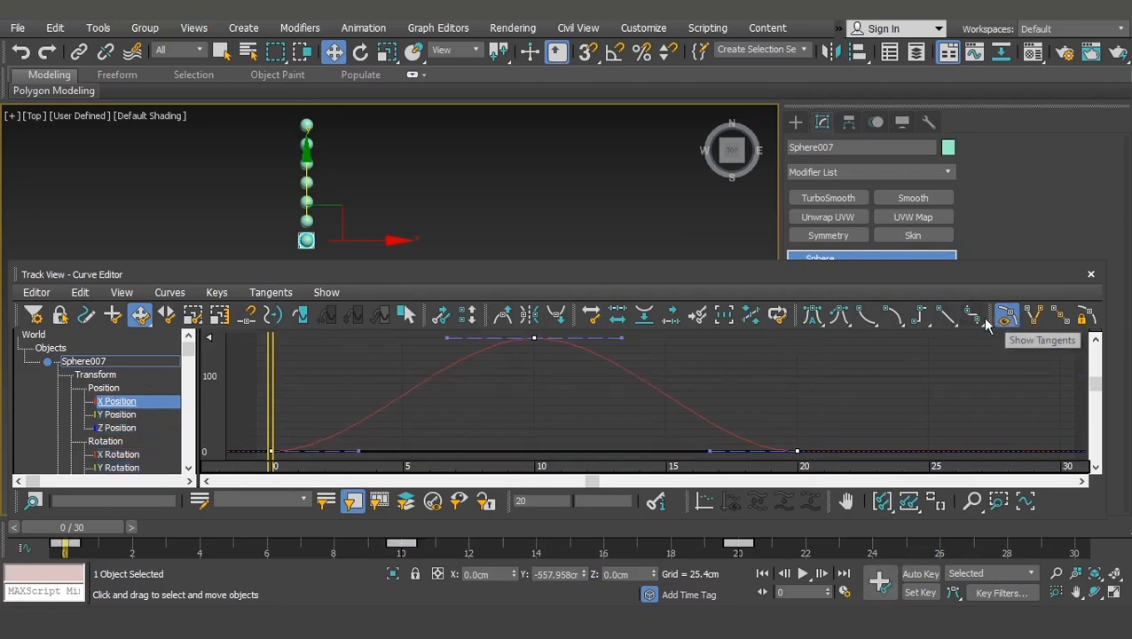
{"action": "left_click", "coordinate": [975, 321]}
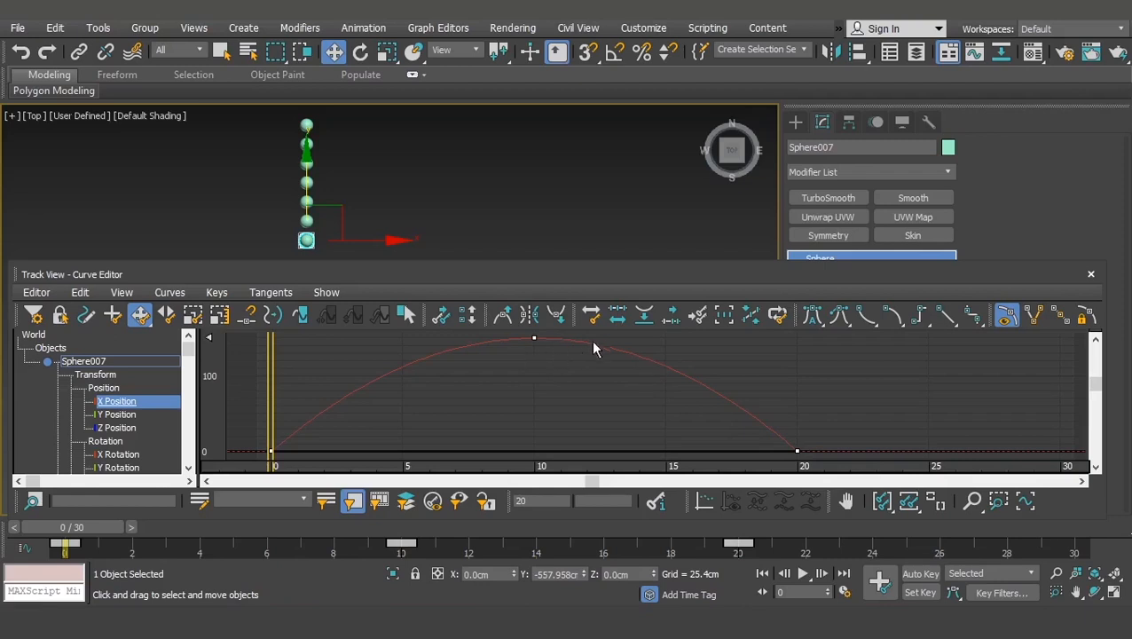
{"action": "left_click", "coordinate": [436, 179]}
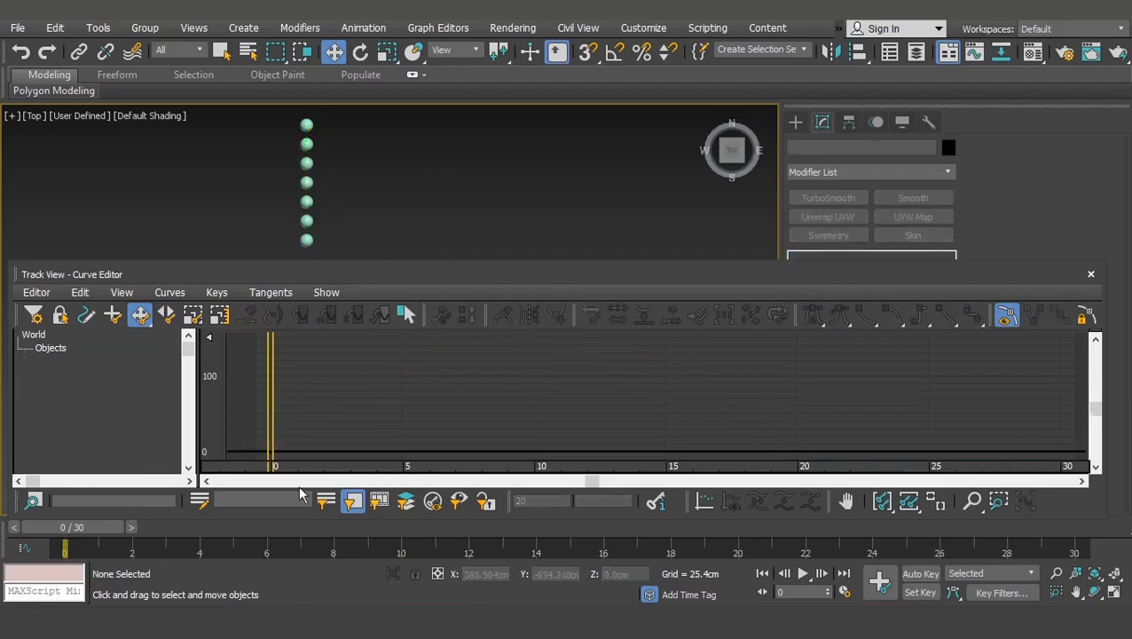
Play the animation of all seven spheres, and scrub through the frames to compare the first two spheres' motion.
{"action": "left_click", "coordinate": [802, 575]}
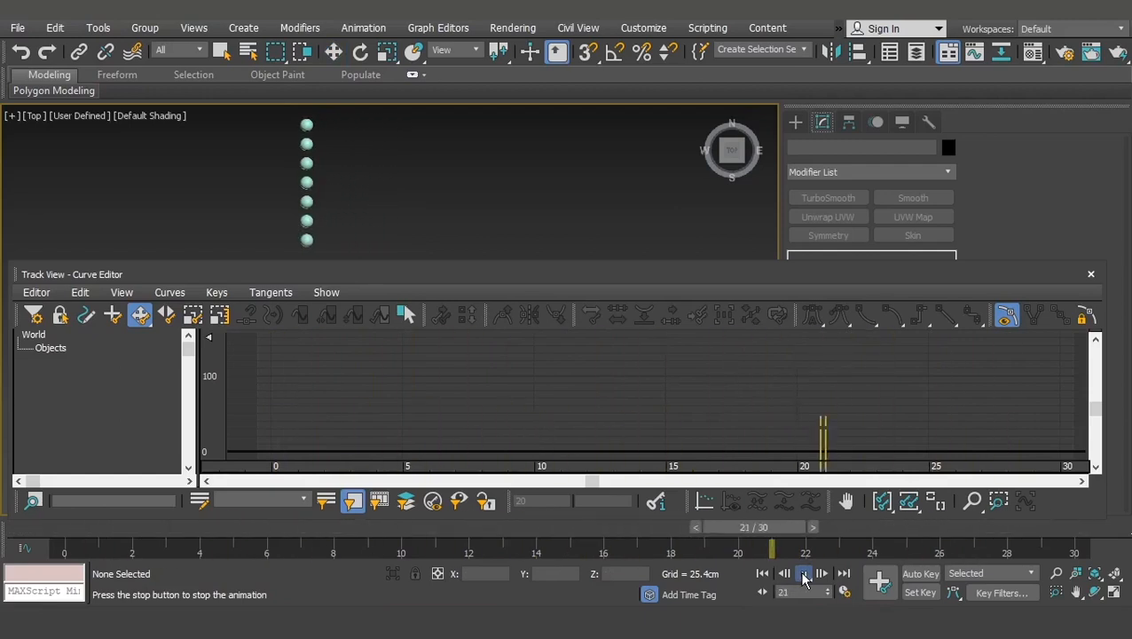
{"action": "left_click", "coordinate": [804, 575]}
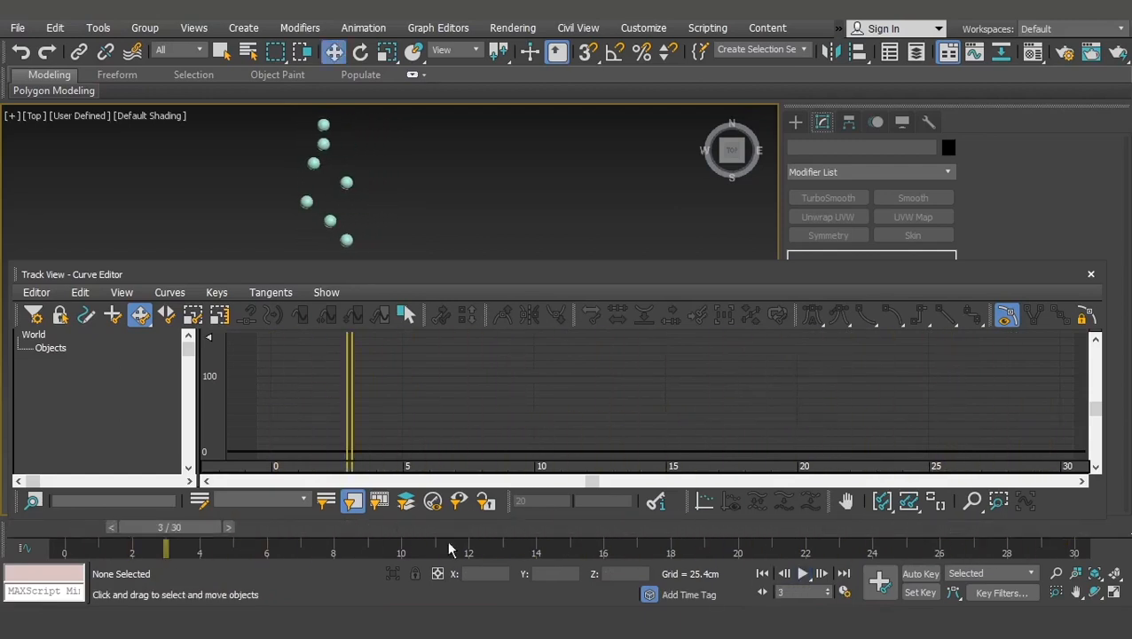
{"action": "left_click_drag", "start_coordinate": [184, 530], "coordinate": [3, 527]}
{"action": "left_click_drag", "start_coordinate": [321, 117], "coordinate": [291, 144]}
{"action": "left_click_drag", "start_coordinate": [81, 531], "coordinate": [8, 515]}
Scrub the timeline with Sphere003 and Sphere004 selected in turn to compare their Fast and Slow tangent motion.
{"action": "left_click", "coordinate": [307, 164]}
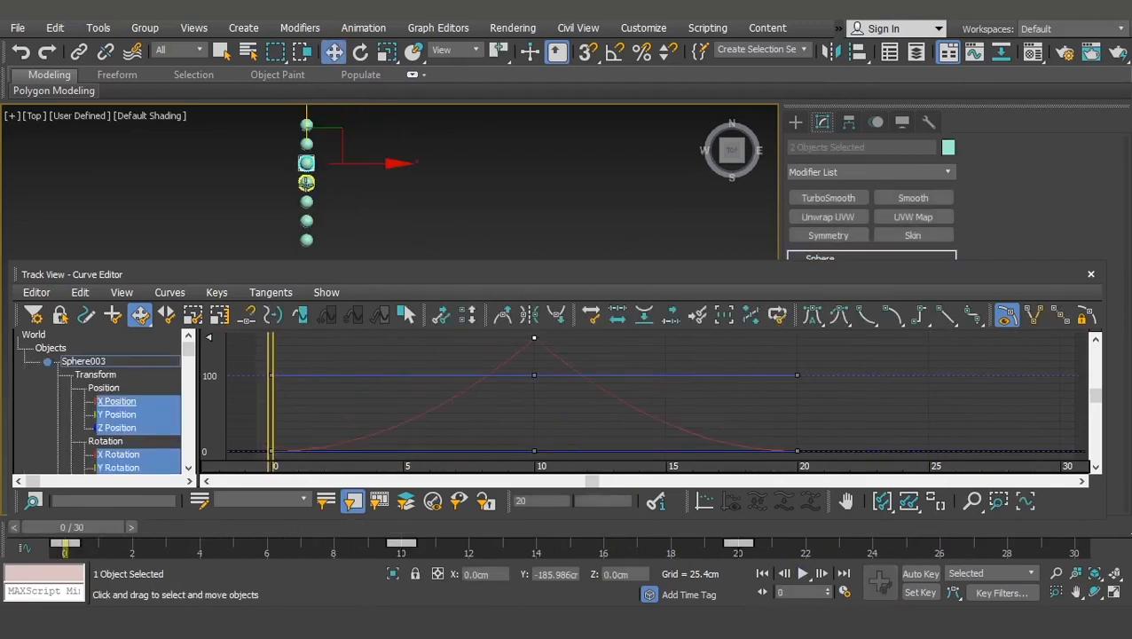
{"action": "left_click", "coordinate": [306, 183]}
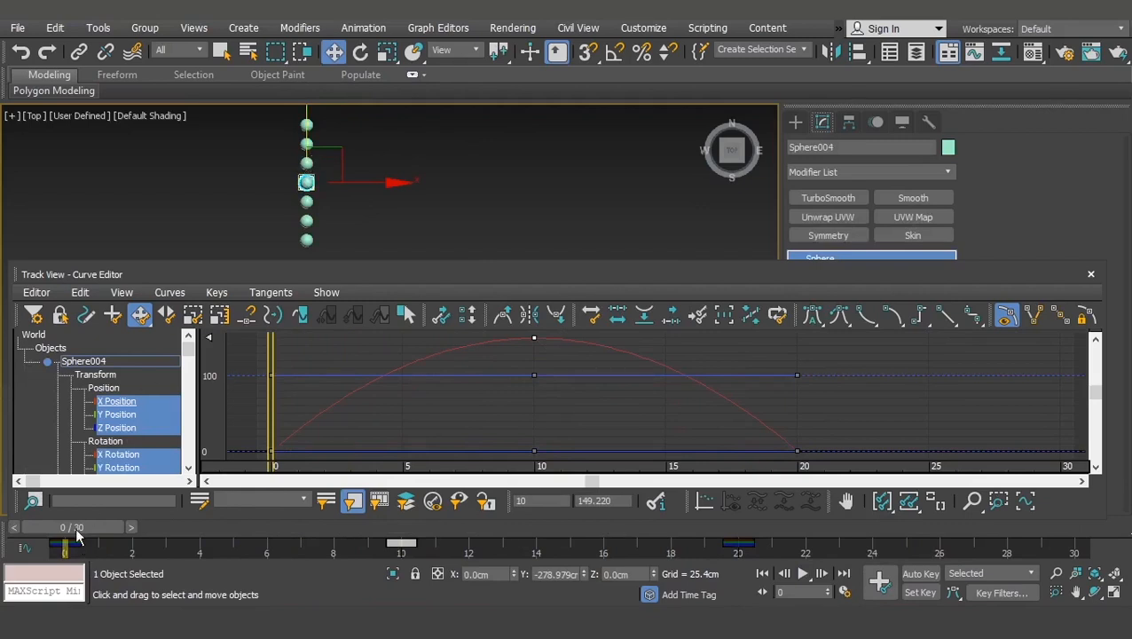
{"action": "left_click_drag", "start_coordinate": [77, 528], "coordinate": [63, 553]}
{"action": "key", "text": "w"}
{"action": "left_click_drag", "start_coordinate": [34, 530], "coordinate": [55, 555]}
{"action": "key", "text": "w"}
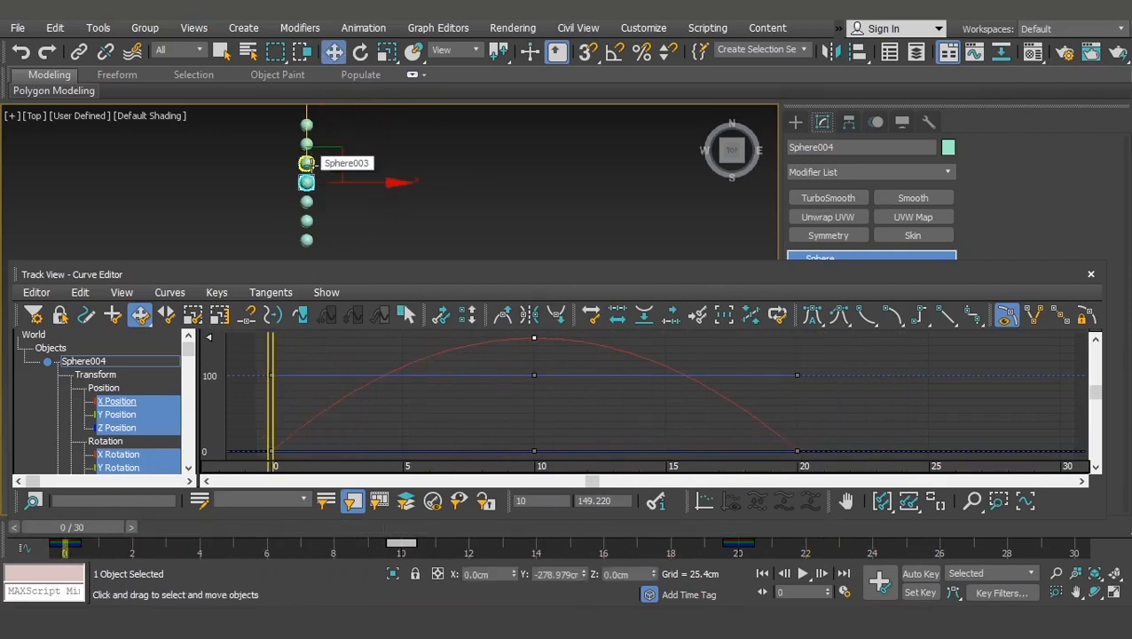
{"action": "left_click", "coordinate": [307, 164]}
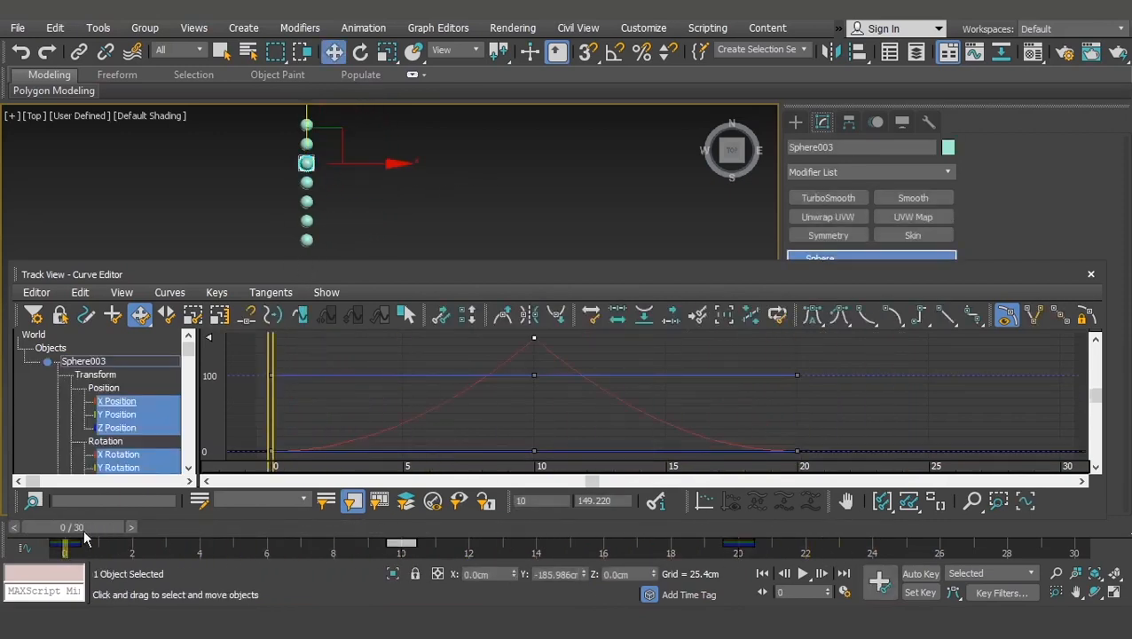
{"action": "left_click_drag", "start_coordinate": [86, 536], "coordinate": [86, 497]}
{"action": "key", "text": "w"}
Scrub between frames 0 and 9 with Sphere005 selected to examine its Stepped tangent motion.
{"action": "left_click", "coordinate": [302, 203]}
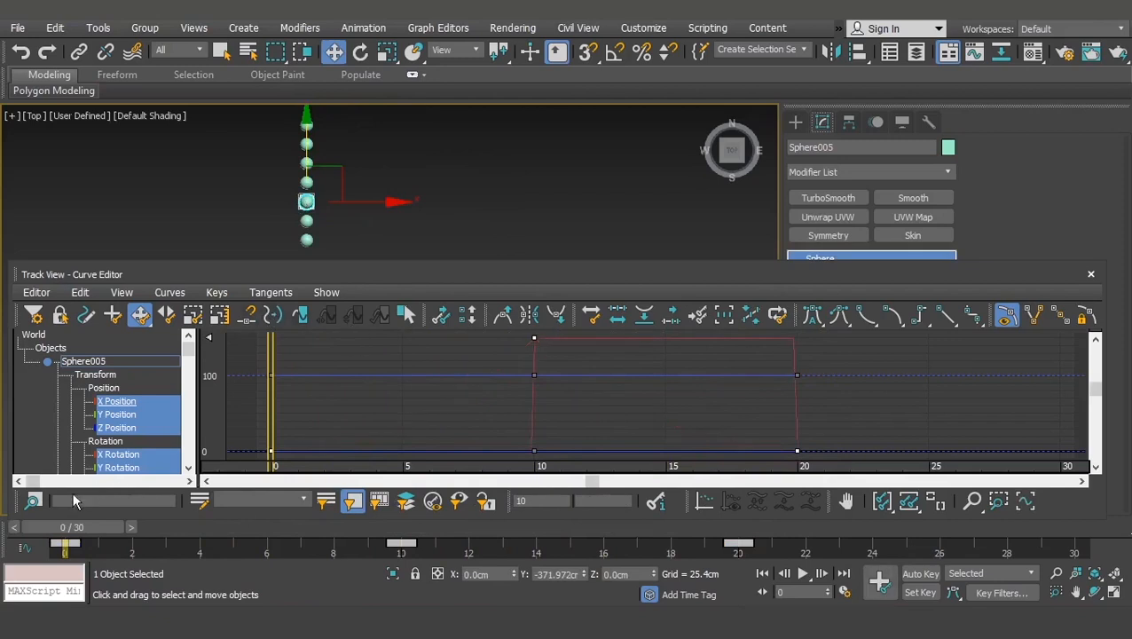
{"action": "left_click_drag", "start_coordinate": [58, 527], "coordinate": [371, 527]}
{"action": "key", "text": "w"}
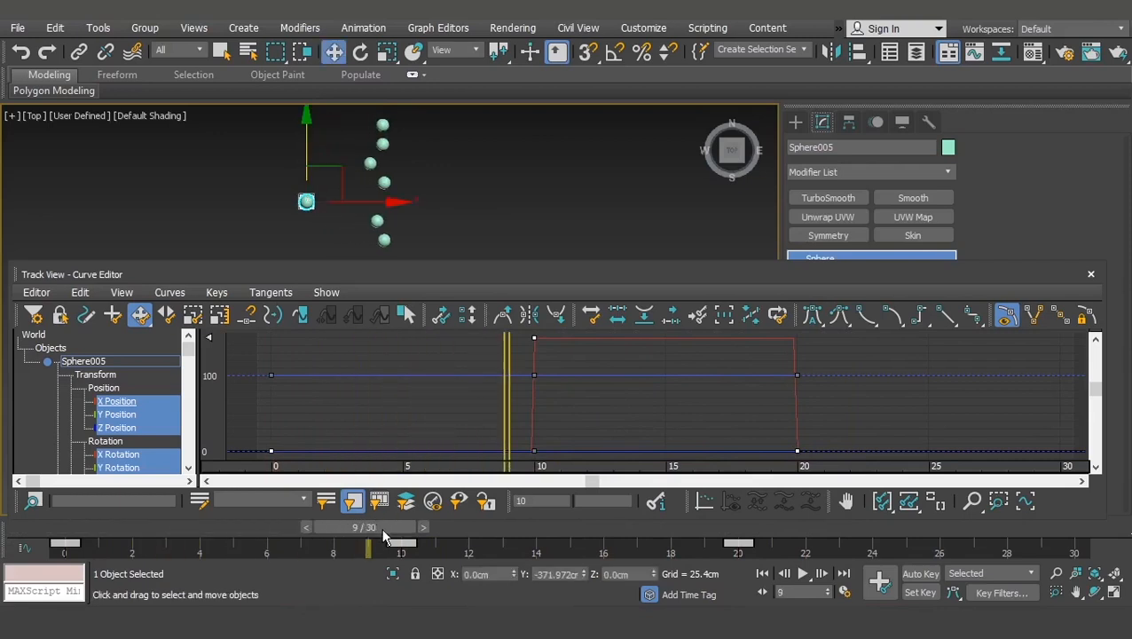
{"action": "left_click_drag", "start_coordinate": [380, 526], "coordinate": [4, 511]}
Scrub and play the animation with Sphere006 selected to examine its Linear tangent motion.
{"action": "left_click", "coordinate": [306, 221]}
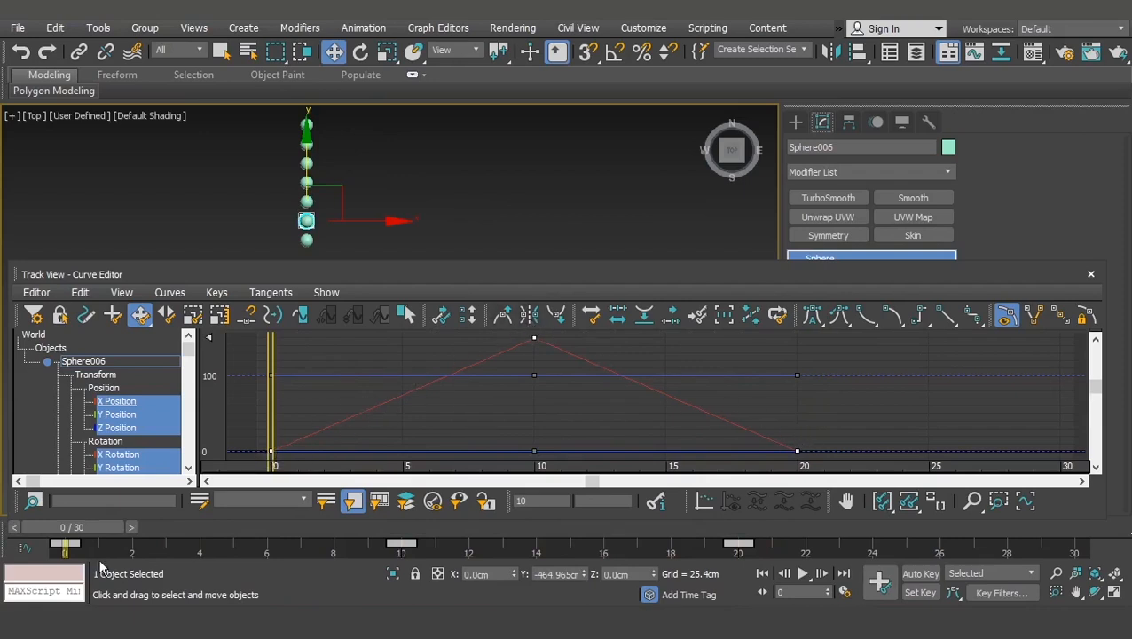
{"action": "left_click_drag", "start_coordinate": [64, 527], "coordinate": [2, 523]}
{"action": "left_click", "coordinate": [803, 574]}
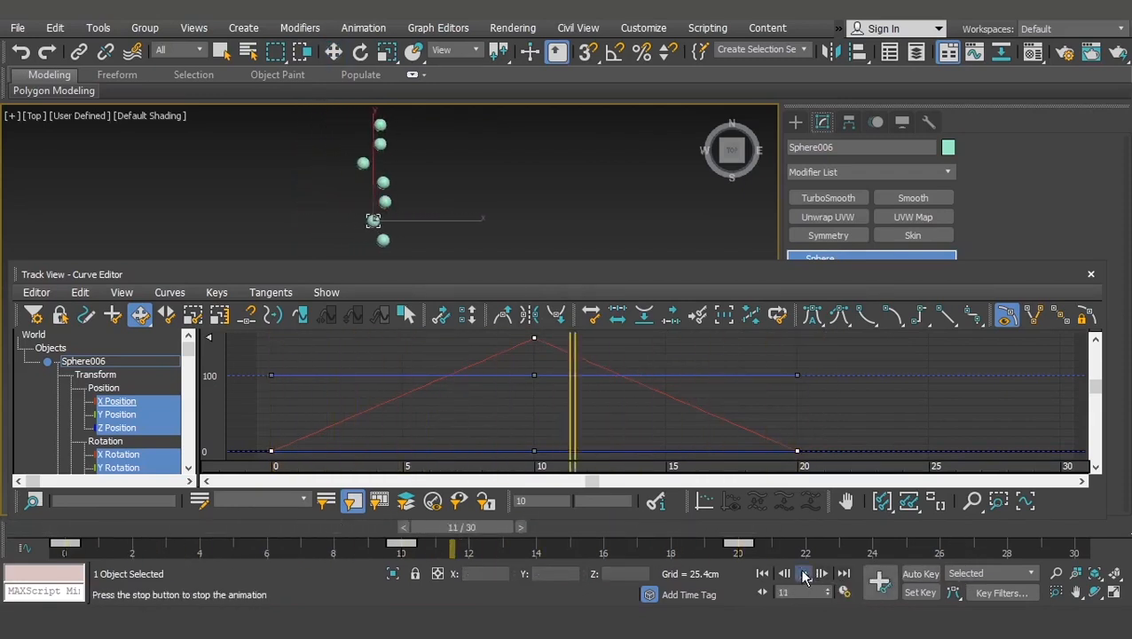
{"action": "left_click", "coordinate": [803, 574]}
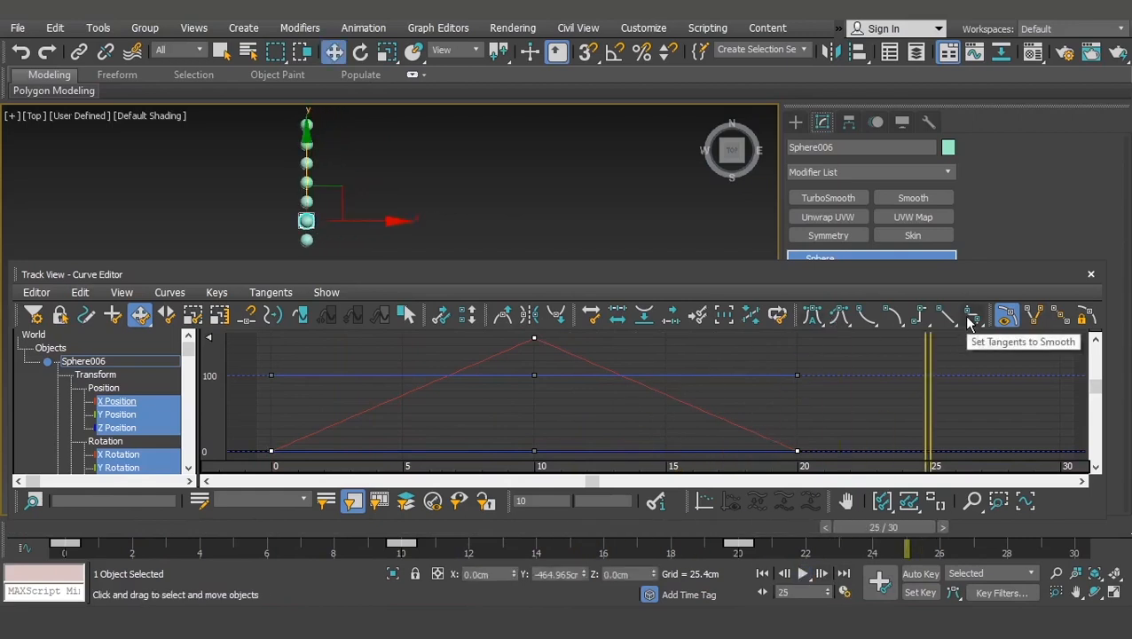
Select all keys on Sphere007's X Position curve and set them to Auto tangents.
{"action": "left_click", "coordinate": [307, 239]}
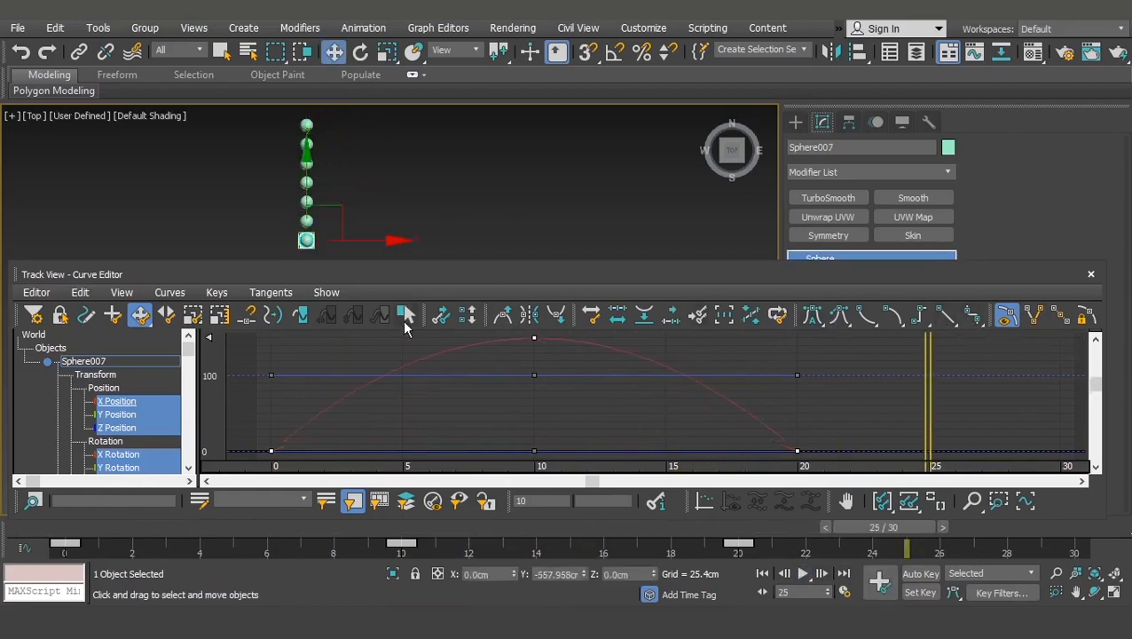
{"action": "left_click_drag", "start_coordinate": [508, 322], "coordinate": [555, 344]}
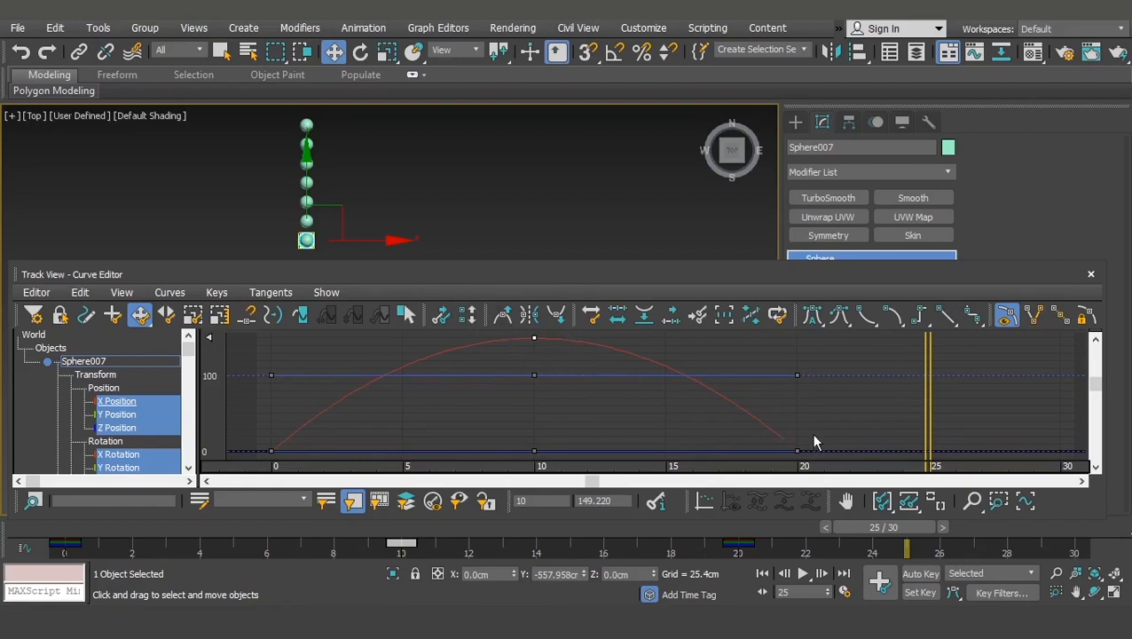
{"action": "left_click", "coordinate": [125, 403]}
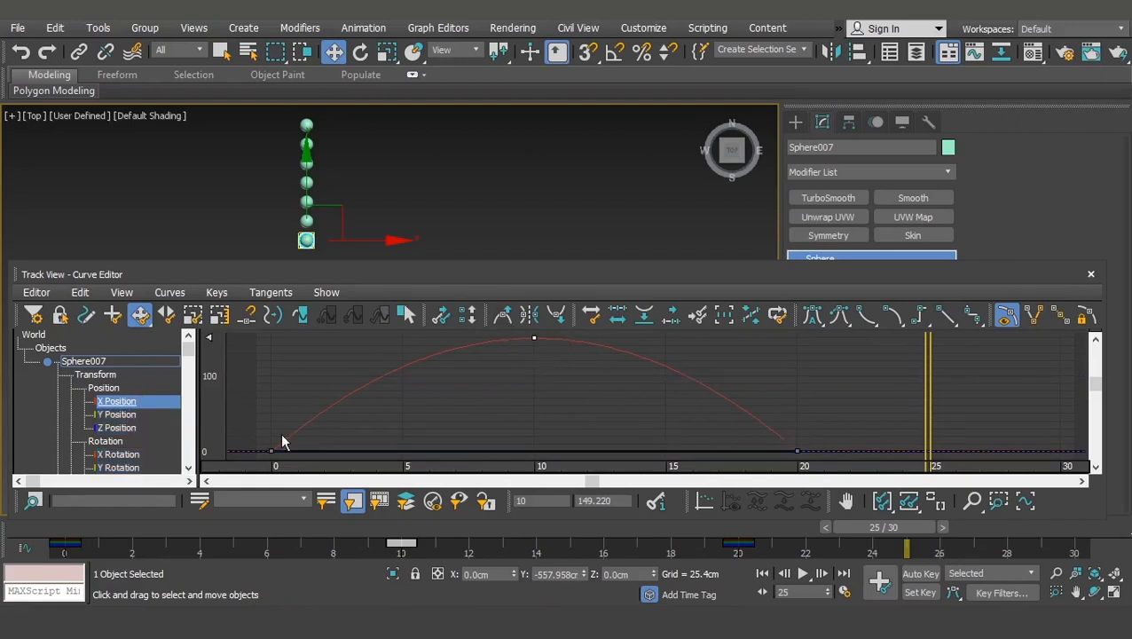
{"action": "left_click_drag", "start_coordinate": [311, 429], "coordinate": [236, 464]}
{"action": "left_click_drag", "start_coordinate": [843, 420], "coordinate": [739, 457]}
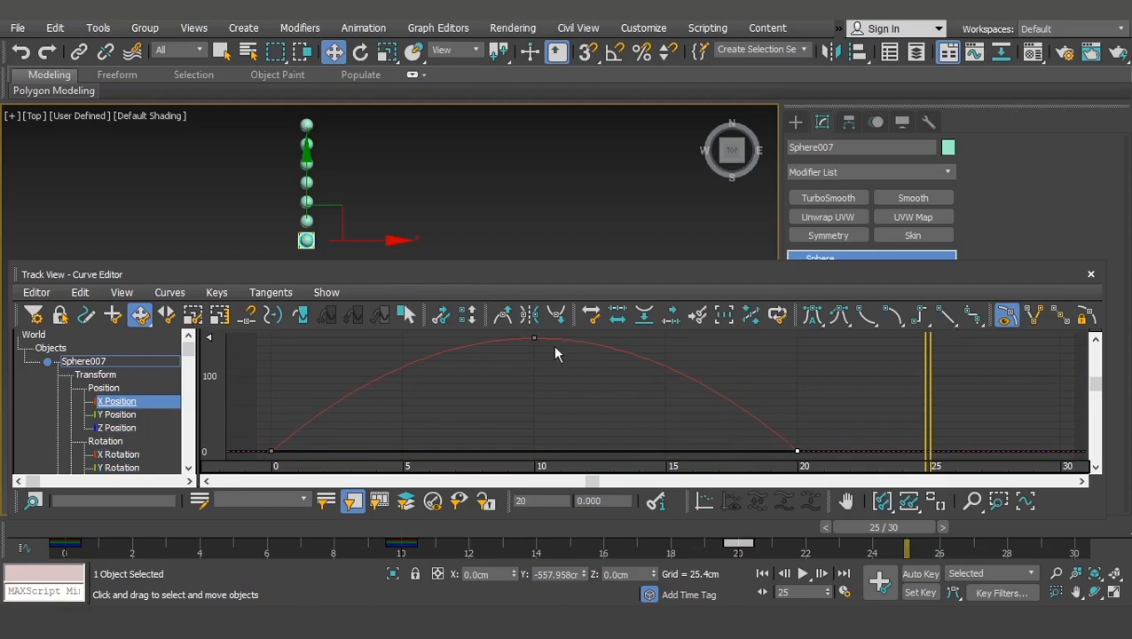
{"action": "left_click_drag", "start_coordinate": [510, 335], "coordinate": [511, 336]}
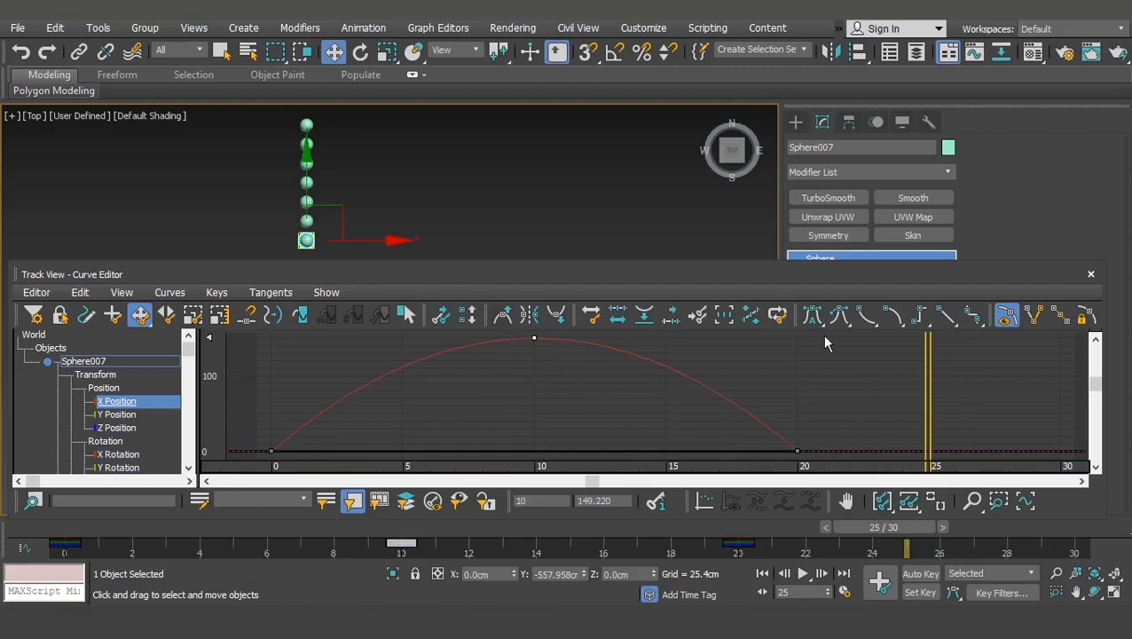
{"action": "left_click_drag", "start_coordinate": [604, 396], "coordinate": [248, 476]}
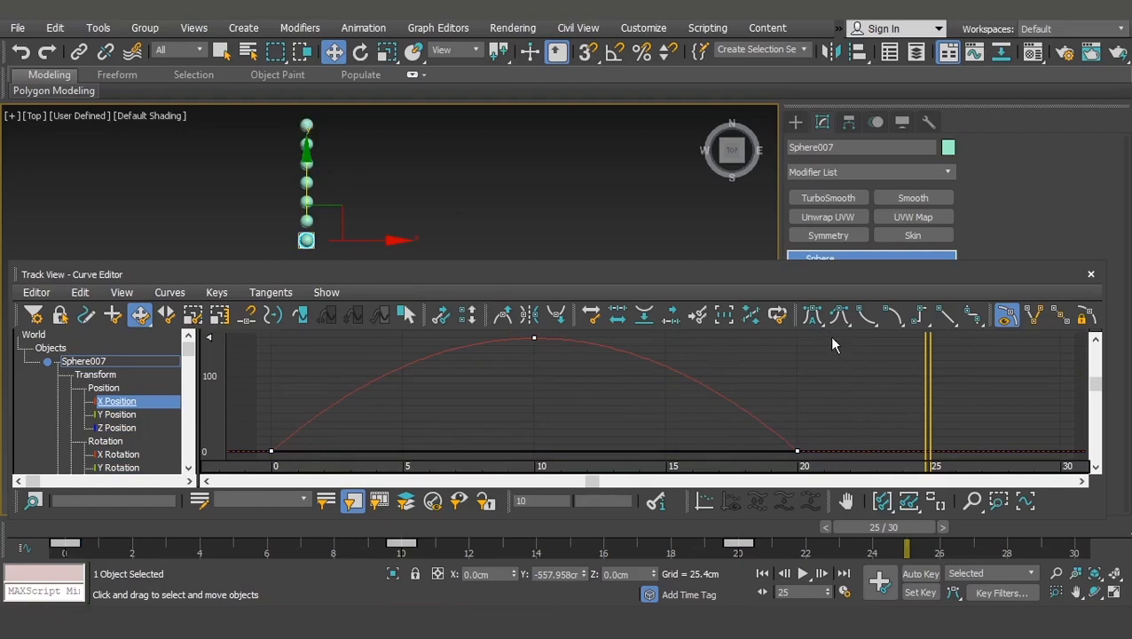
{"action": "left_click", "coordinate": [812, 315]}
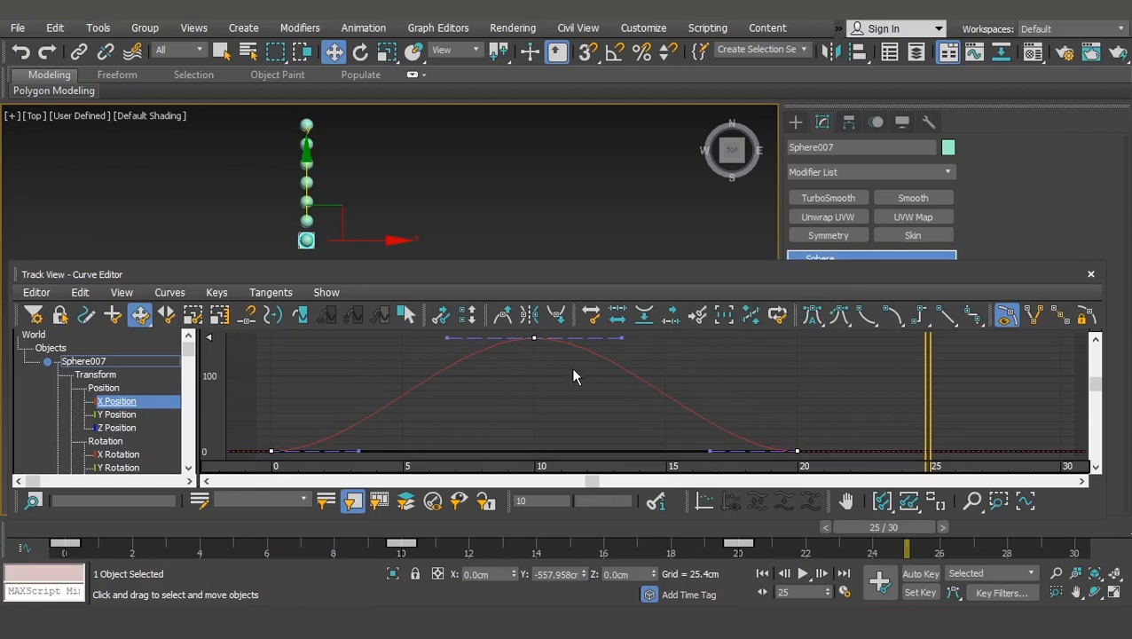
Break the tangents of Sphere007's frame 10 key, pull both handles down into a sharp peak, and reset the key to Auto.
{"action": "left_click_drag", "start_coordinate": [570, 367], "coordinate": [449, 338]}
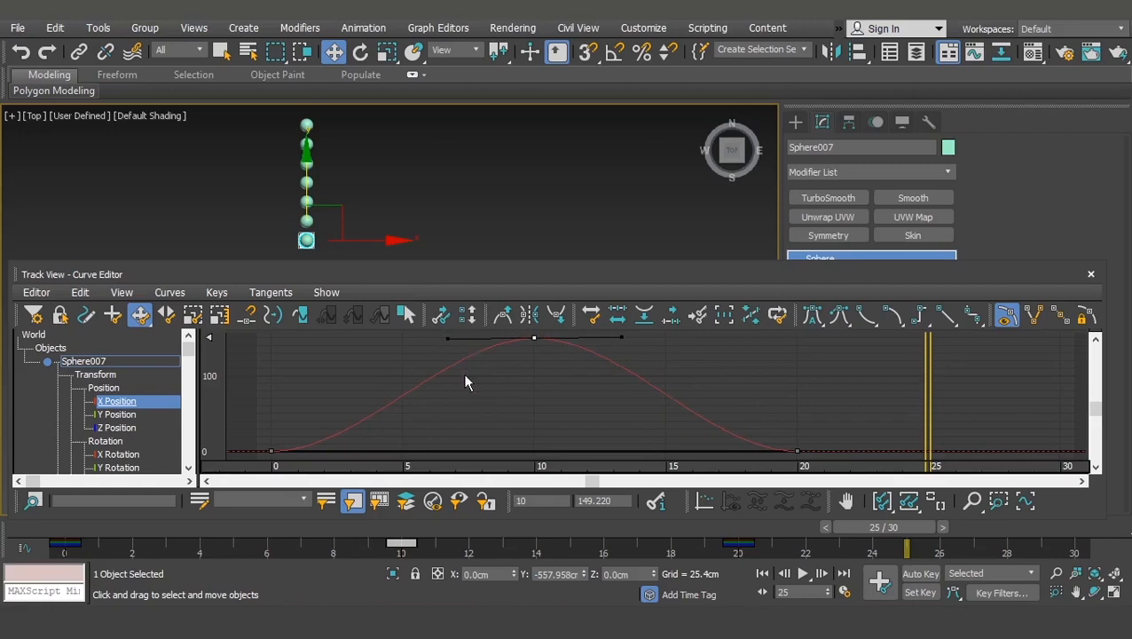
{"action": "left_click", "coordinate": [1033, 318]}
{"action": "left_click_drag", "start_coordinate": [447, 338], "coordinate": [506, 410]}
{"action": "left_click_drag", "start_coordinate": [482, 433], "coordinate": [488, 431]}
{"action": "left_click_drag", "start_coordinate": [625, 342], "coordinate": [578, 430]}
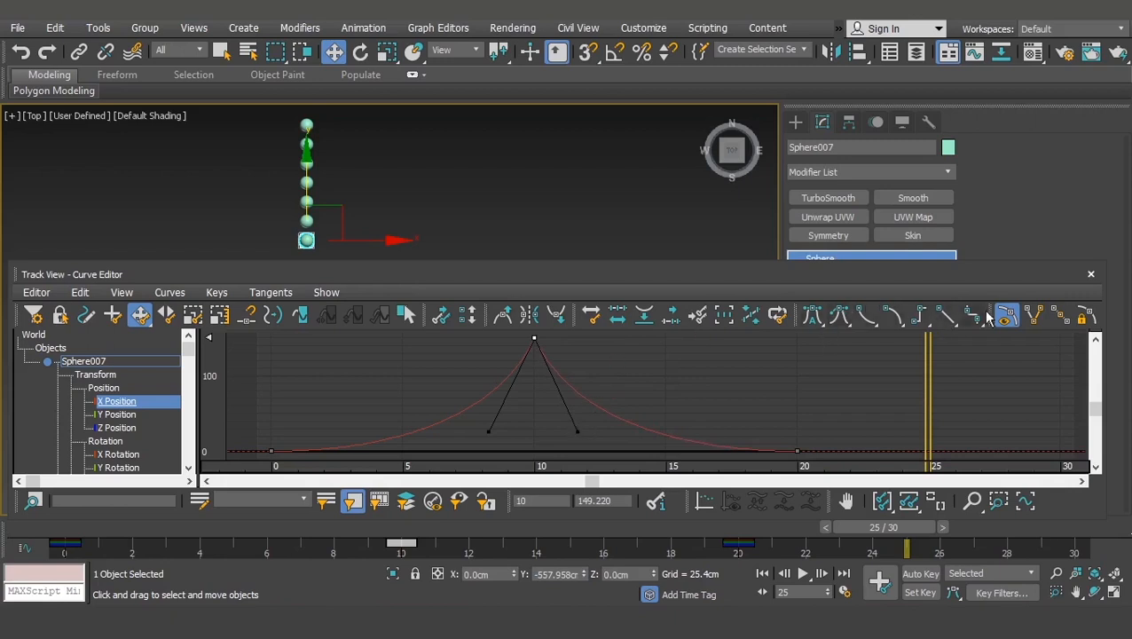
{"action": "left_click", "coordinate": [814, 320]}
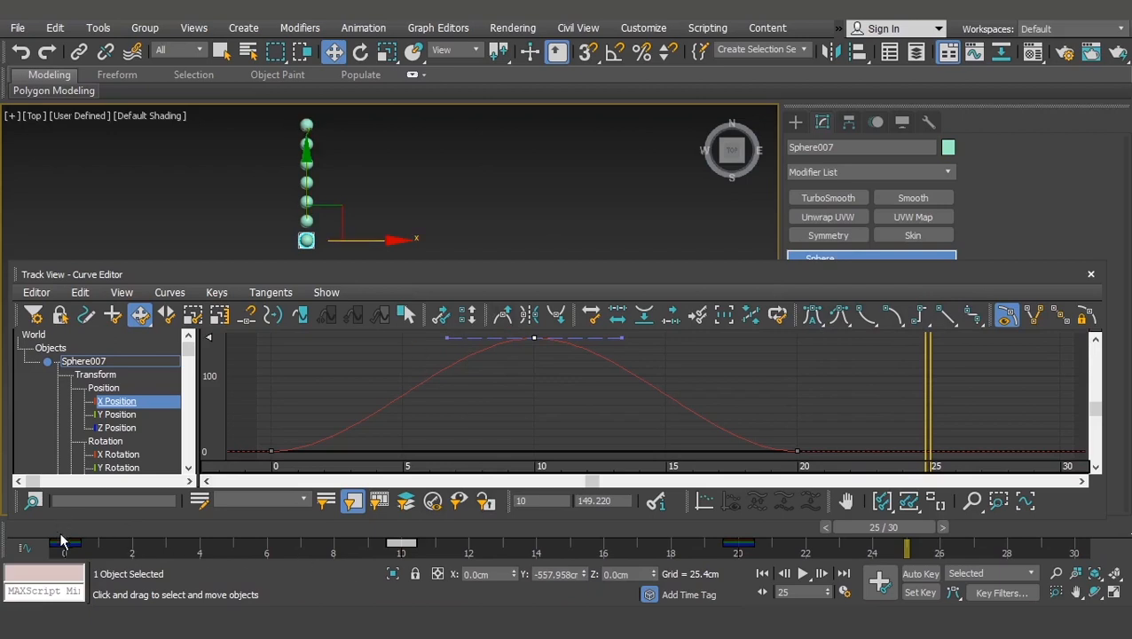
Scrub Sphere007's motion back to frame 0 and look over the default tangent types for new keys.
{"action": "left_click_drag", "start_coordinate": [866, 526], "coordinate": [717, 503]}
{"action": "key", "text": "w"}
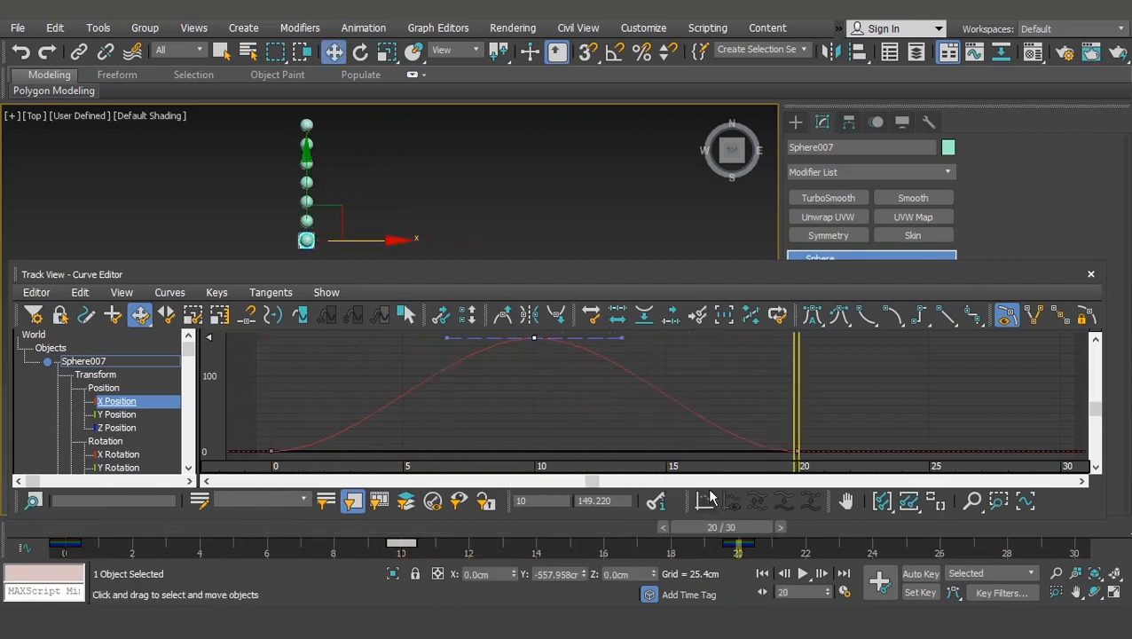
{"action": "left_click_drag", "start_coordinate": [752, 530], "coordinate": [88, 530]}
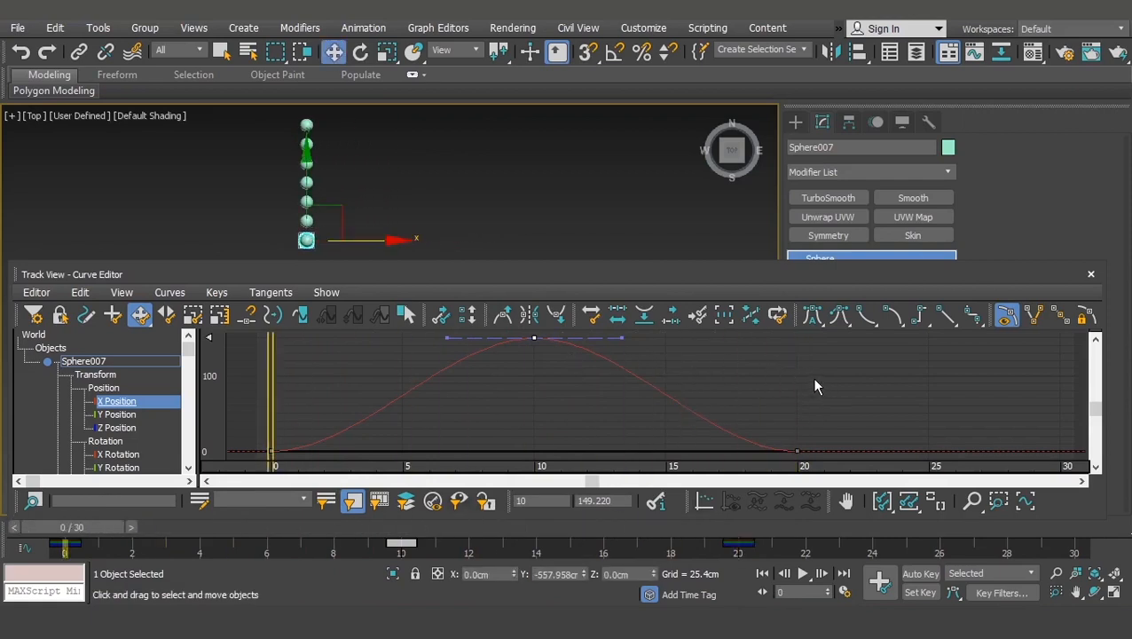
{"action": "left_click", "coordinate": [953, 592]}
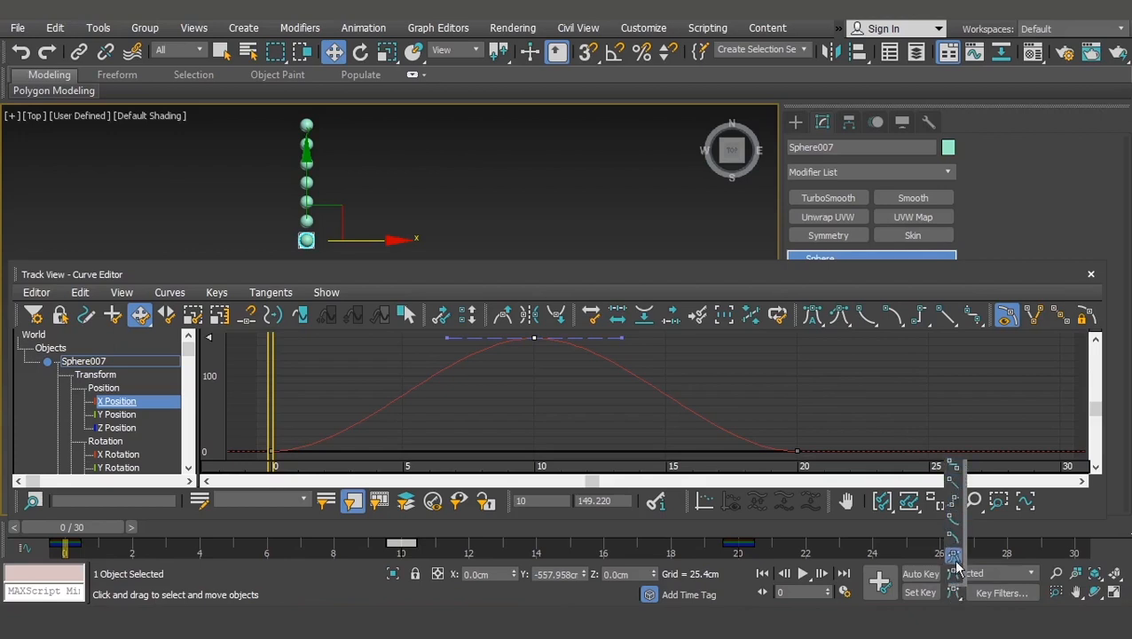
{"action": "left_click_drag", "start_coordinate": [956, 568], "coordinate": [955, 595]}
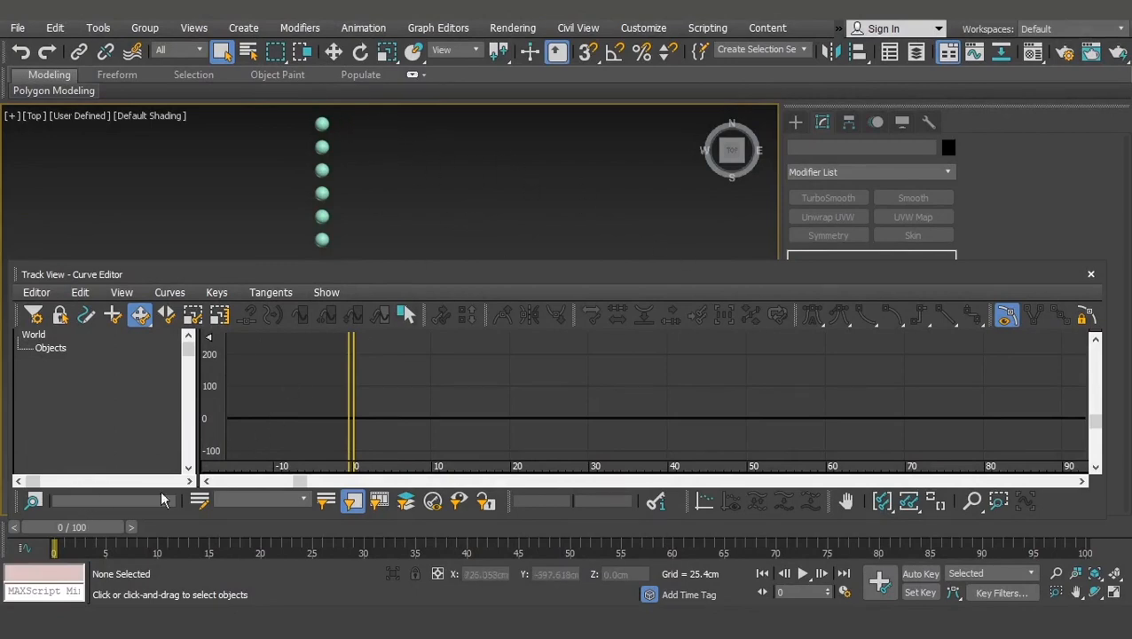
Select all six spheres in the 100-frame scene, play their animation, and scrub to frame 20 to review the motion.
{"action": "mouse_move", "coordinate": [74, 532]}
{"action": "left_mouse_down"}
{"action": "mouse_move", "coordinate": [266, 527]}
{"action": "mouse_move", "coordinate": [54, 527]}
{"action": "left_mouse_up"}
{"action": "key", "text": "q"}
{"action": "left_click_drag", "start_coordinate": [368, 111], "coordinate": [274, 255]}
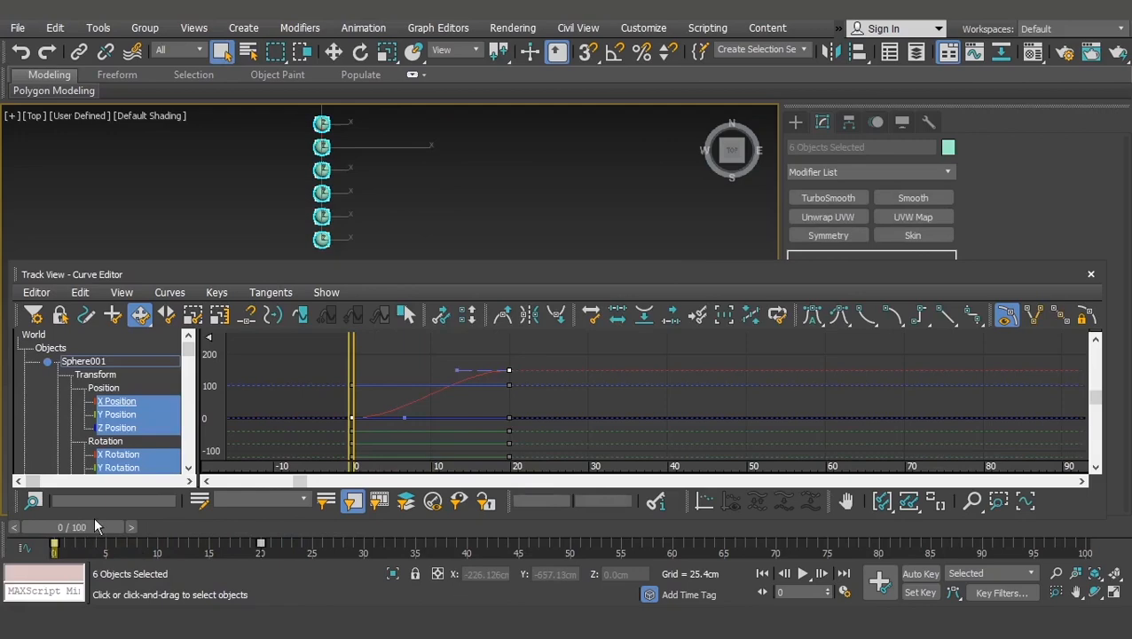
{"action": "mouse_move", "coordinate": [65, 525]}
{"action": "left_mouse_down"}
{"action": "mouse_move", "coordinate": [277, 524]}
{"action": "mouse_move", "coordinate": [79, 525]}
{"action": "mouse_move", "coordinate": [260, 540]}
{"action": "mouse_move", "coordinate": [55, 538]}
{"action": "left_mouse_up"}
{"action": "left_click", "coordinate": [803, 574]}
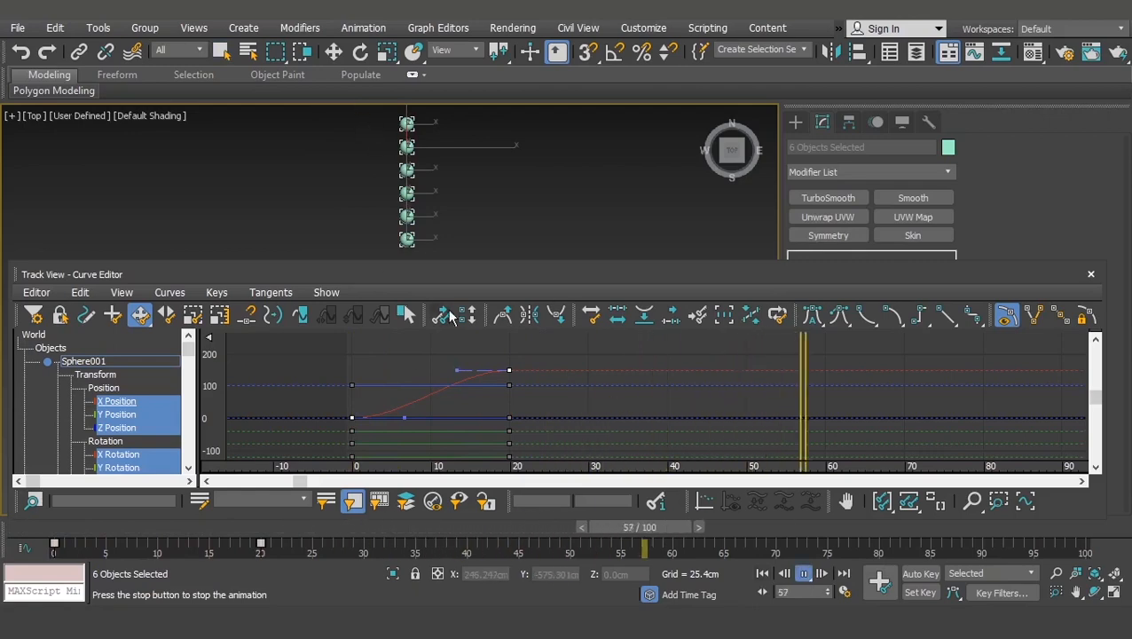
{"action": "left_click", "coordinate": [806, 575]}
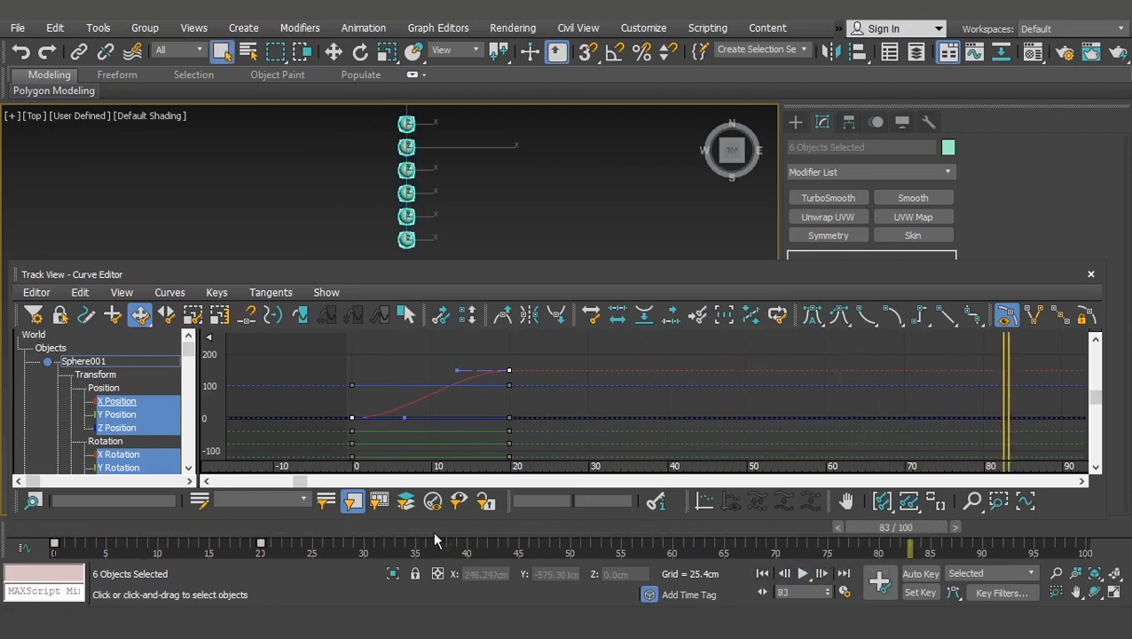
{"action": "left_click_drag", "start_coordinate": [434, 533], "coordinate": [275, 530]}
{"action": "key", "text": "q"}
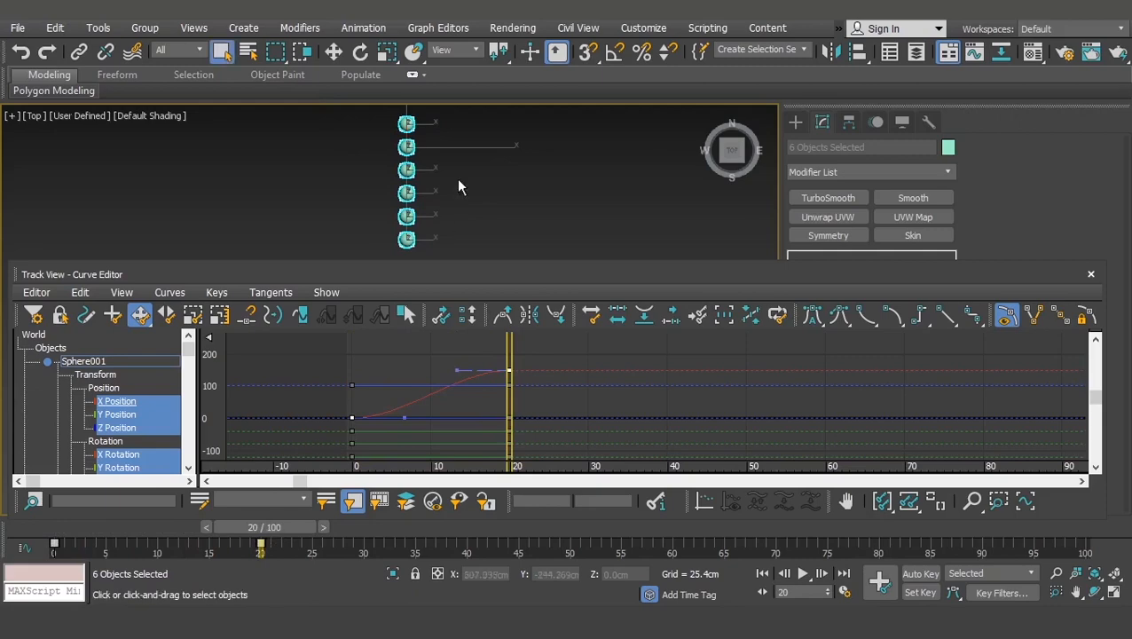
Isolate Sphere001's X Position curve and scrub the animation back to frame 0.
{"action": "left_click", "coordinate": [406, 123]}
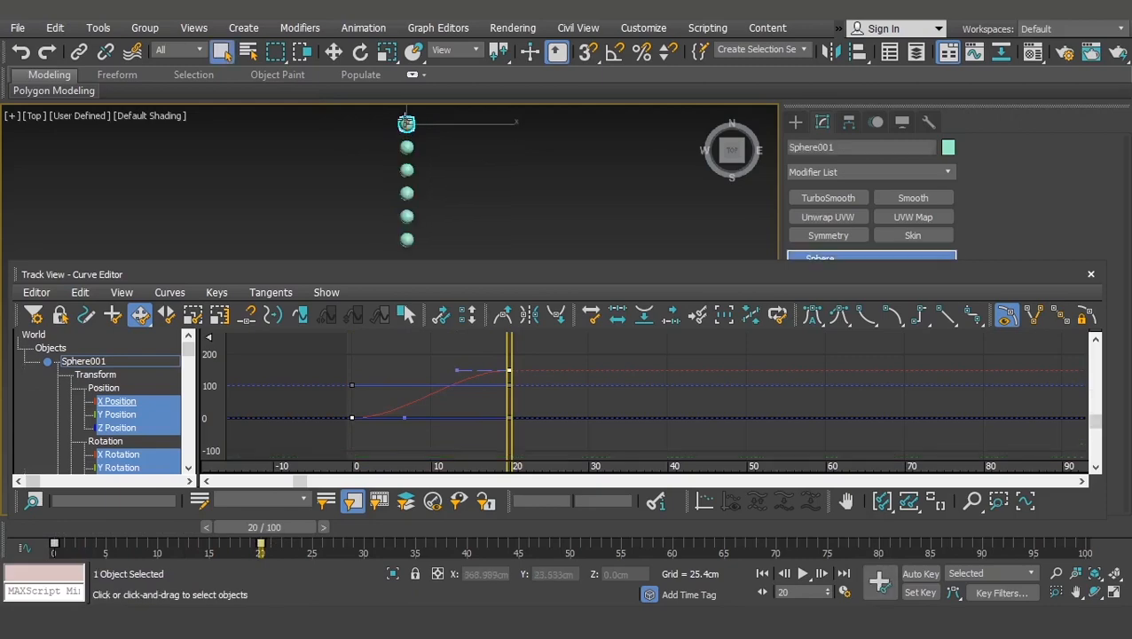
{"action": "left_click", "coordinate": [118, 401]}
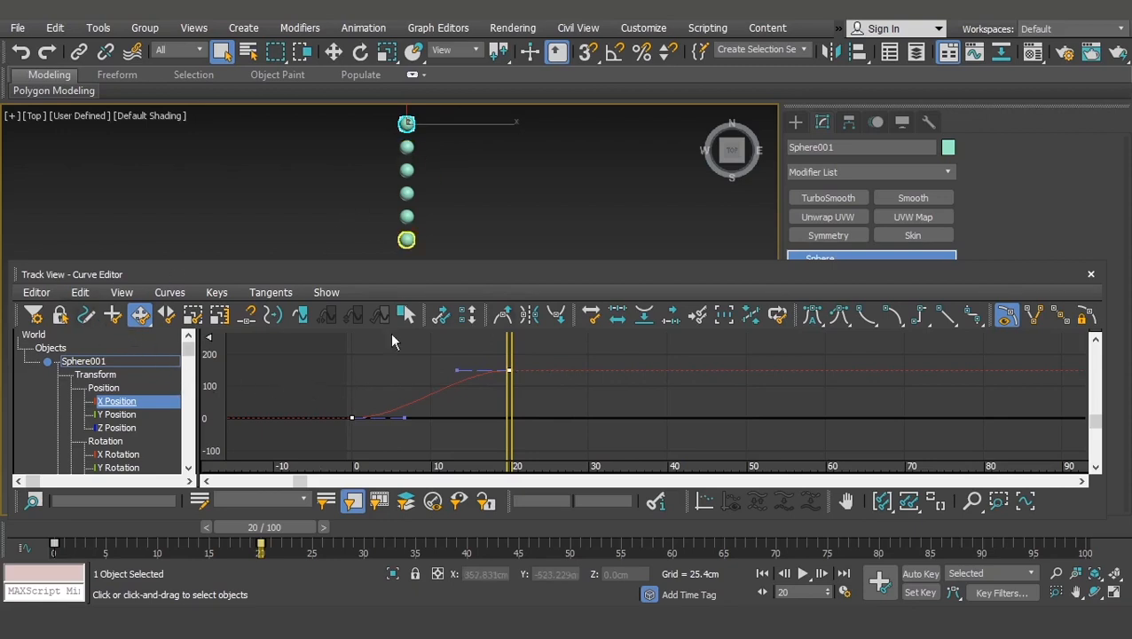
{"action": "left_click_drag", "start_coordinate": [228, 526], "coordinate": [1, 529]}
{"action": "key", "text": "q"}
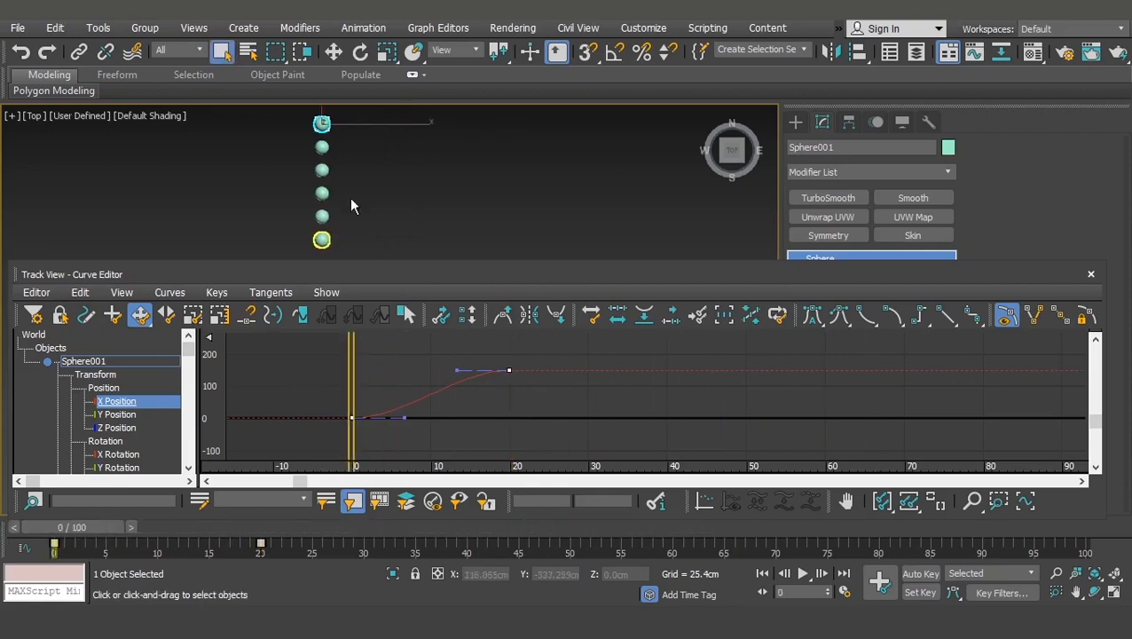
Scrub to frame 3 and set Sphere002's X Position curve to the Cycle out-of-range type before and after its keys.
{"action": "left_click", "coordinate": [322, 146]}
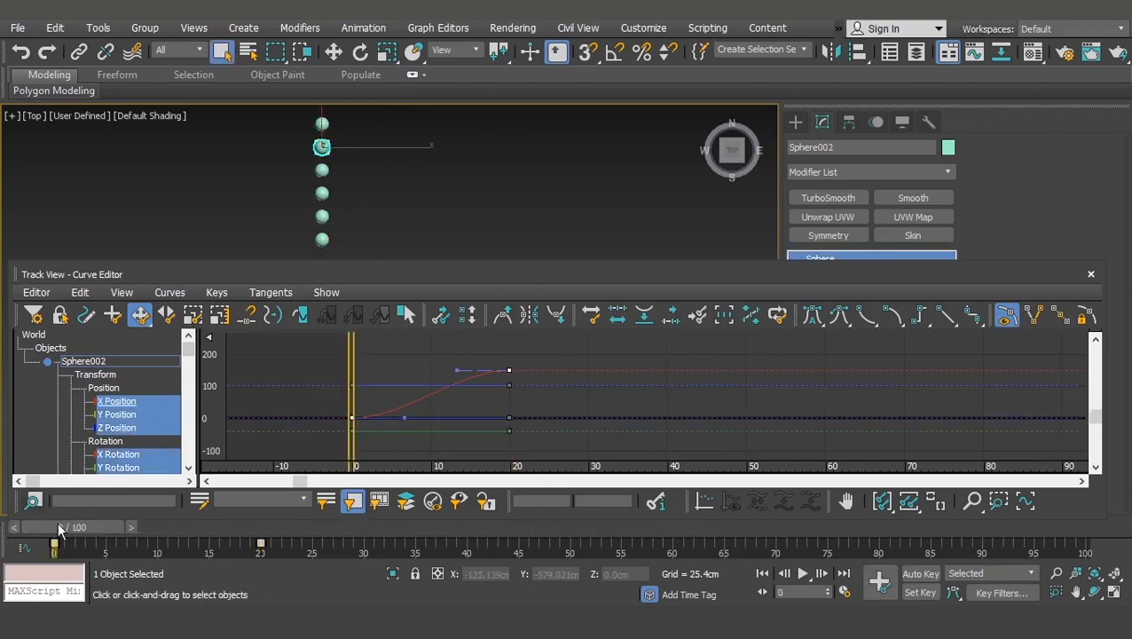
{"action": "left_click_drag", "start_coordinate": [58, 522], "coordinate": [88, 524]}
{"action": "left_click", "coordinate": [117, 401]}
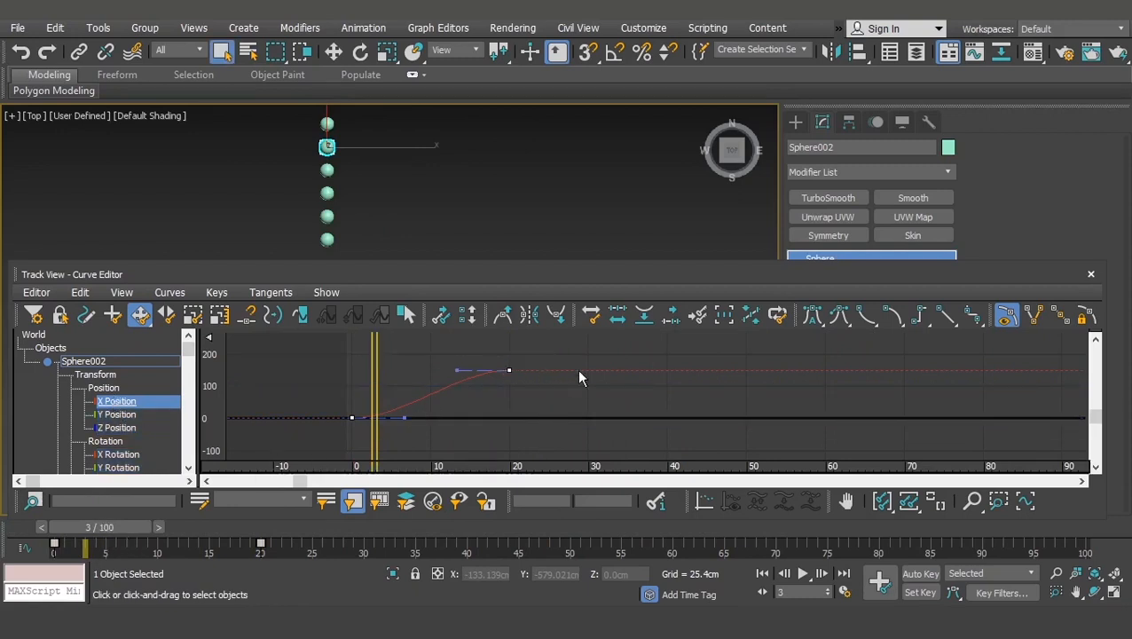
{"action": "left_click", "coordinate": [80, 292]}
{"action": "mouse_move", "coordinate": [156, 393]}
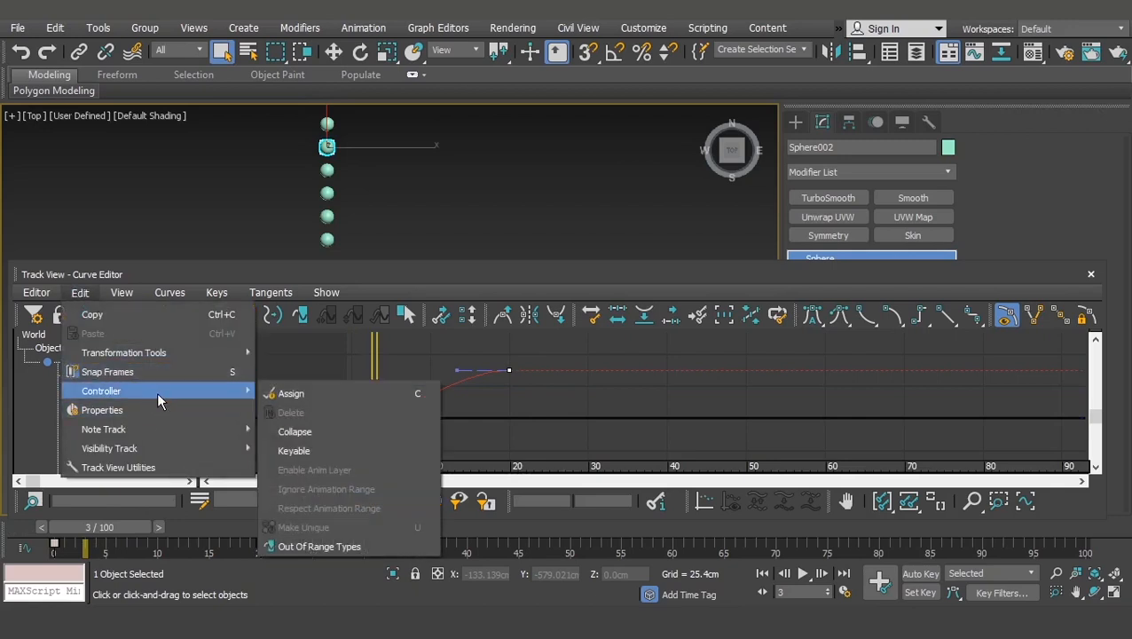
{"action": "left_click", "coordinate": [325, 543]}
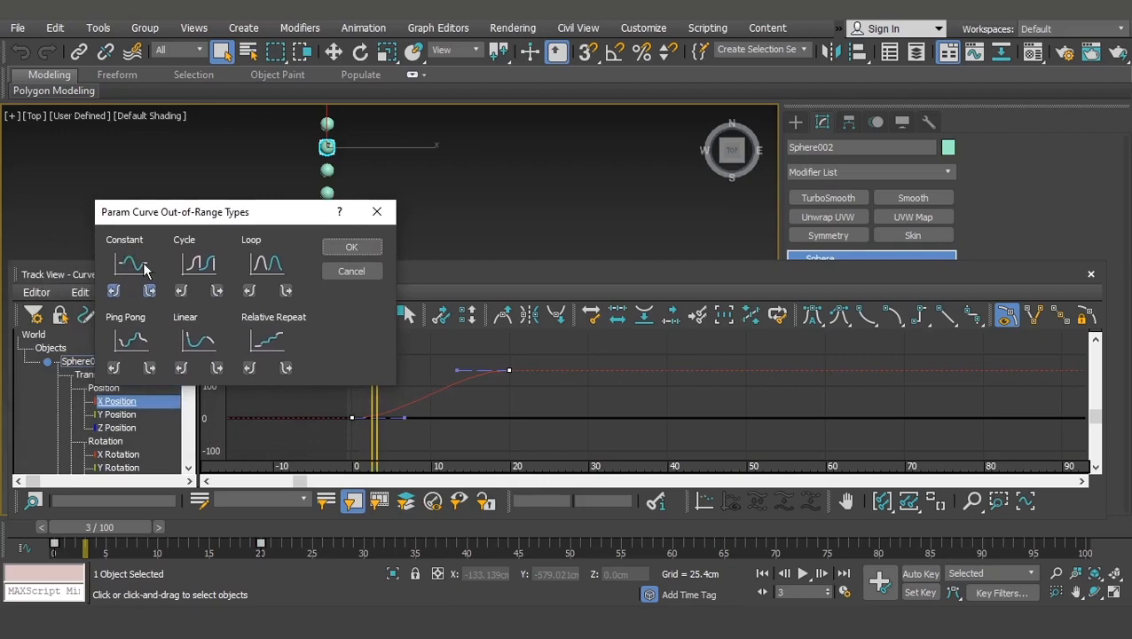
{"action": "left_click", "coordinate": [182, 293]}
{"action": "left_click", "coordinate": [216, 291]}
{"action": "left_click", "coordinate": [352, 248]}
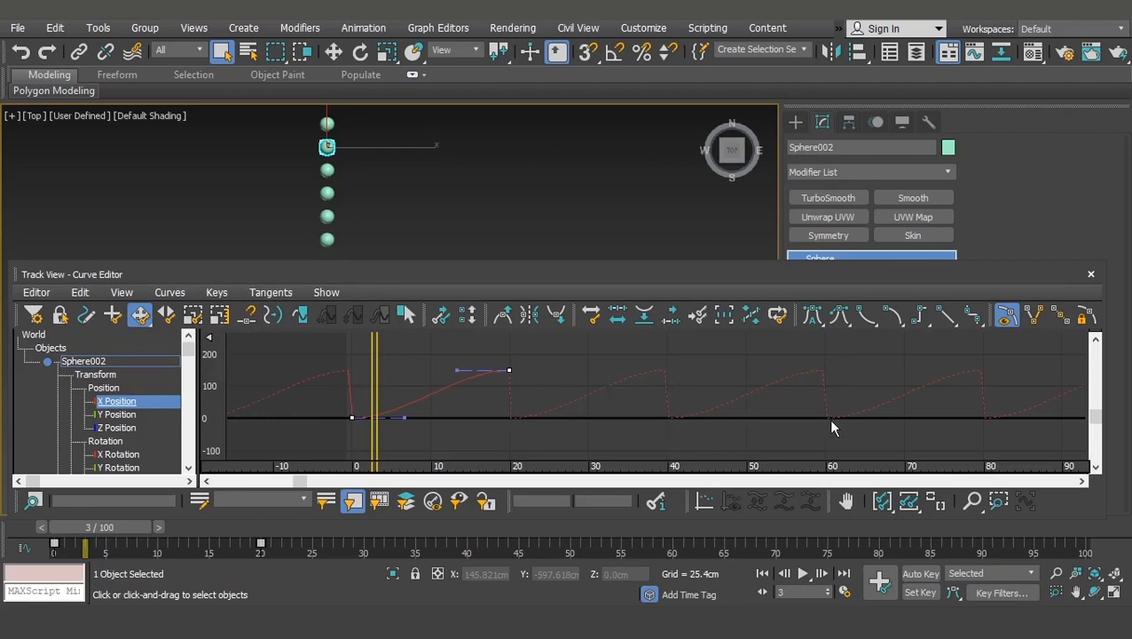
Set Sphere003's curves to the Loop out-of-range type in both directions.
{"action": "left_click", "coordinate": [325, 170]}
{"action": "left_click", "coordinate": [80, 292]}
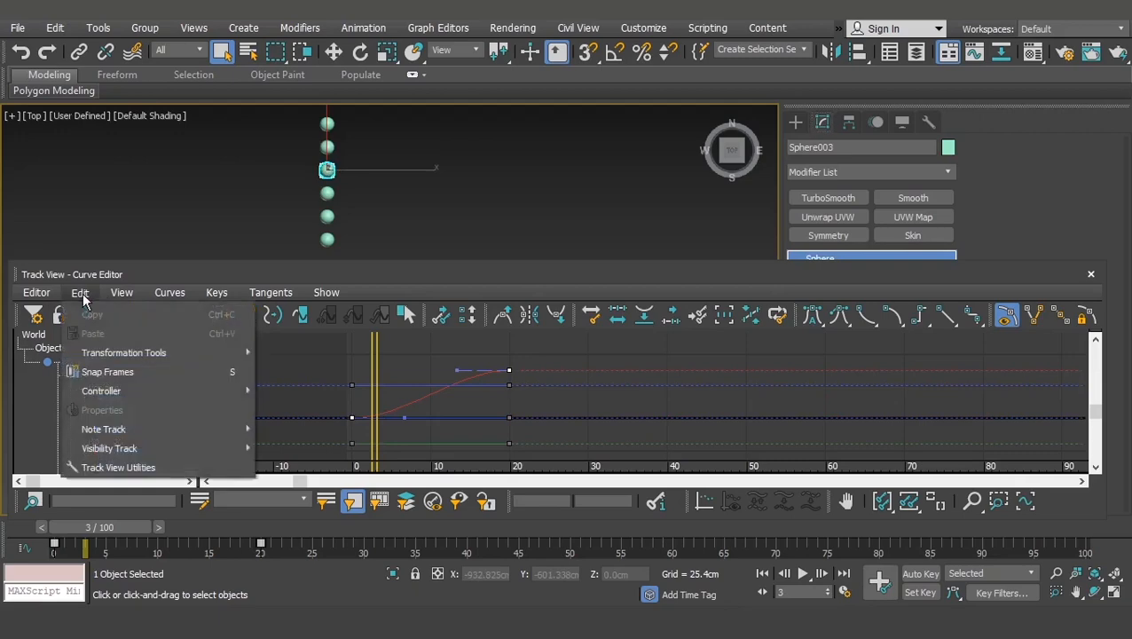
{"action": "mouse_move", "coordinate": [136, 390]}
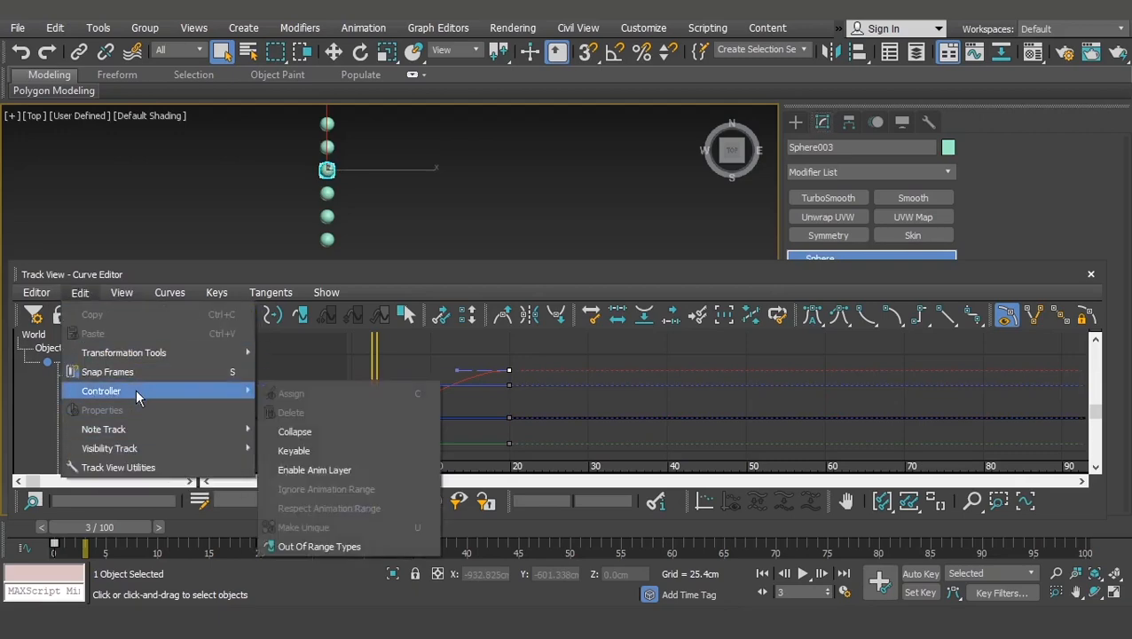
{"action": "left_click", "coordinate": [306, 546]}
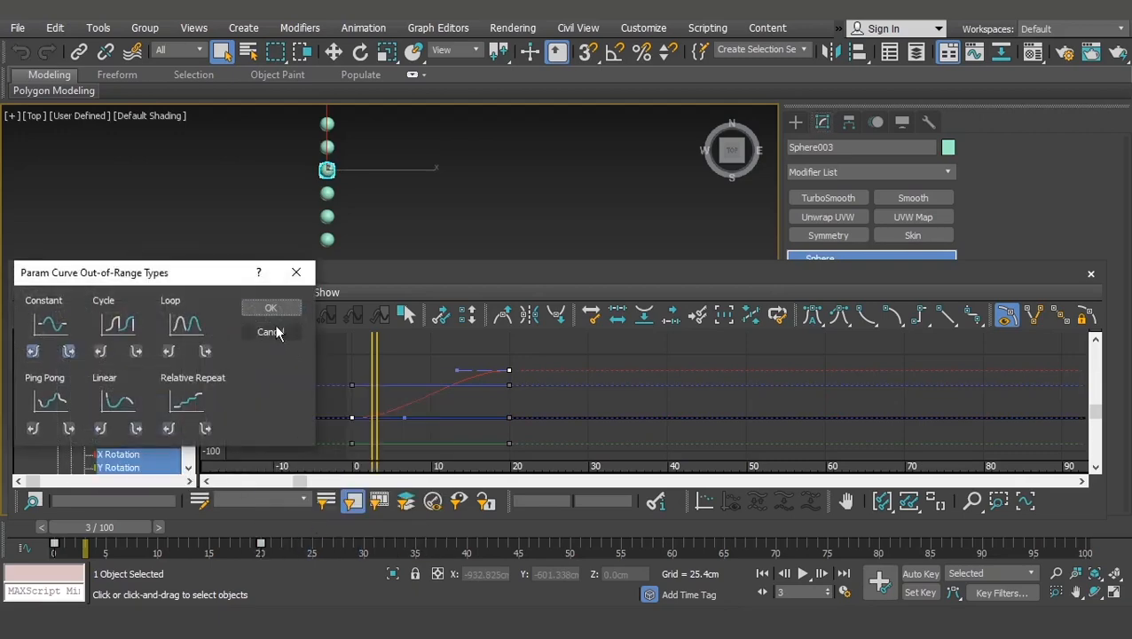
{"action": "left_click", "coordinate": [168, 352]}
{"action": "left_click", "coordinate": [204, 352]}
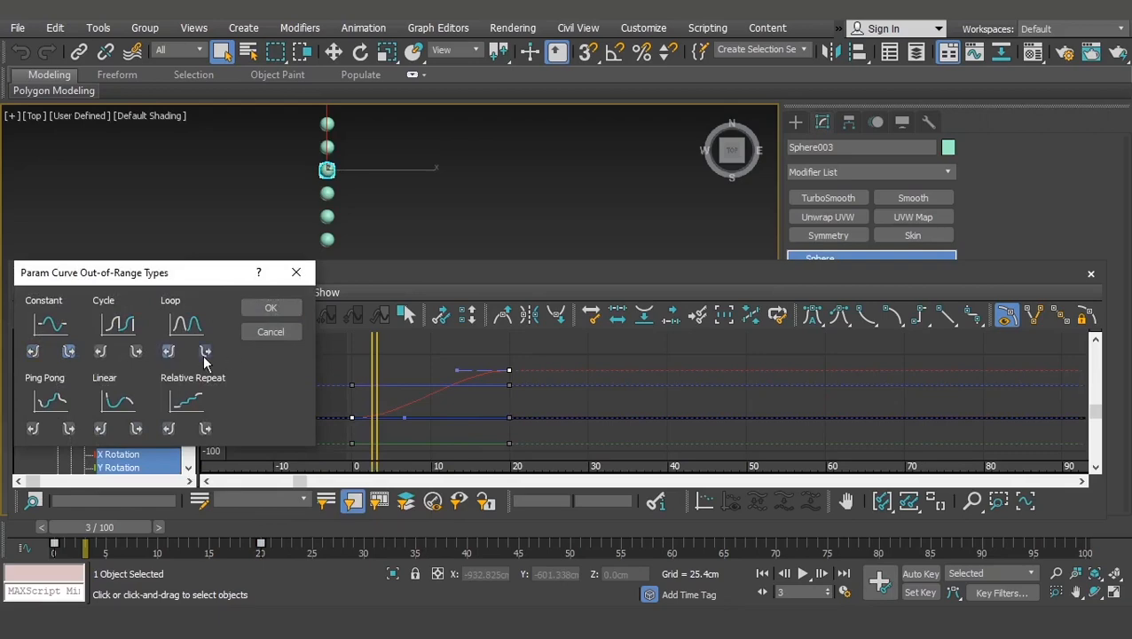
{"action": "left_click", "coordinate": [271, 308]}
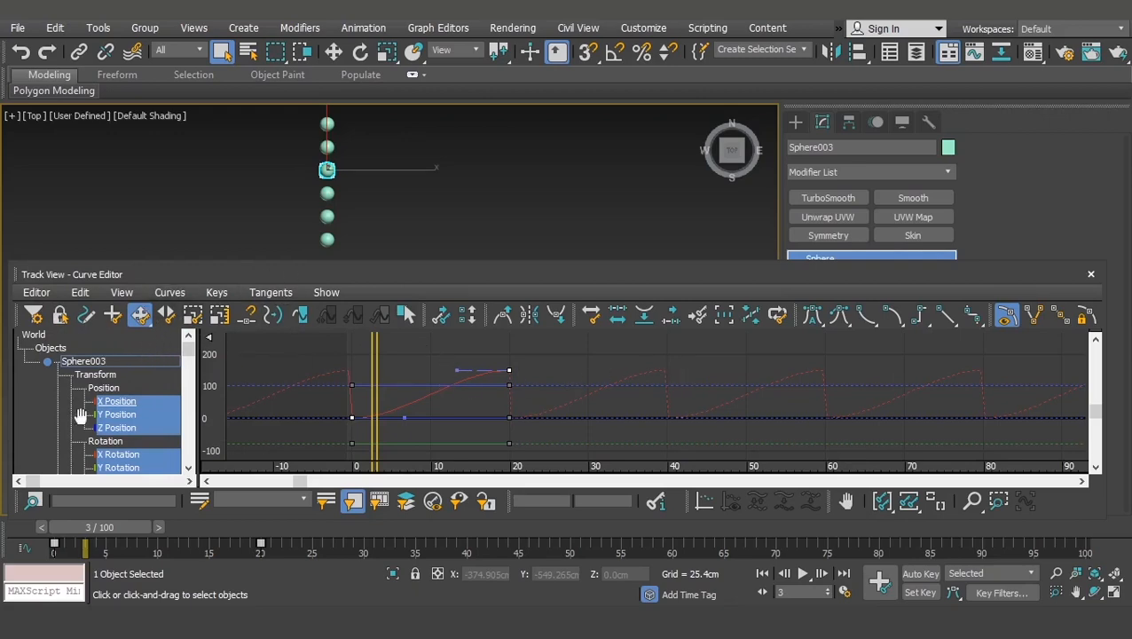
Set Sphere004's curves to the Ping Pong out-of-range type in both directions and isolate its X Position curve.
{"action": "left_click", "coordinate": [327, 194]}
{"action": "left_click", "coordinate": [80, 292]}
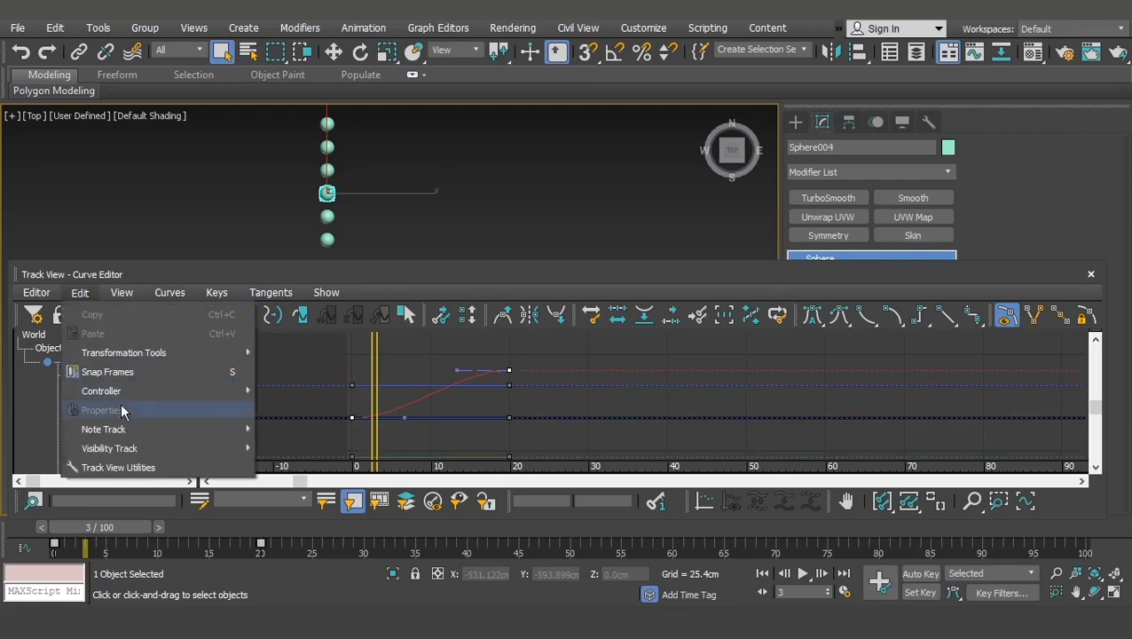
{"action": "mouse_move", "coordinate": [120, 388]}
{"action": "left_click", "coordinate": [301, 548]}
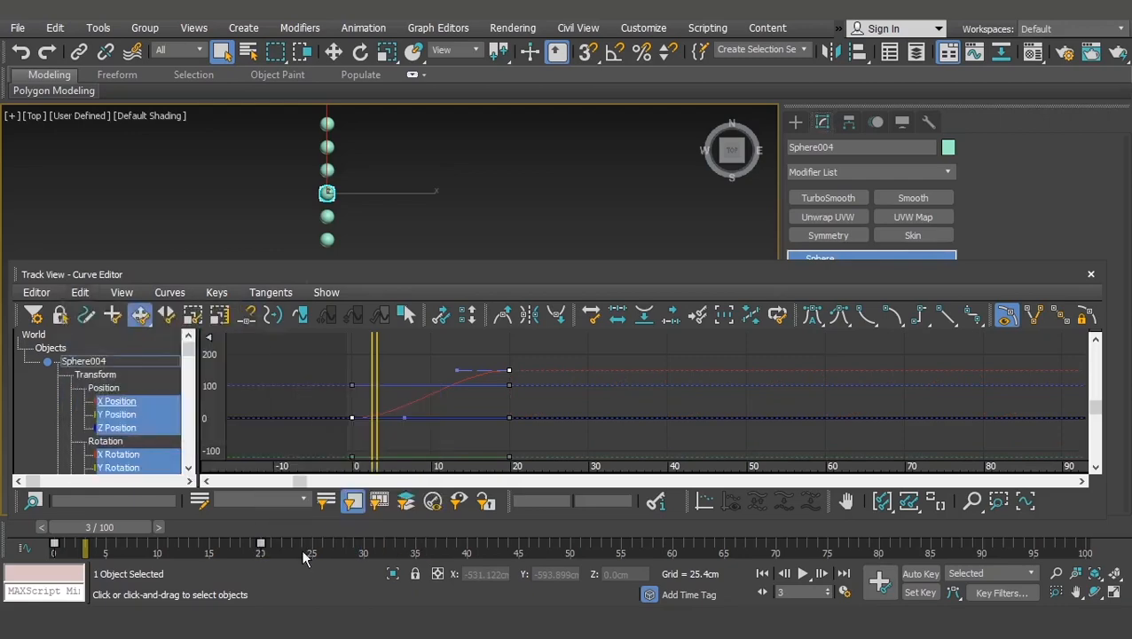
{"action": "left_click", "coordinate": [34, 429]}
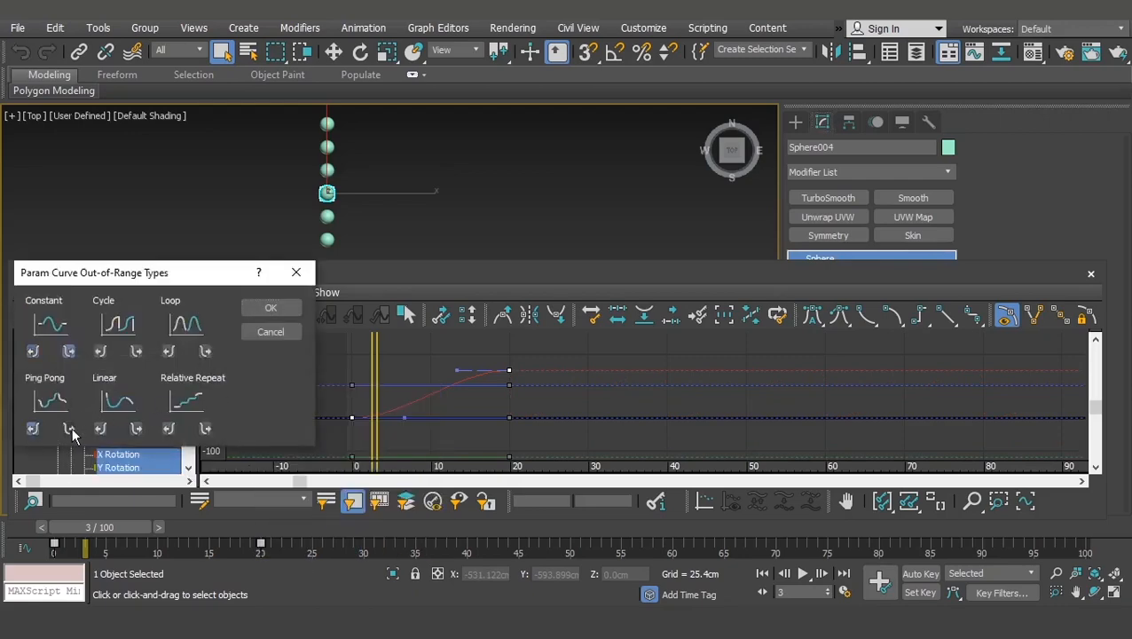
{"action": "left_click", "coordinate": [69, 429]}
{"action": "left_click", "coordinate": [271, 307]}
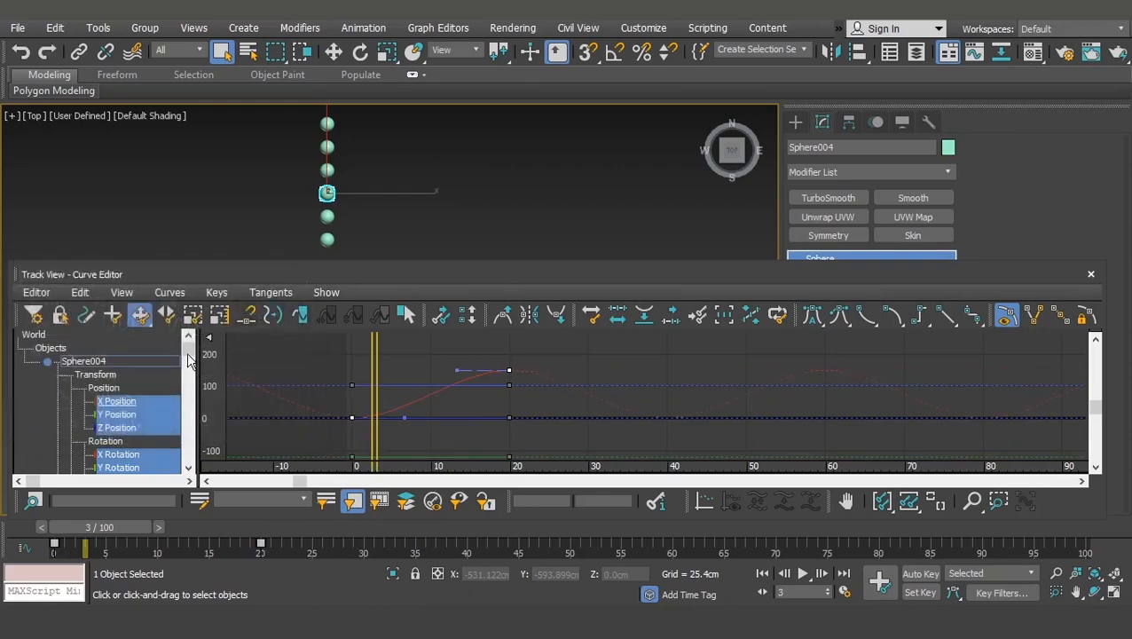
{"action": "left_click", "coordinate": [120, 401]}
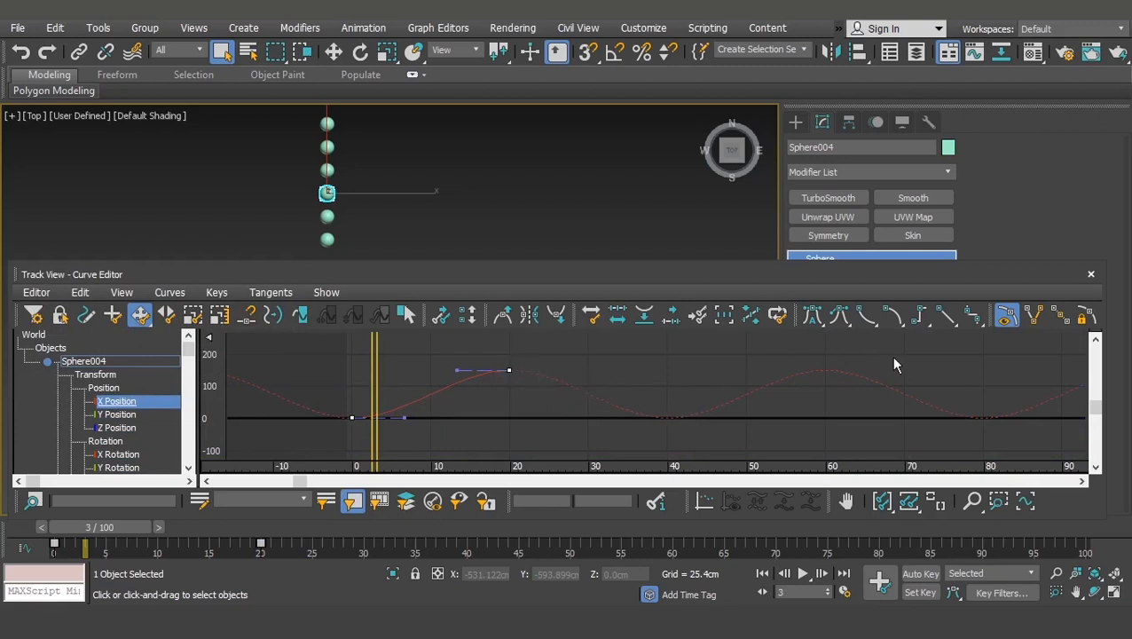
Set Sphere005's curves to the Linear out-of-range type in both directions.
{"action": "left_click", "coordinate": [327, 216]}
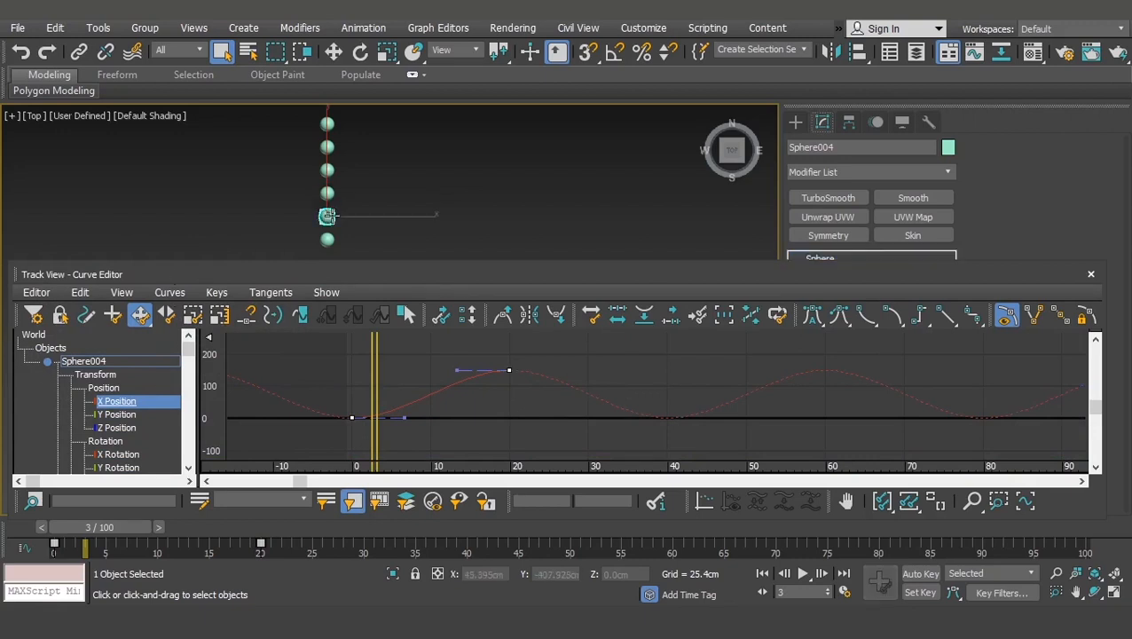
{"action": "left_click", "coordinate": [79, 292]}
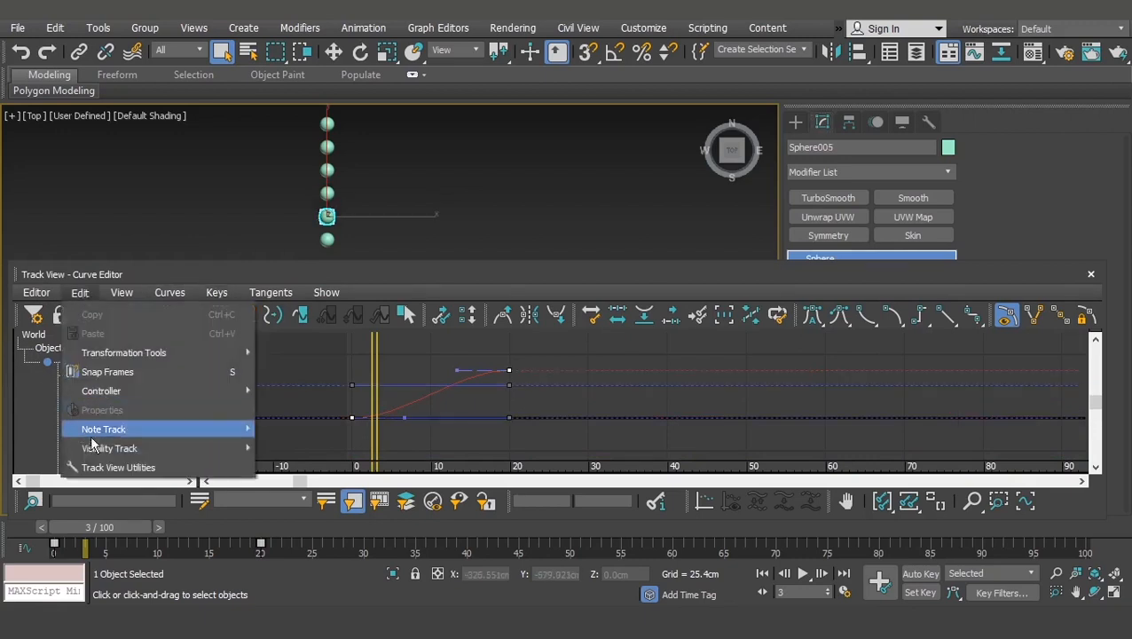
{"action": "mouse_move", "coordinate": [178, 387]}
{"action": "left_click", "coordinate": [337, 544]}
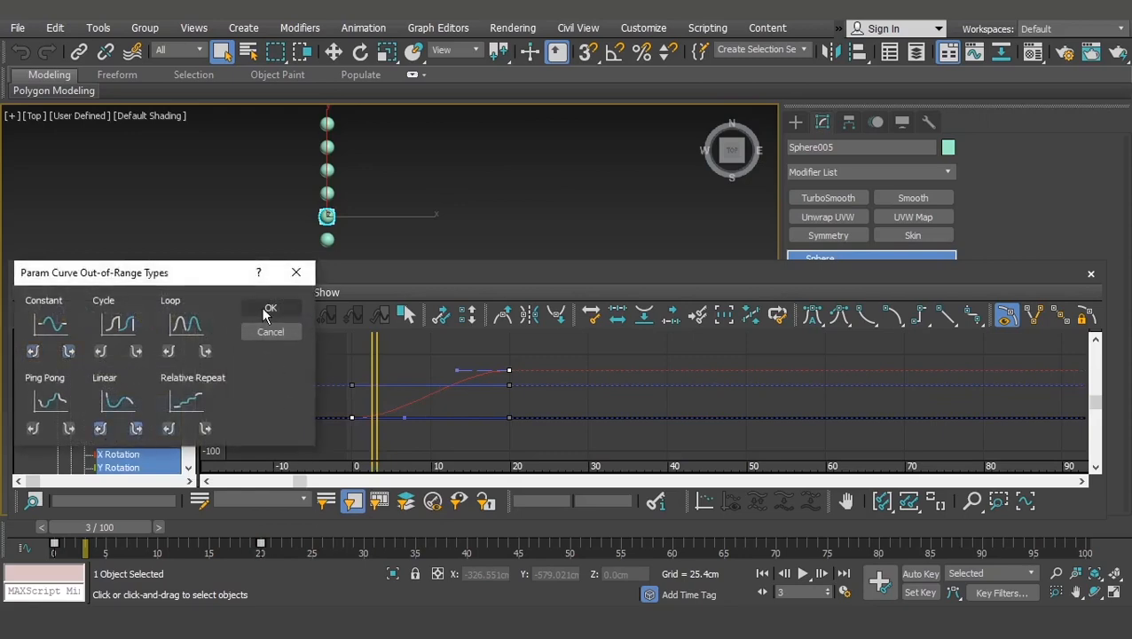
{"action": "left_click", "coordinate": [269, 308]}
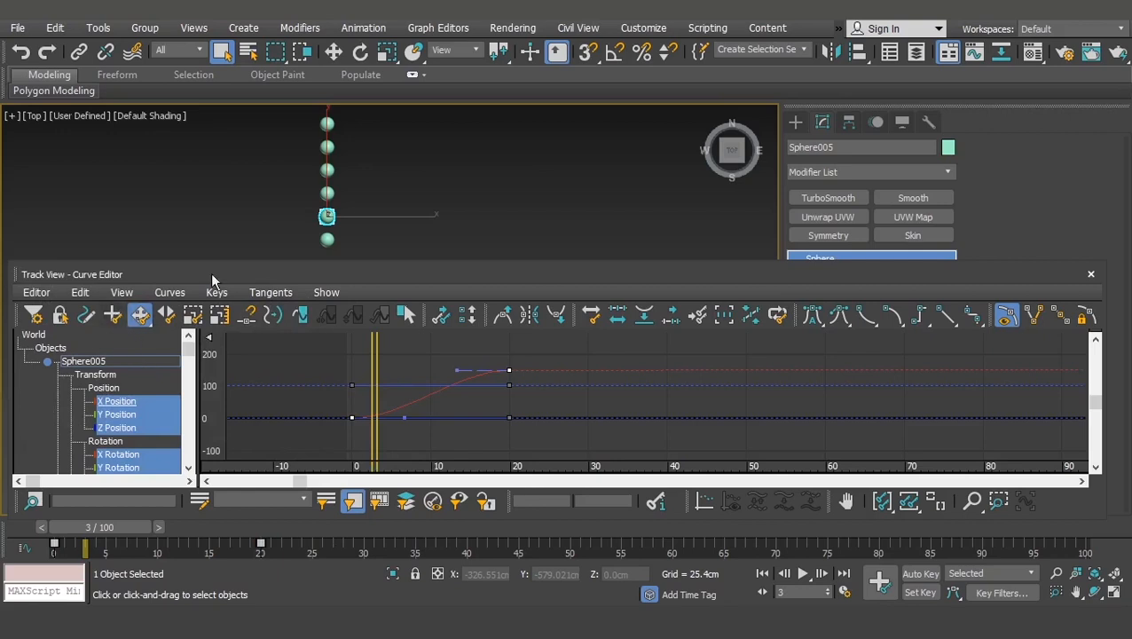
Set Sphere006's curves to the Relative Repeat out-of-range type in both directions and isolate its X Position curve.
{"action": "left_click", "coordinate": [327, 239]}
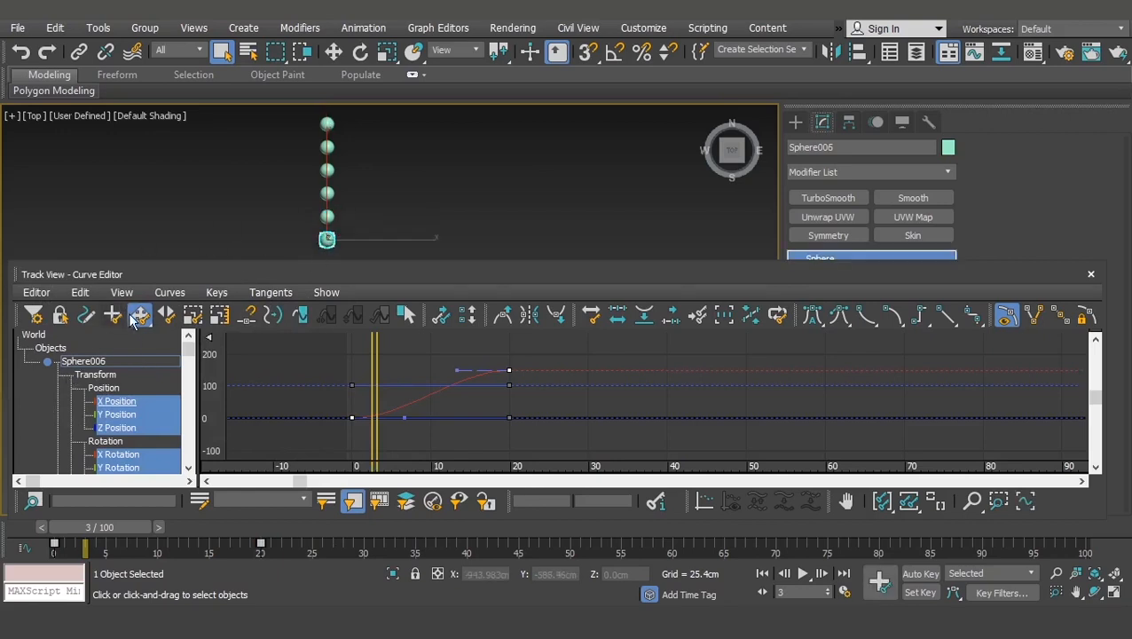
{"action": "left_click", "coordinate": [86, 296]}
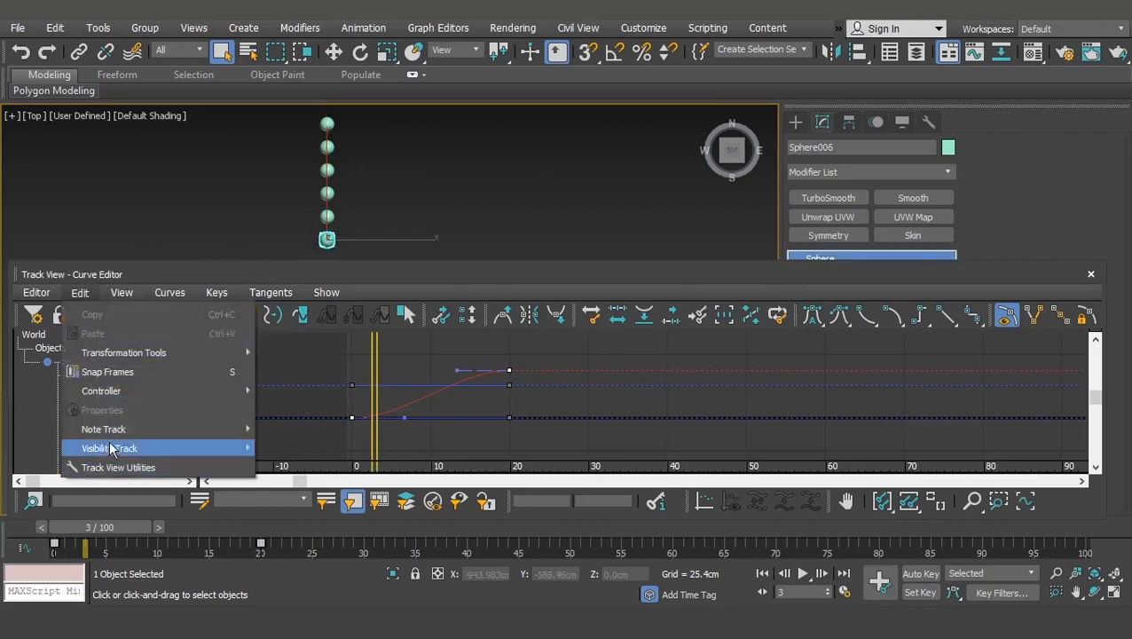
{"action": "mouse_move", "coordinate": [116, 430]}
{"action": "mouse_move", "coordinate": [116, 393]}
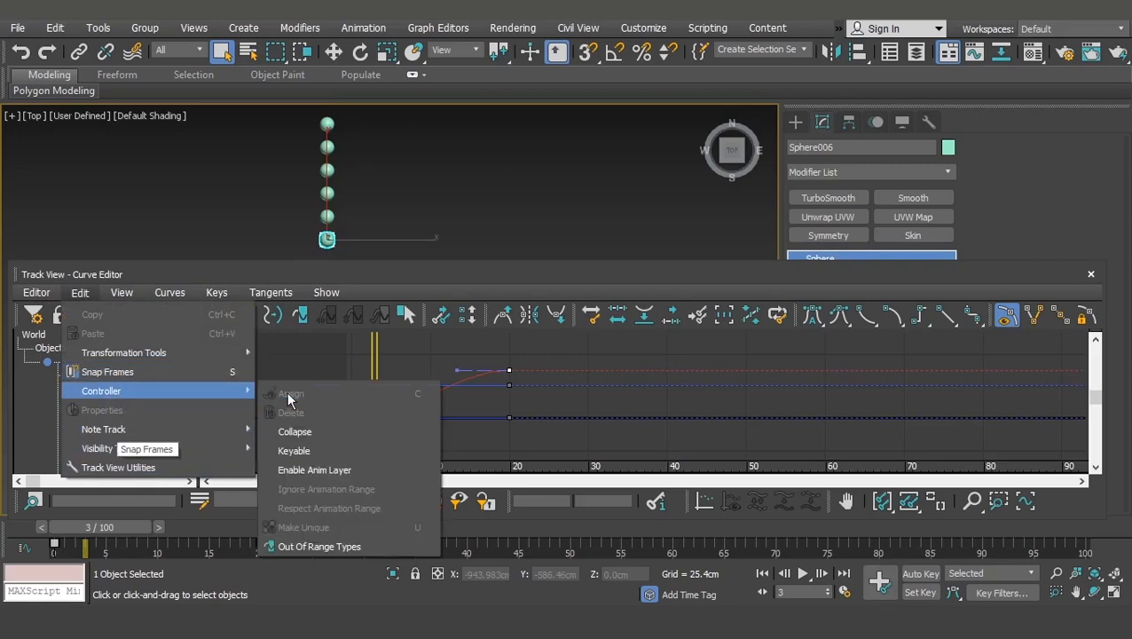
{"action": "left_click", "coordinate": [320, 545]}
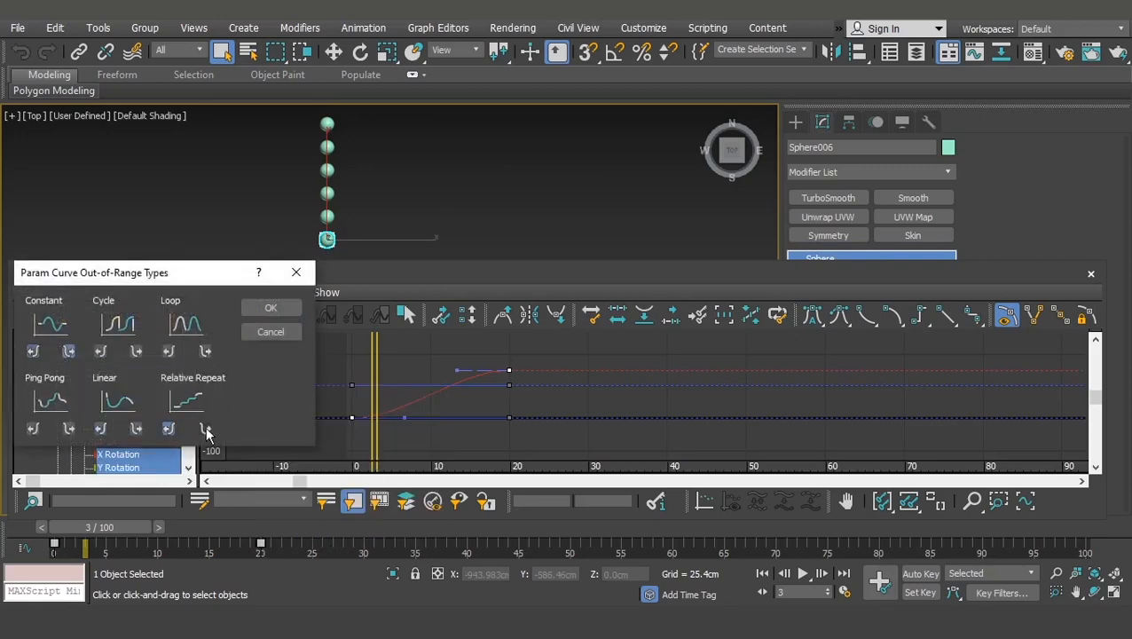
{"action": "left_click", "coordinate": [271, 308]}
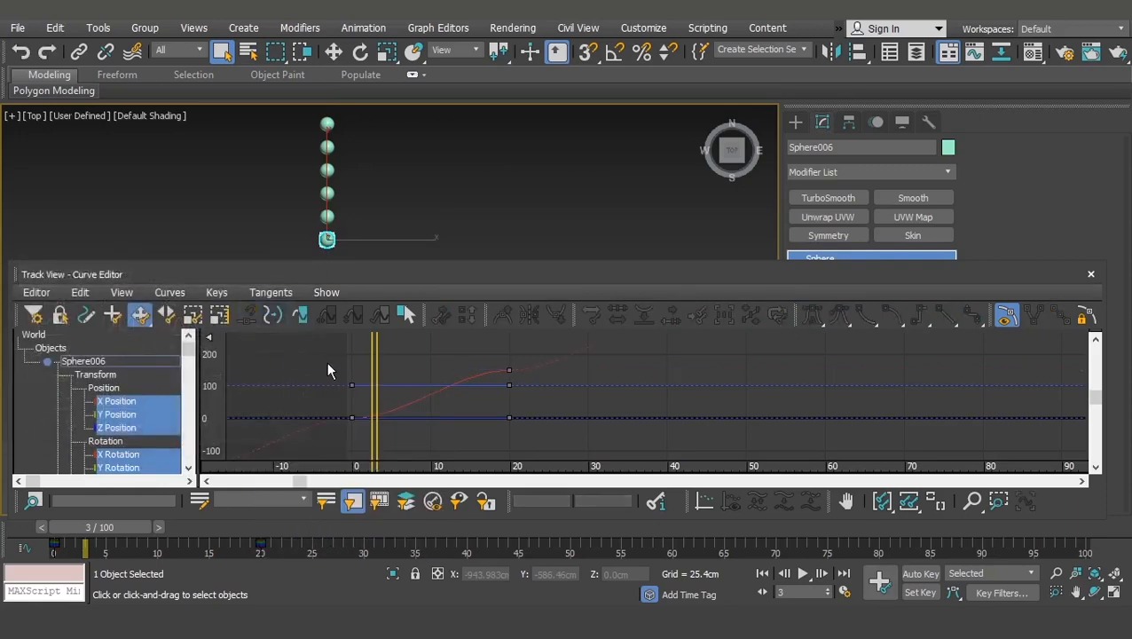
{"action": "left_click", "coordinate": [116, 401]}
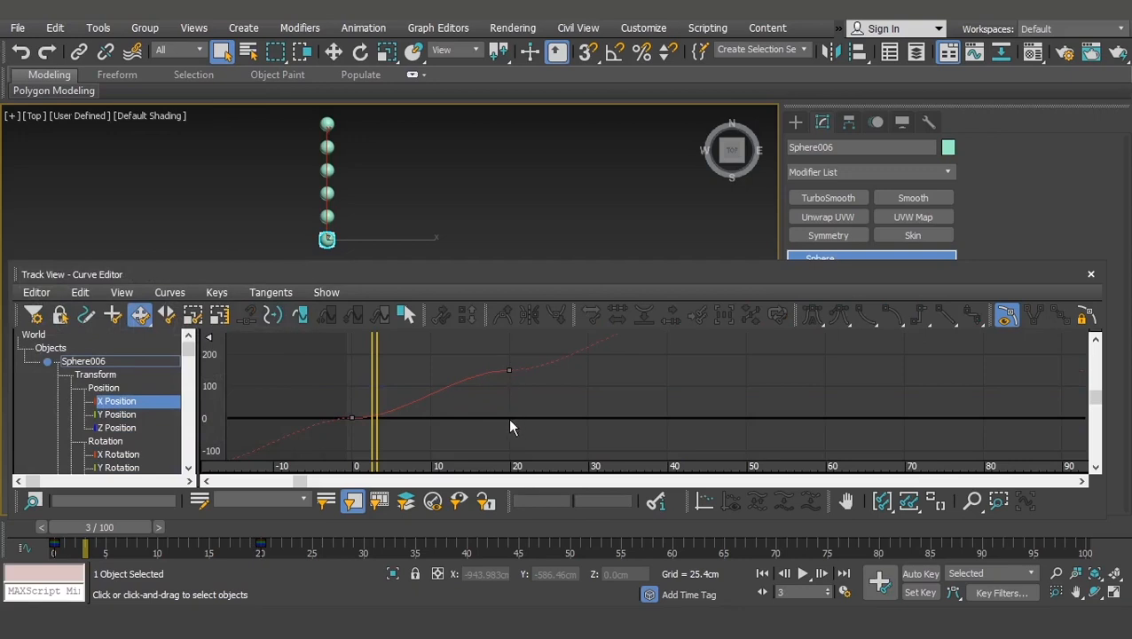
Play the animation from frame 0 to compare the six spheres' out-of-range motion, and stop at frame 67.
{"action": "left_click", "coordinate": [802, 575]}
{"action": "left_click", "coordinate": [801, 575]}
{"action": "left_click", "coordinate": [765, 574]}
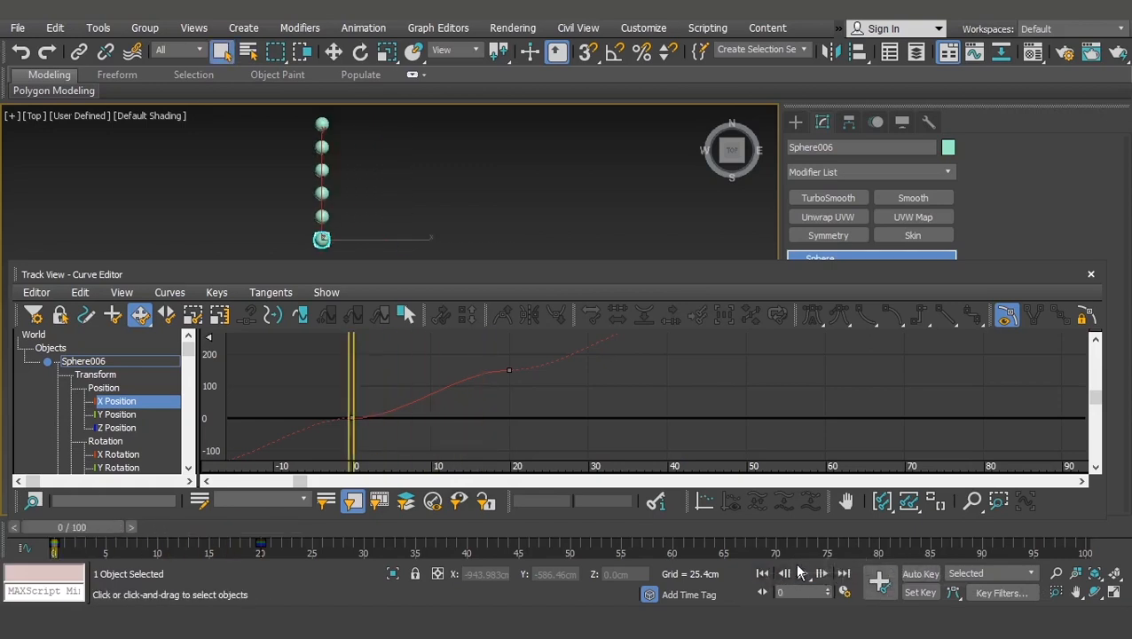
{"action": "left_click", "coordinate": [803, 574]}
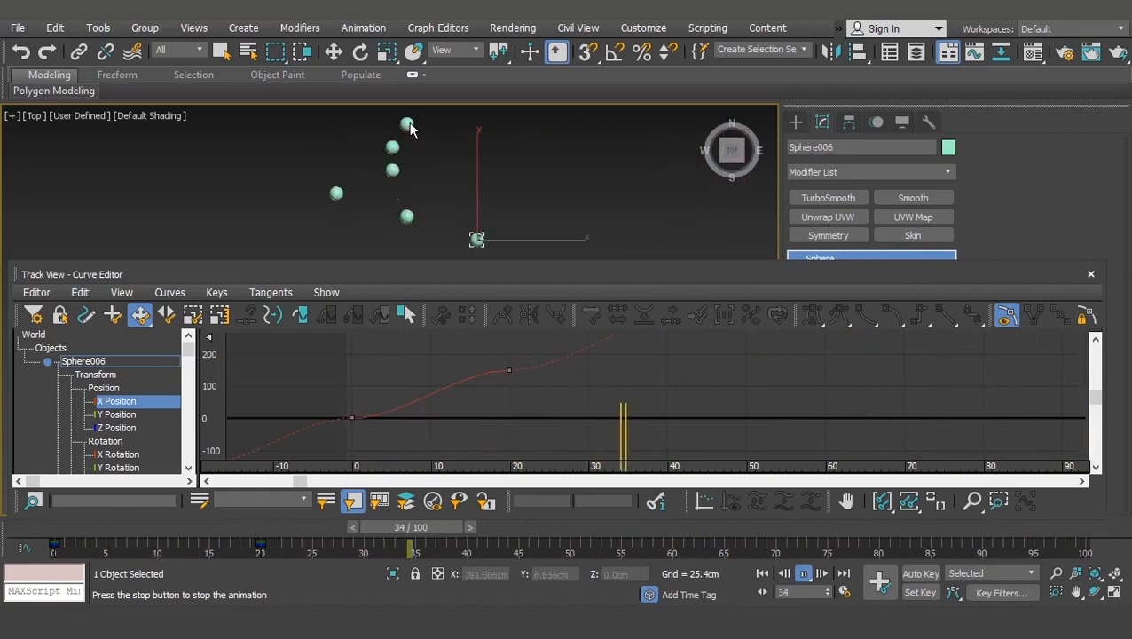
{"action": "key", "text": "slash"}
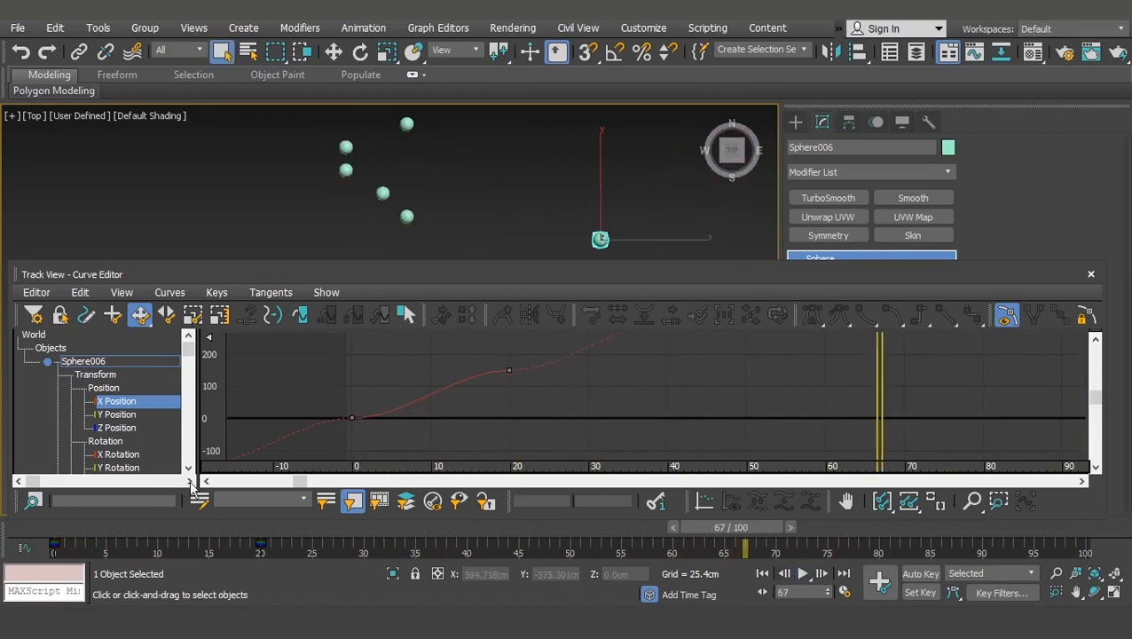
Select Sphere005 and check the out-of-range types assigned to its curves without applying any change.
{"action": "left_click", "coordinate": [410, 215]}
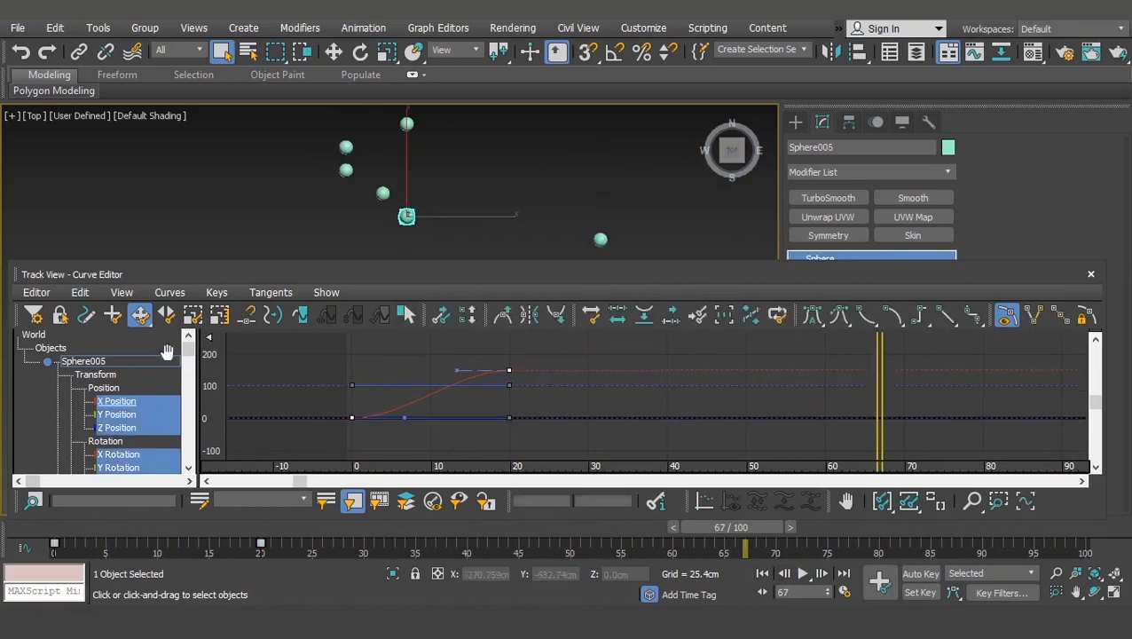
{"action": "left_click", "coordinate": [80, 292]}
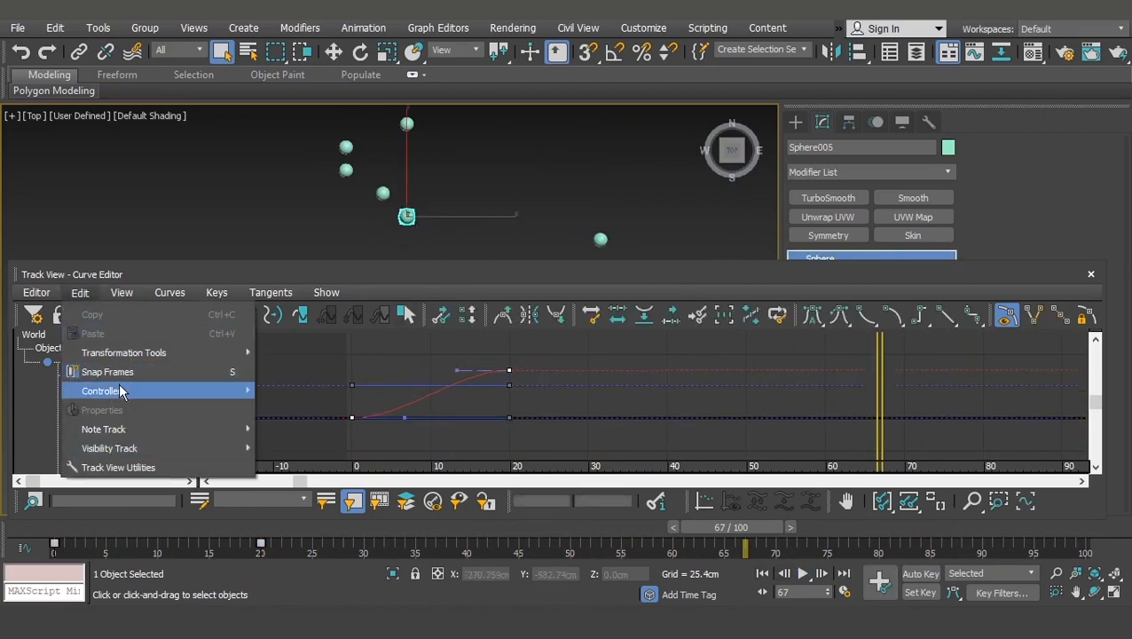
{"action": "mouse_move", "coordinate": [115, 392]}
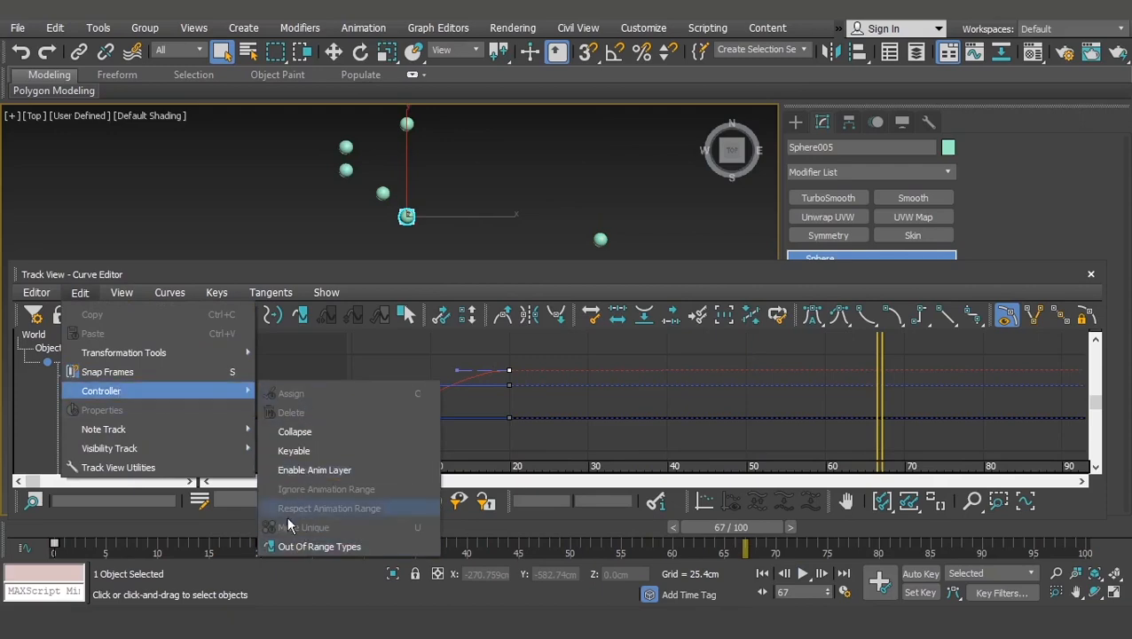
{"action": "left_click", "coordinate": [298, 546]}
{"action": "left_click", "coordinate": [101, 428]}
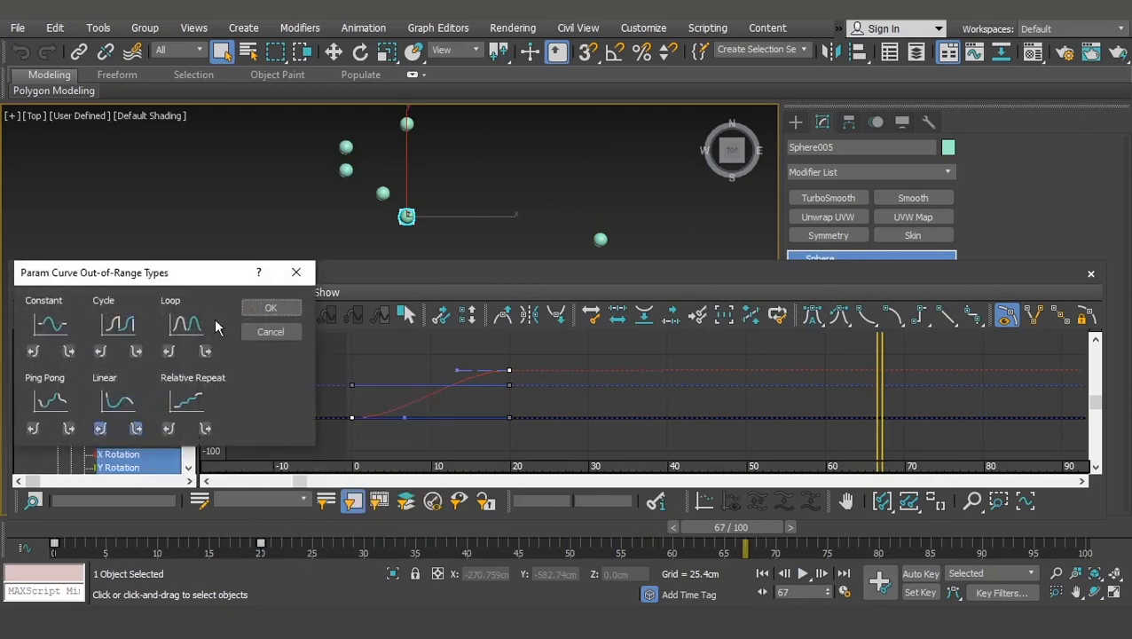
{"action": "left_click", "coordinate": [277, 331]}
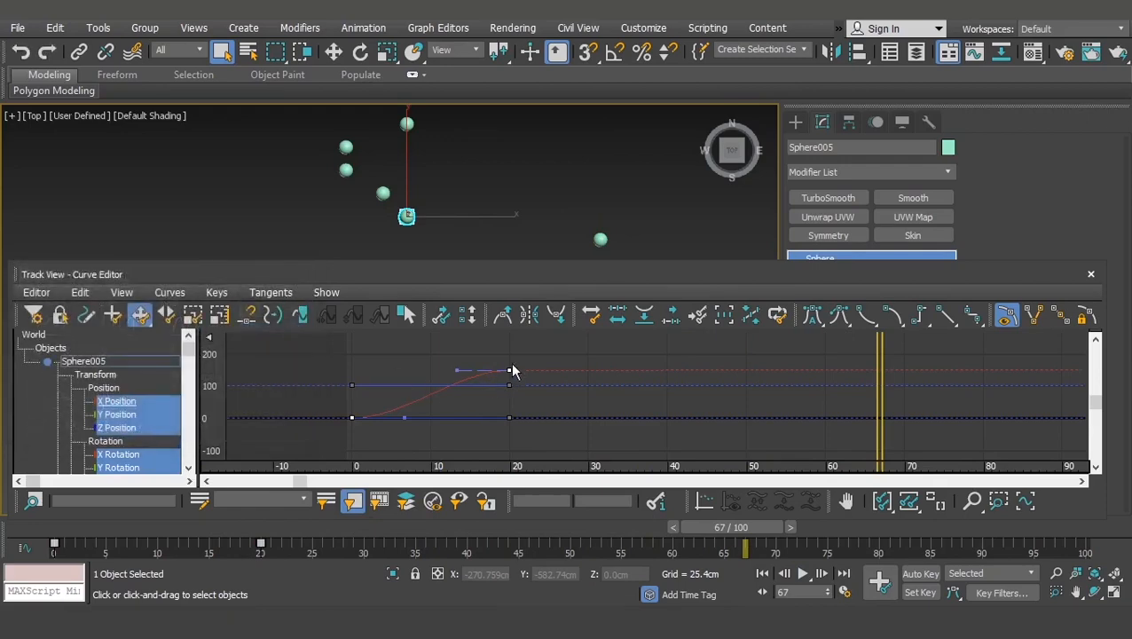
Isolate Sphere005's X Position curve and tilt the incoming tangent handle of its frame 20 key downward so the curve rises into the key.
{"action": "left_click", "coordinate": [551, 353]}
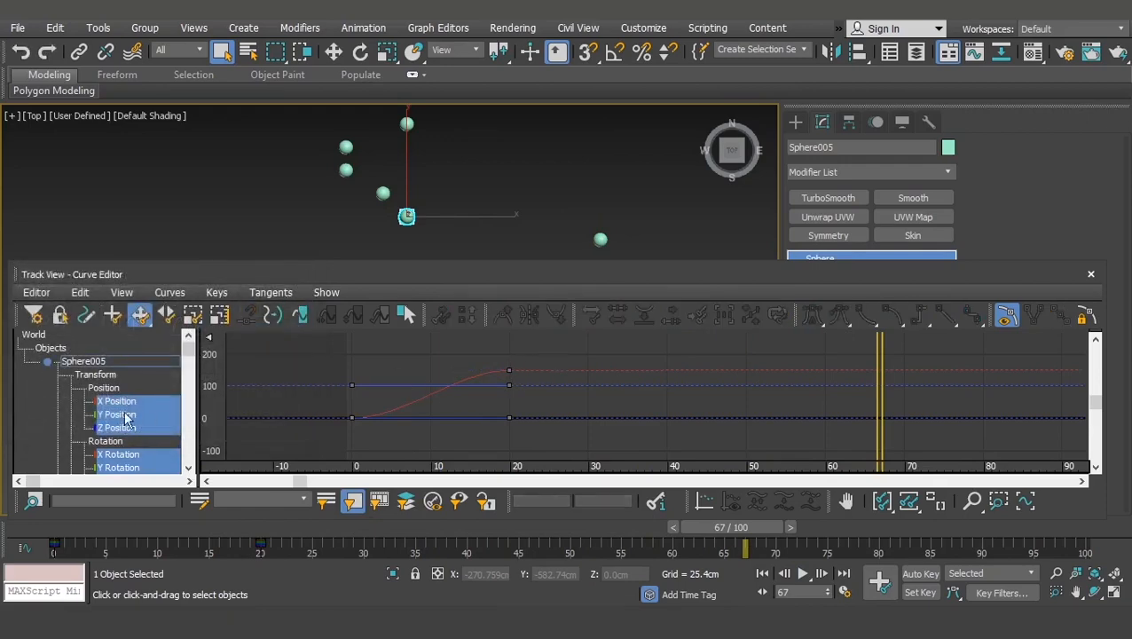
{"action": "left_click", "coordinate": [117, 401]}
{"action": "left_click", "coordinate": [508, 370]}
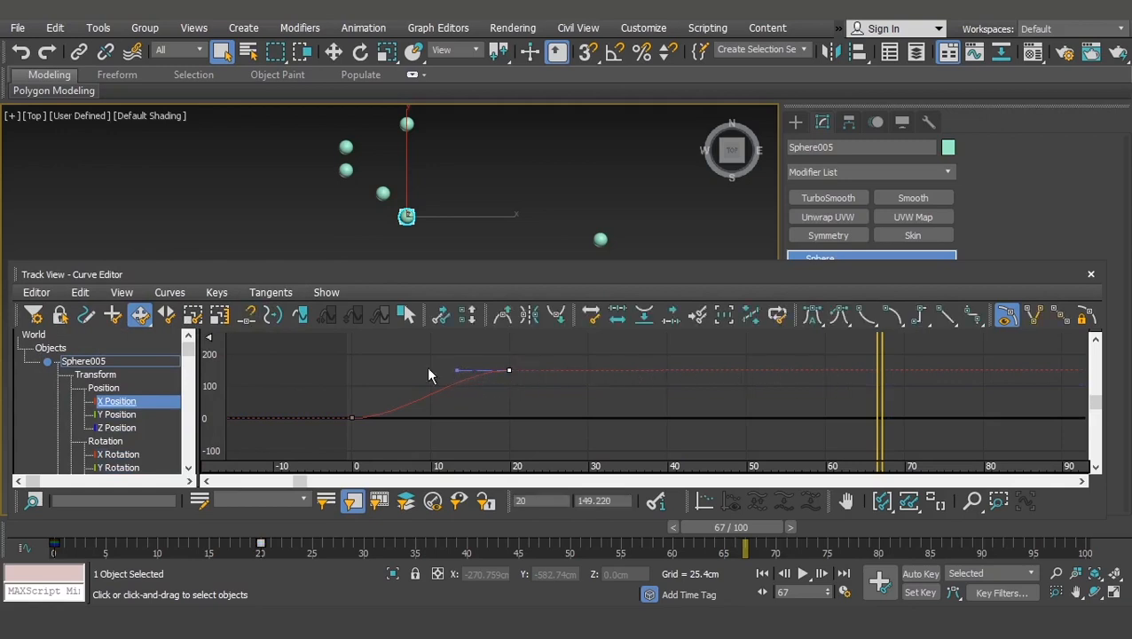
{"action": "left_click_drag", "start_coordinate": [456, 369], "coordinate": [463, 381]}
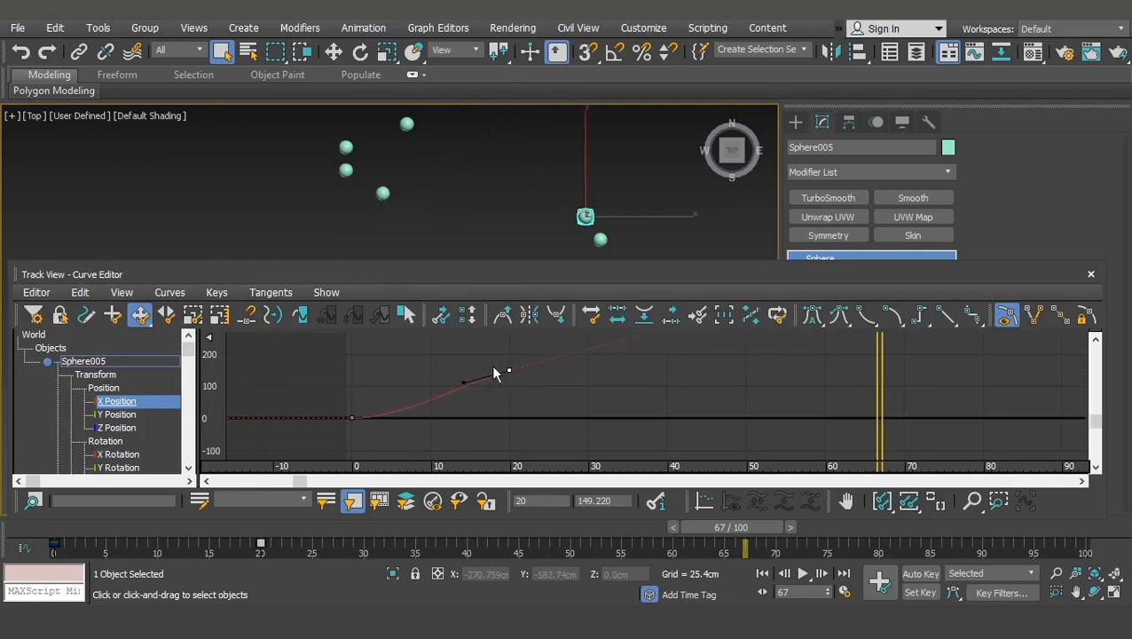
Play the animation from frame 0 to check Sphere005's linear continuation past its last key, stop it and return to frame 0.
{"action": "left_click", "coordinate": [761, 574]}
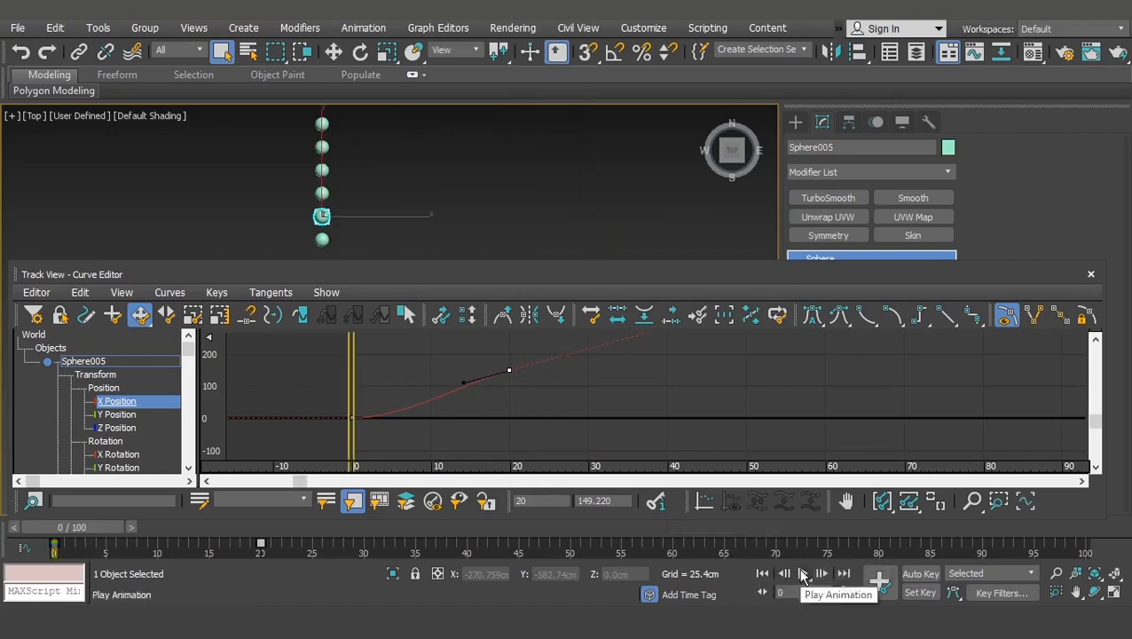
{"action": "left_click", "coordinate": [803, 573]}
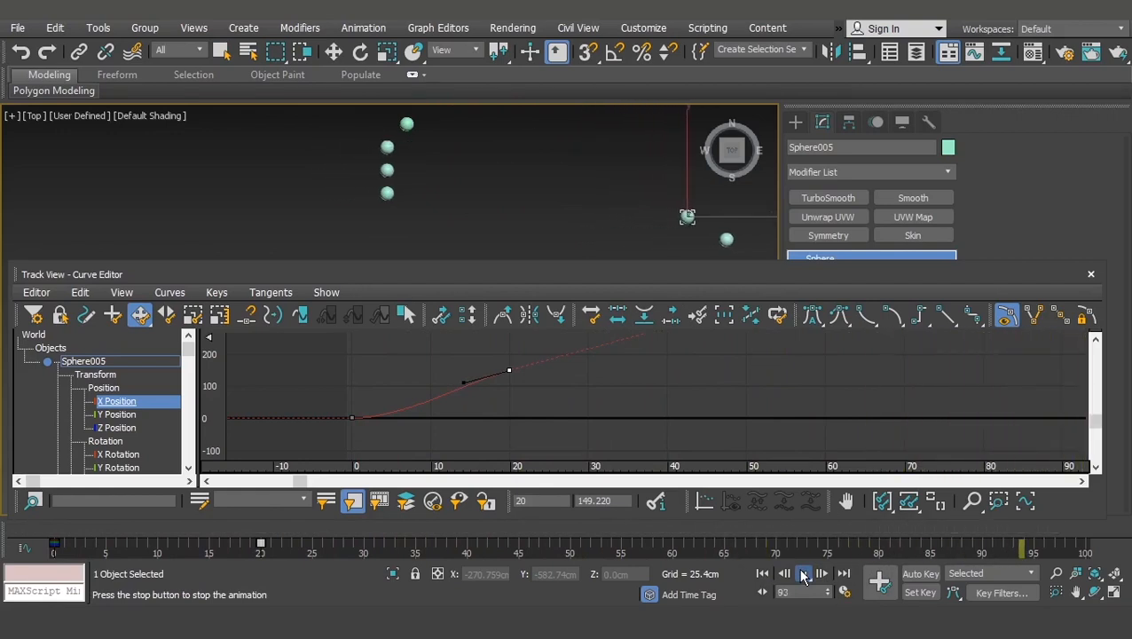
{"action": "left_click", "coordinate": [803, 573]}
{"action": "left_click", "coordinate": [761, 573]}
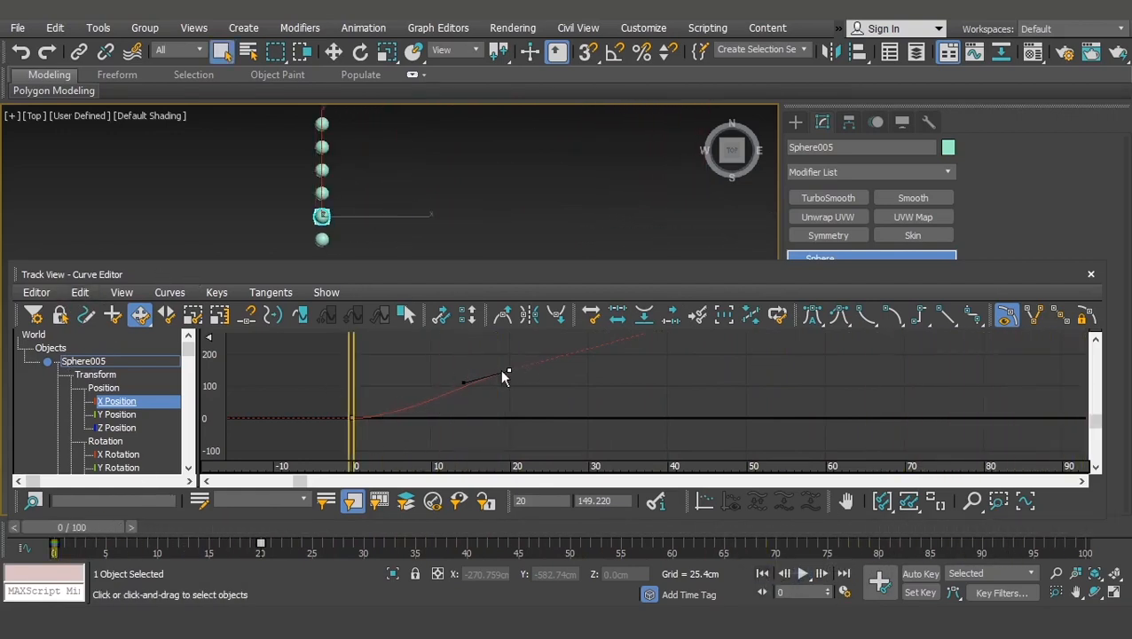
Select both keys of Sphere005's X Position curve, at frames 0 and 20.
{"action": "left_click", "coordinate": [353, 417], "text": "ctrl"}
{"action": "left_click", "coordinate": [533, 370]}
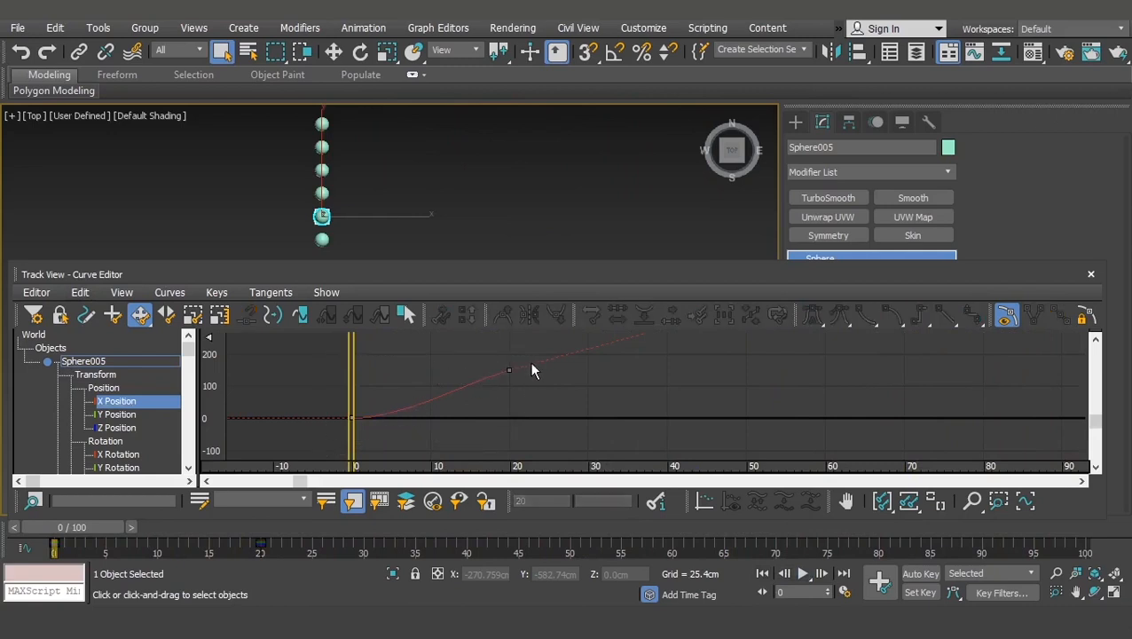
{"action": "left_click_drag", "start_coordinate": [398, 434], "coordinate": [323, 432]}
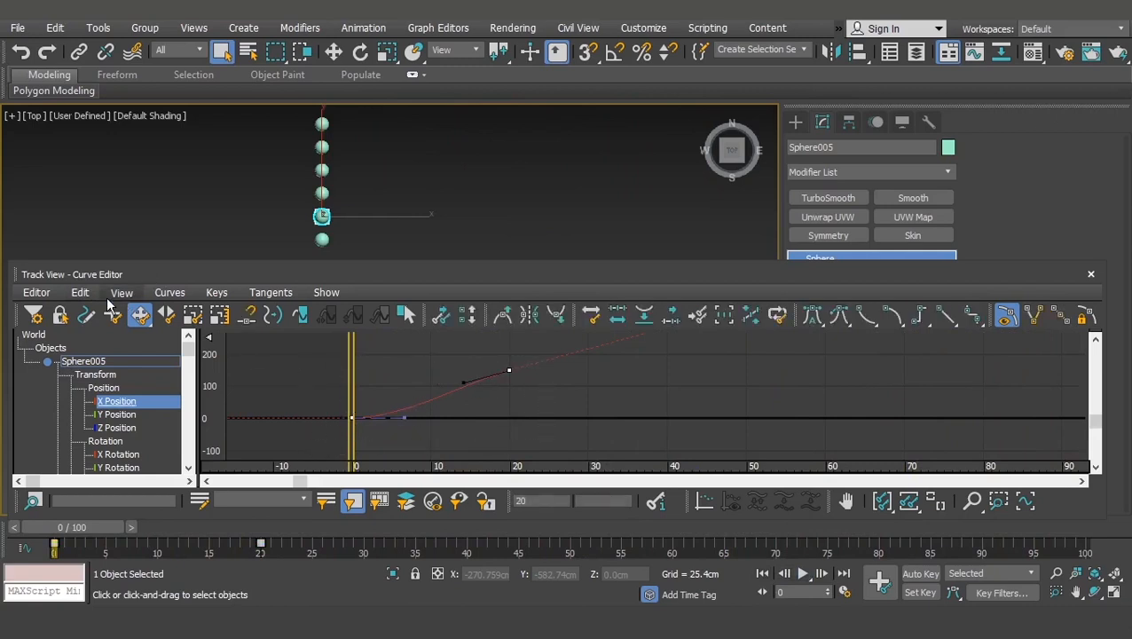
{"action": "left_click", "coordinate": [84, 293]}
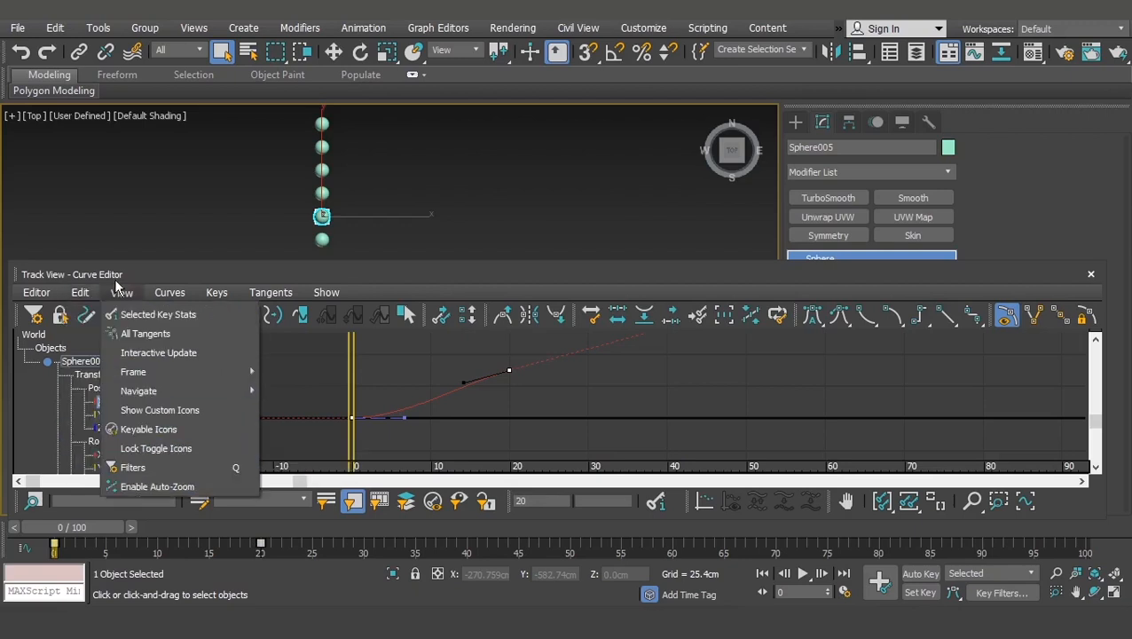
{"action": "mouse_move", "coordinate": [130, 391]}
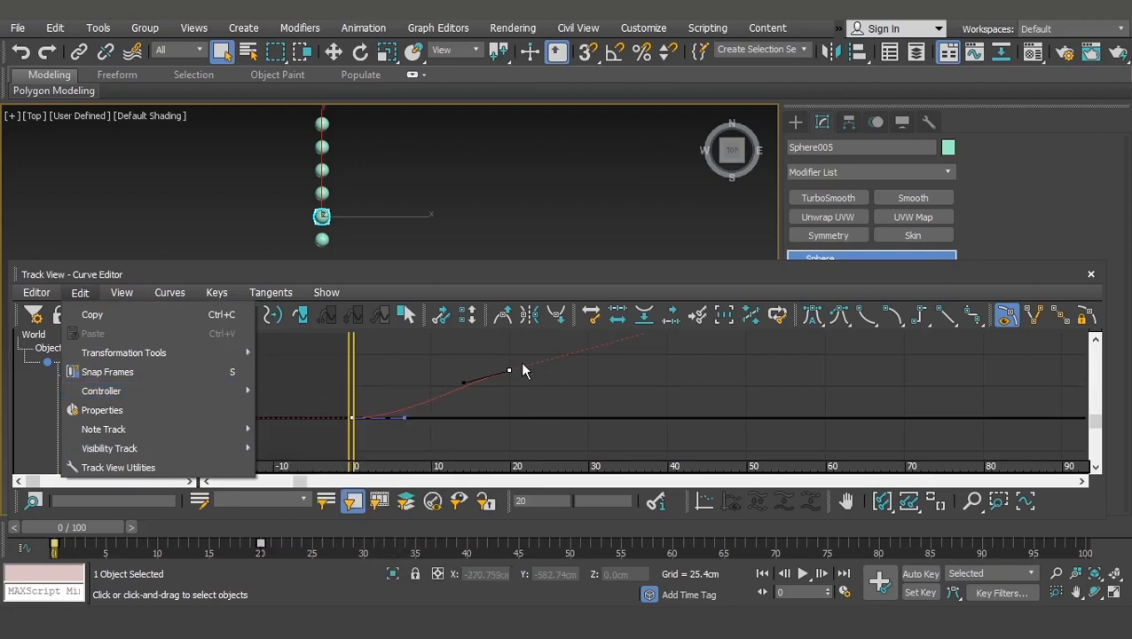
{"action": "left_click", "coordinate": [520, 392]}
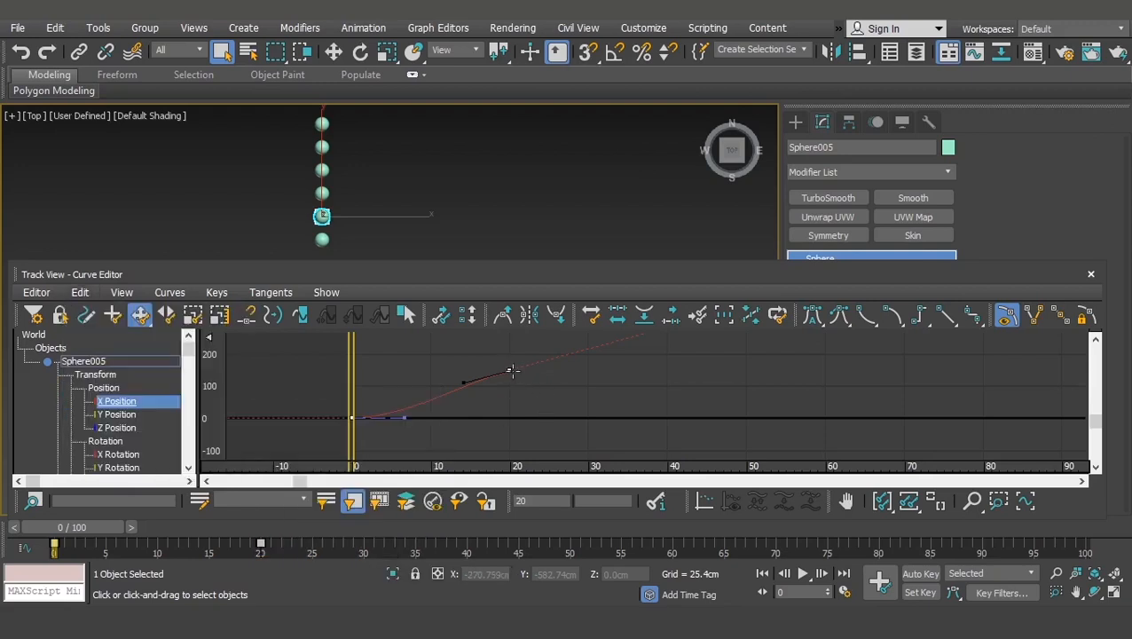